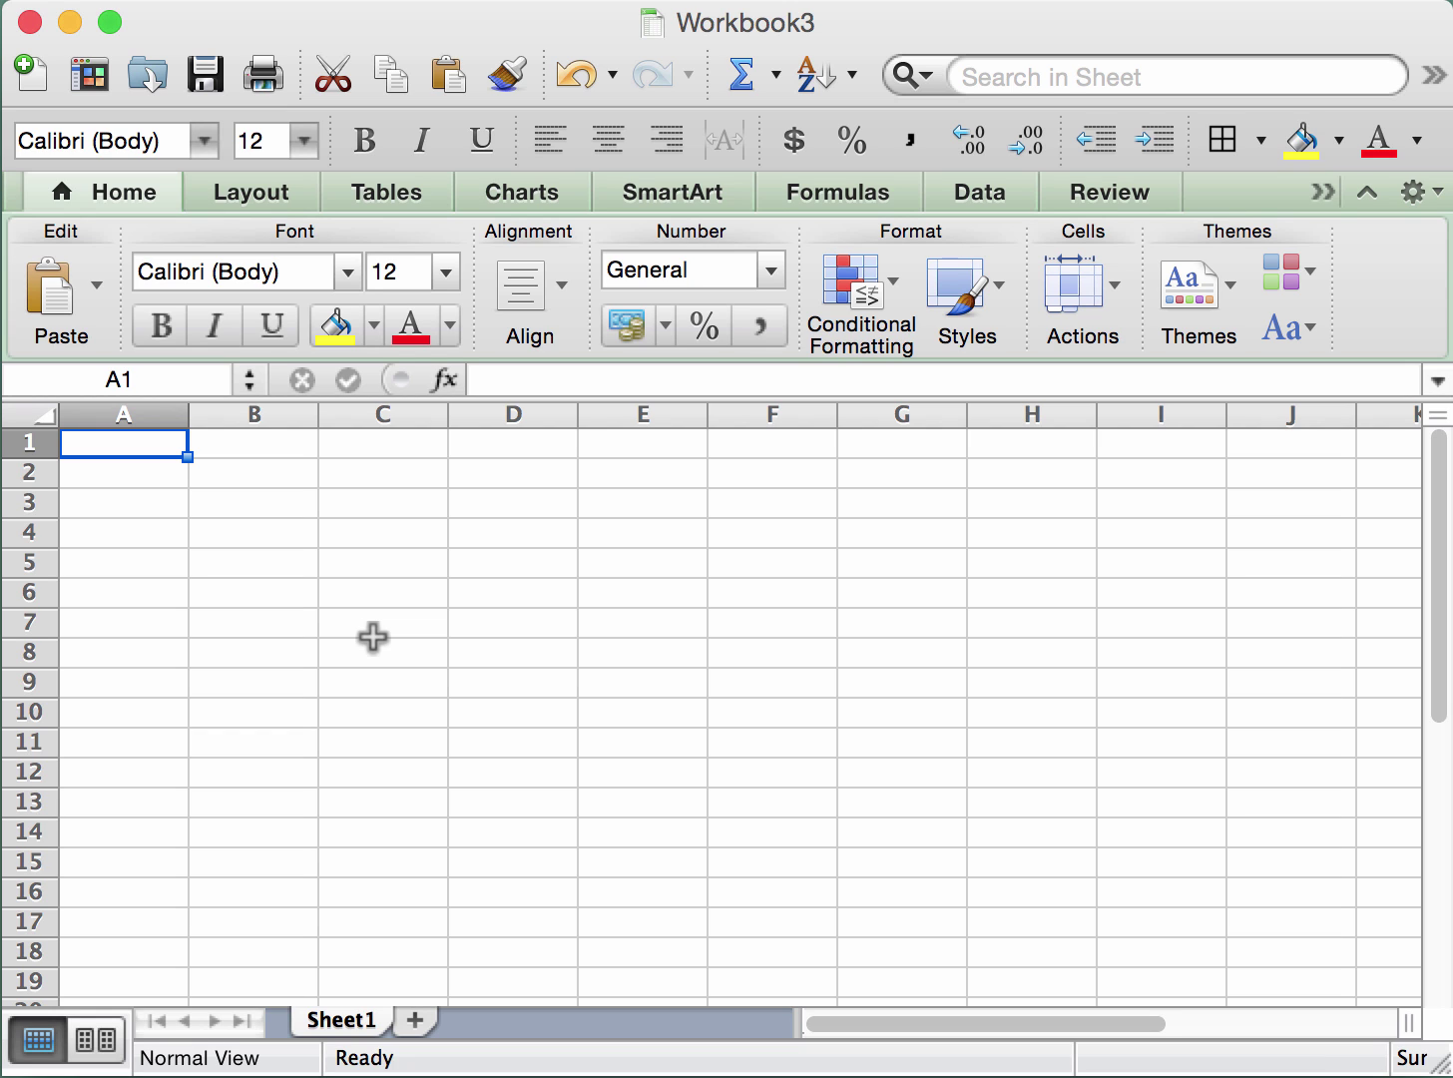
Enter the heading Dice in A1 with the die numbers 1 in A2 and 2 in B2.
type("Dice")
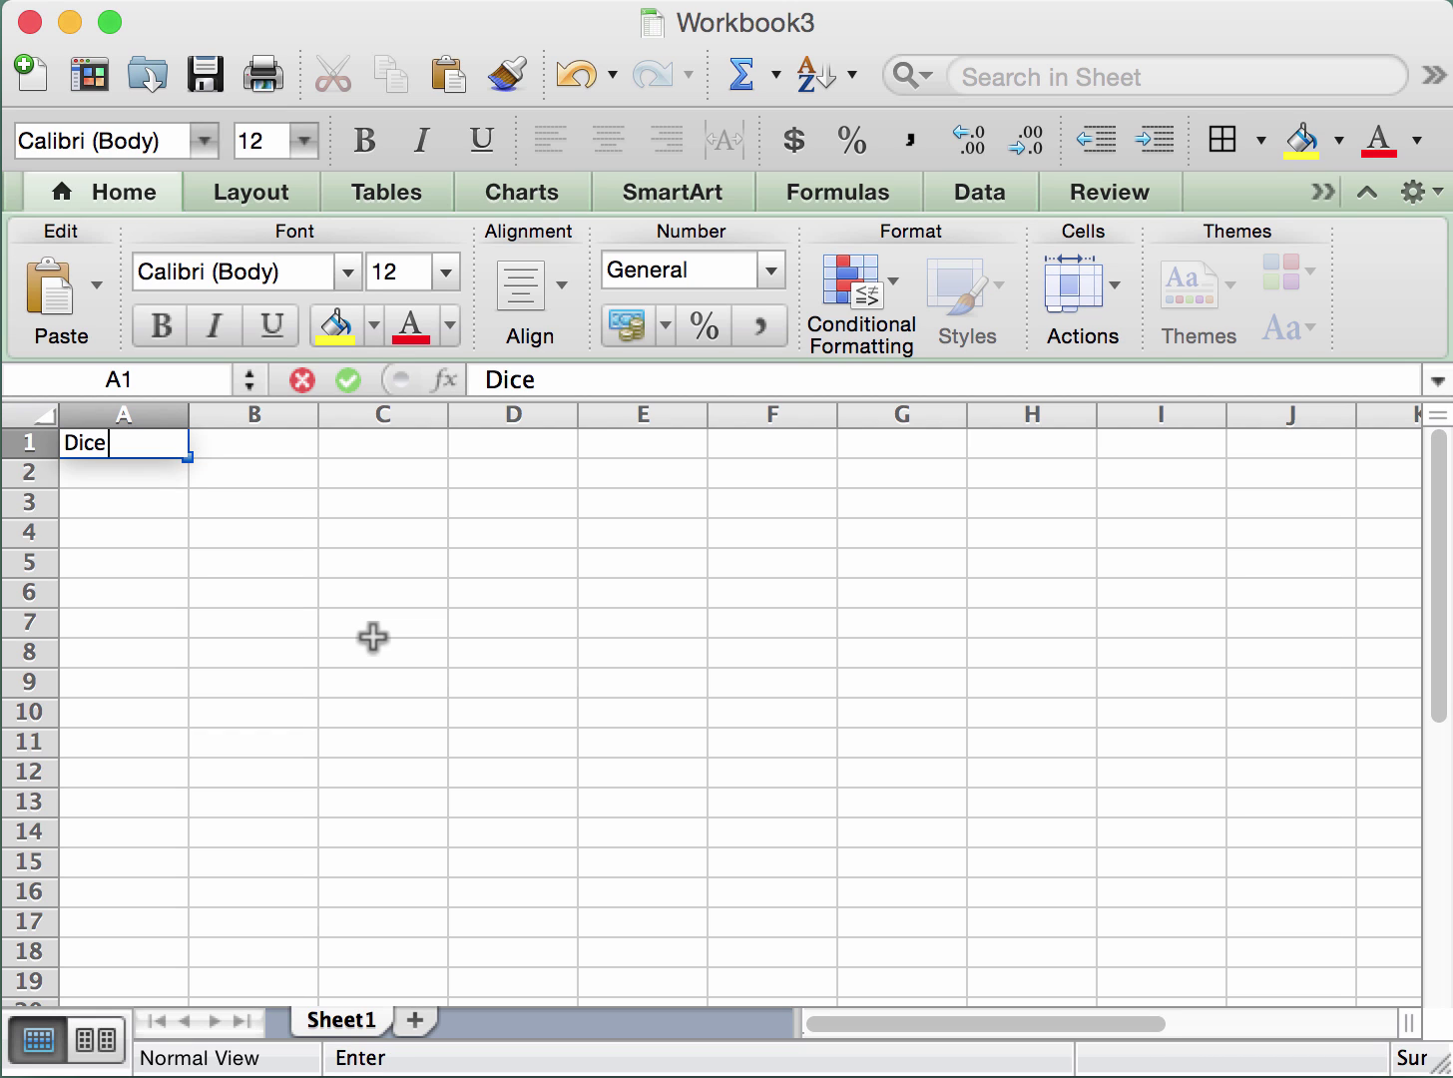
key("Return")
type("1")
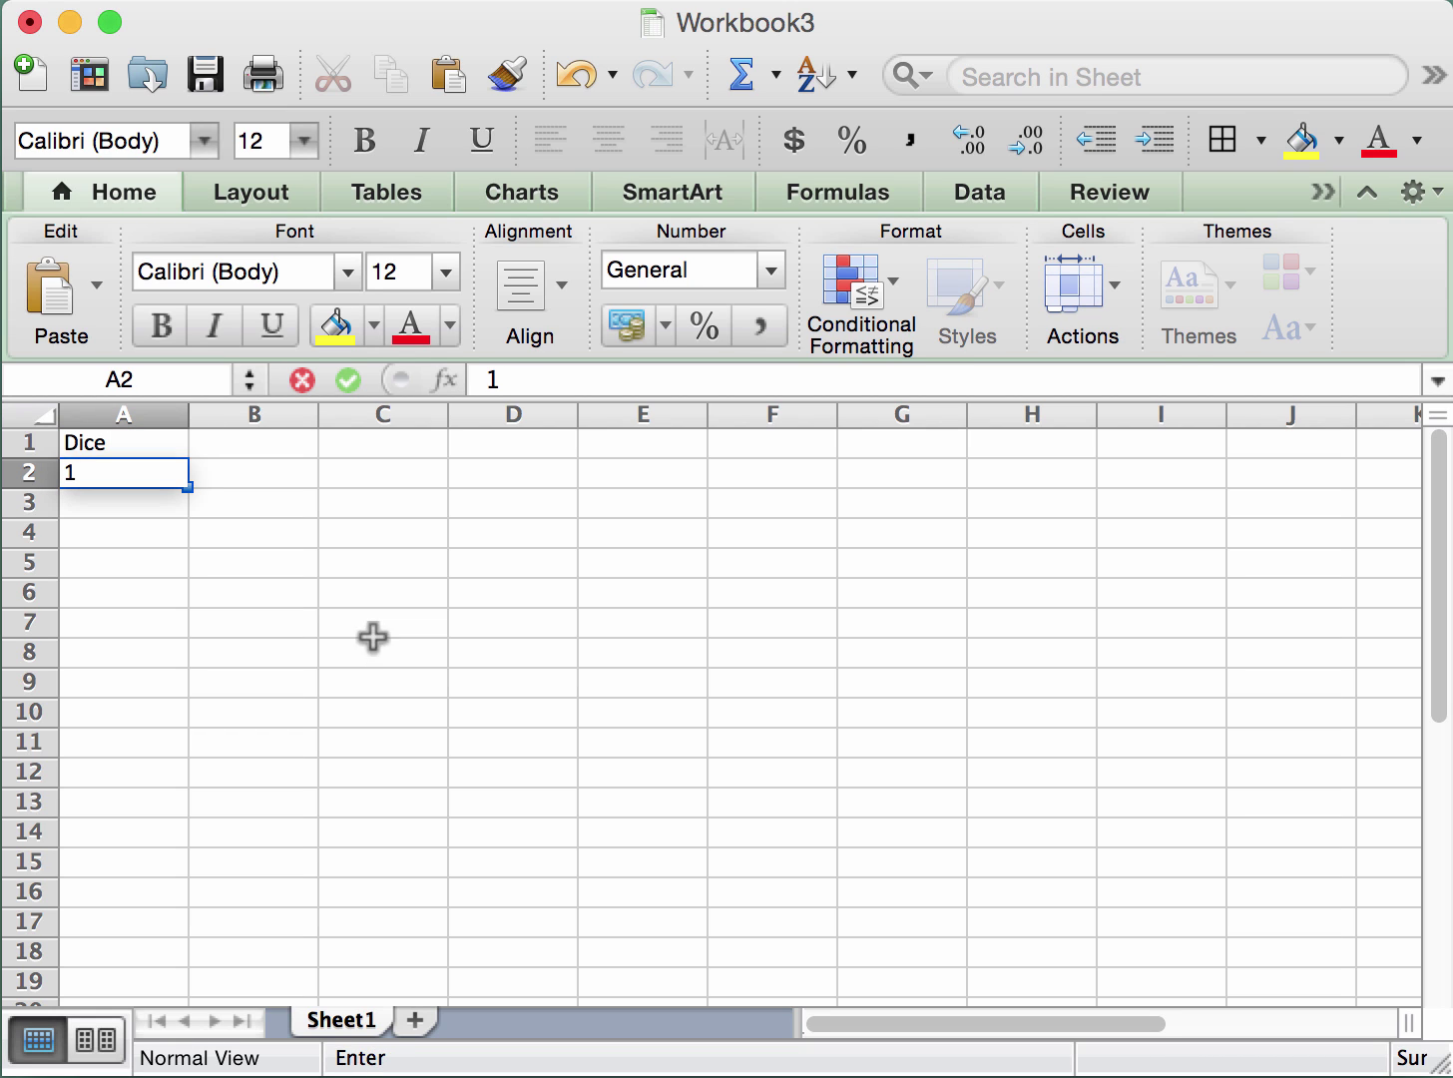
key("Tab")
type("2")
Make the dice headings in A1:B2 bold.
key("Up")
key("Left")
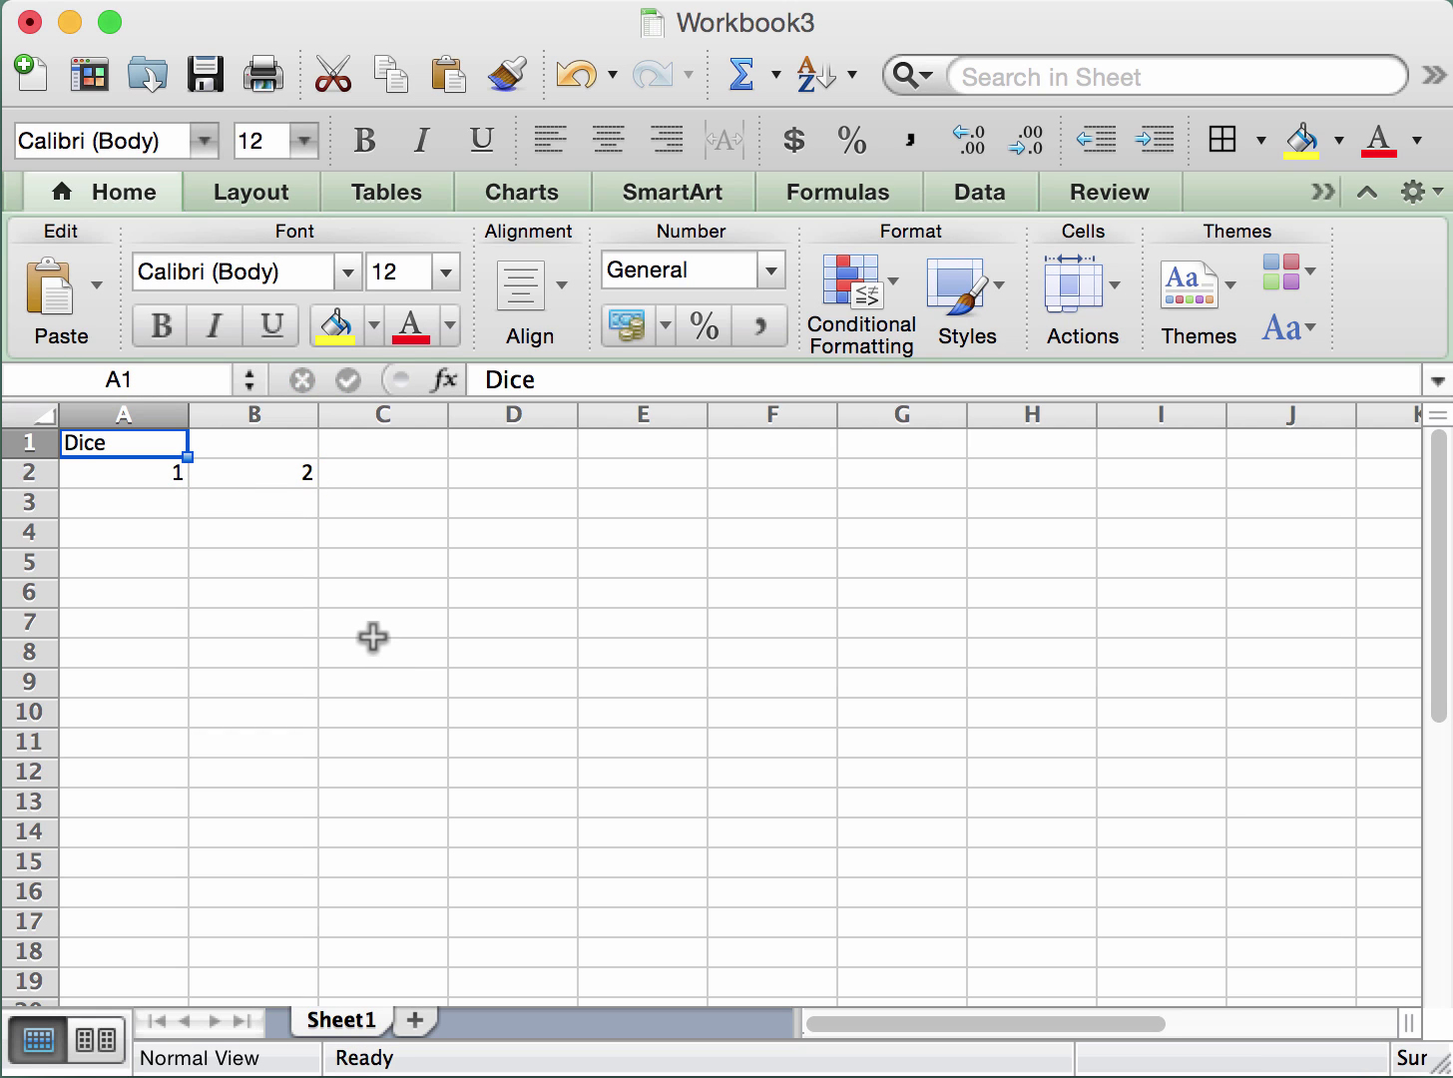
key("shift+Down")
key("shift+Right")
key("super+b")
Enter the formula =RANDBETWEEN(1,6) in A3 to simulate the first die roll.
key("Down")
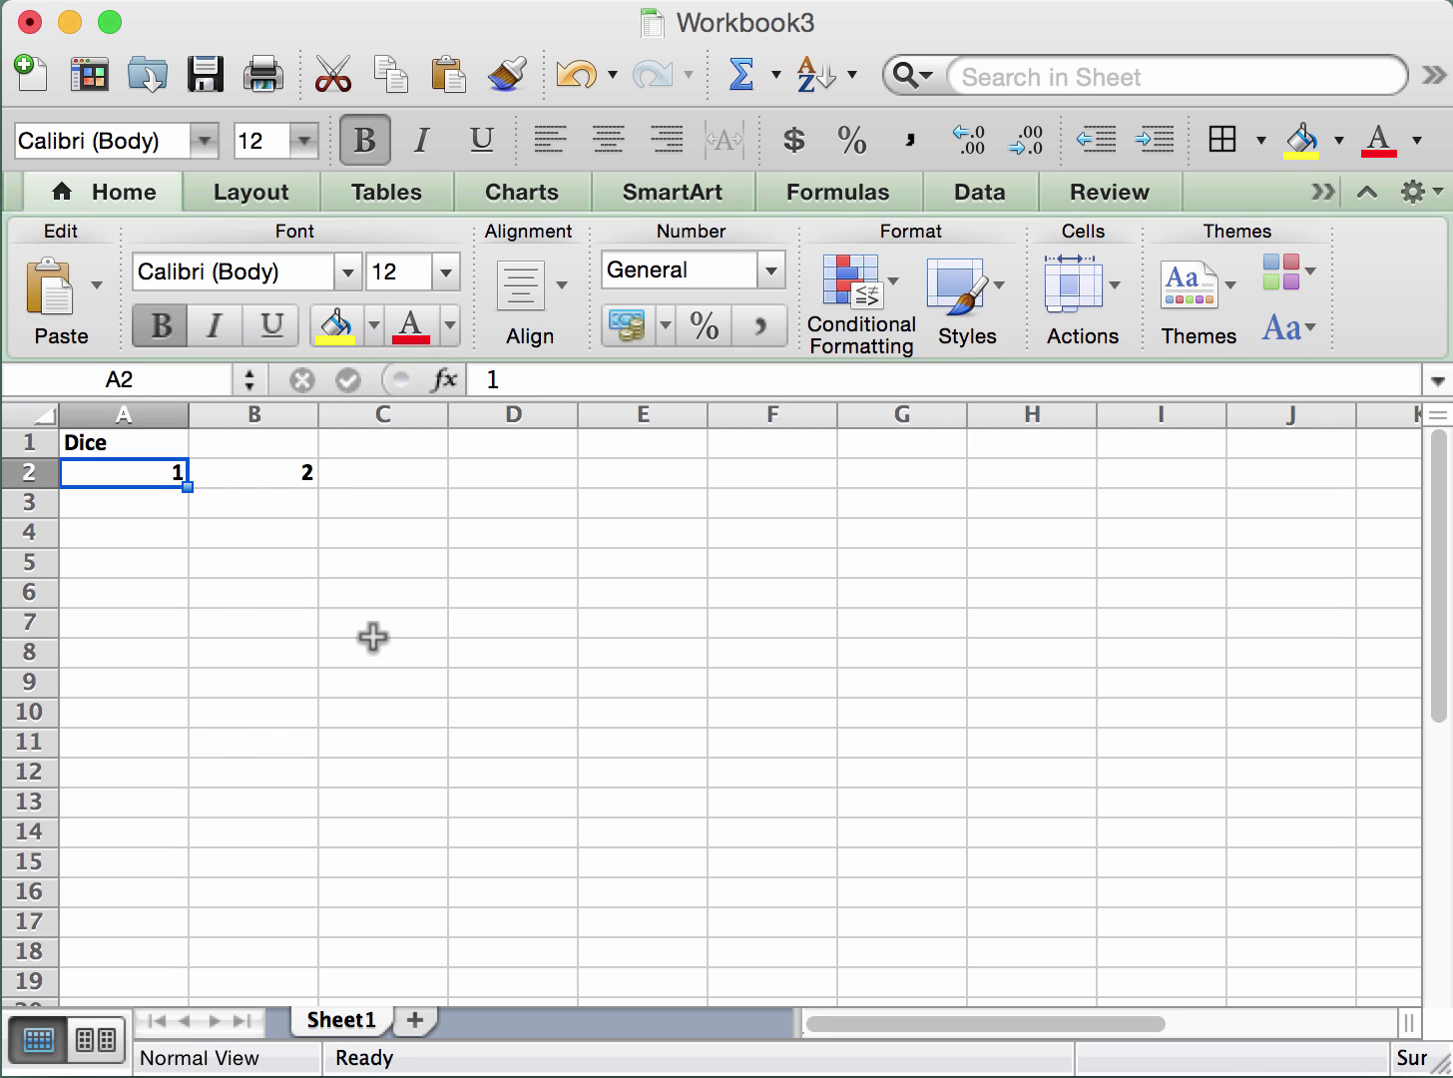
key("Down")
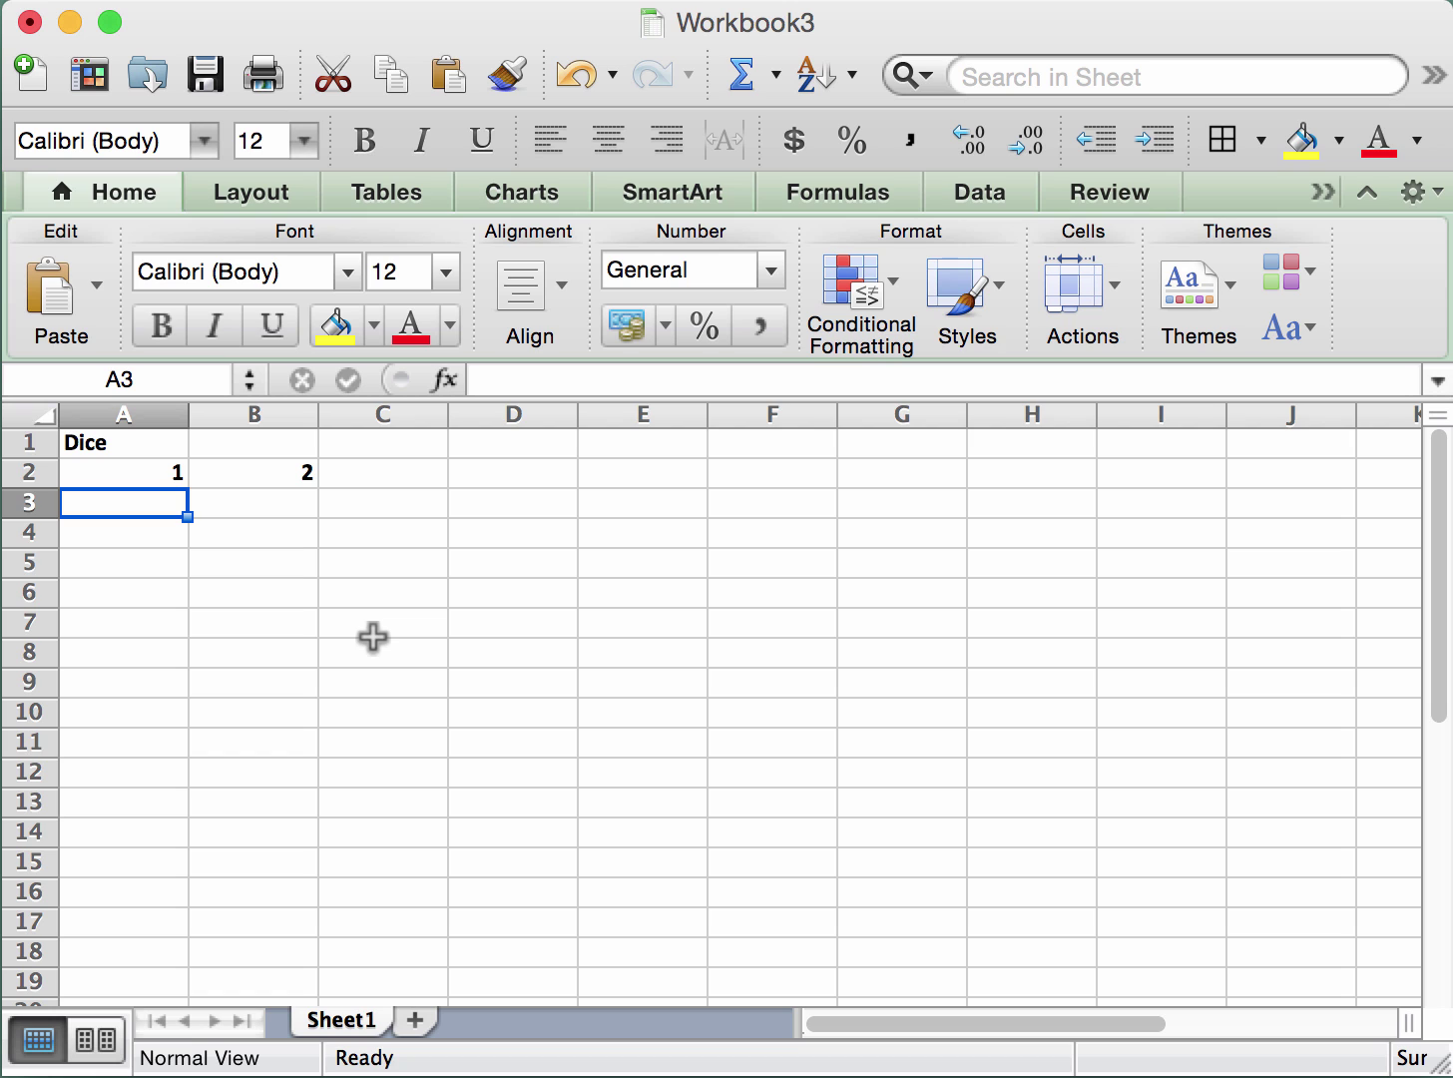
type("=")
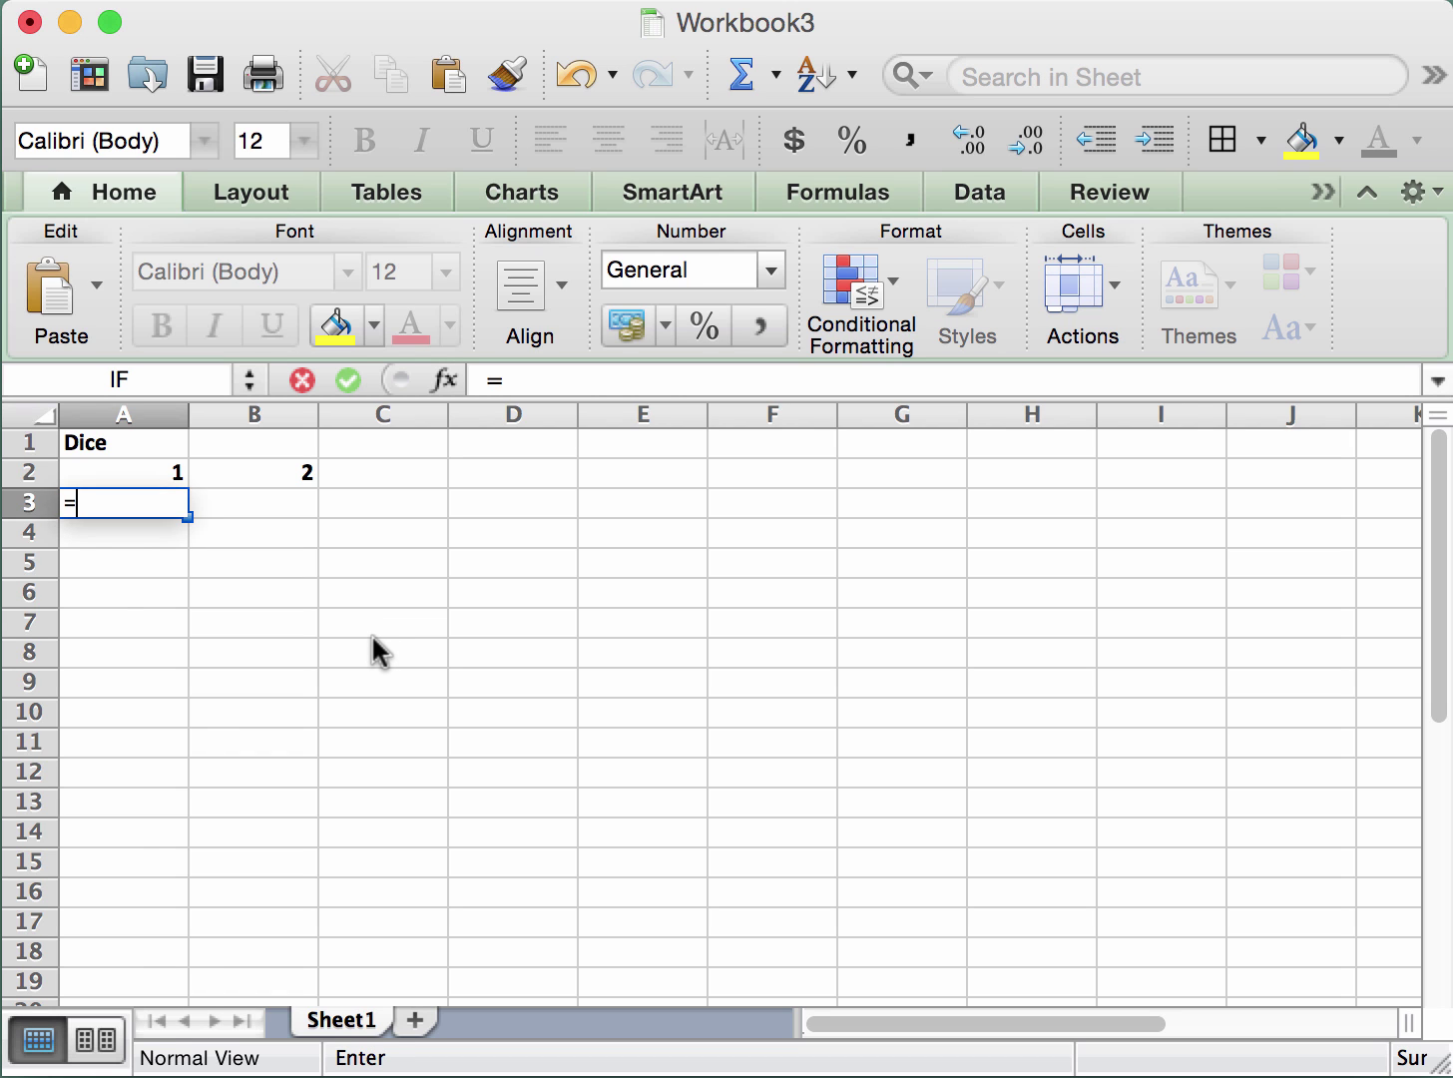
type("ran")
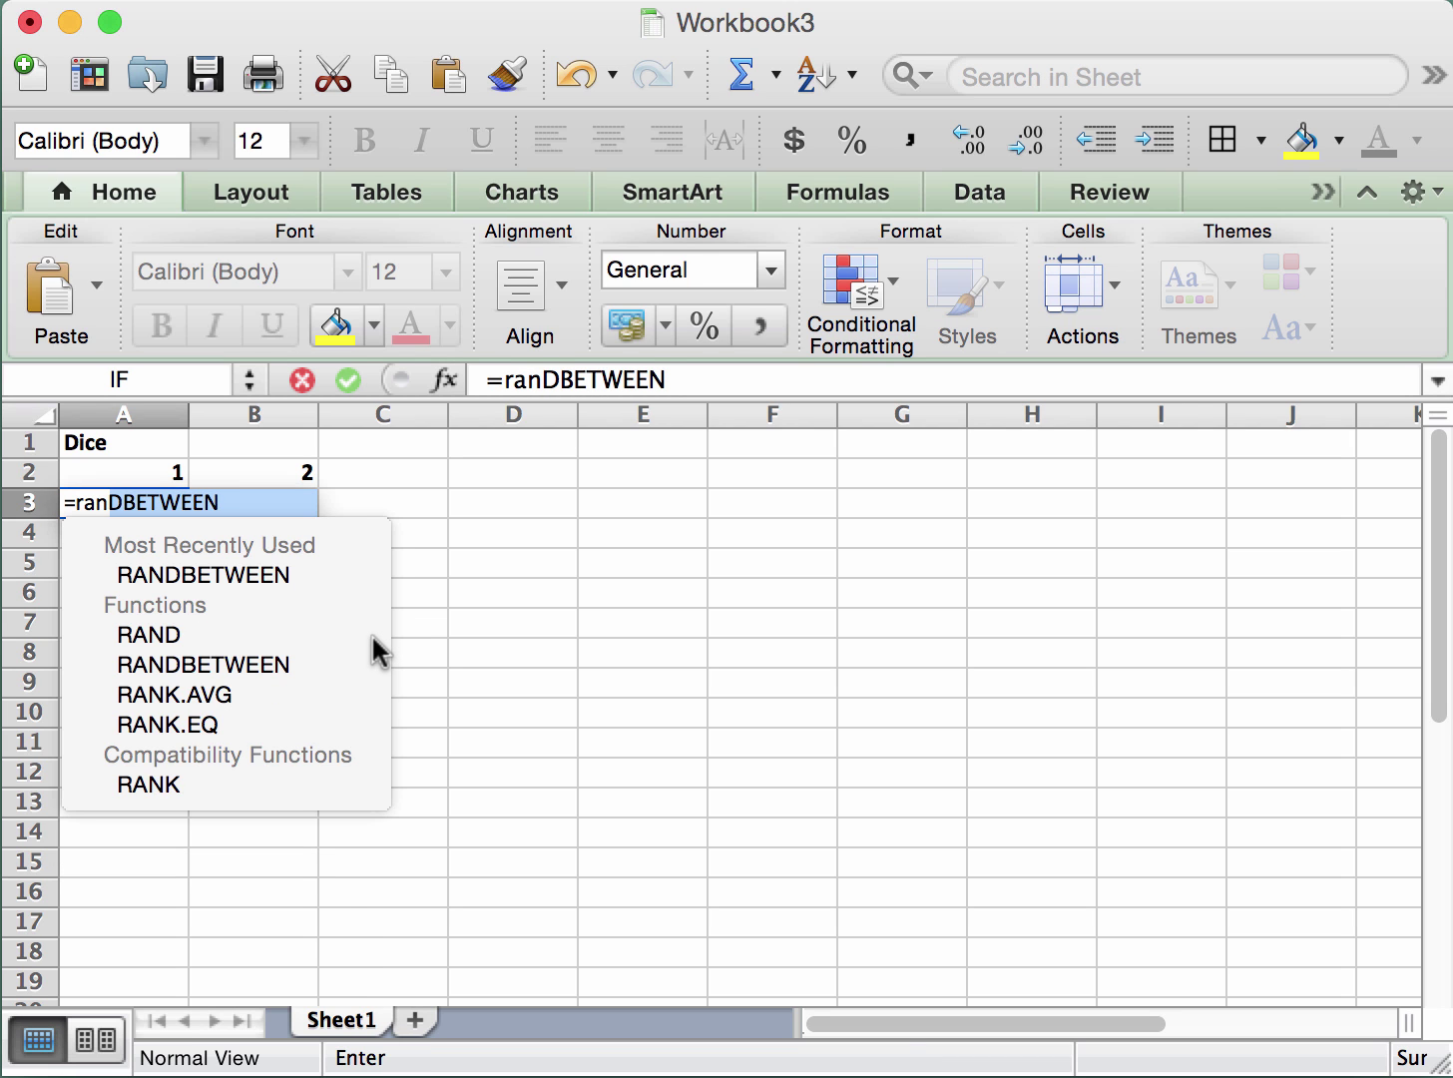
type("dbetween")
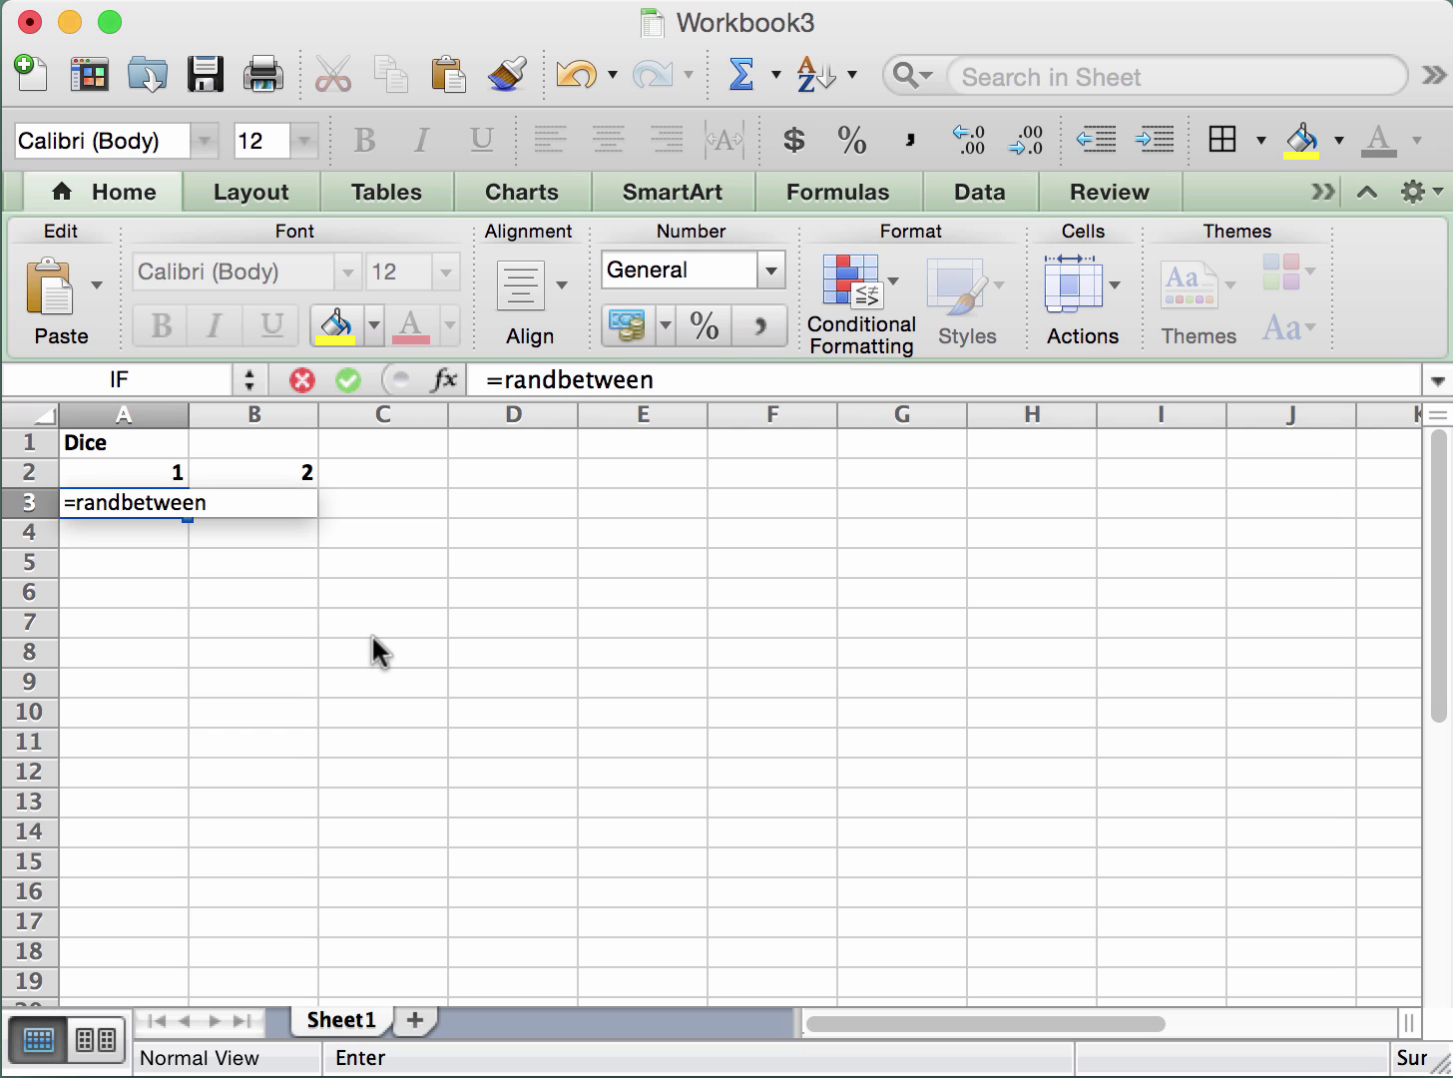
type("(1,6)")
key("Return")
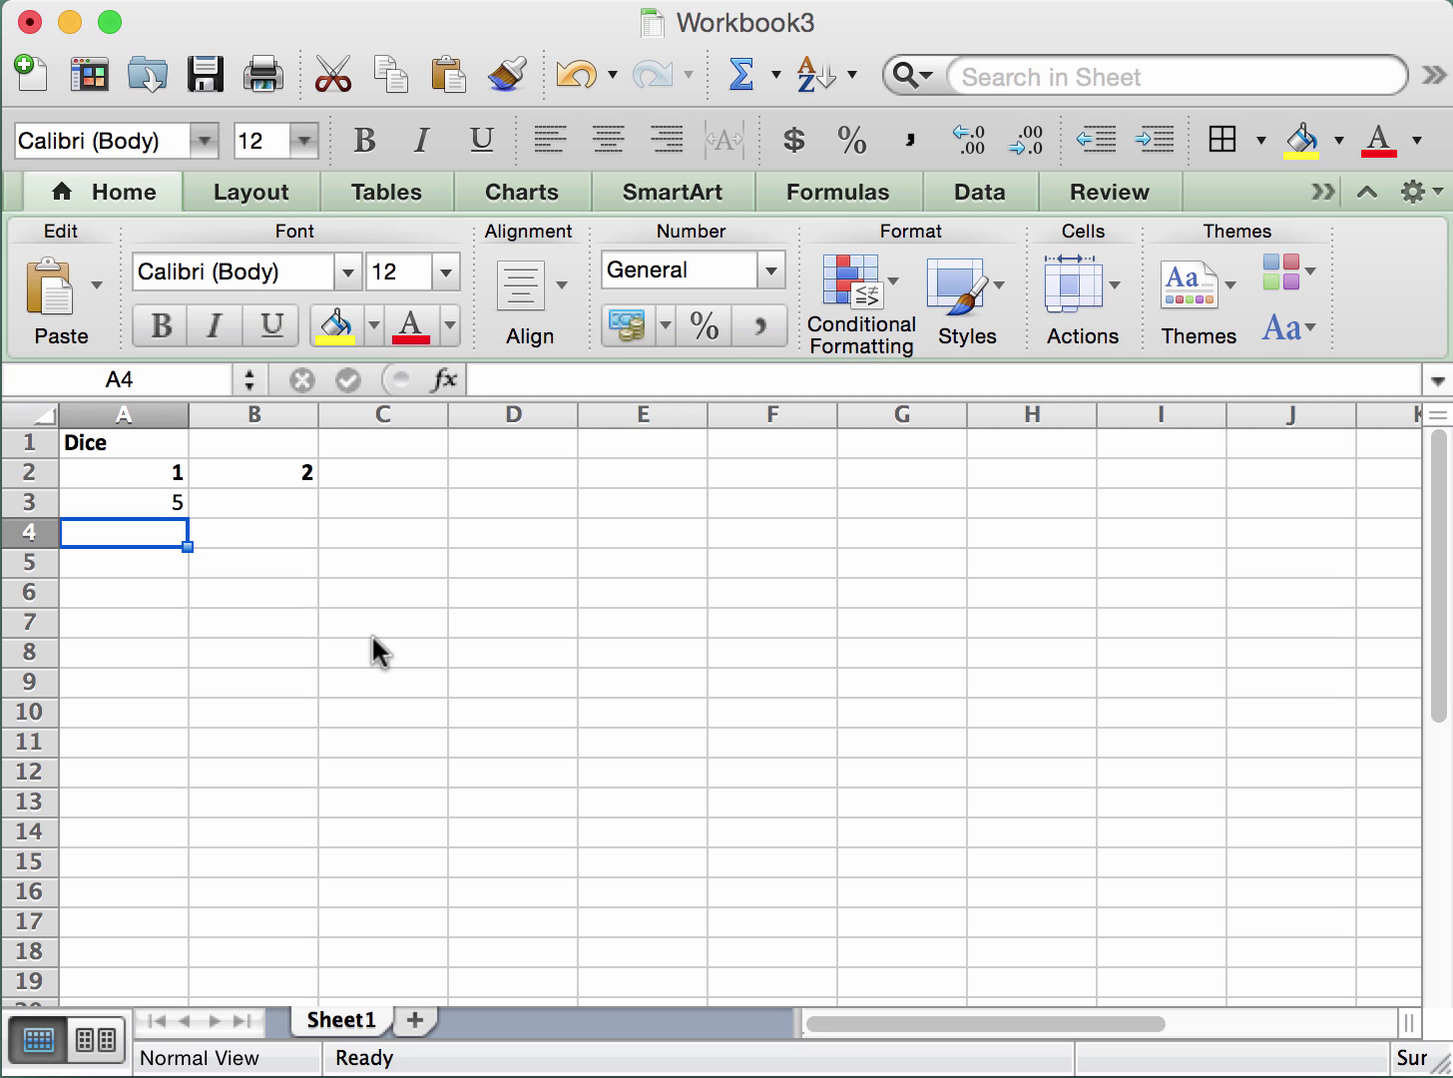
Copy the random roll formula from A3 into B3 for the second die.
key("Up")
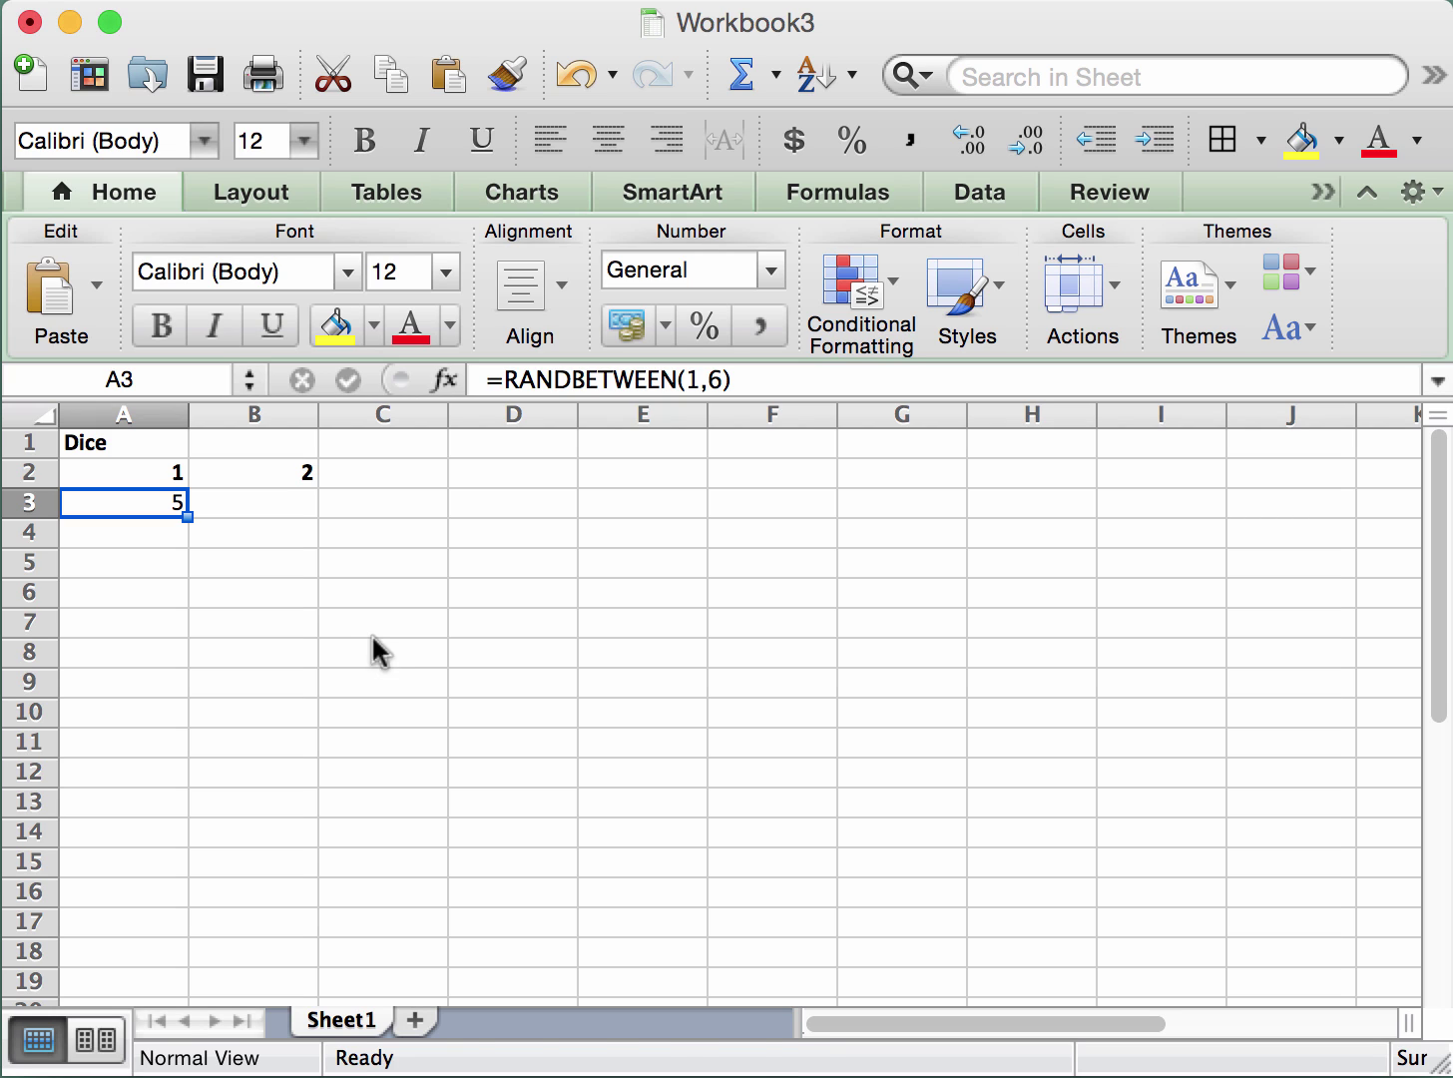
key("super+c")
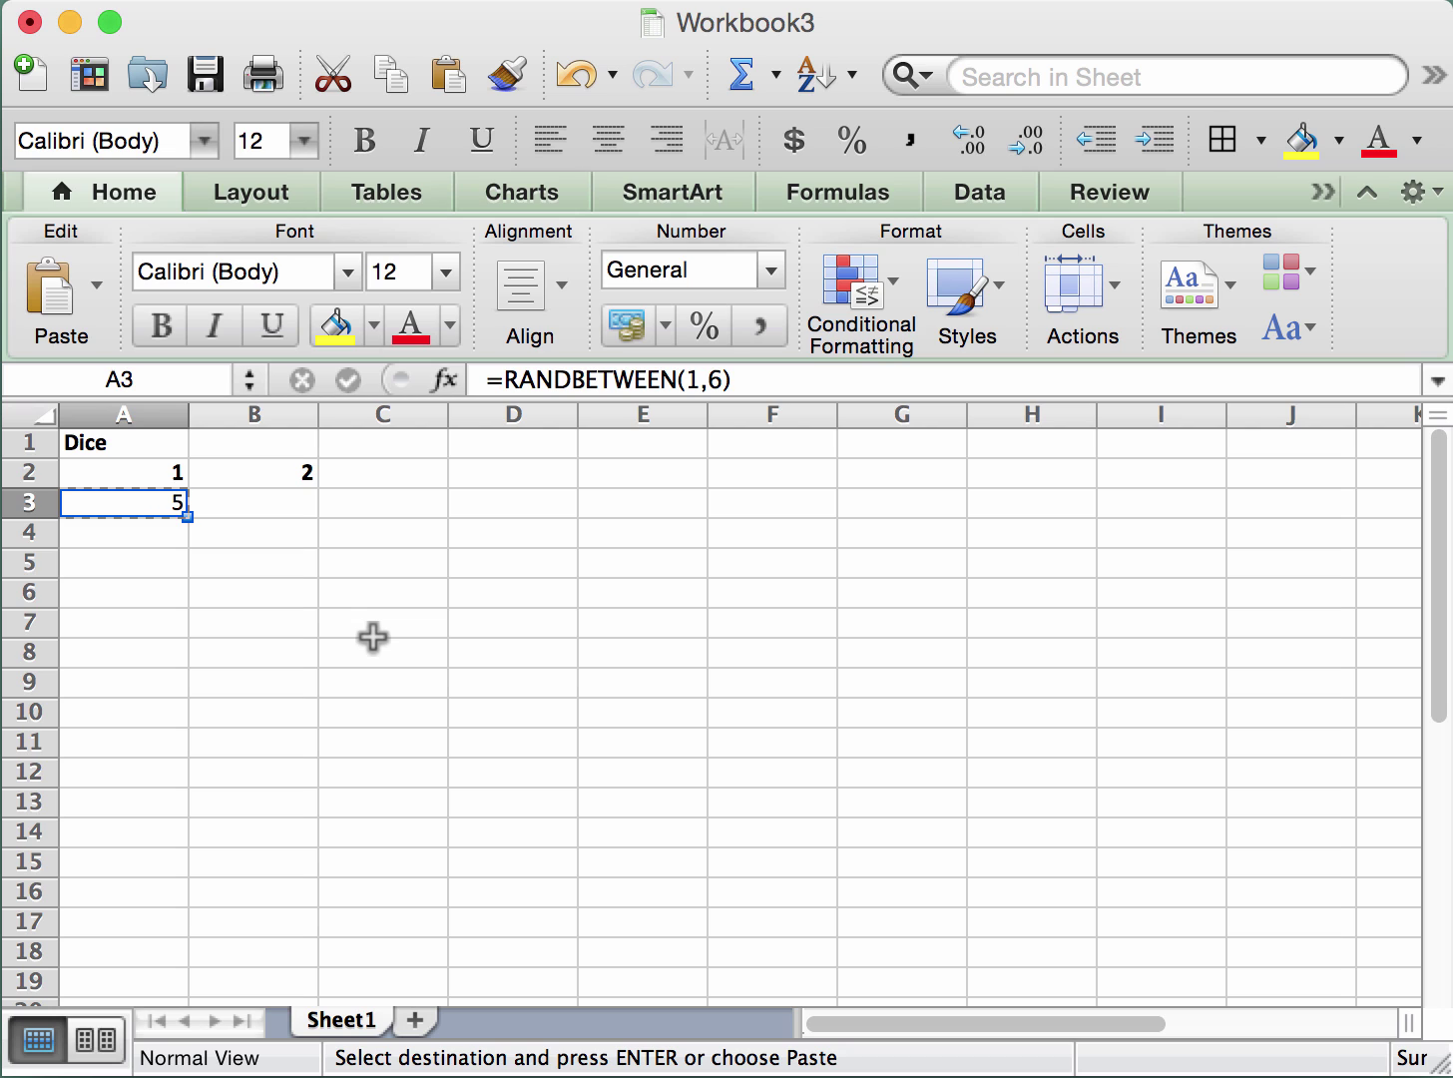
key("Right")
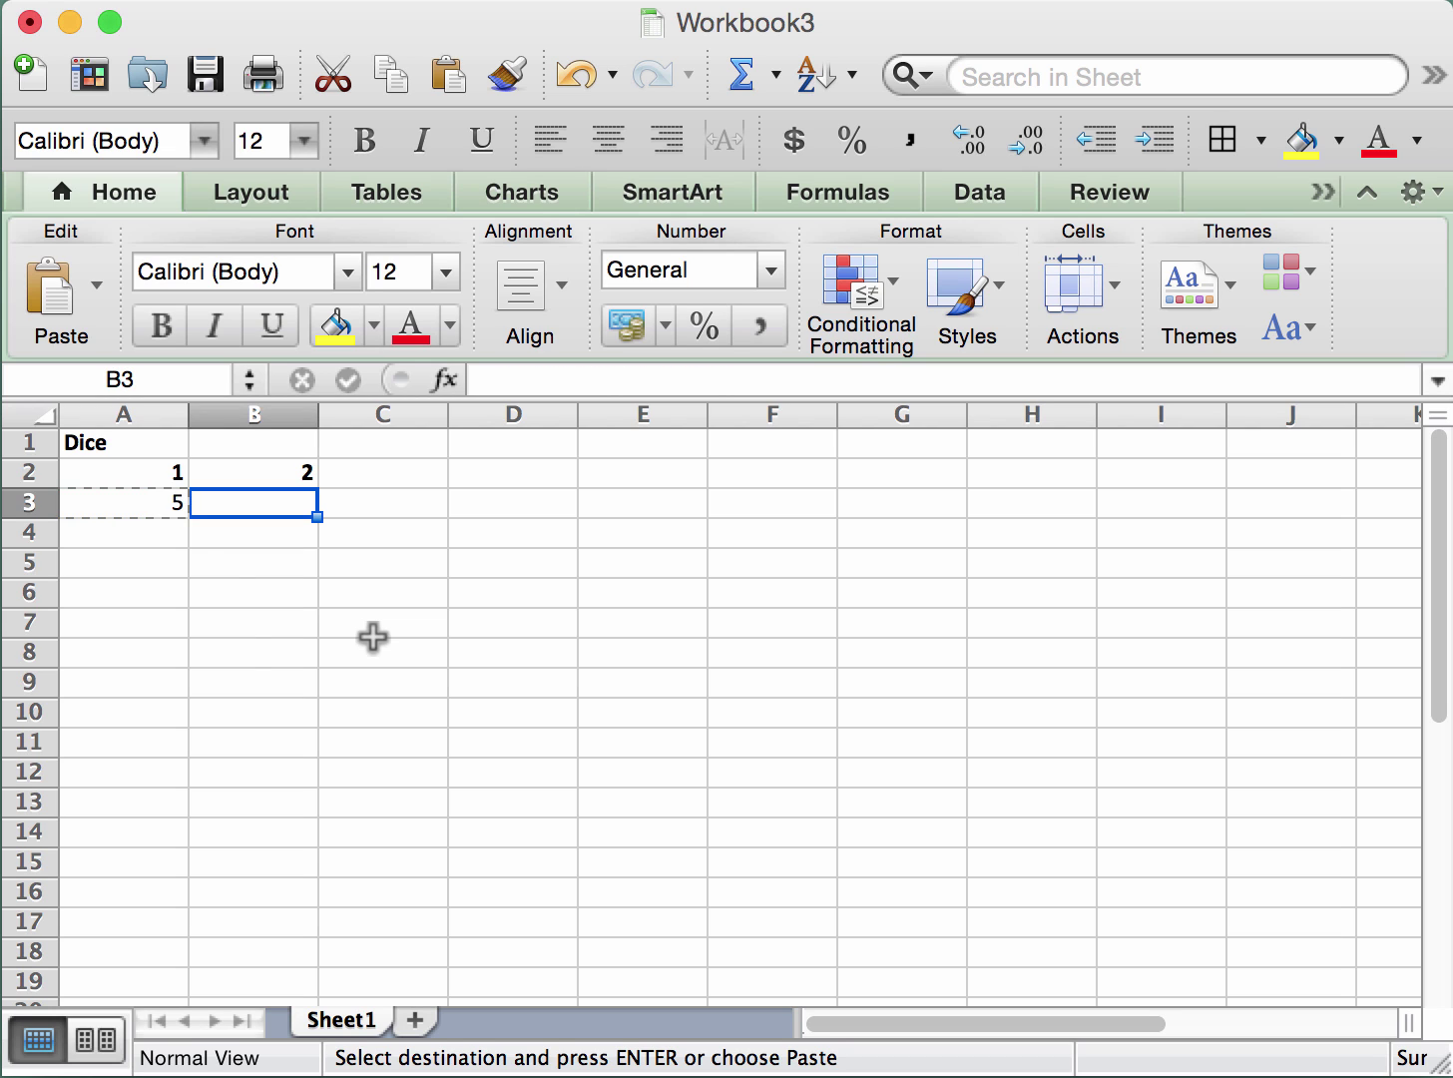
key("super+v")
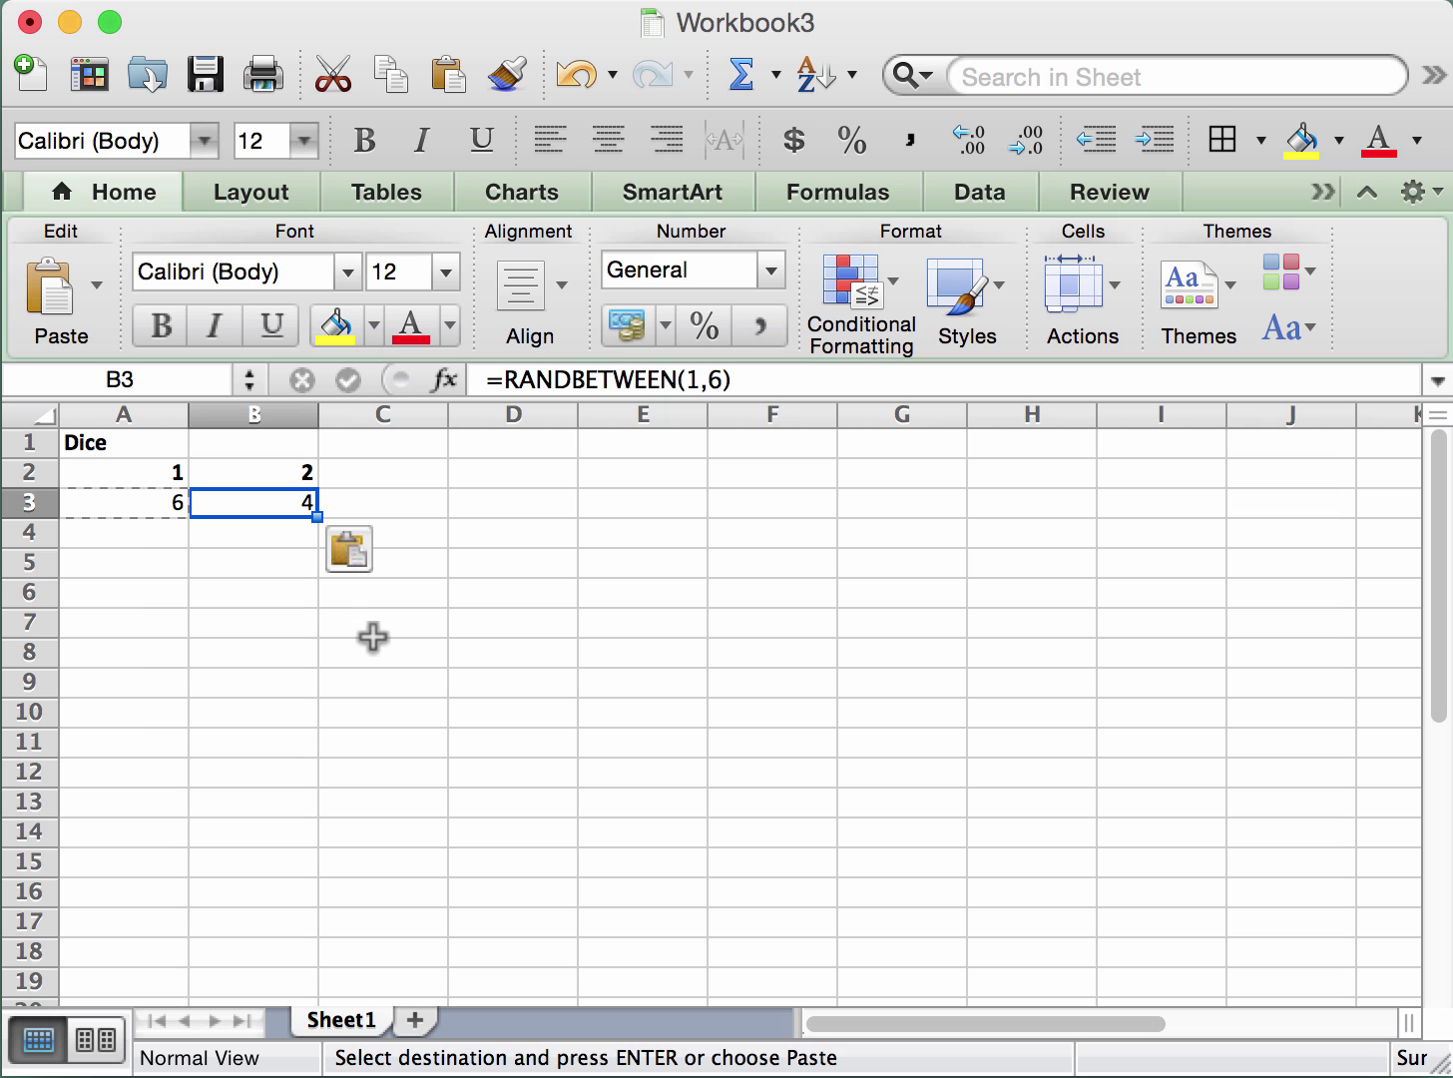
left_click(372, 639)
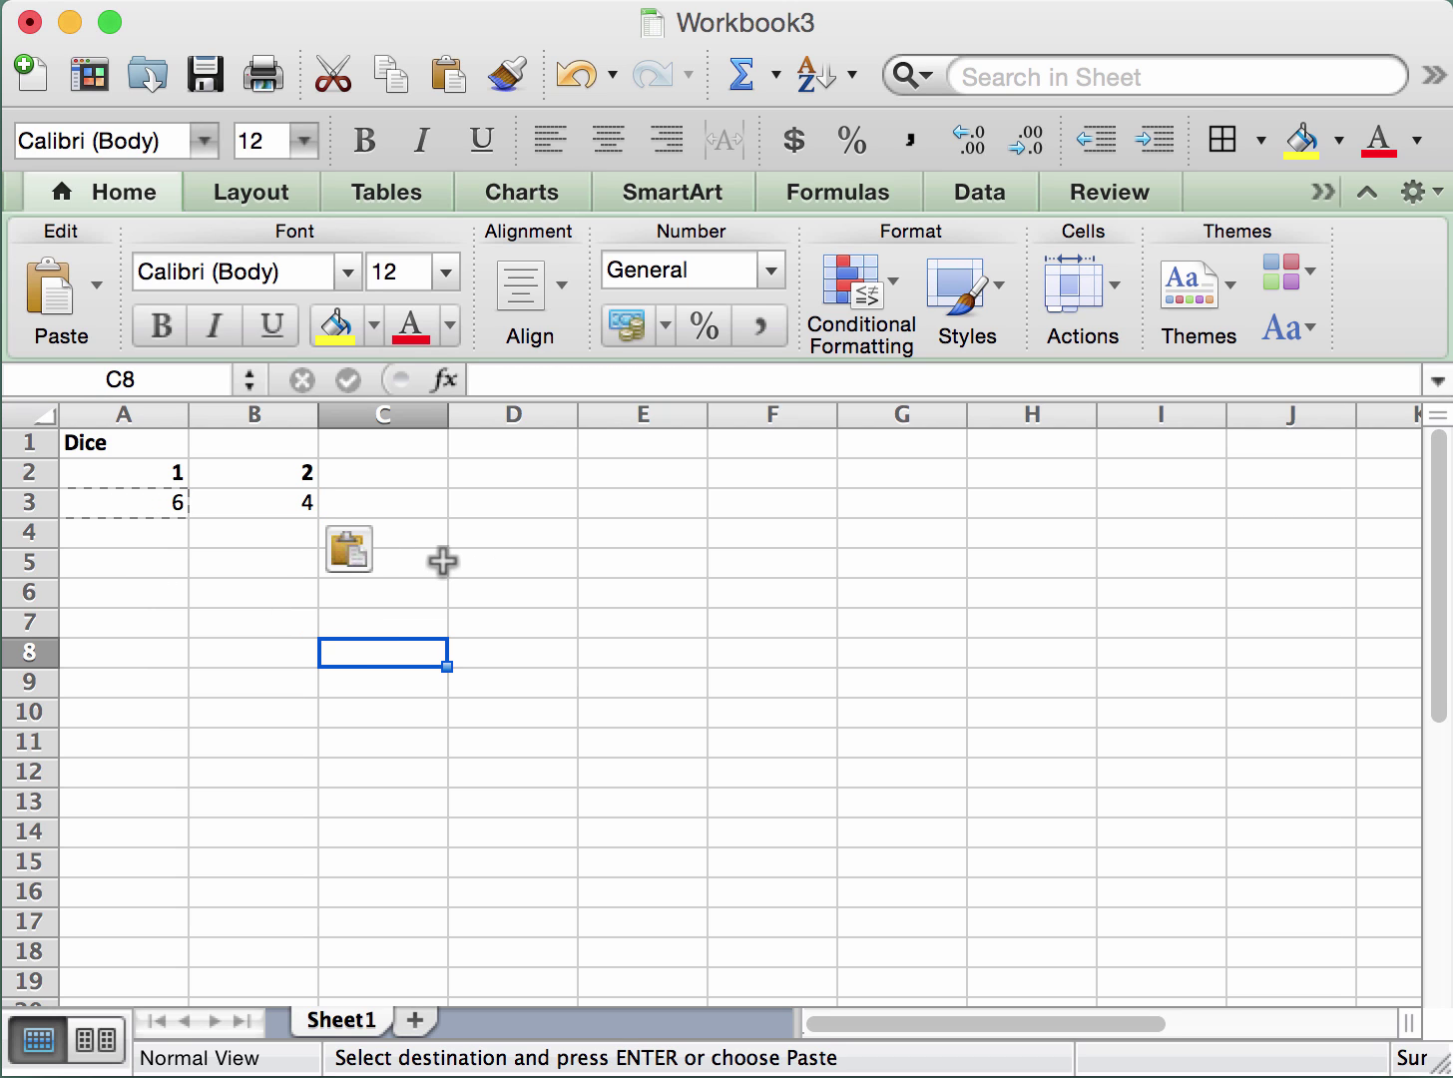
Enter the column heading Game in D1.
left_click(508, 437)
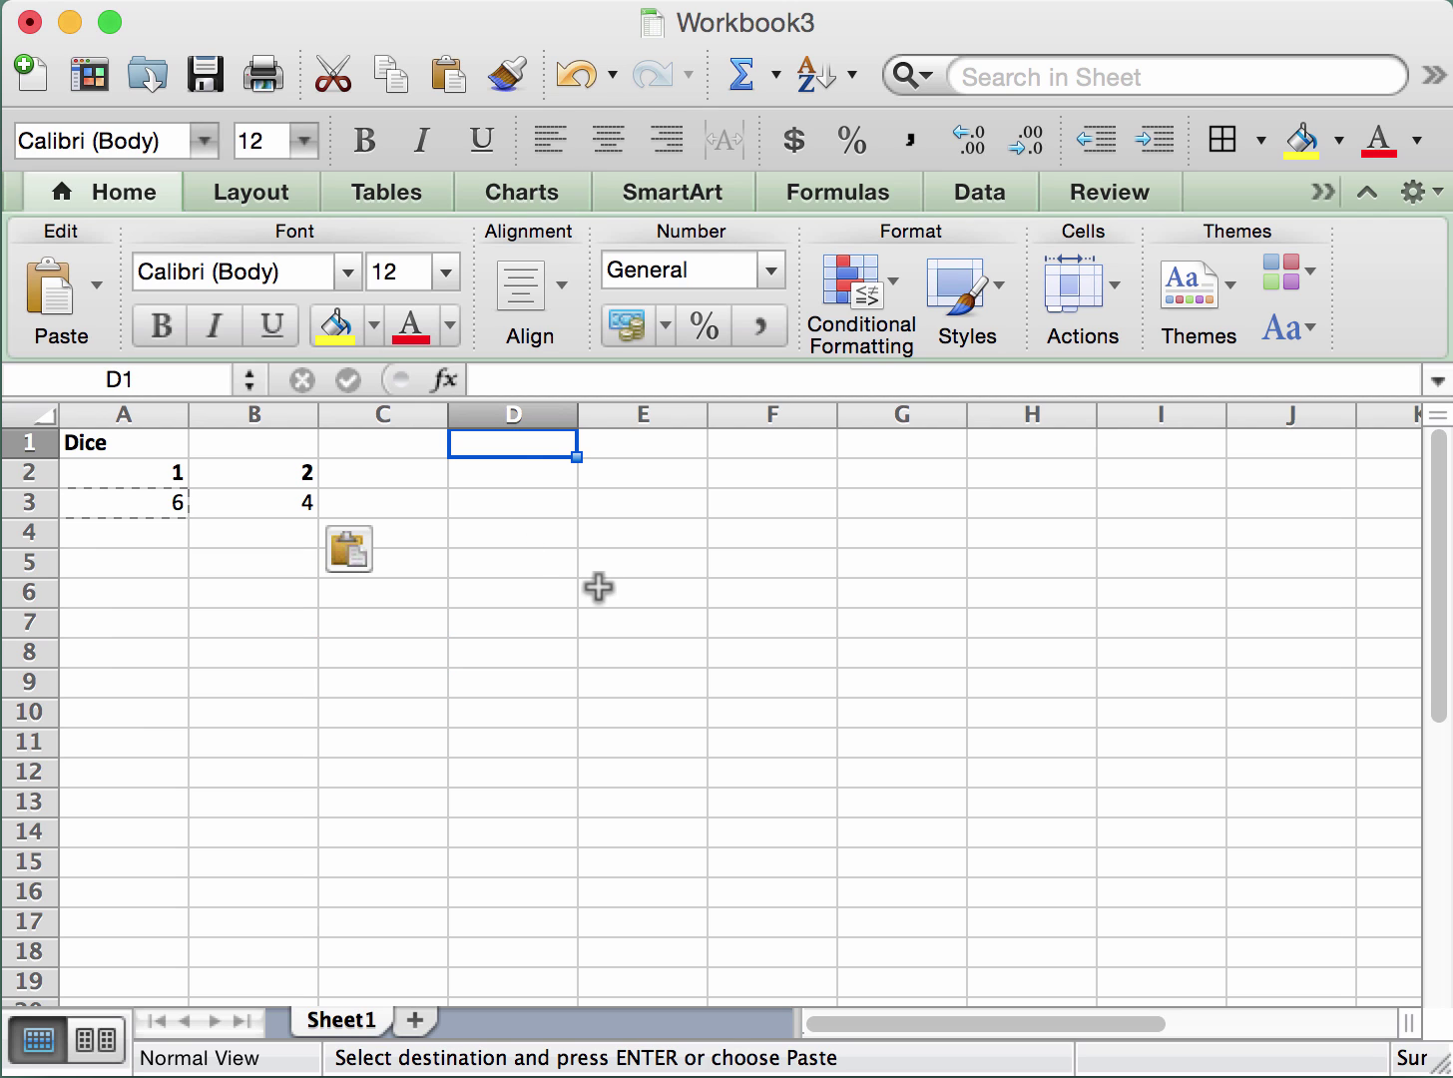
type("Game")
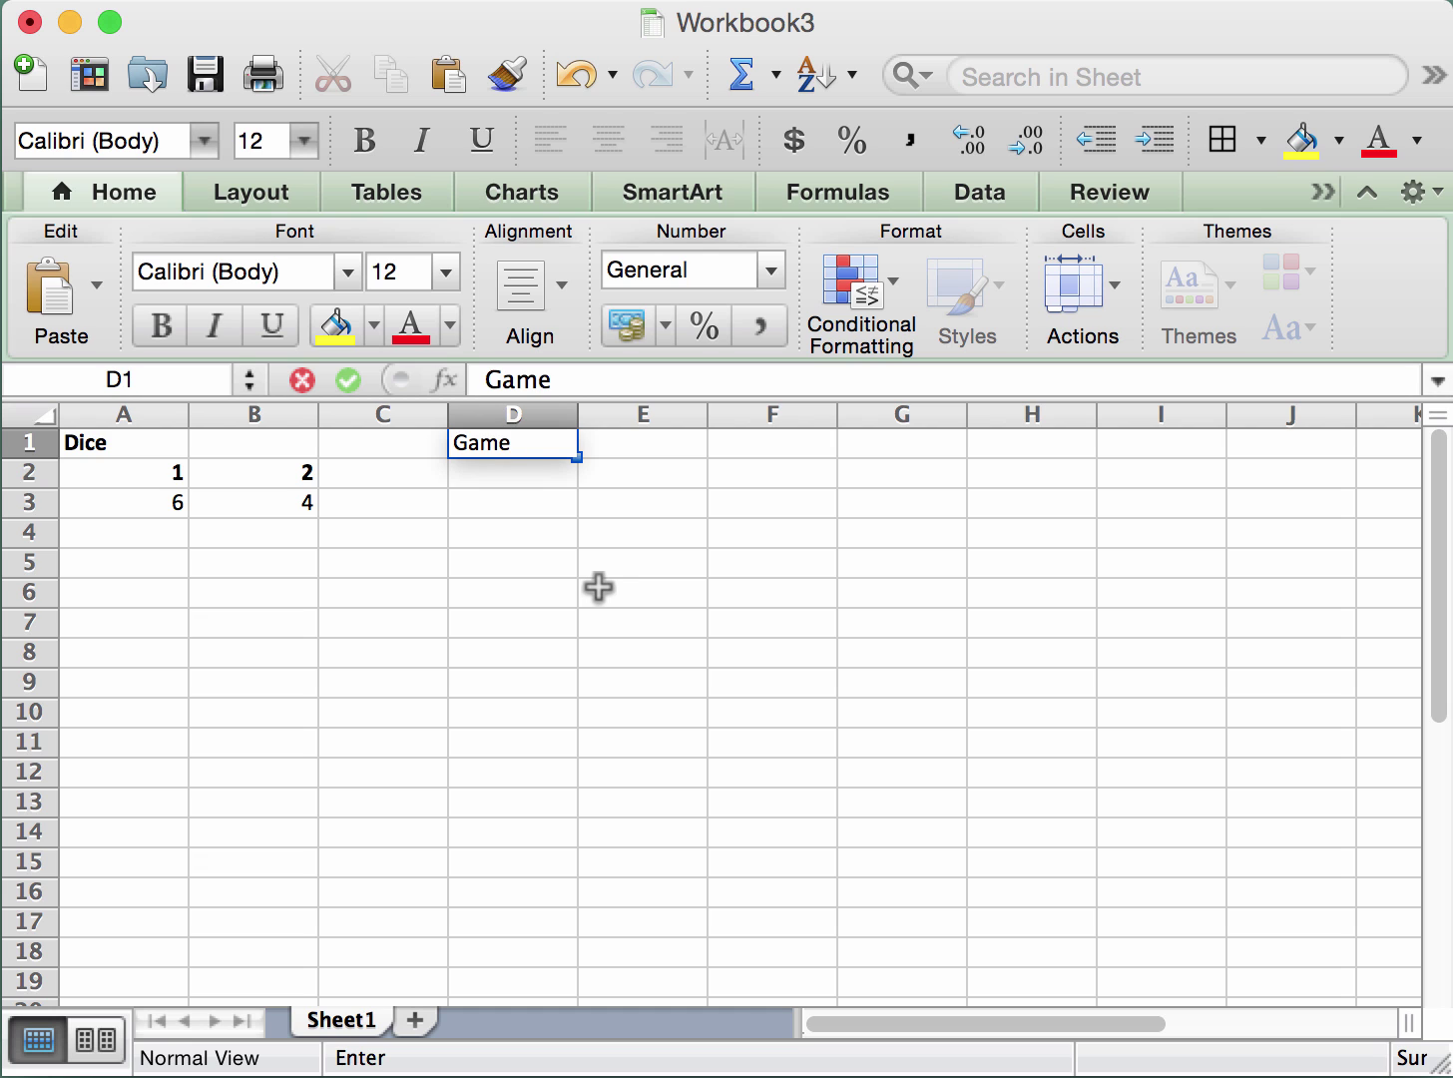
key("Return")
Number the games 1 to 10 down column D in D3:D12, leaving D2 empty.
key("Return")
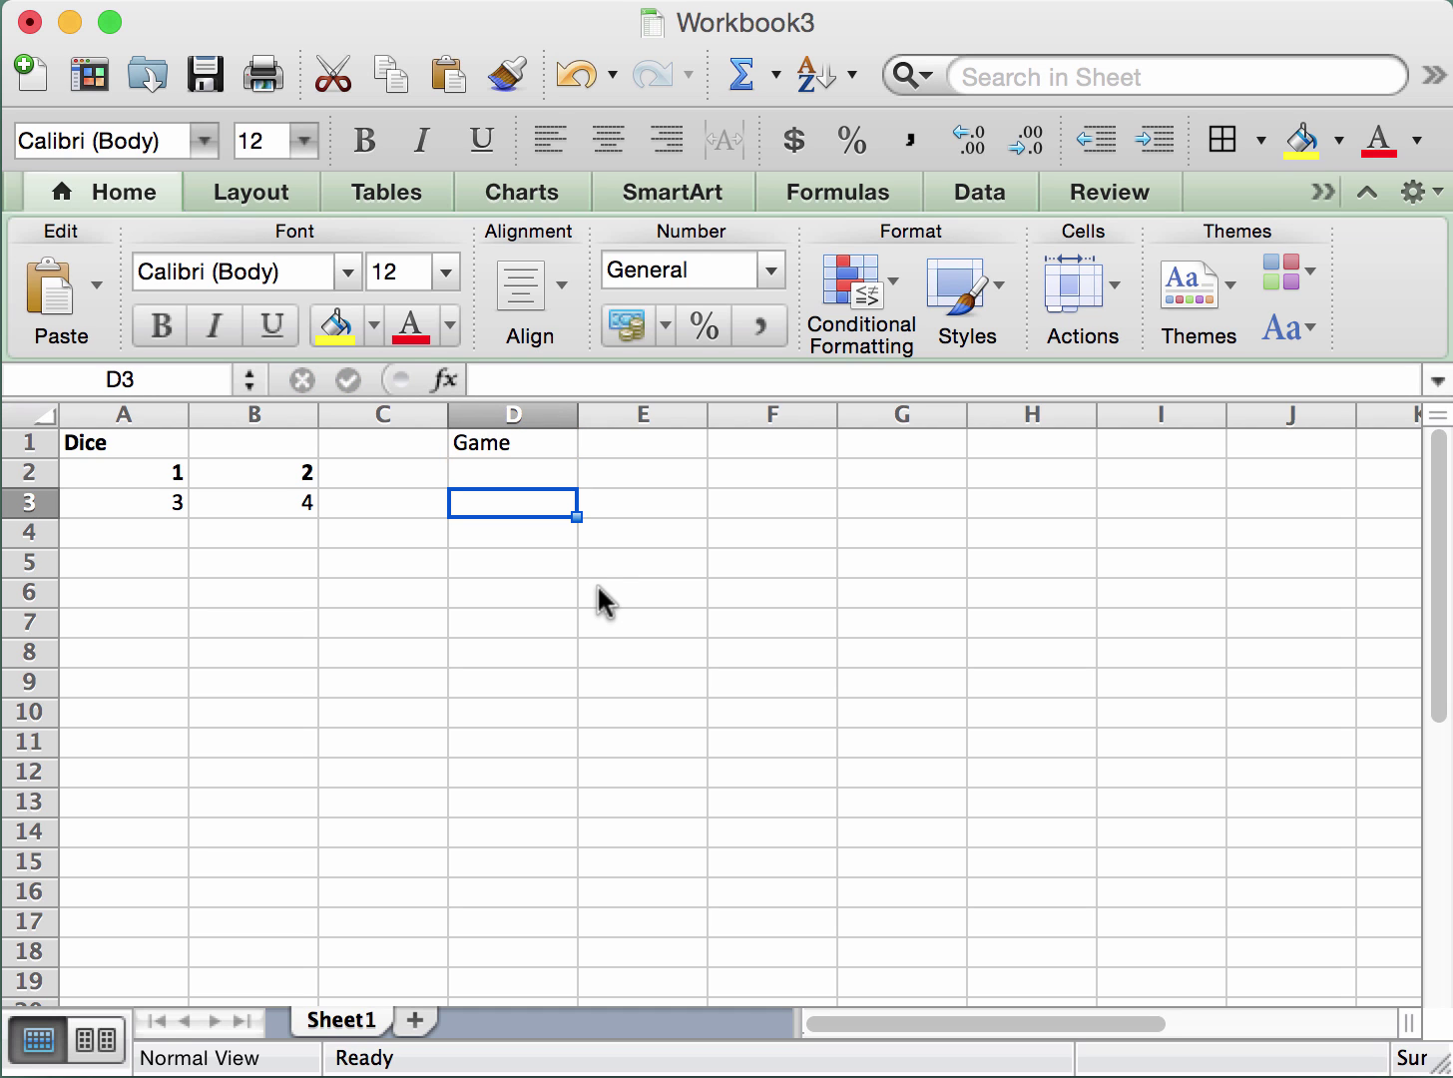
type("1")
key("Return")
type("2")
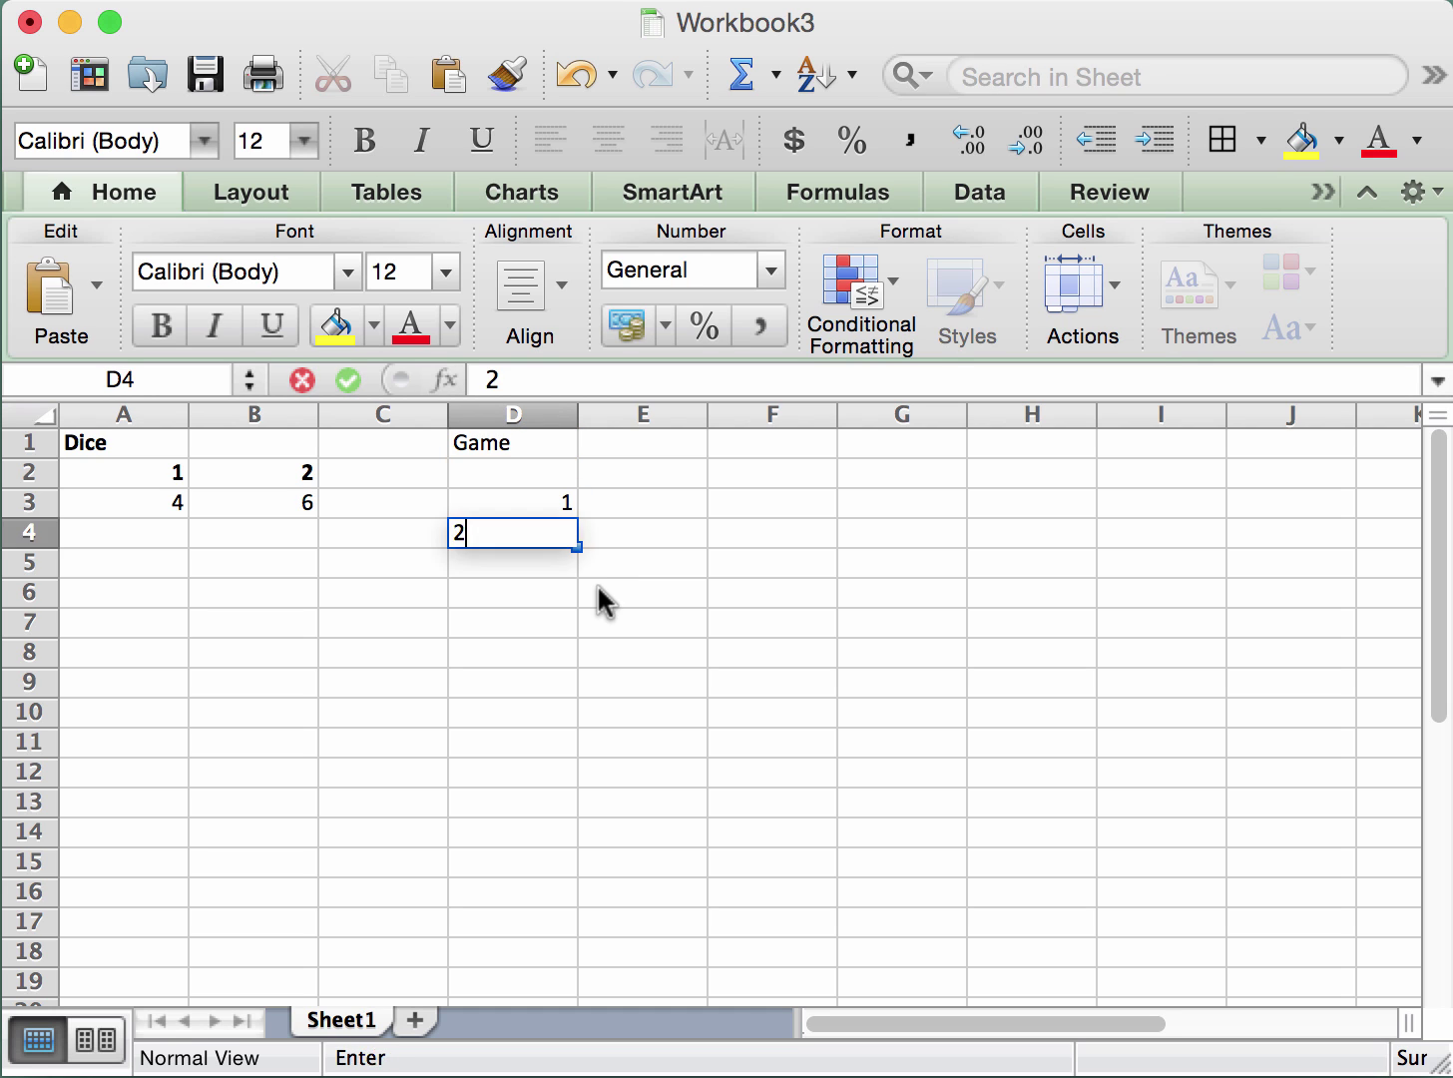
key("Return")
type("3")
key("Return")
type("4")
key("Return")
type("5")
key("Return")
type("6")
key("Return")
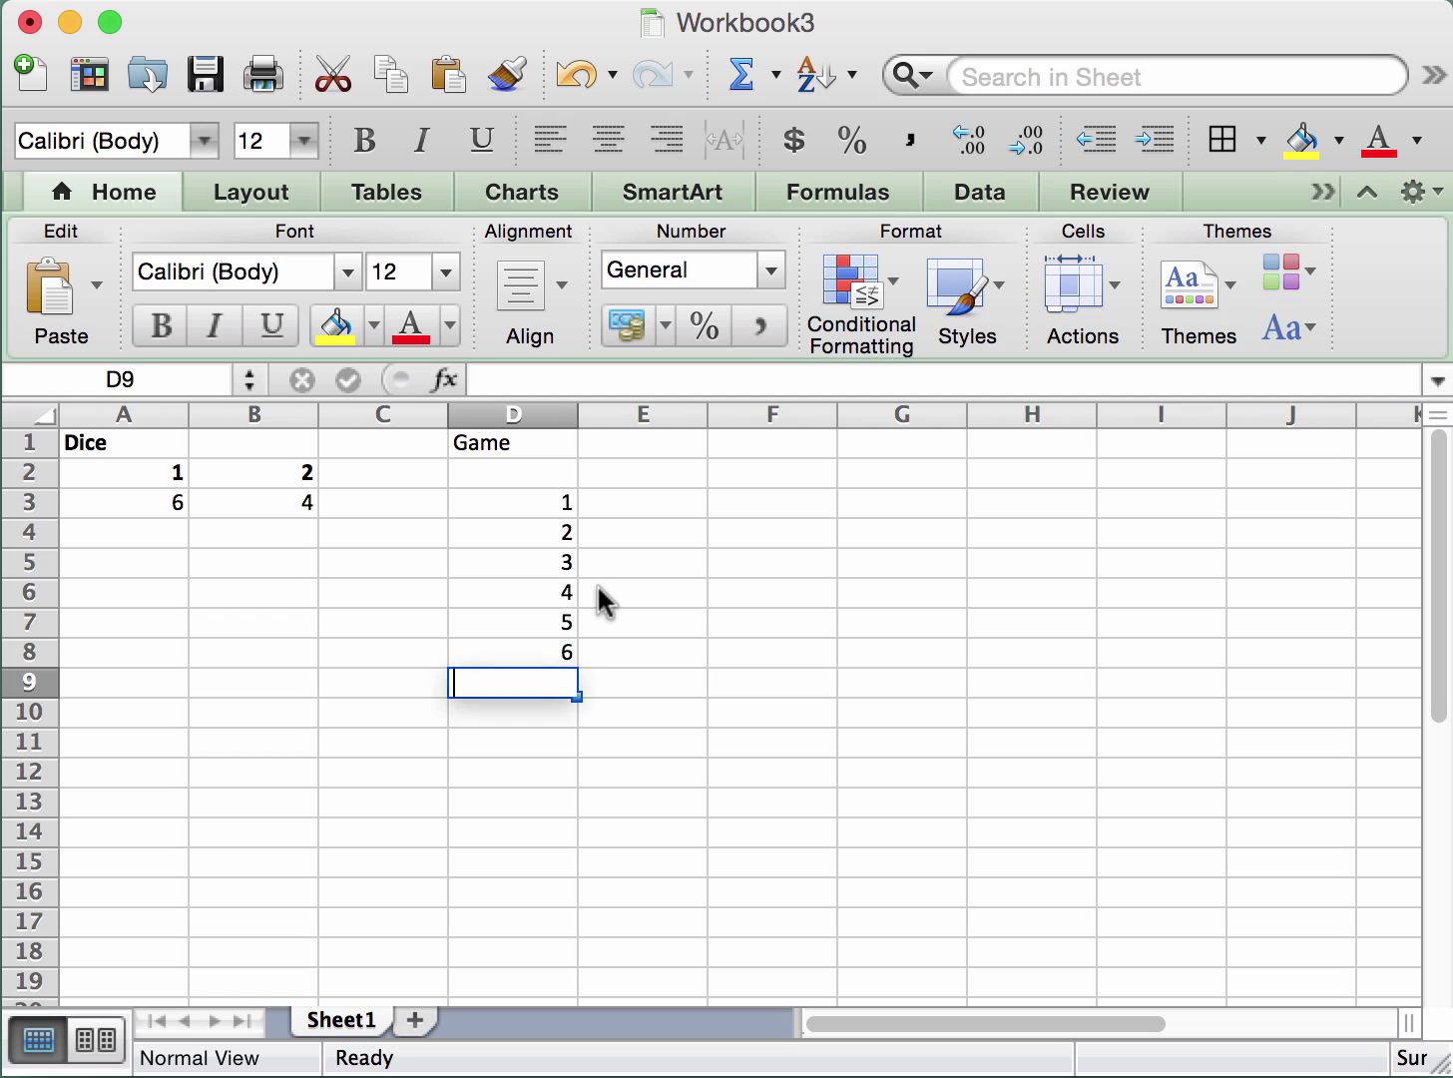
type("7")
key("Return")
type("8")
key("Return")
type("9")
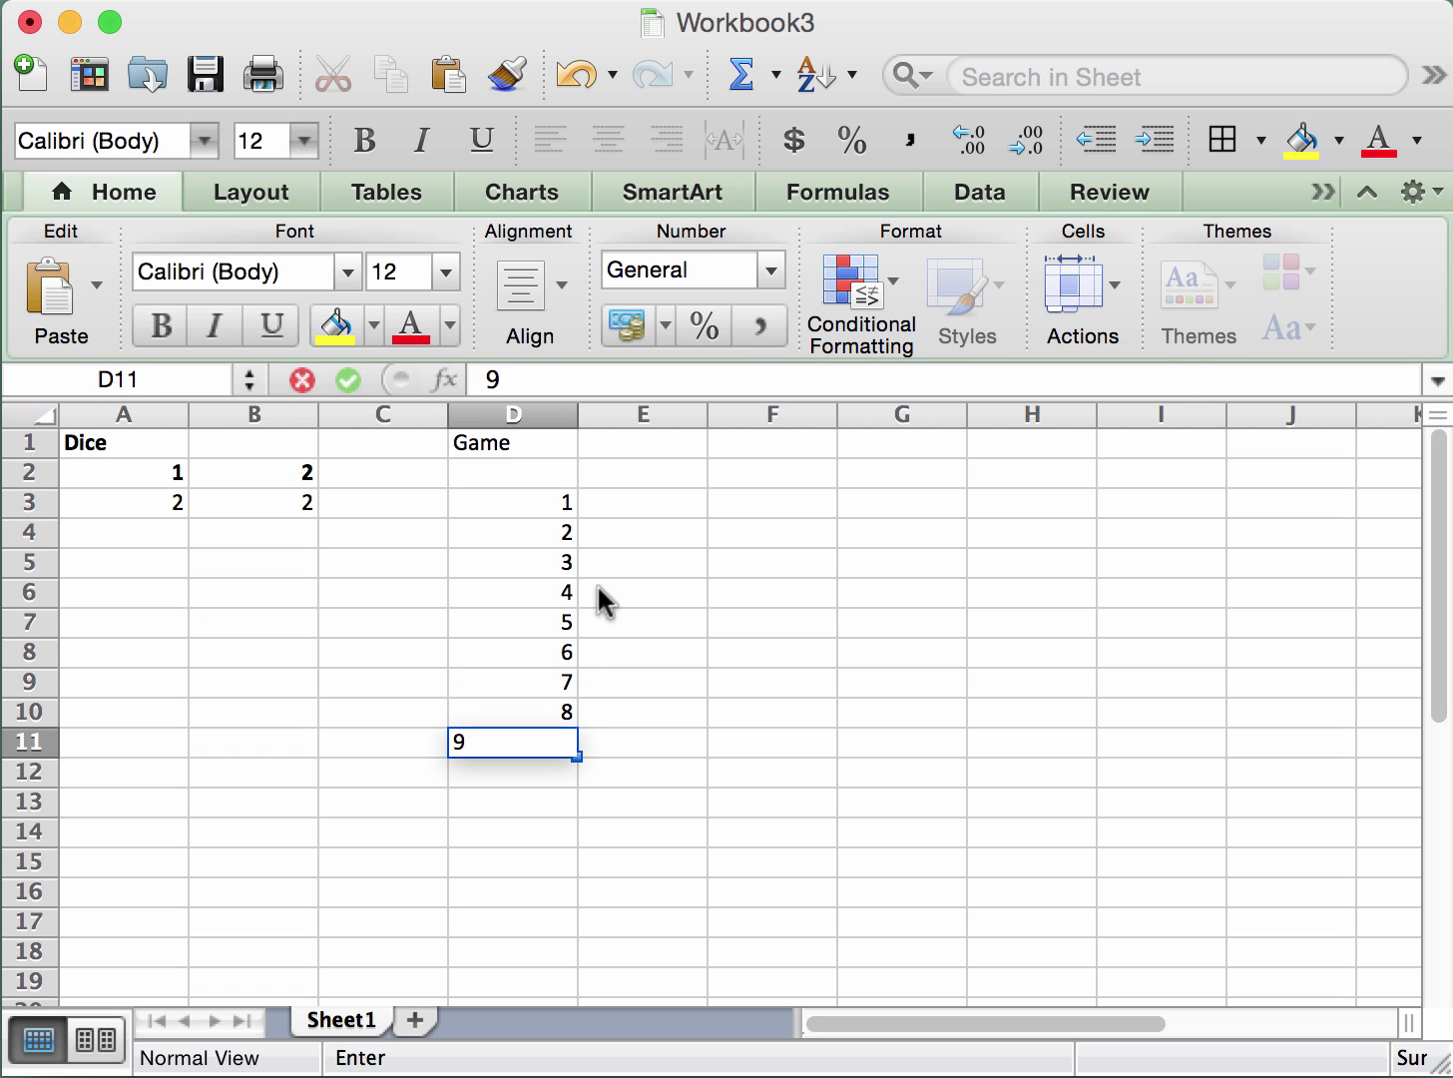
key("Return")
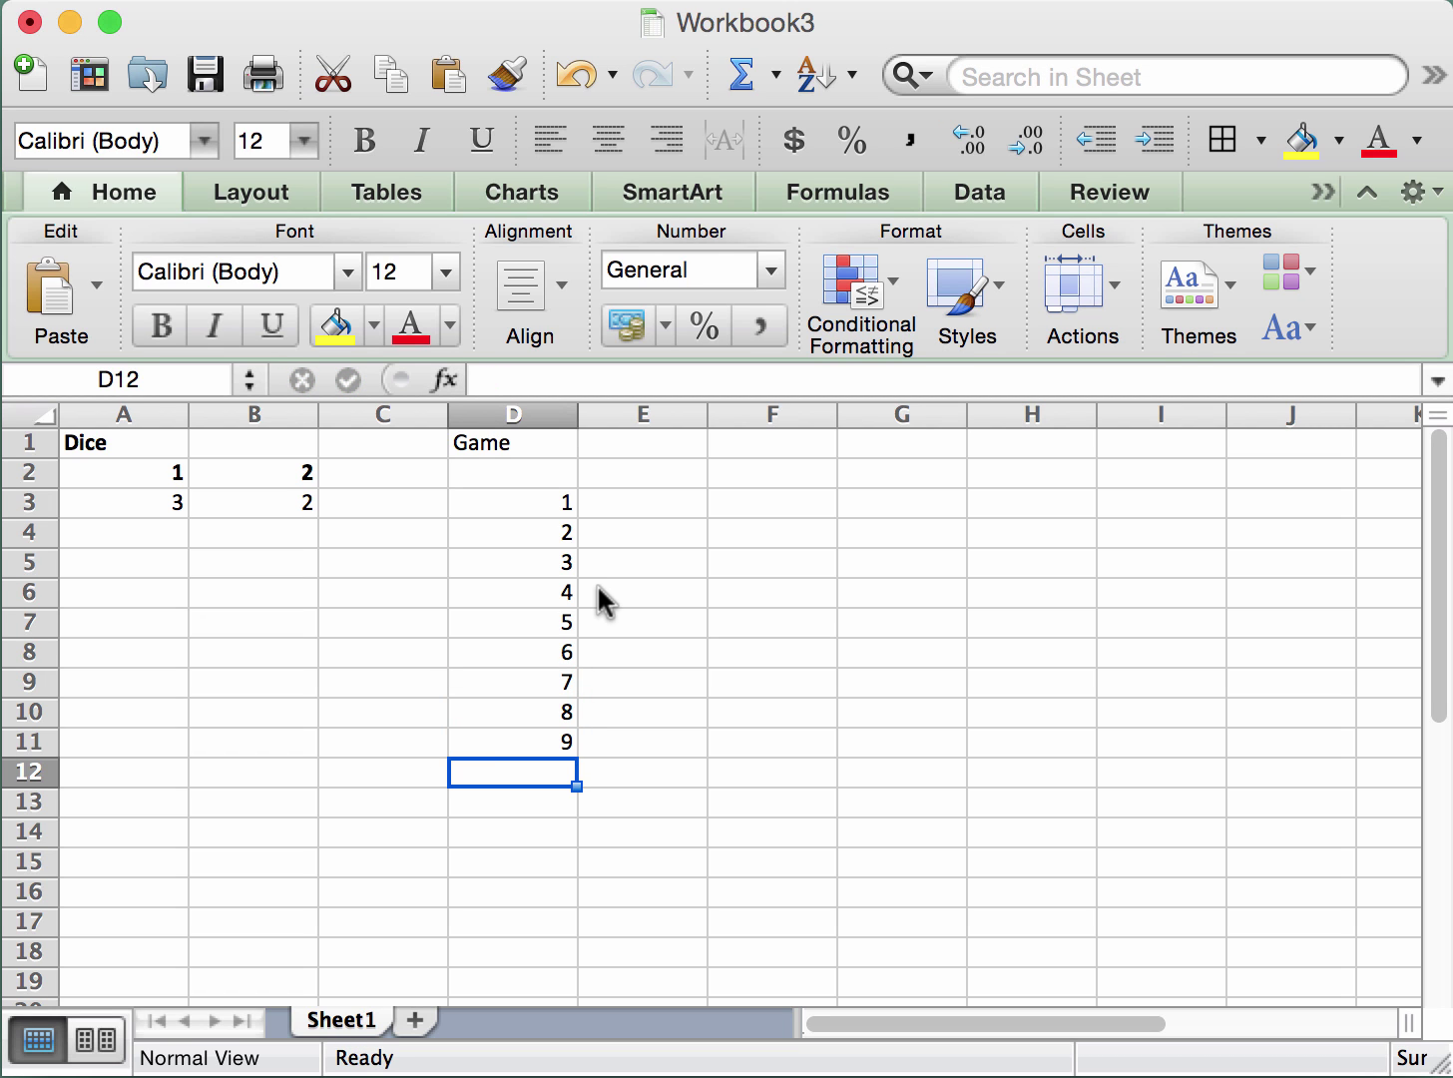
type("10")
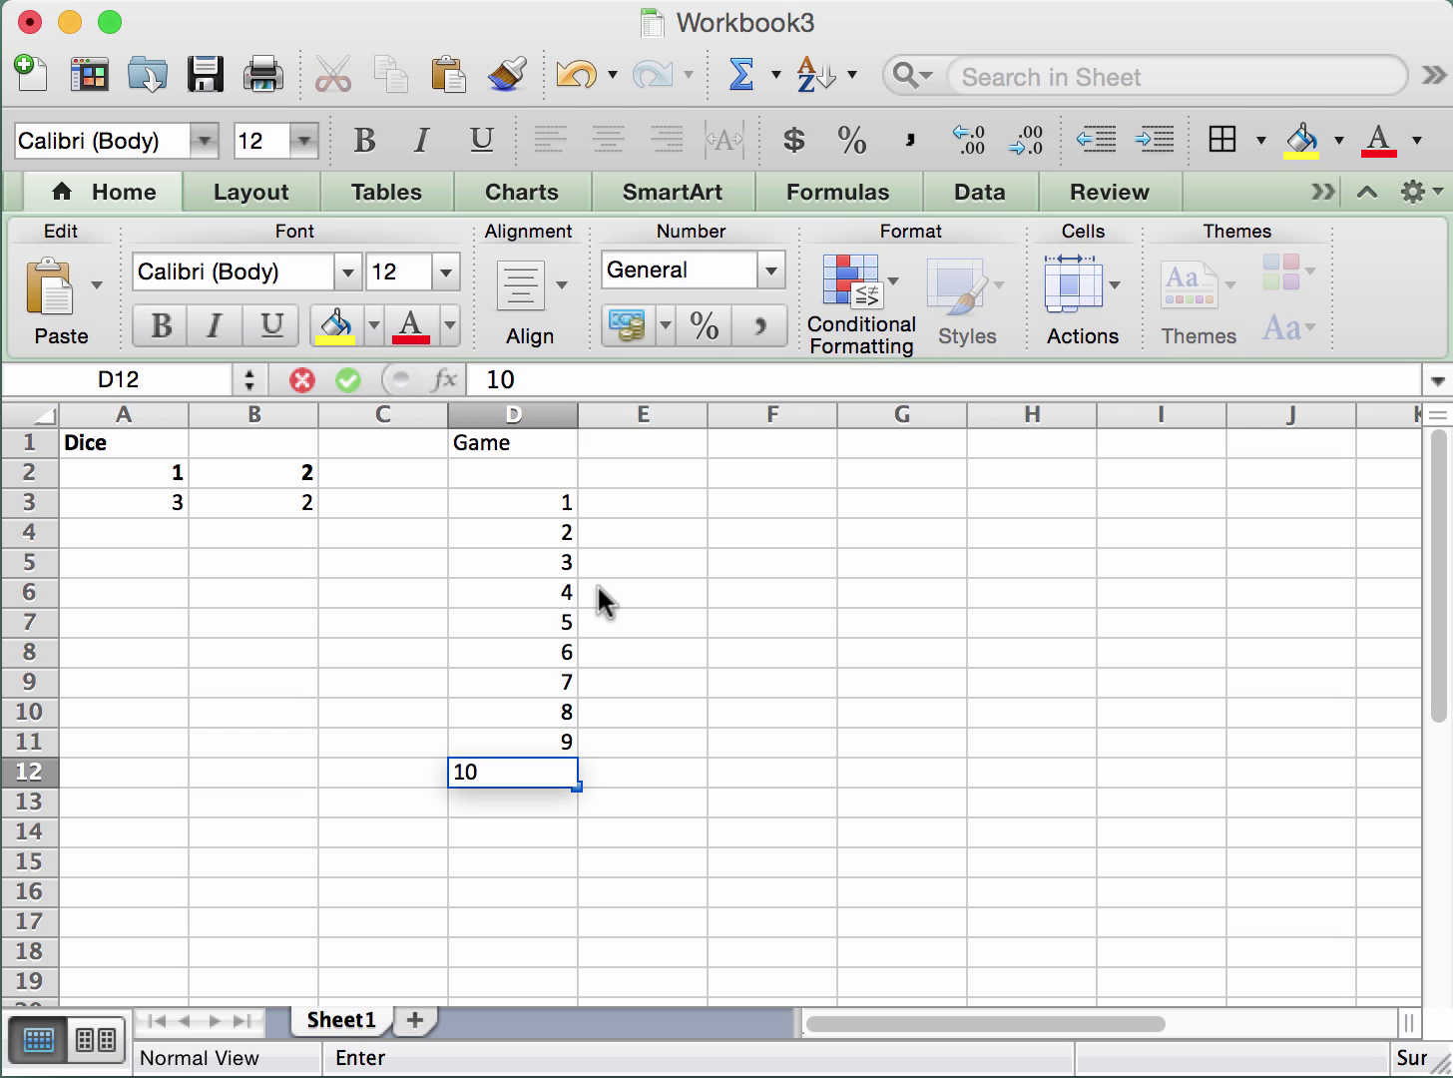
key("Tab")
Enter the column headings Dice 1 in E1 and Dice 2 in F1.
key("Up")
key("Up")
key("Up")
key("Up")
key("Up")
key("Up")
key("Up")
key("Up")
key("Up")
key("Up")
key("Up")
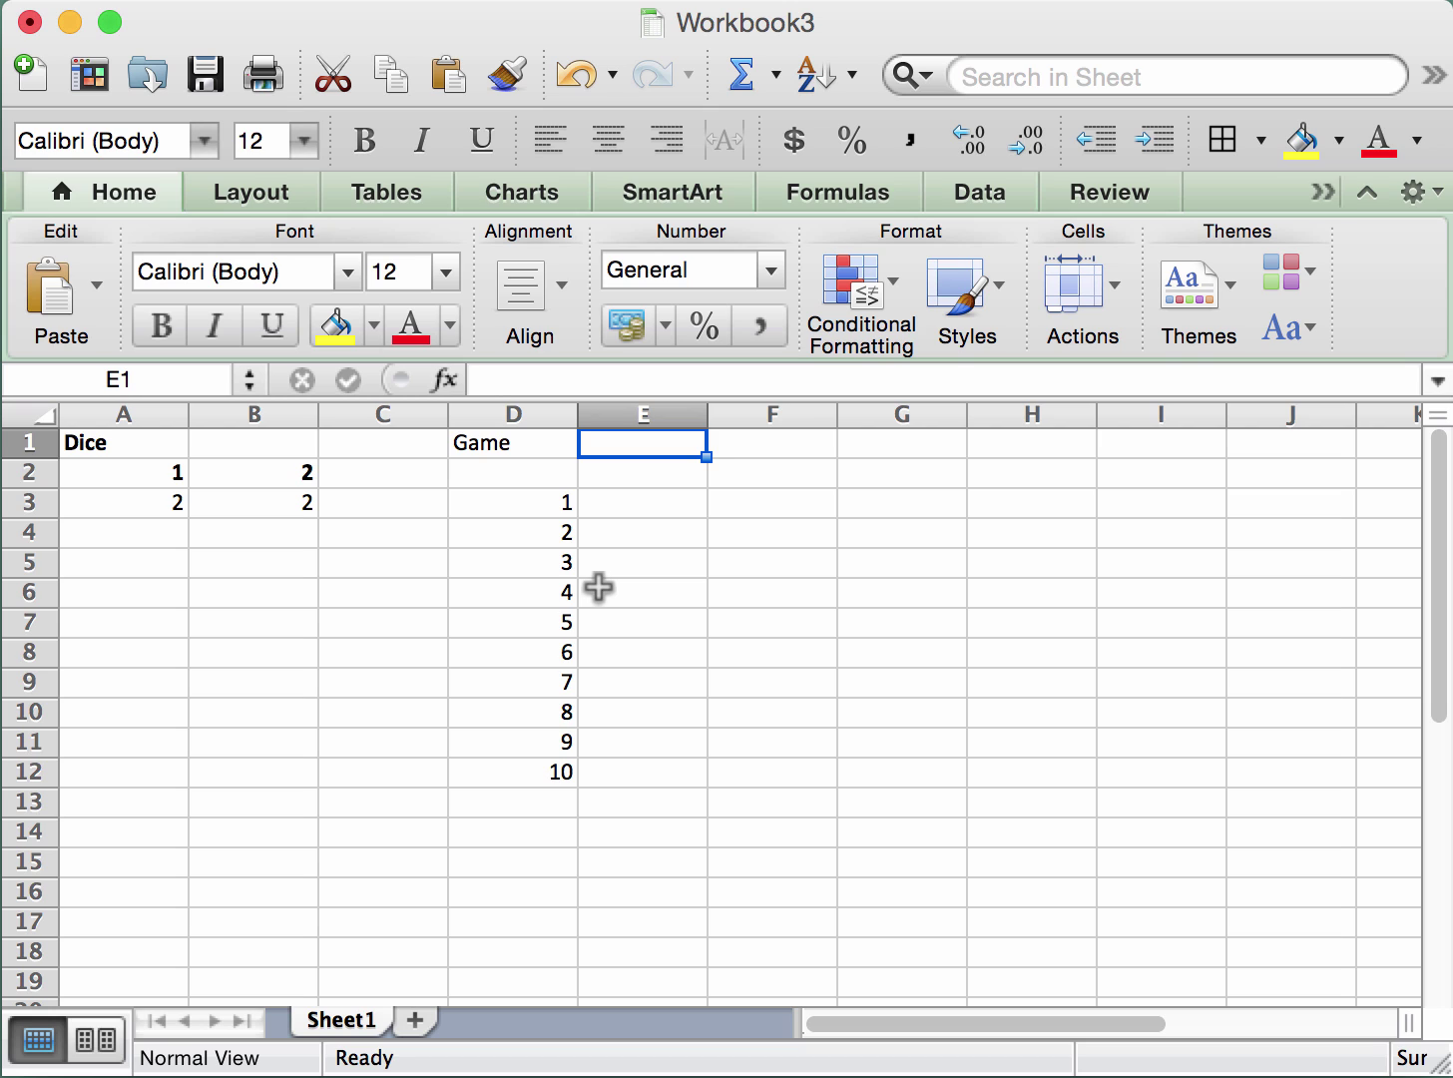
type("Di")
key("BackSpace")
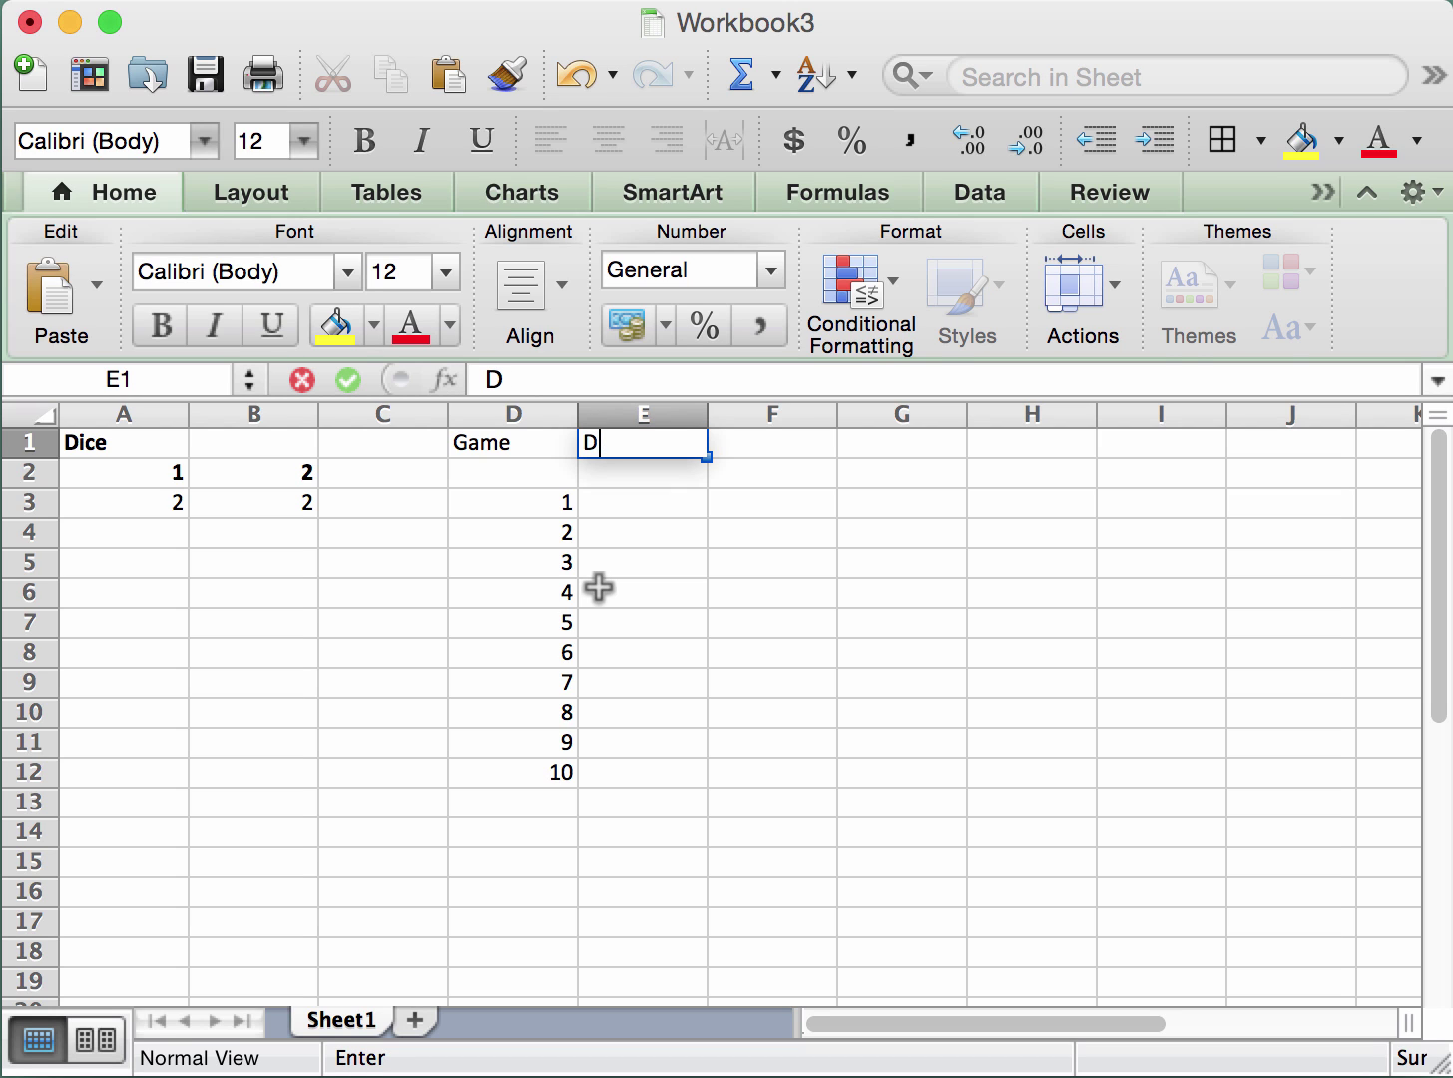
type("ice 1")
key("Tab")
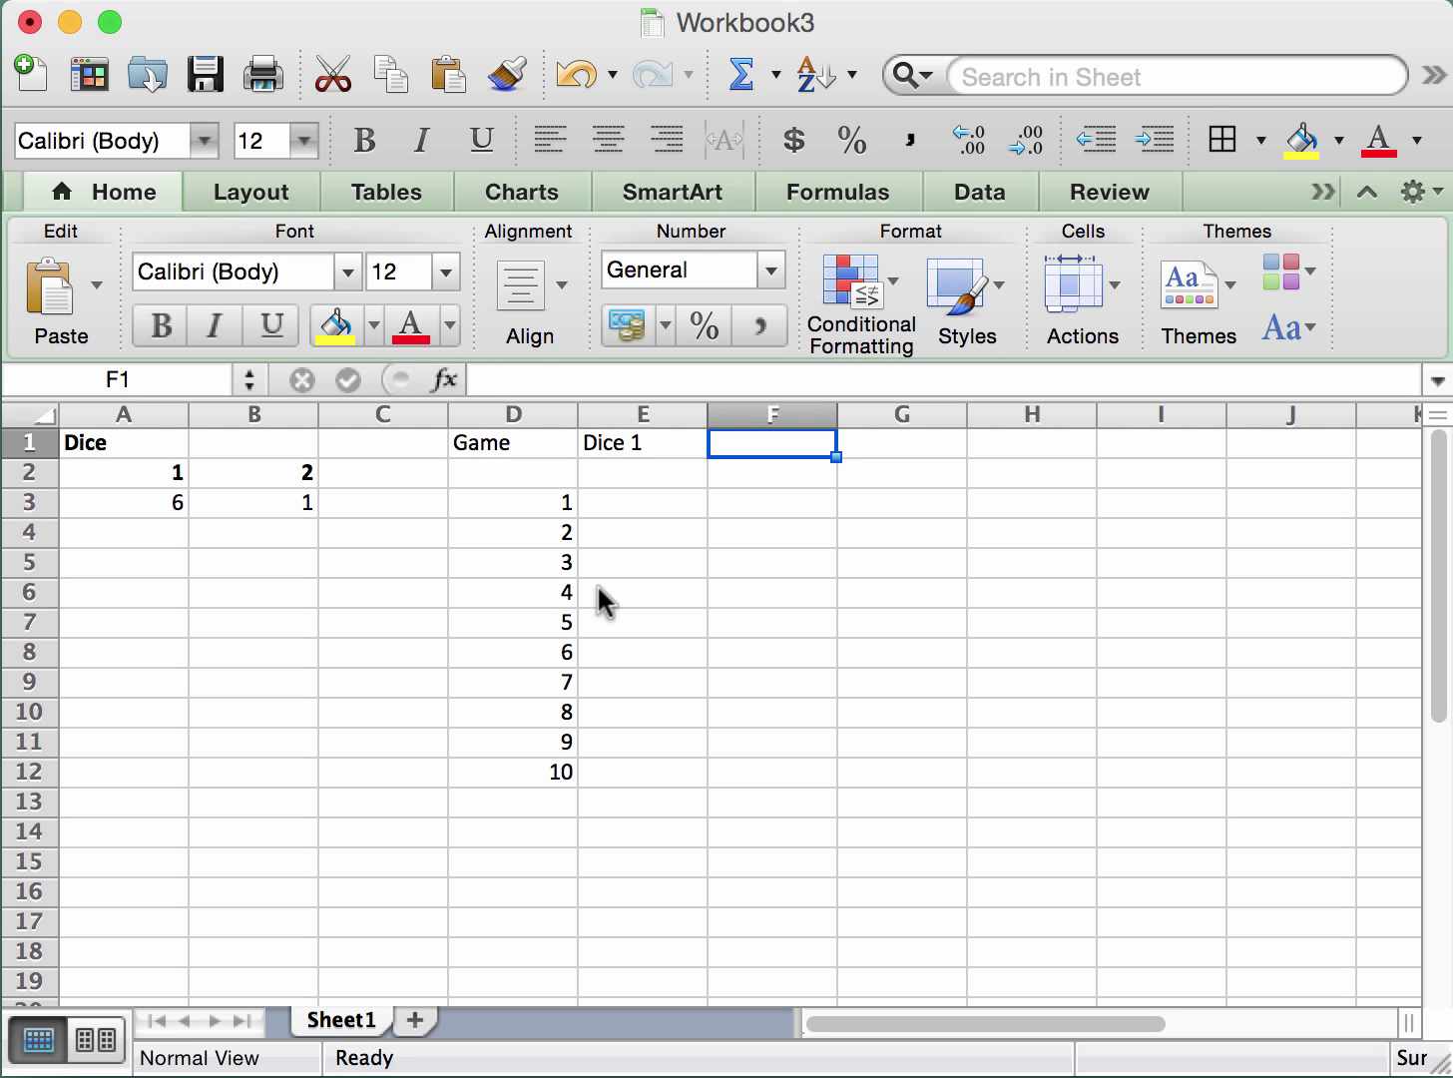
type("Dice 2")
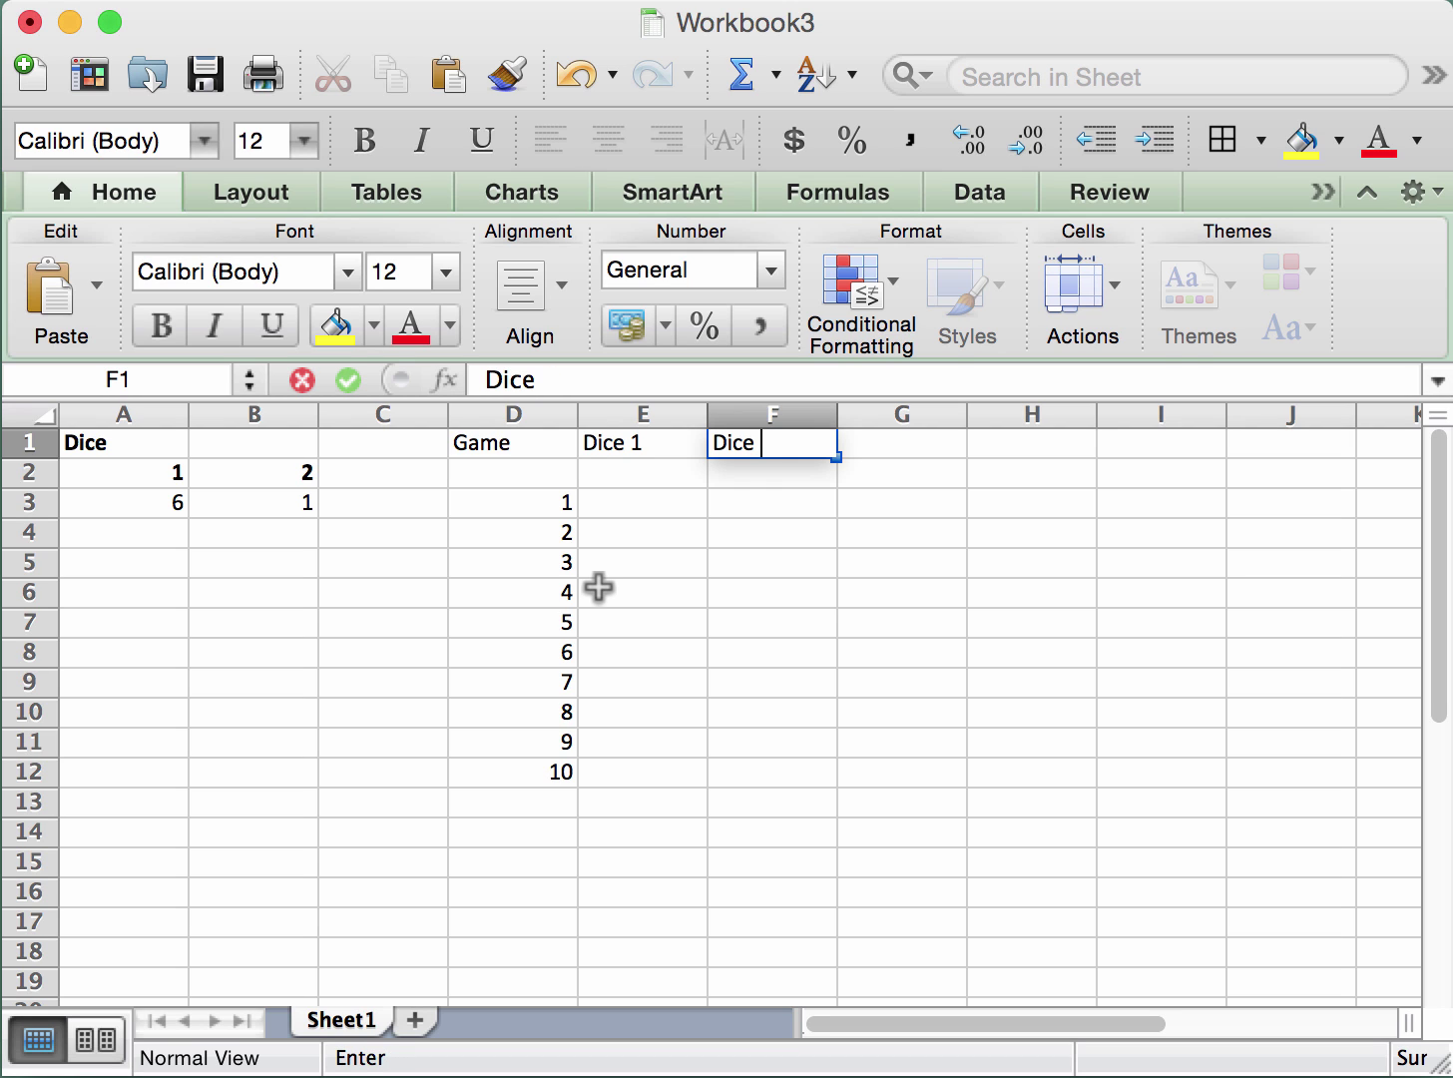
key("Tab")
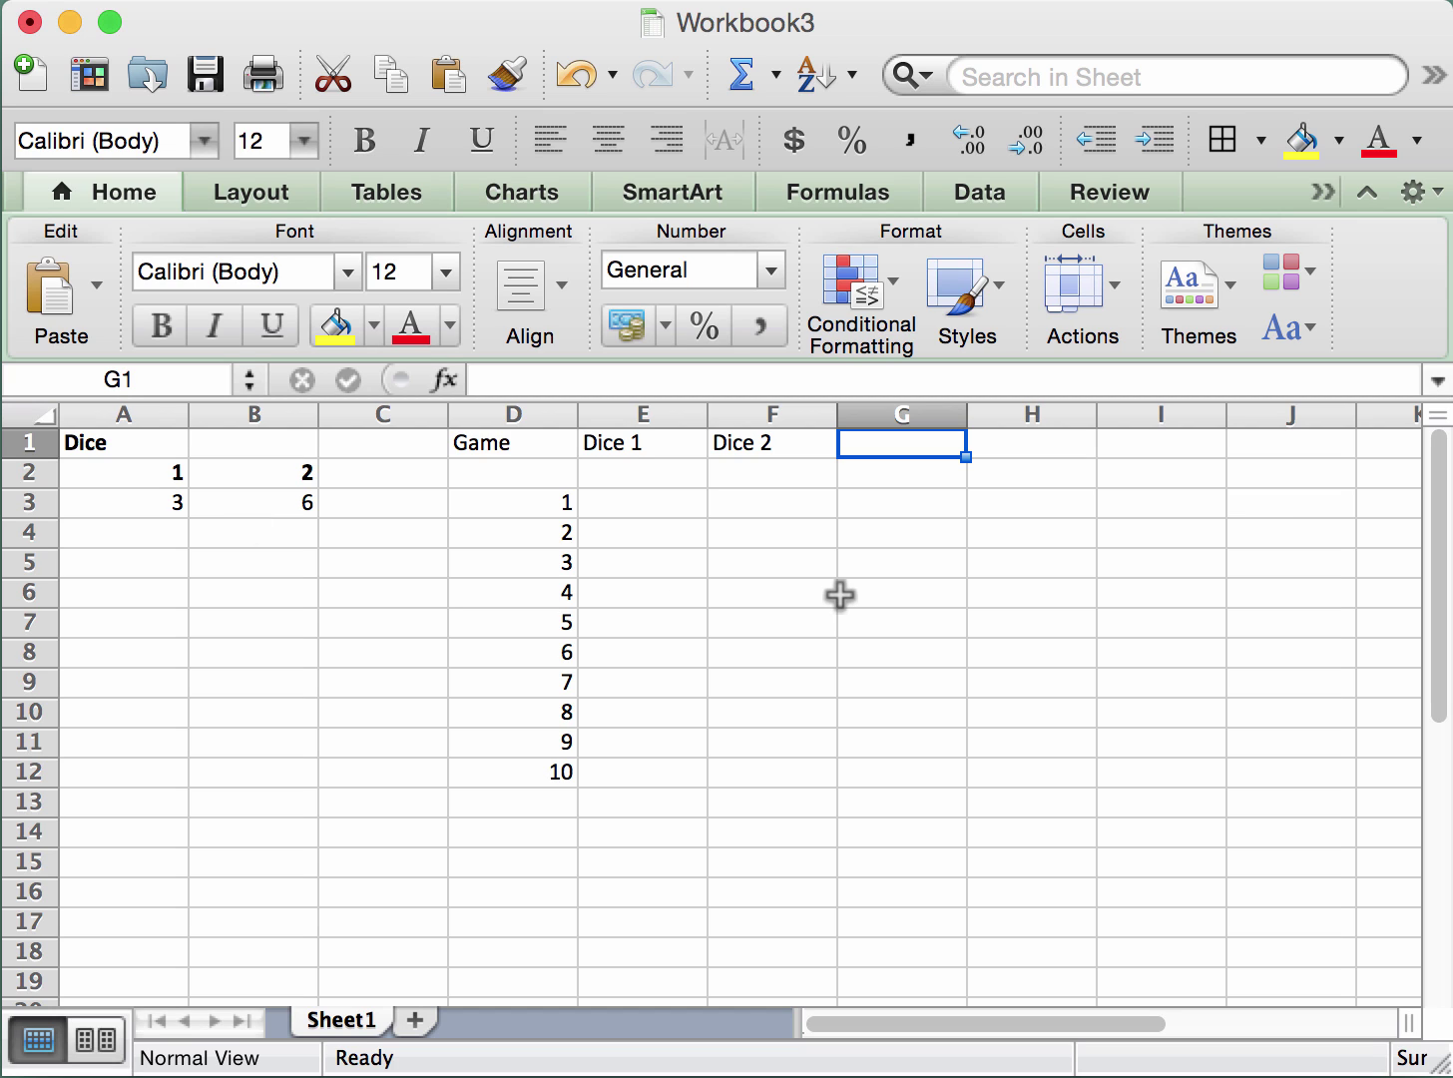
key("Left")
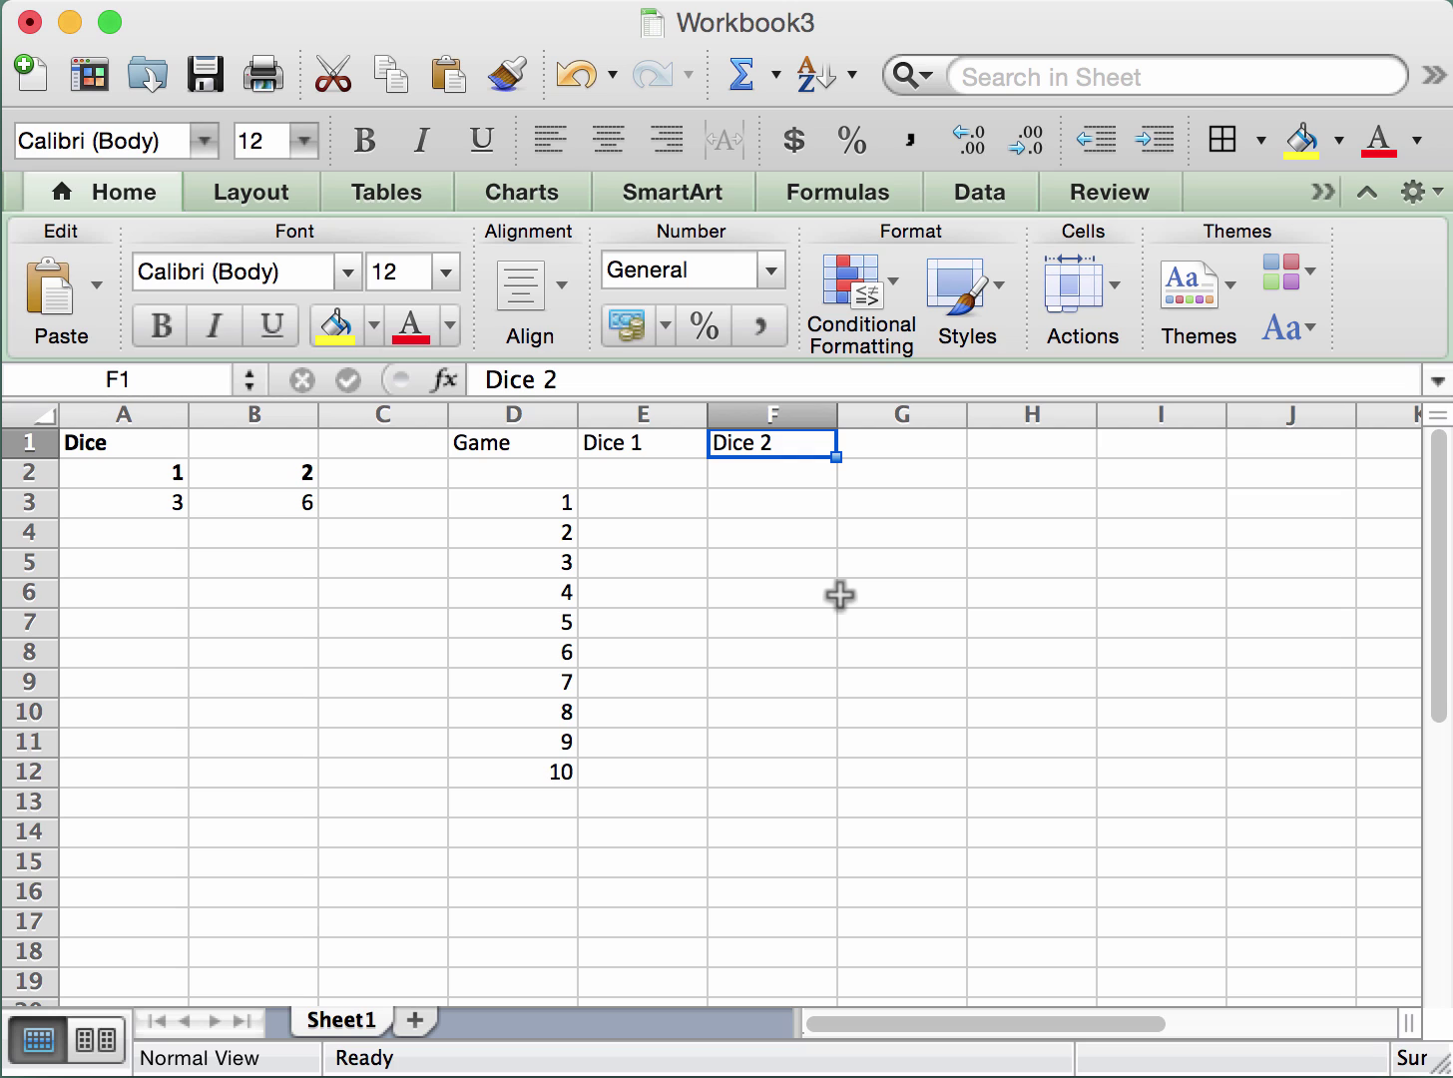
key("Left")
key("Right")
key("Left")
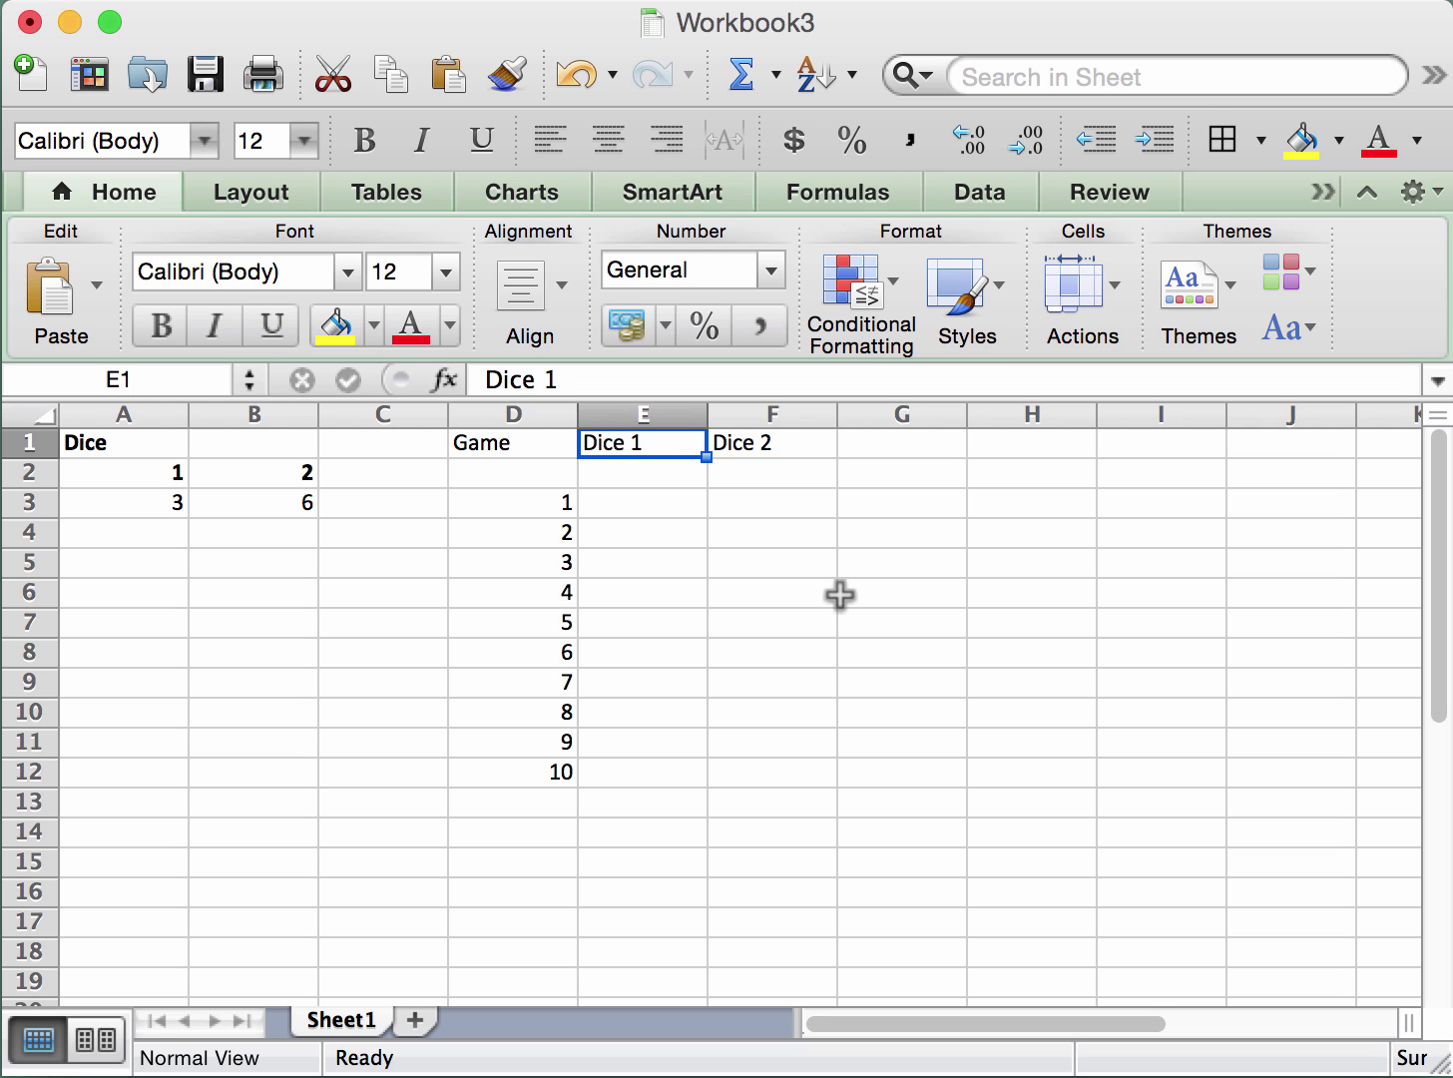
key("Right")
key("Right")
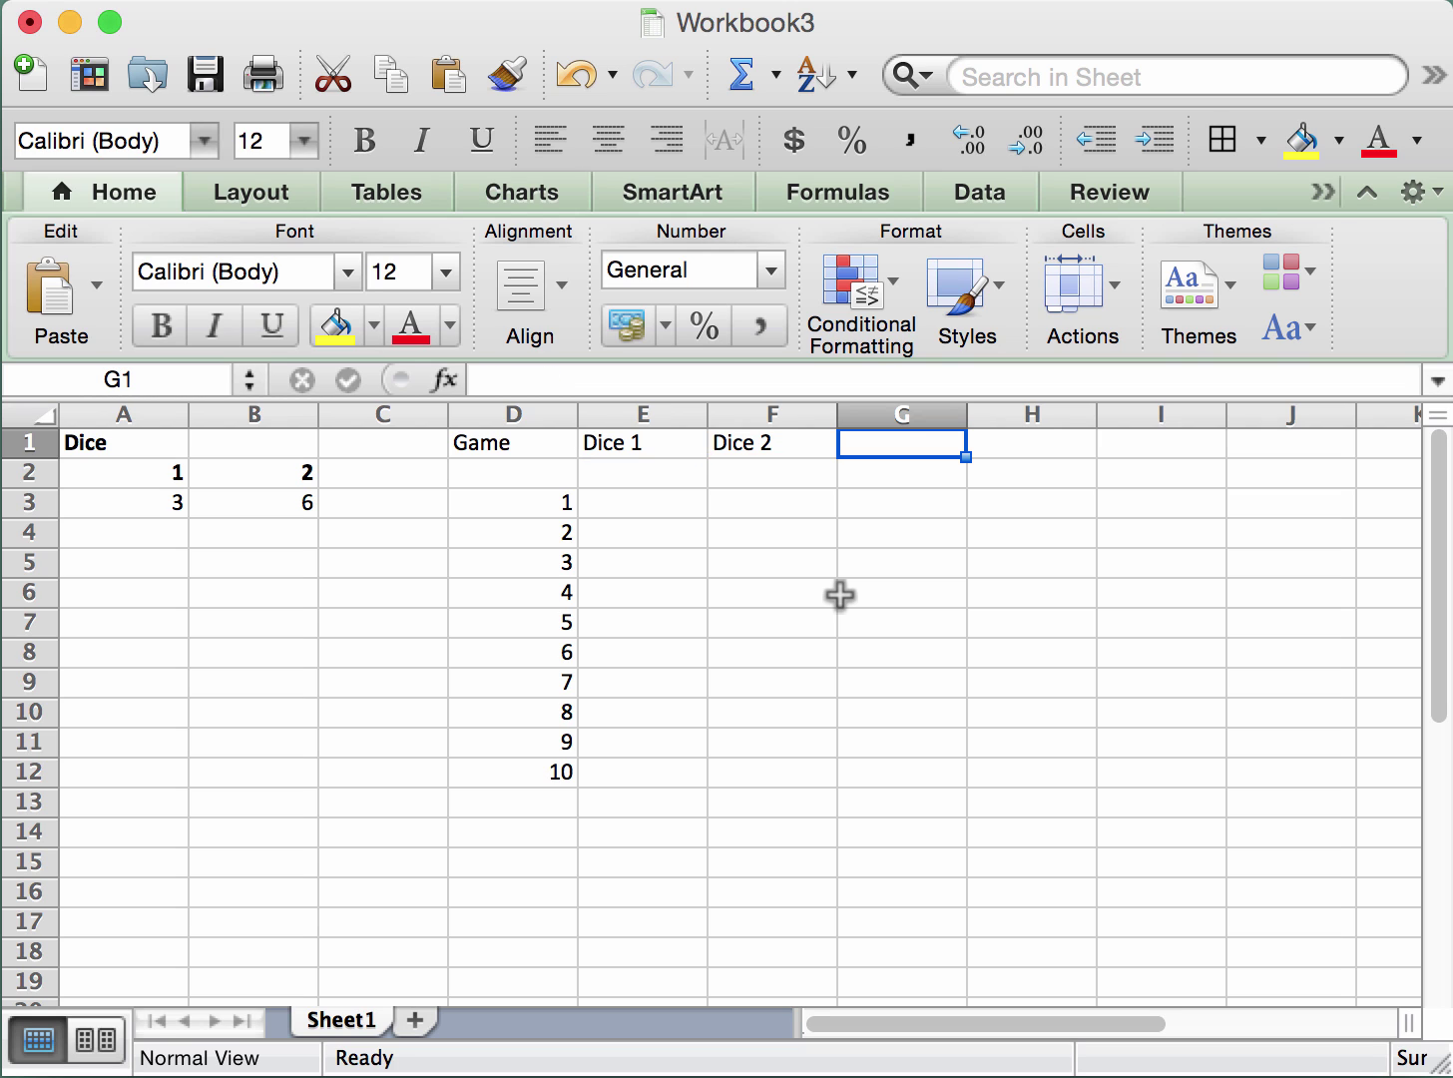
Enter the column headings Sum in G1 and Outcome in H1.
type("Sum")
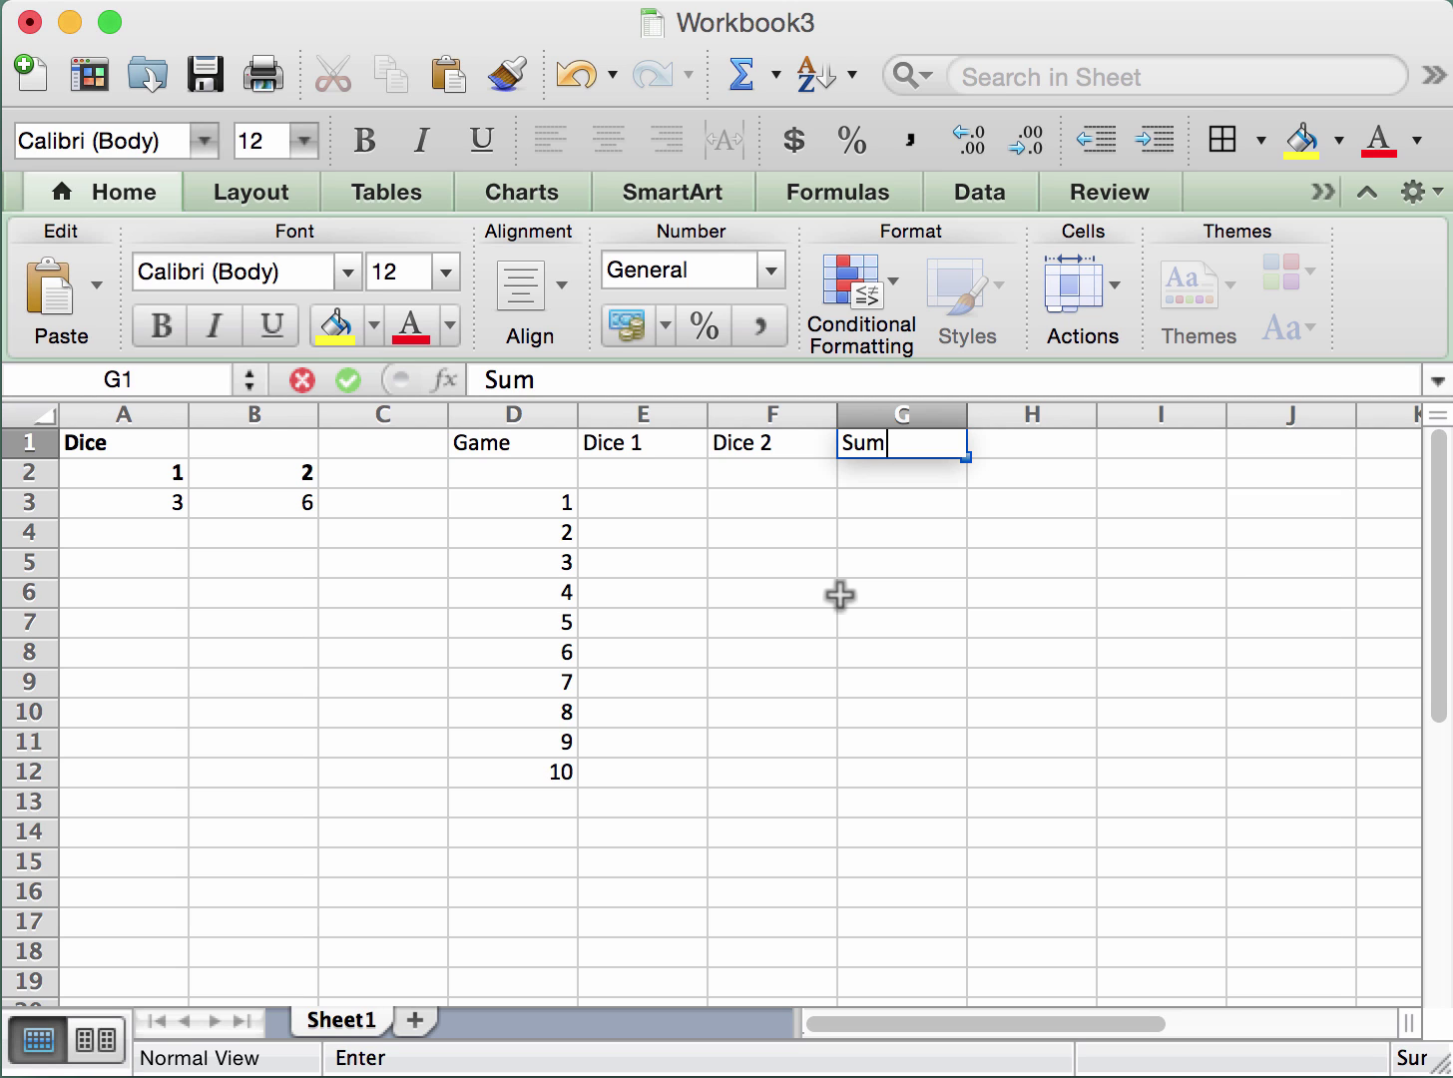
key("Tab")
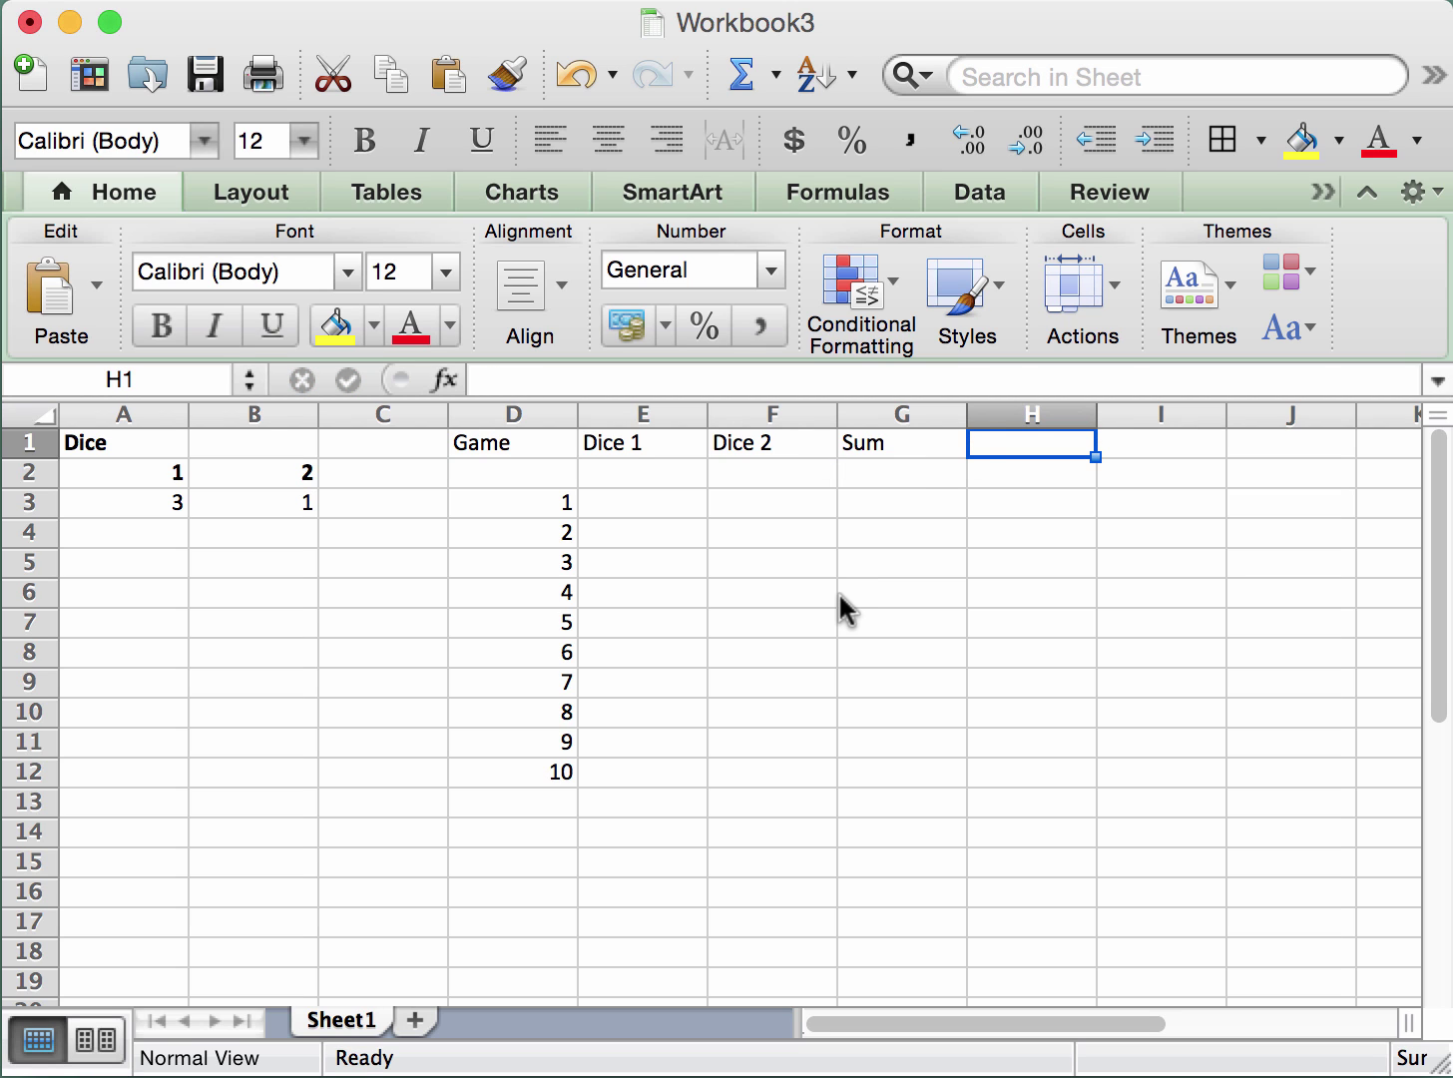
type("Out")
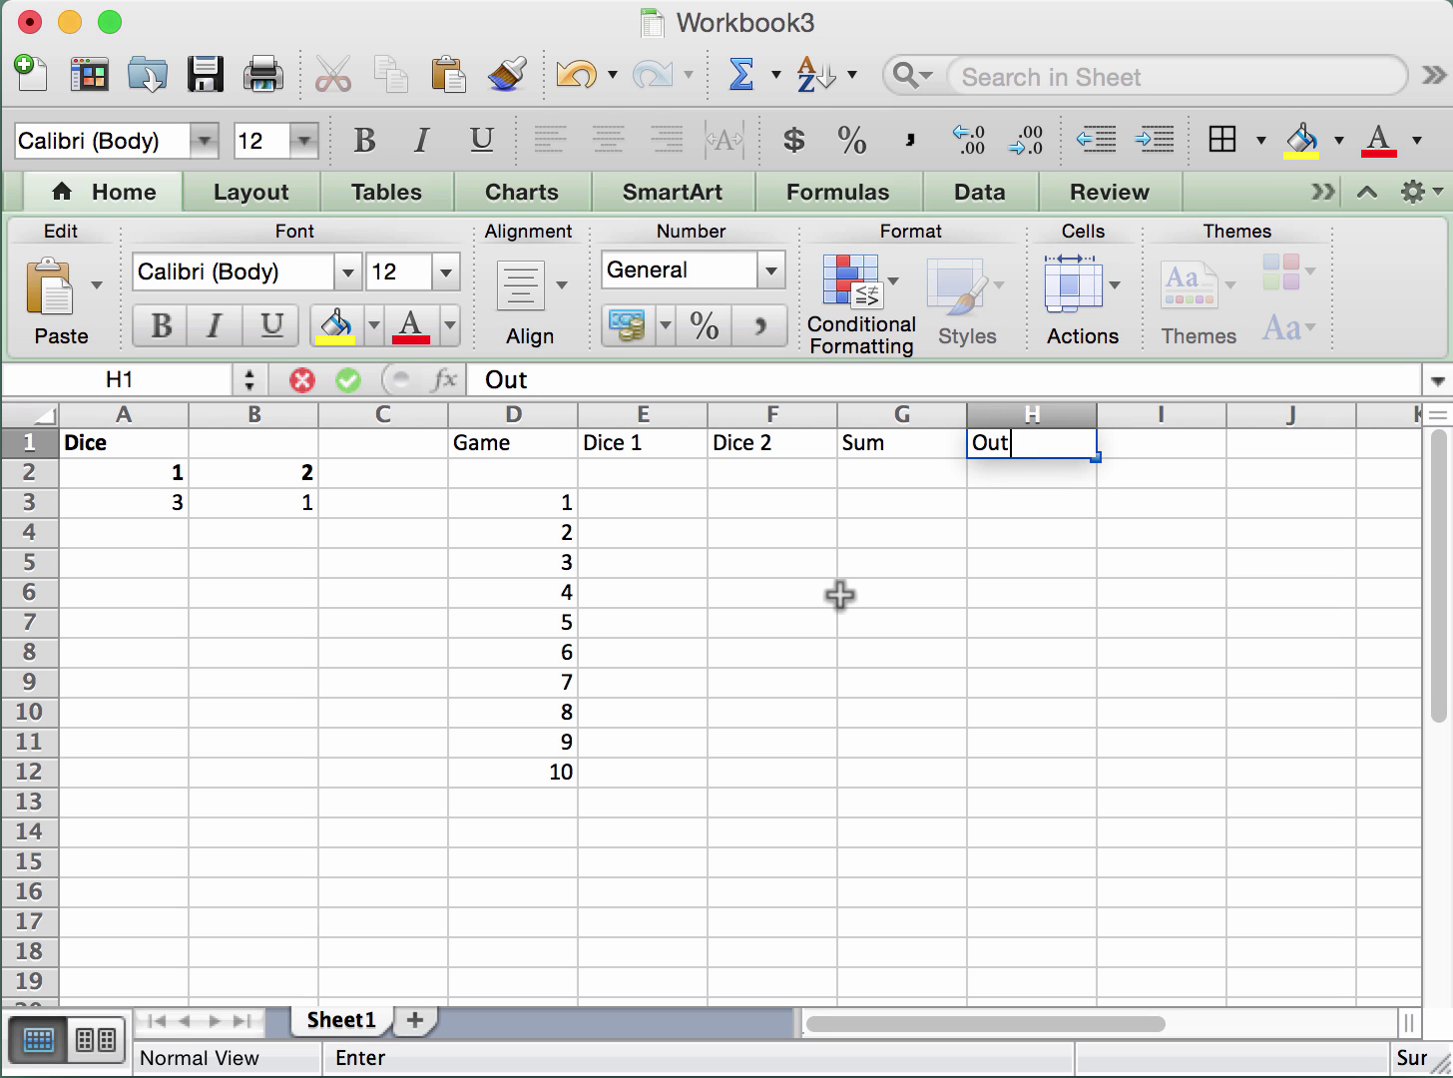
type("come")
key("Return")
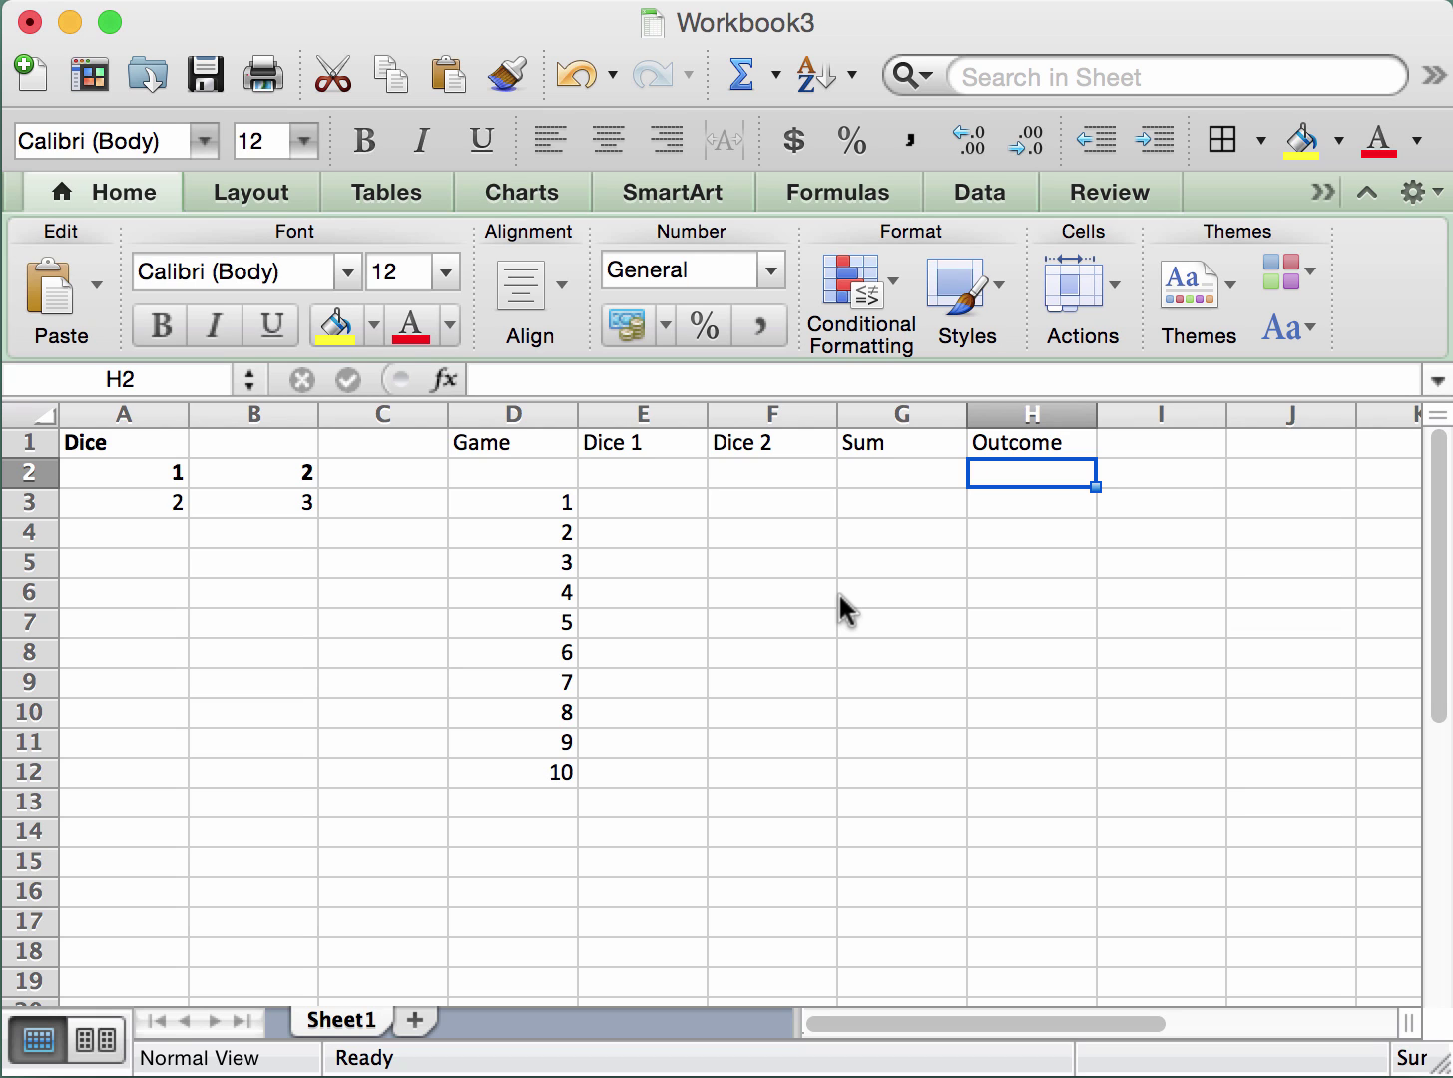
key("Up")
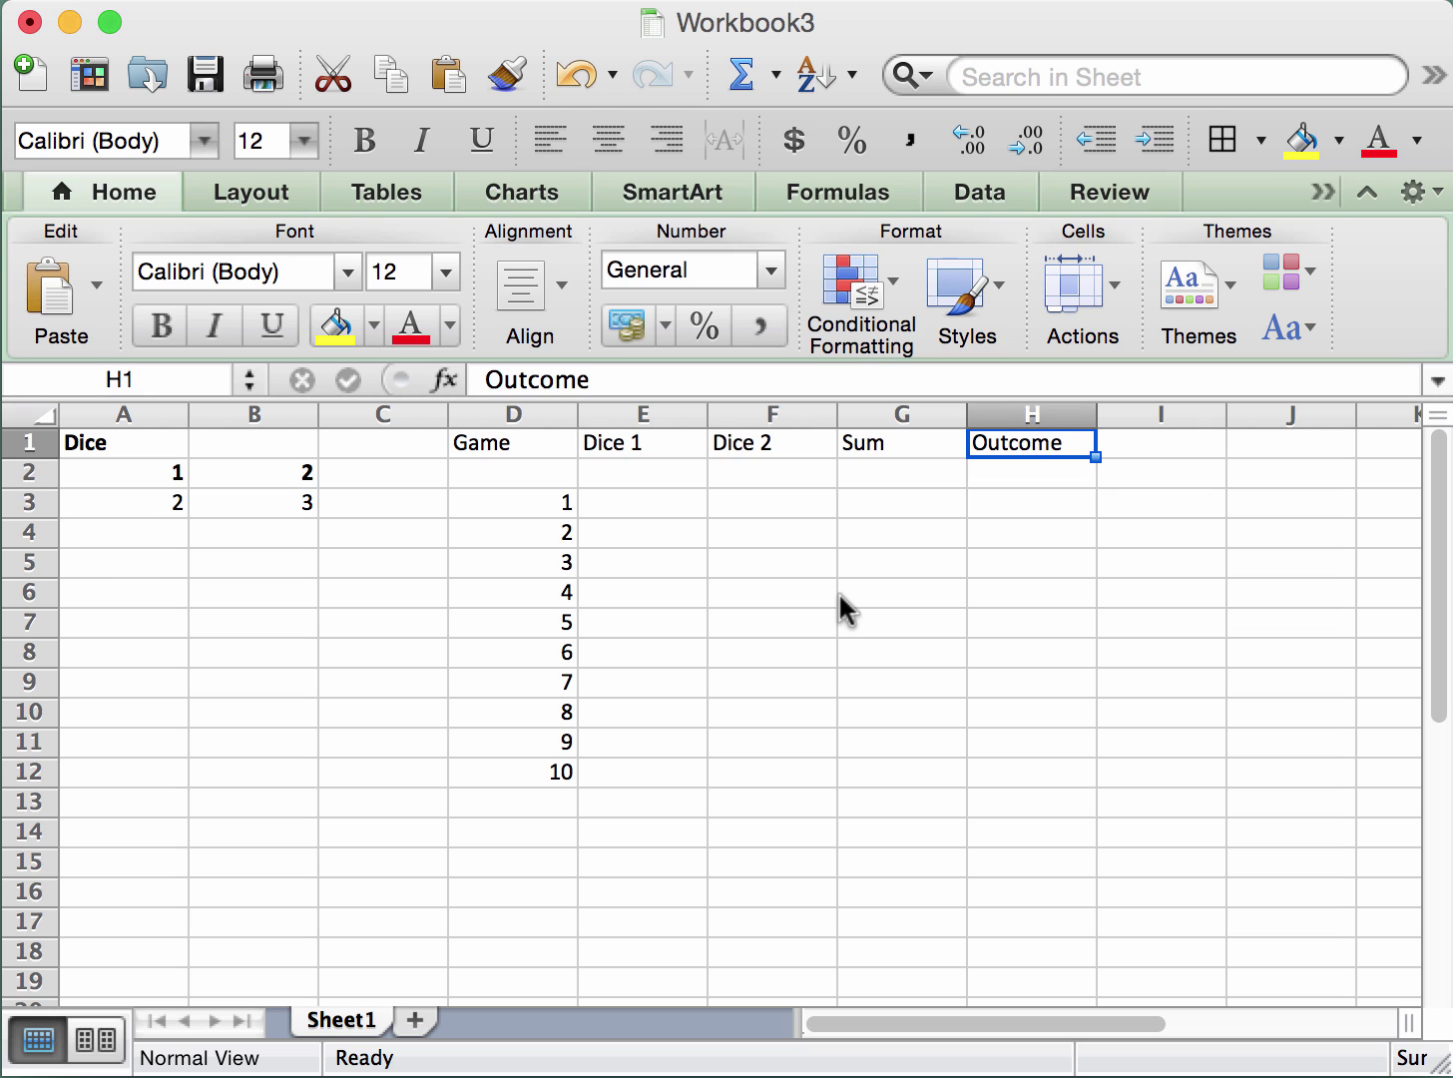
Enter the column heading Money in I1 and the starting amount 200 in I2.
key("Right")
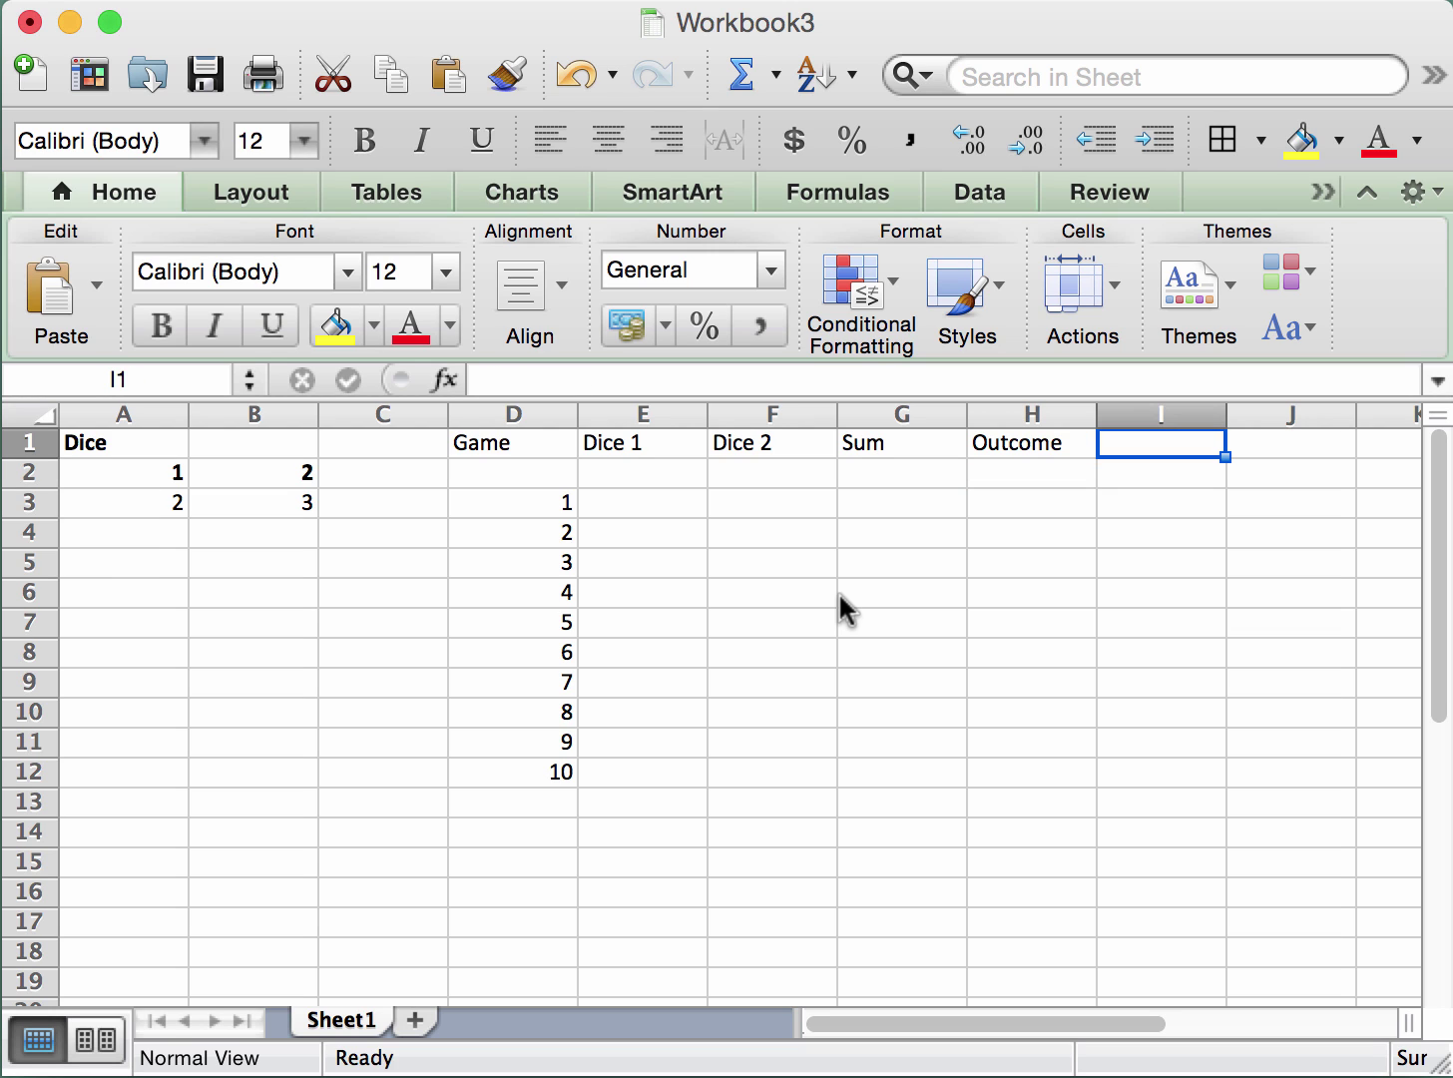
type("Money")
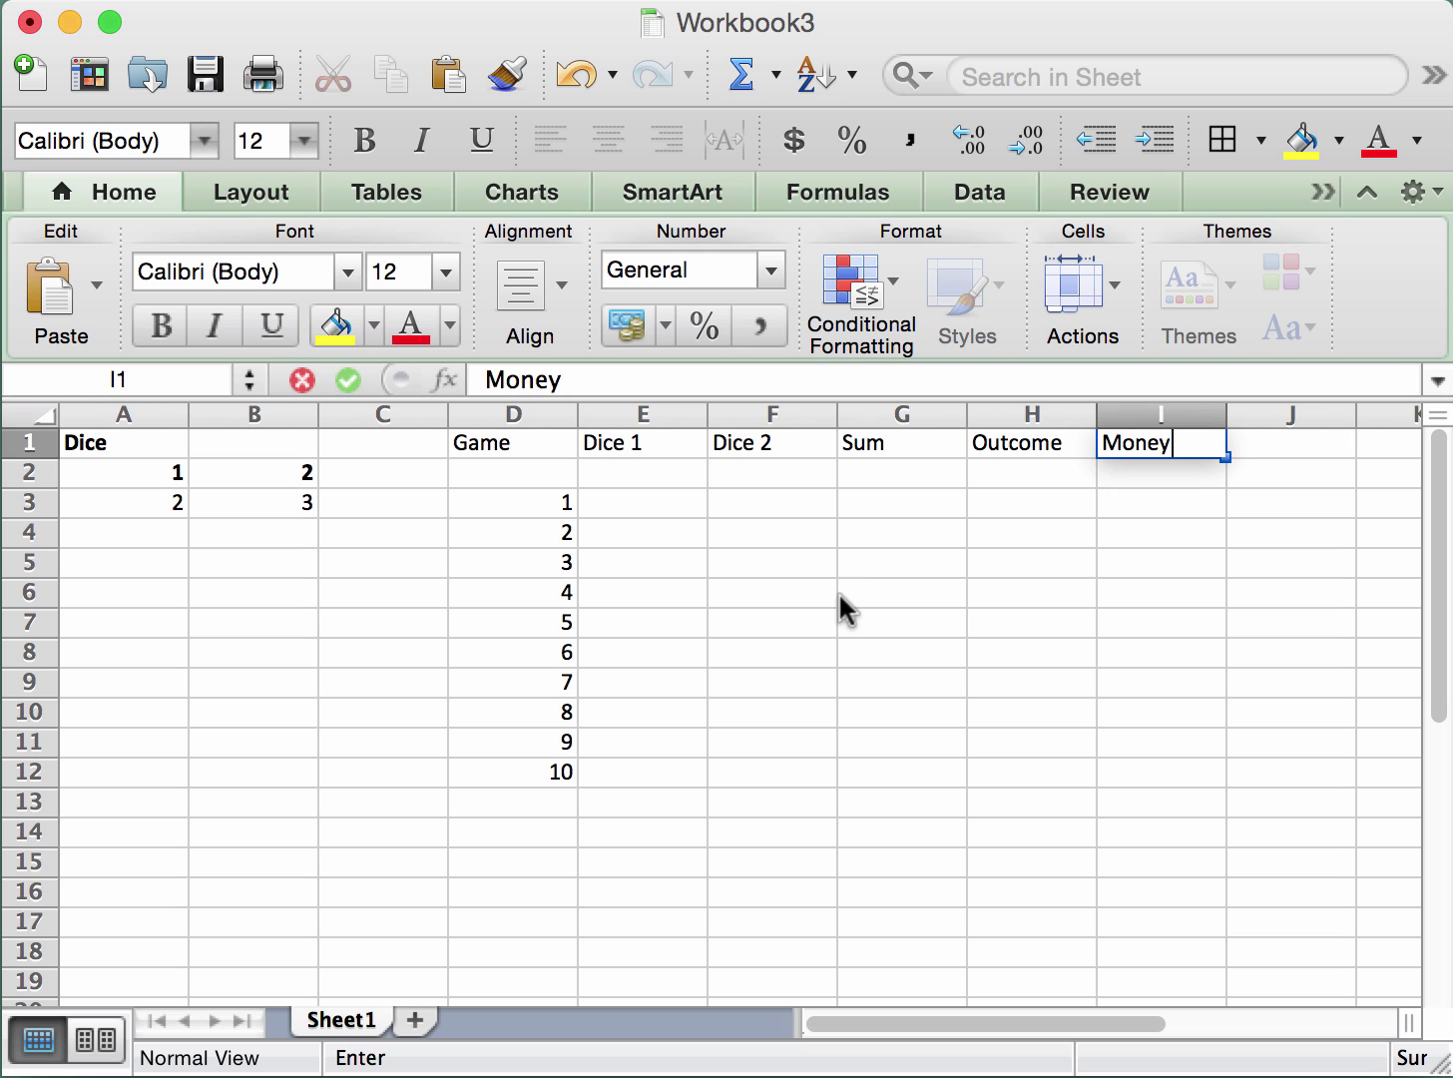
key("Return")
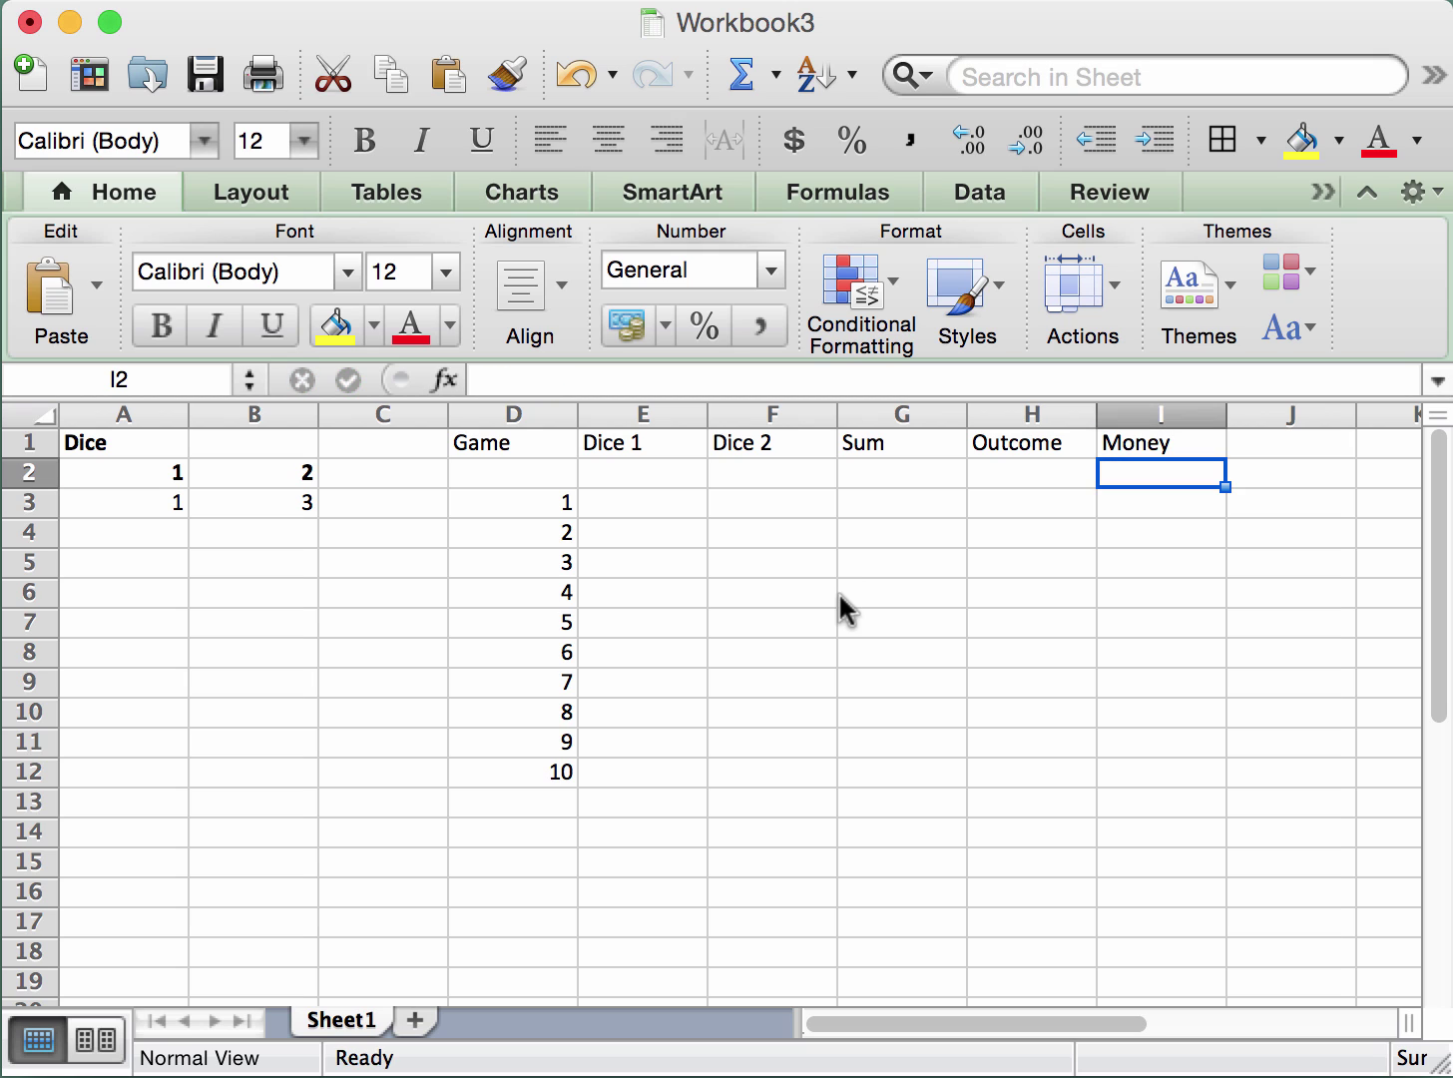
type("200")
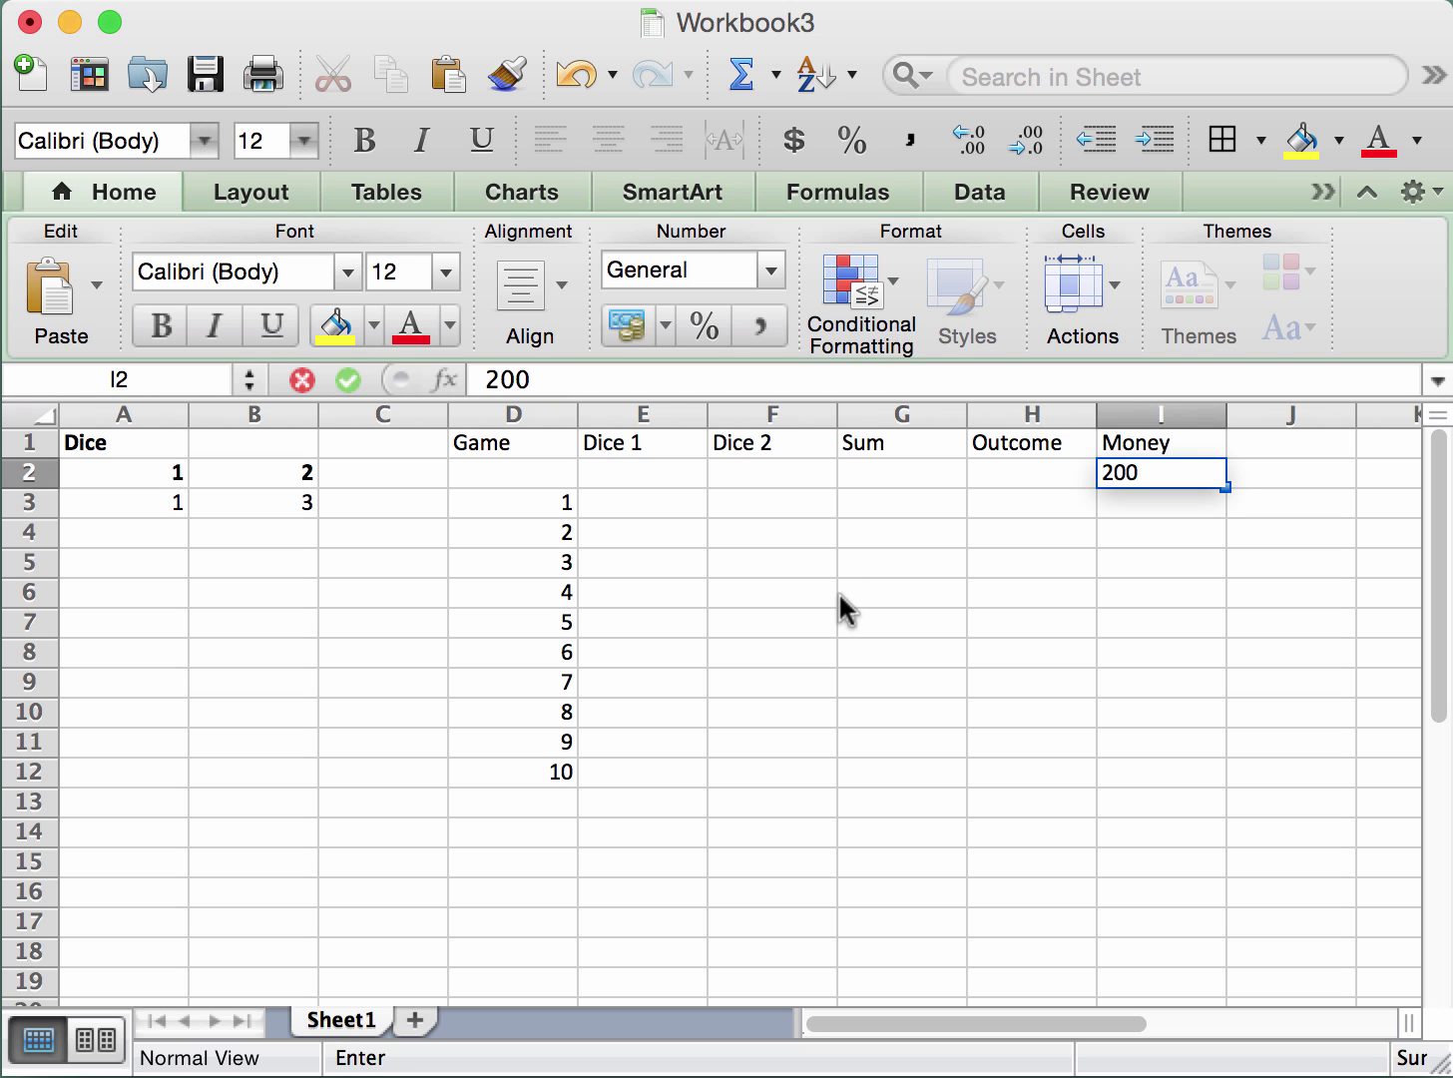
key("Return")
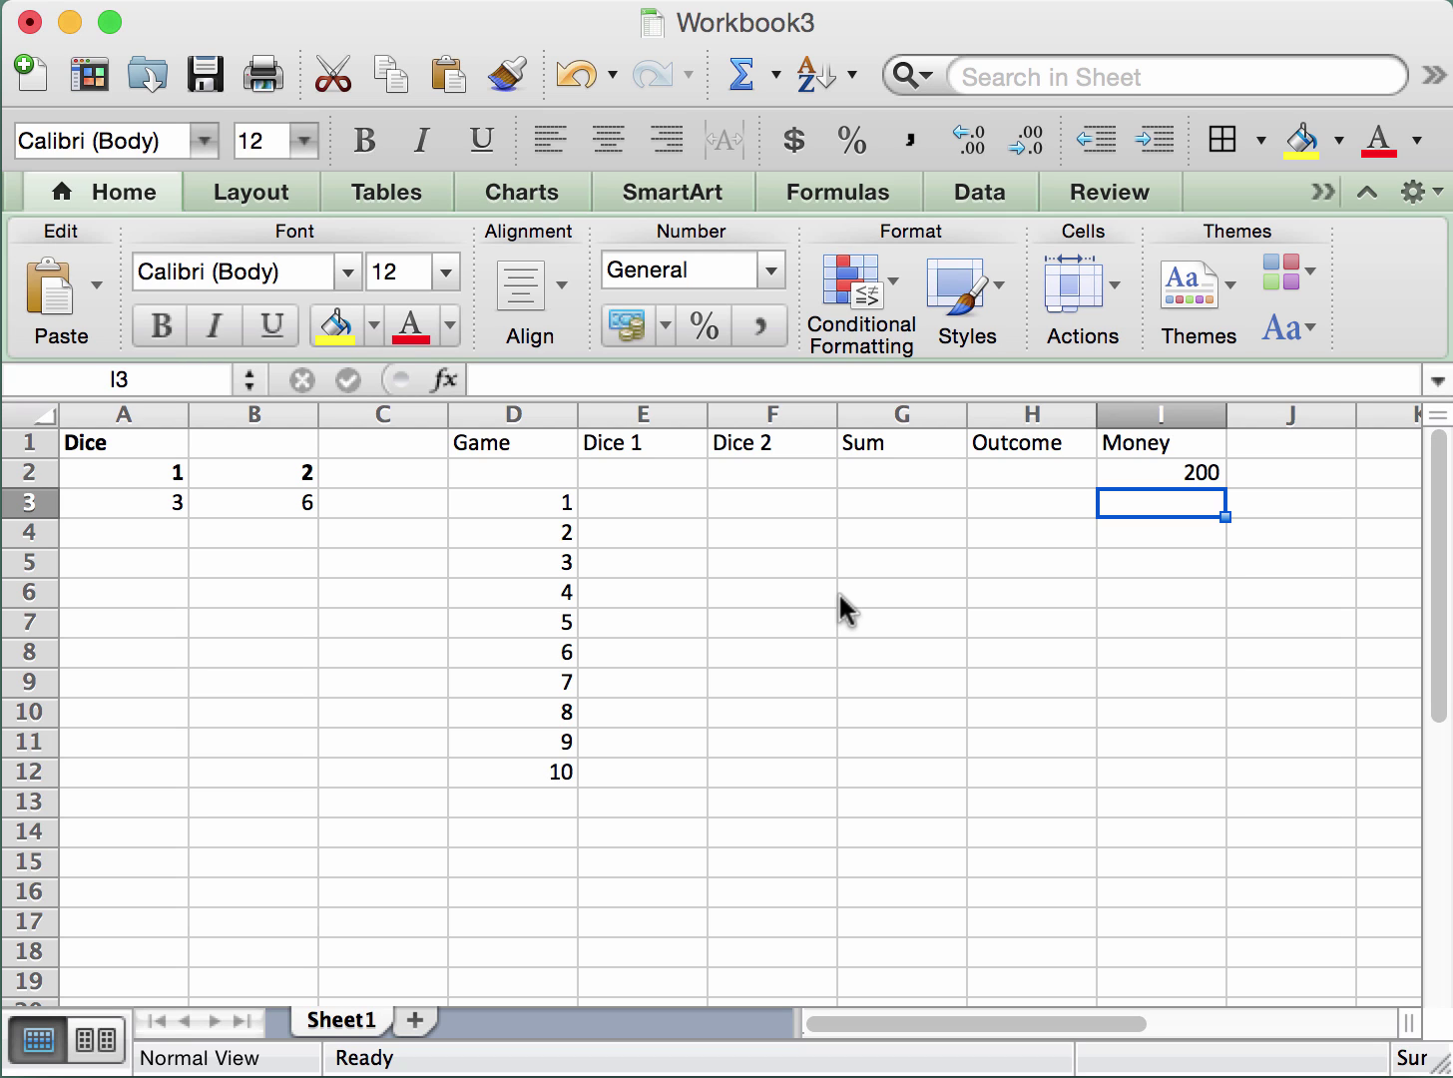
key("Left")
key("Left")
key("Left")
key("Left")
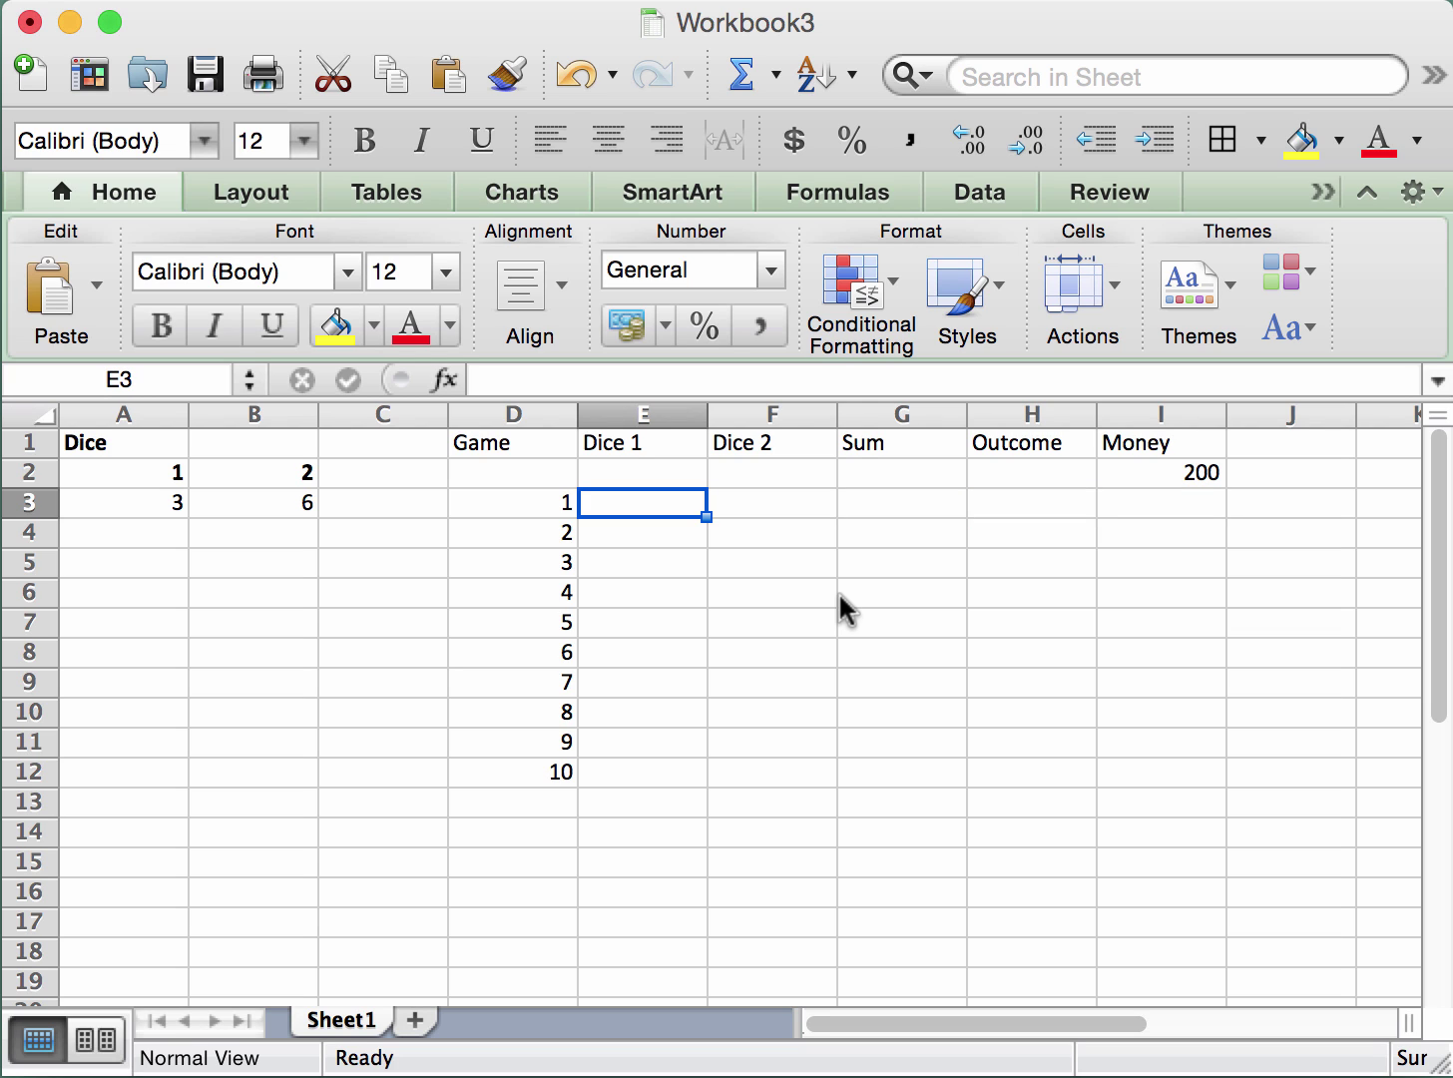
key("Right")
key("Right")
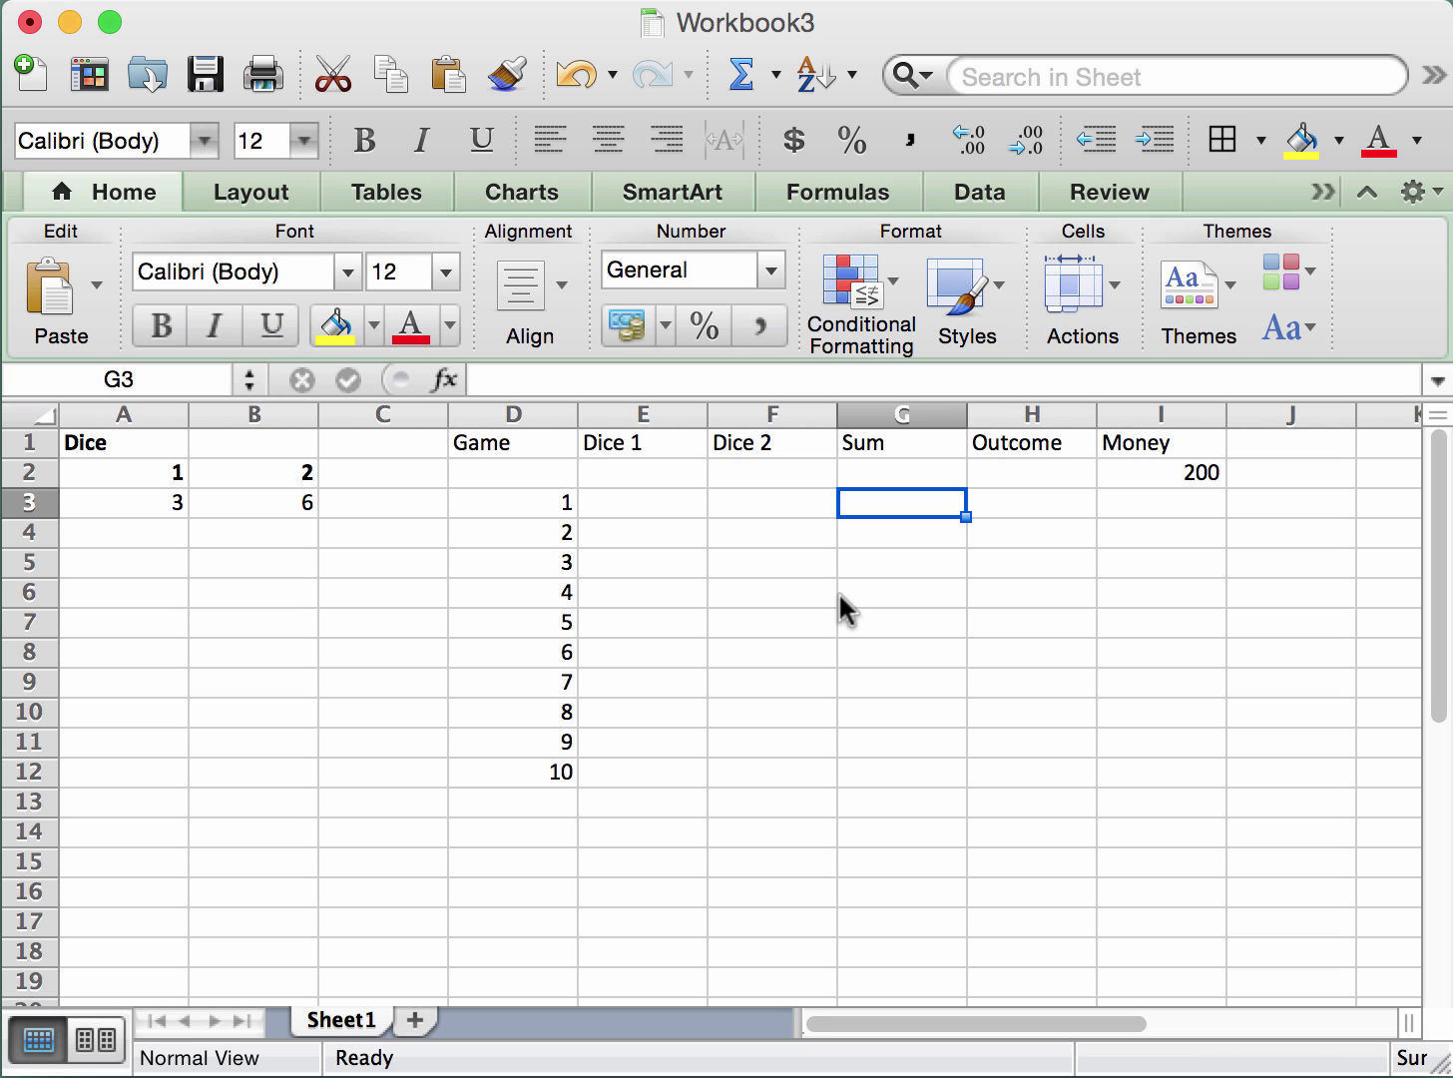
key("Right")
key("Right")
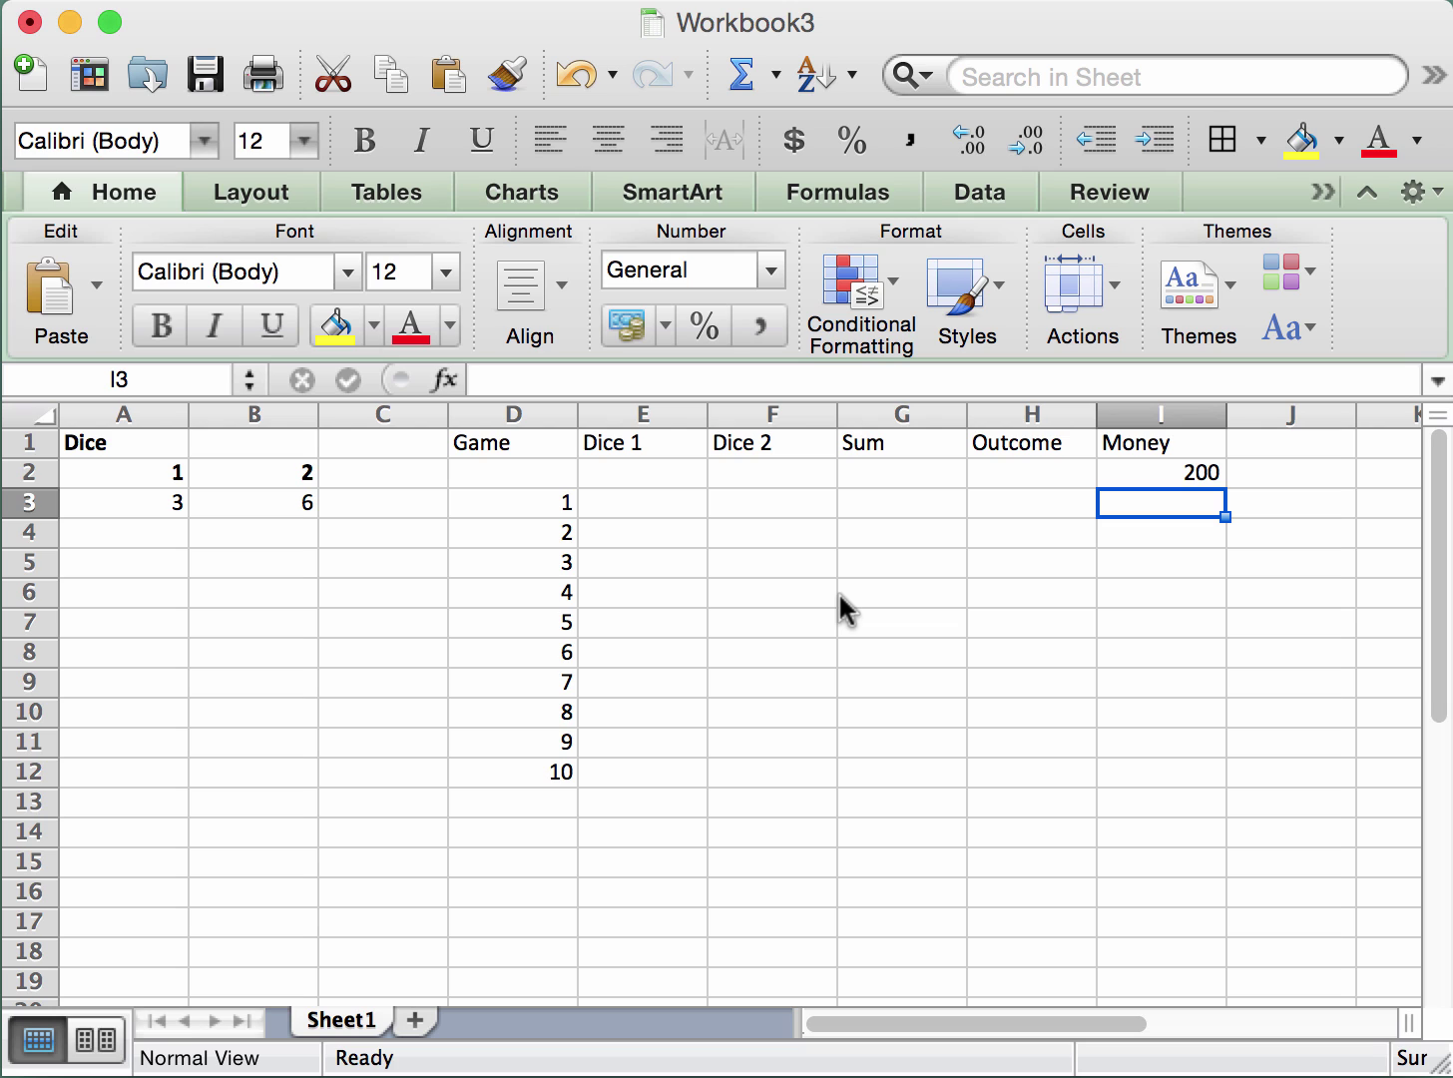
key("Down")
key("Up")
Recalculate the sheet for a new dice roll and record game 1 as 6 in E3 and 3 in F3.
key("Left")
key("Left")
key("Left")
key("Left")
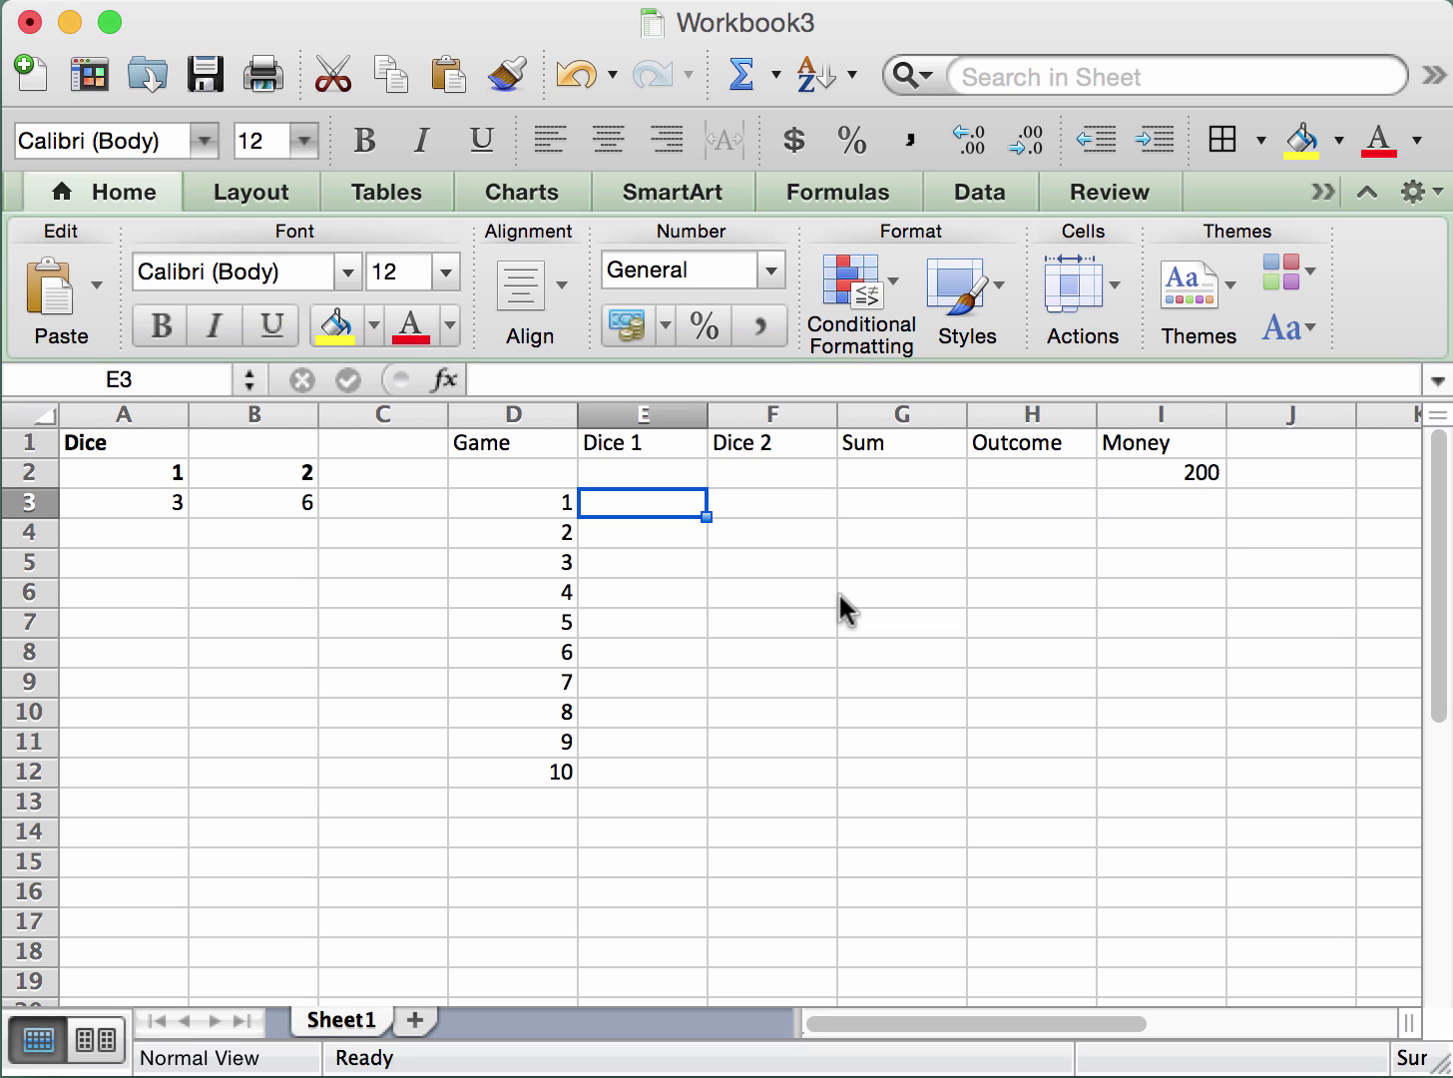
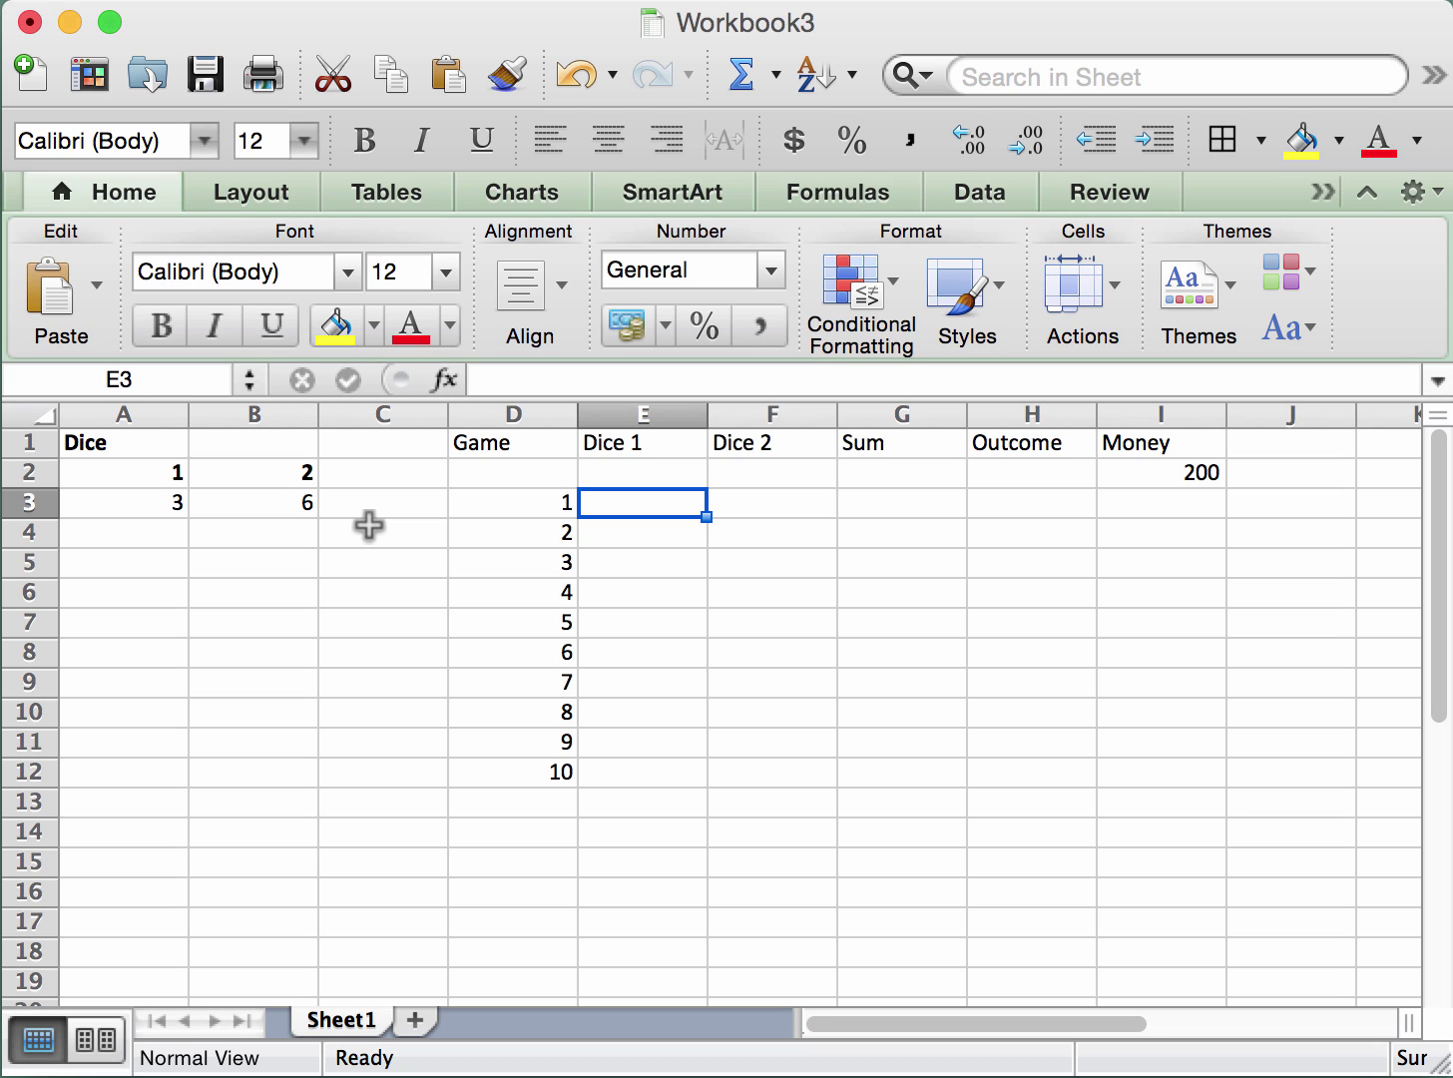
key("super+equal")
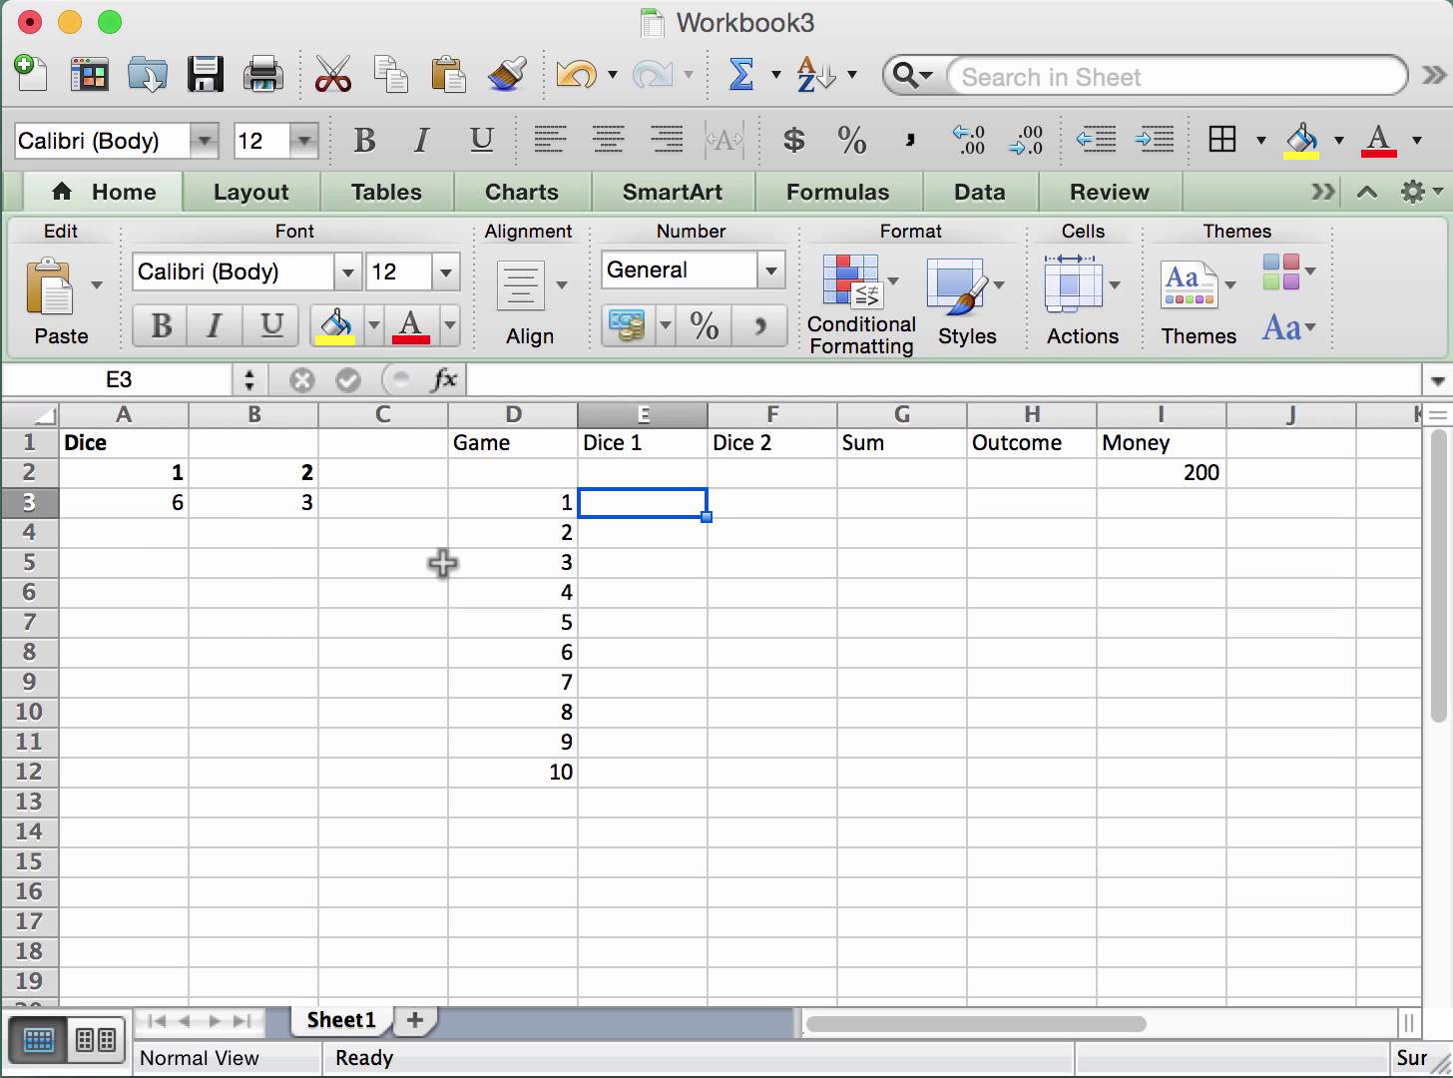
type("6")
key("Tab")
type("3")
key("Tab")
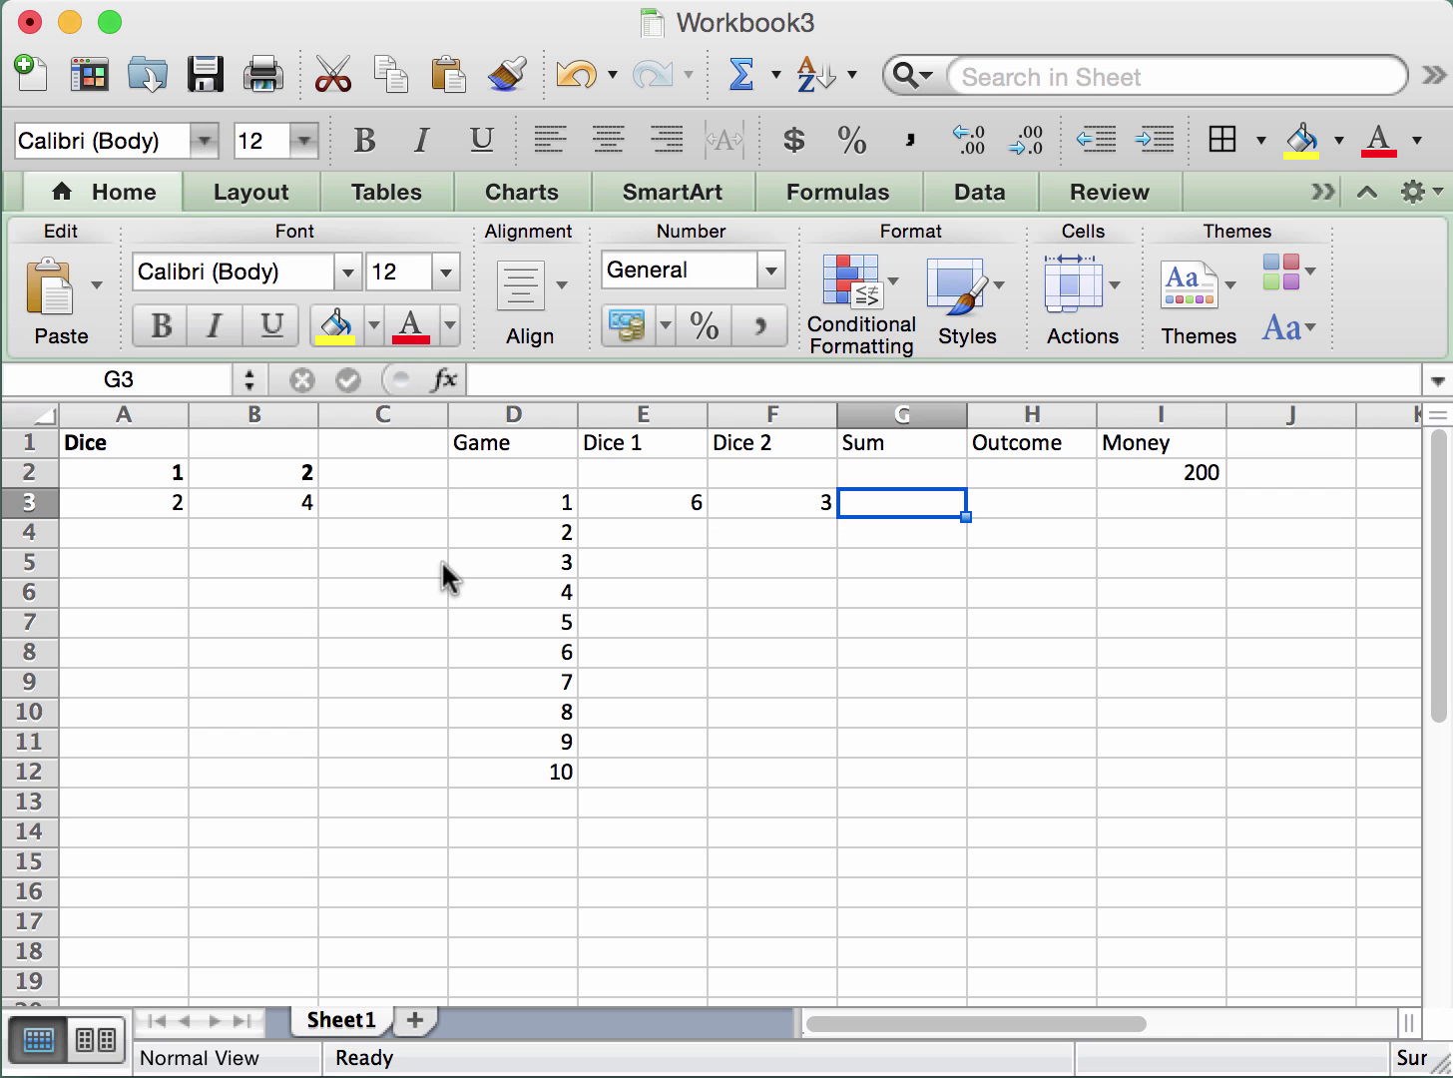
Enter the formula =F3+E3 in G3 to add the two dice of game 1.
type("=")
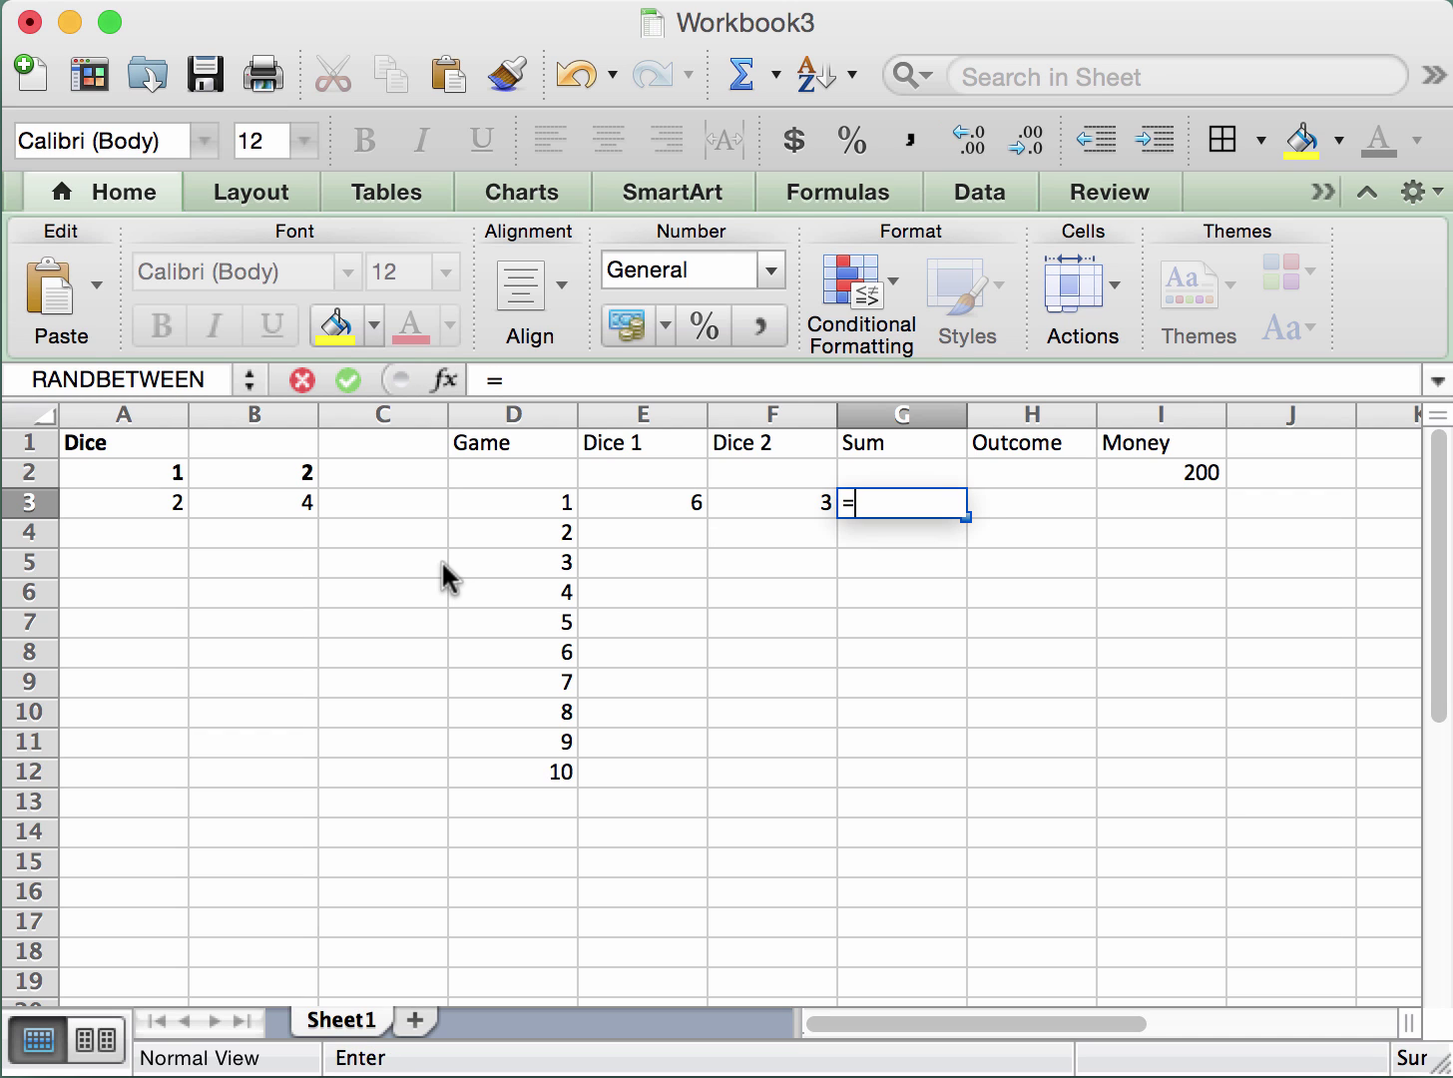
key("Left")
type("+")
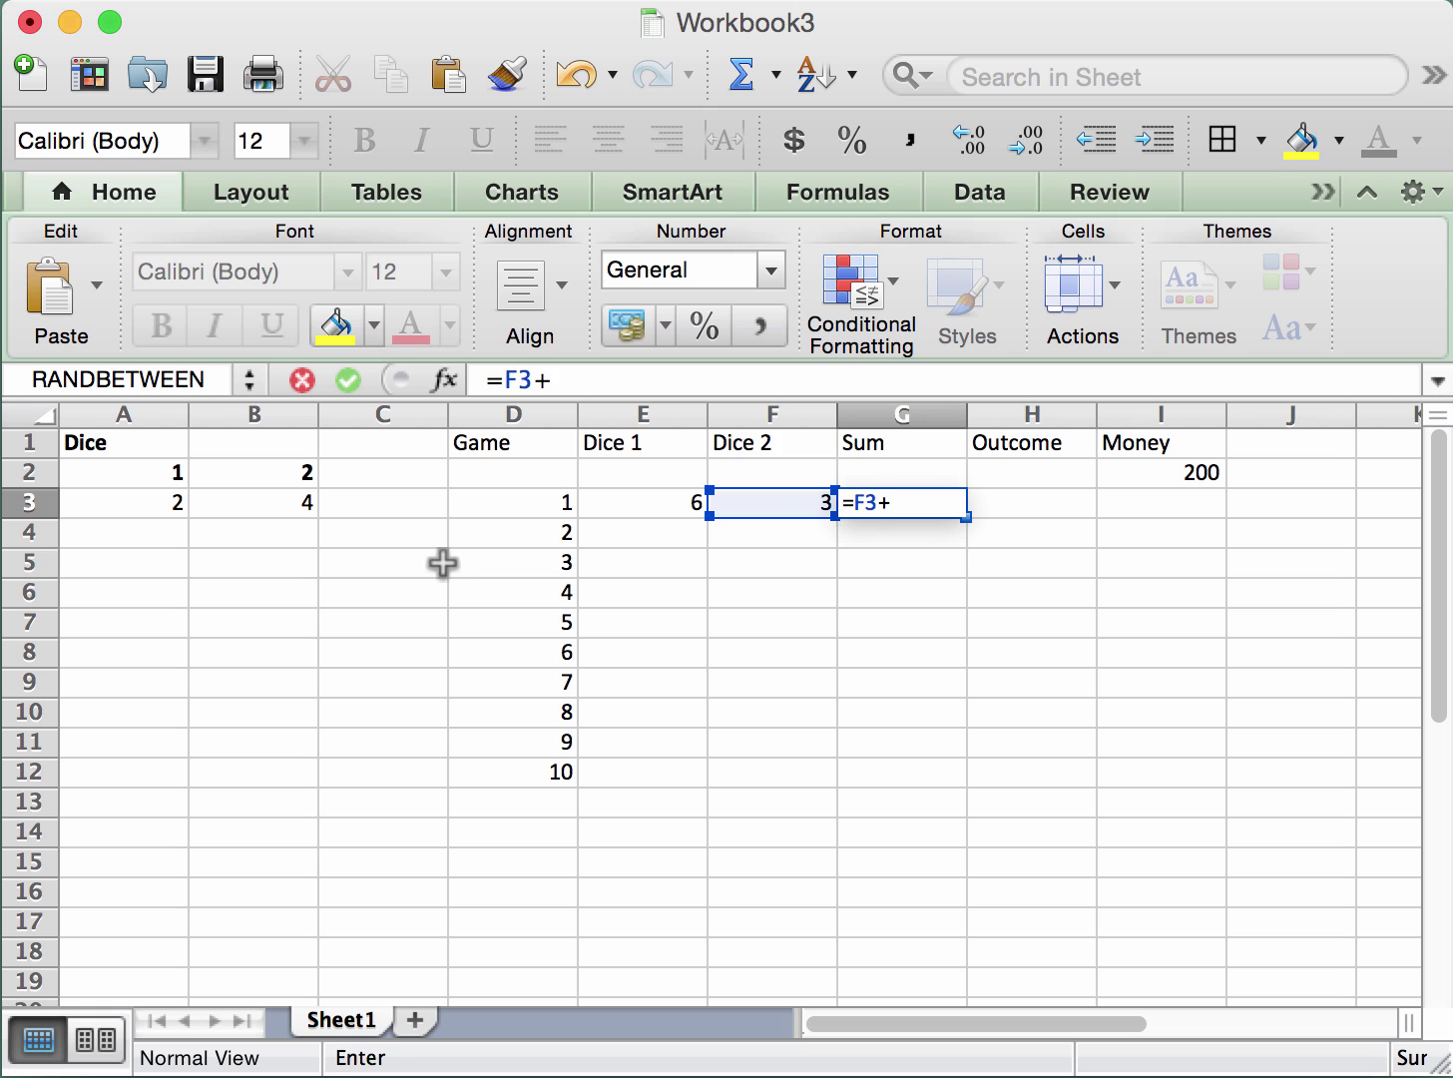
key("Left")
key("Left")
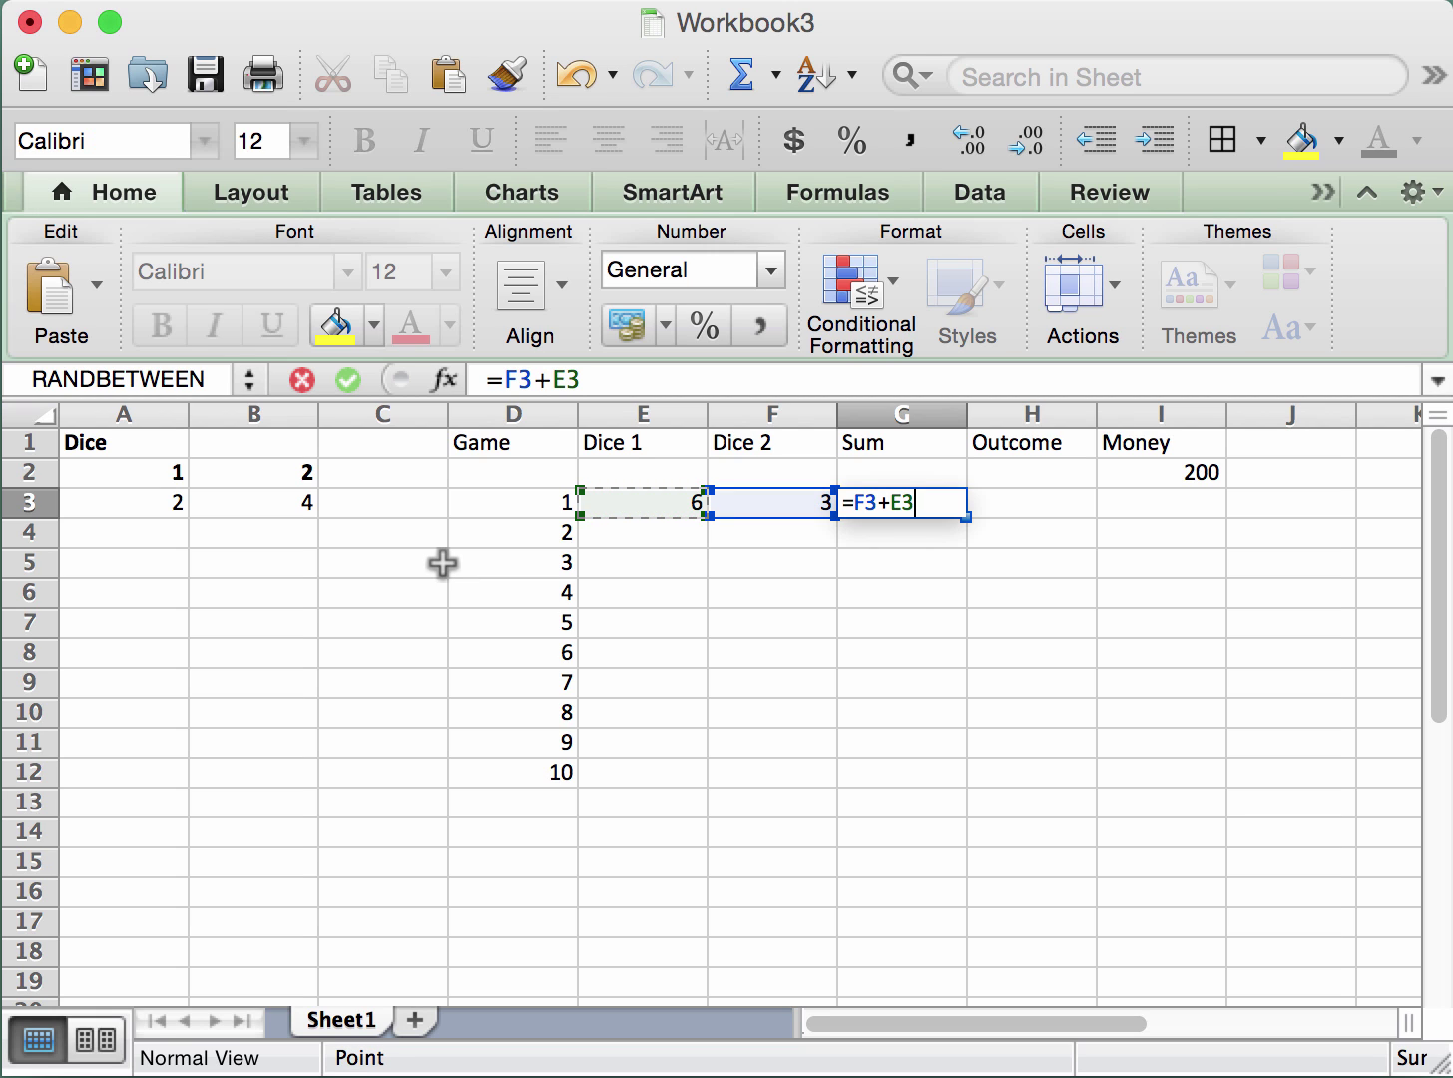
key("Return")
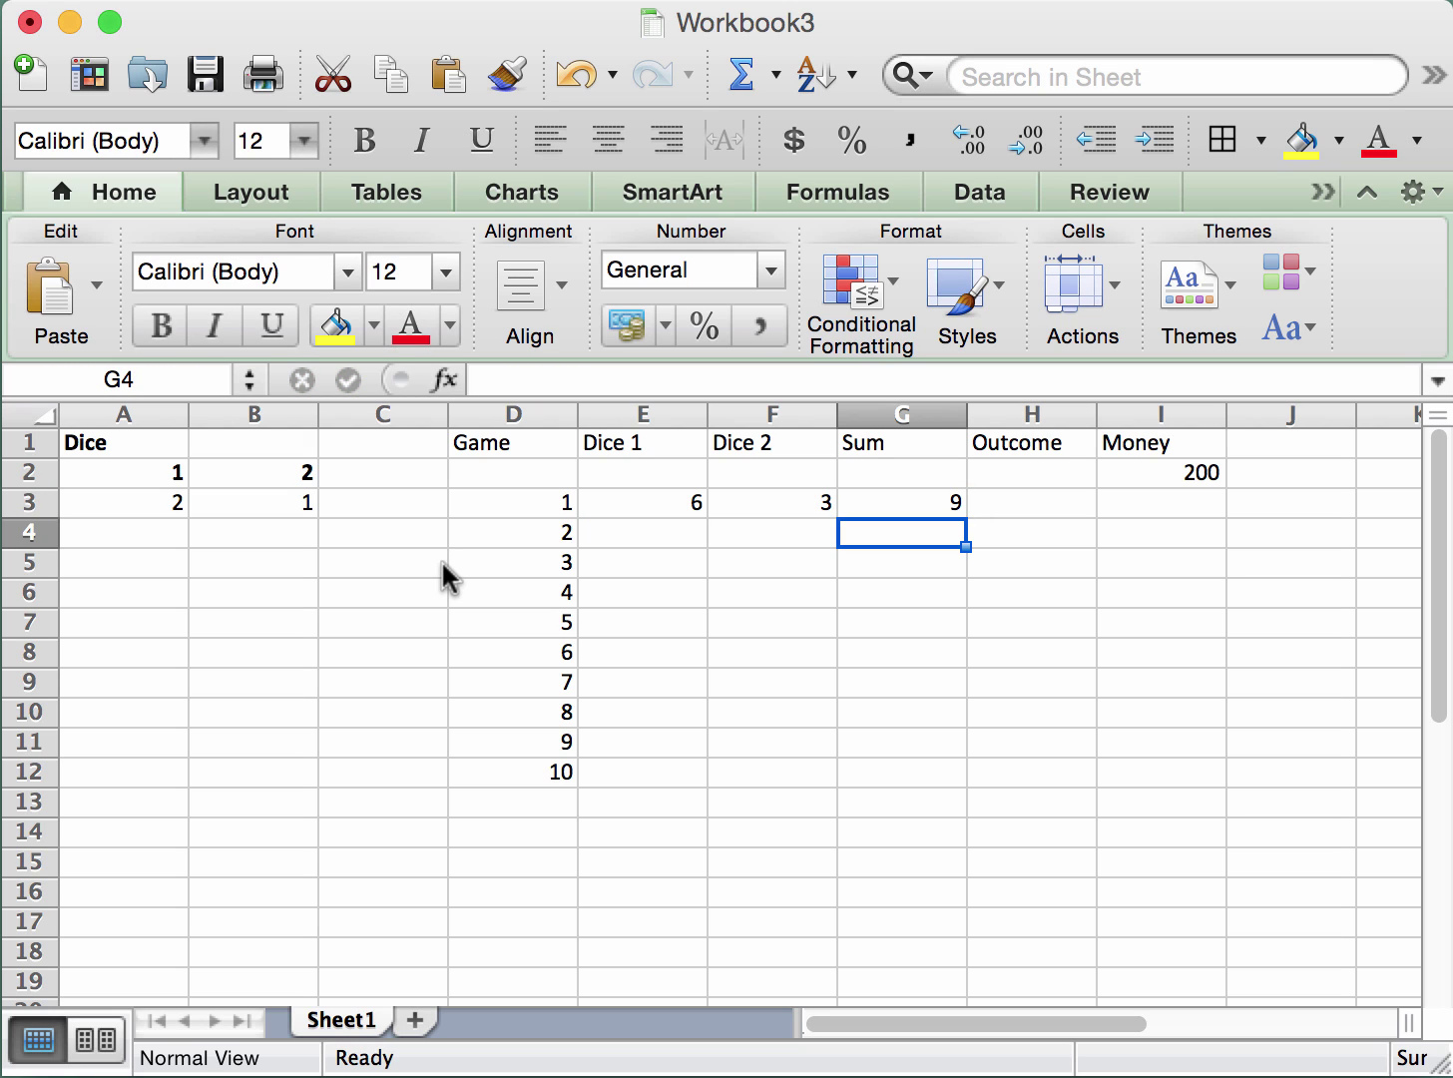
Enter the outcome formula =IF(G3=7,400,-100) in H3 for game 1.
key("Up")
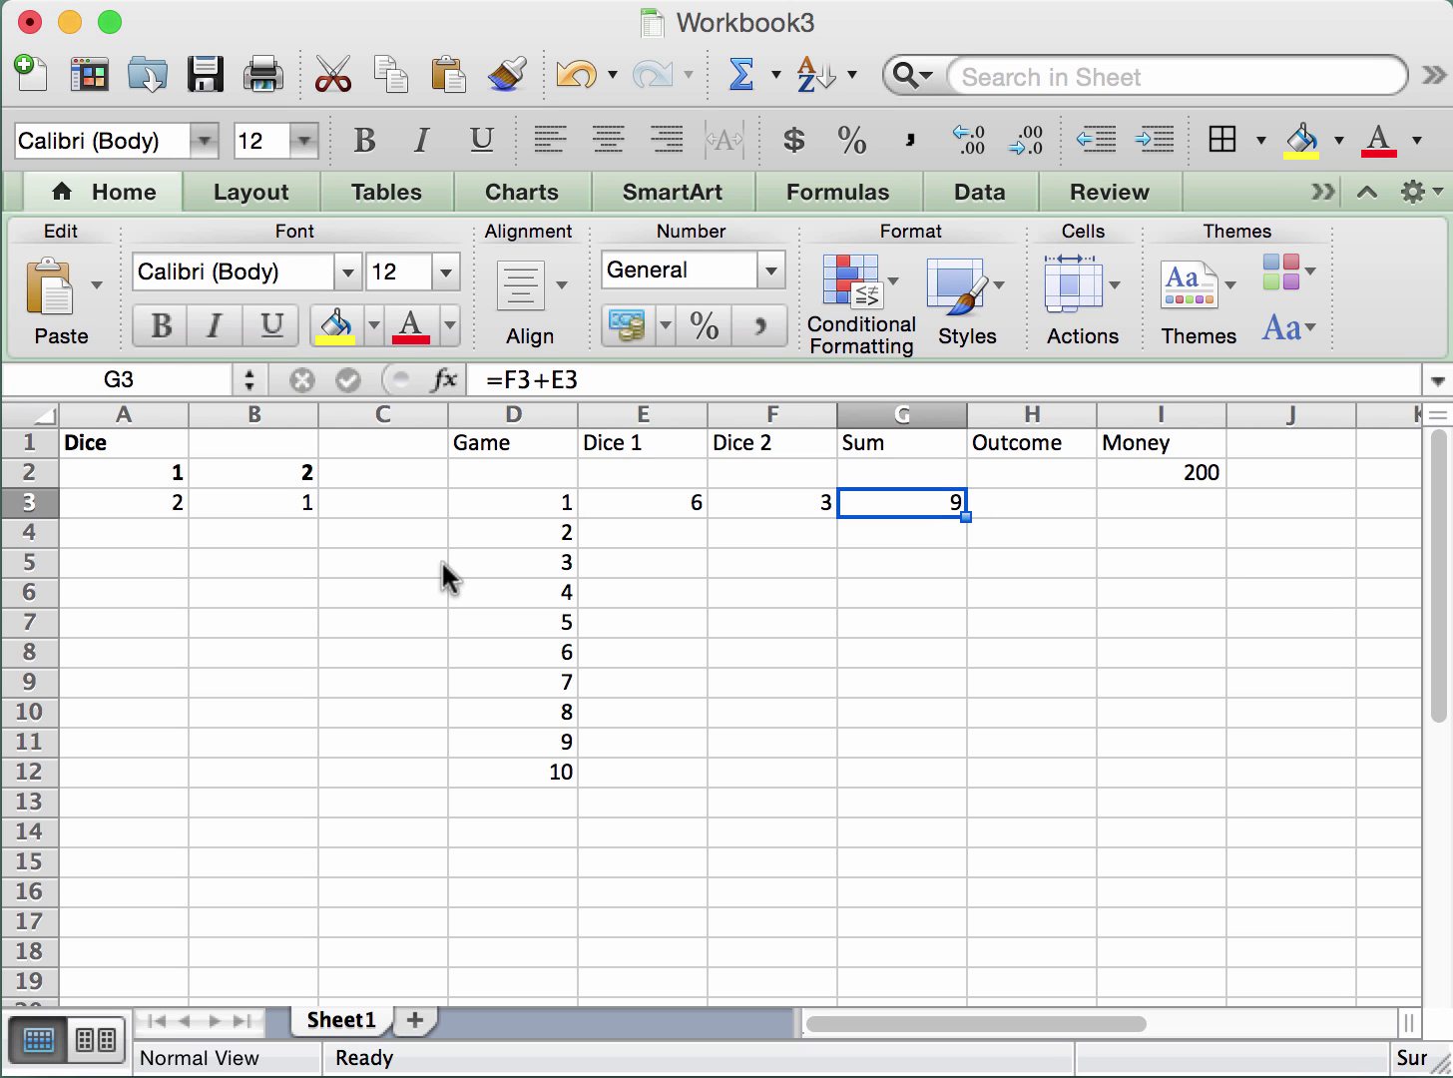
key("Right")
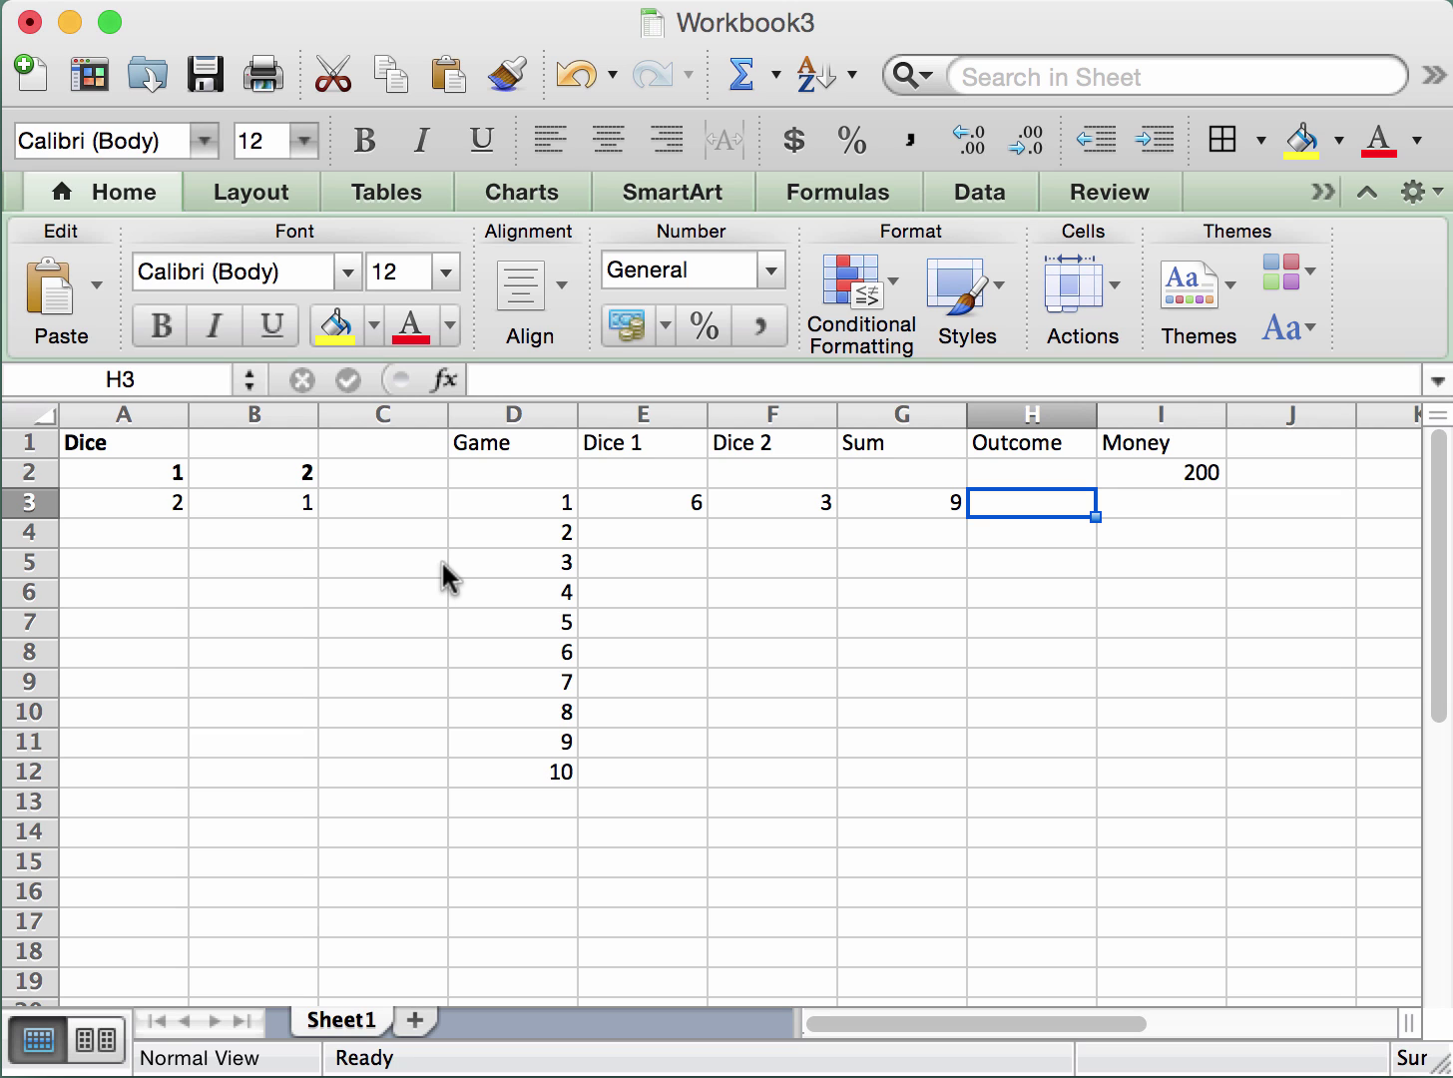
type("=")
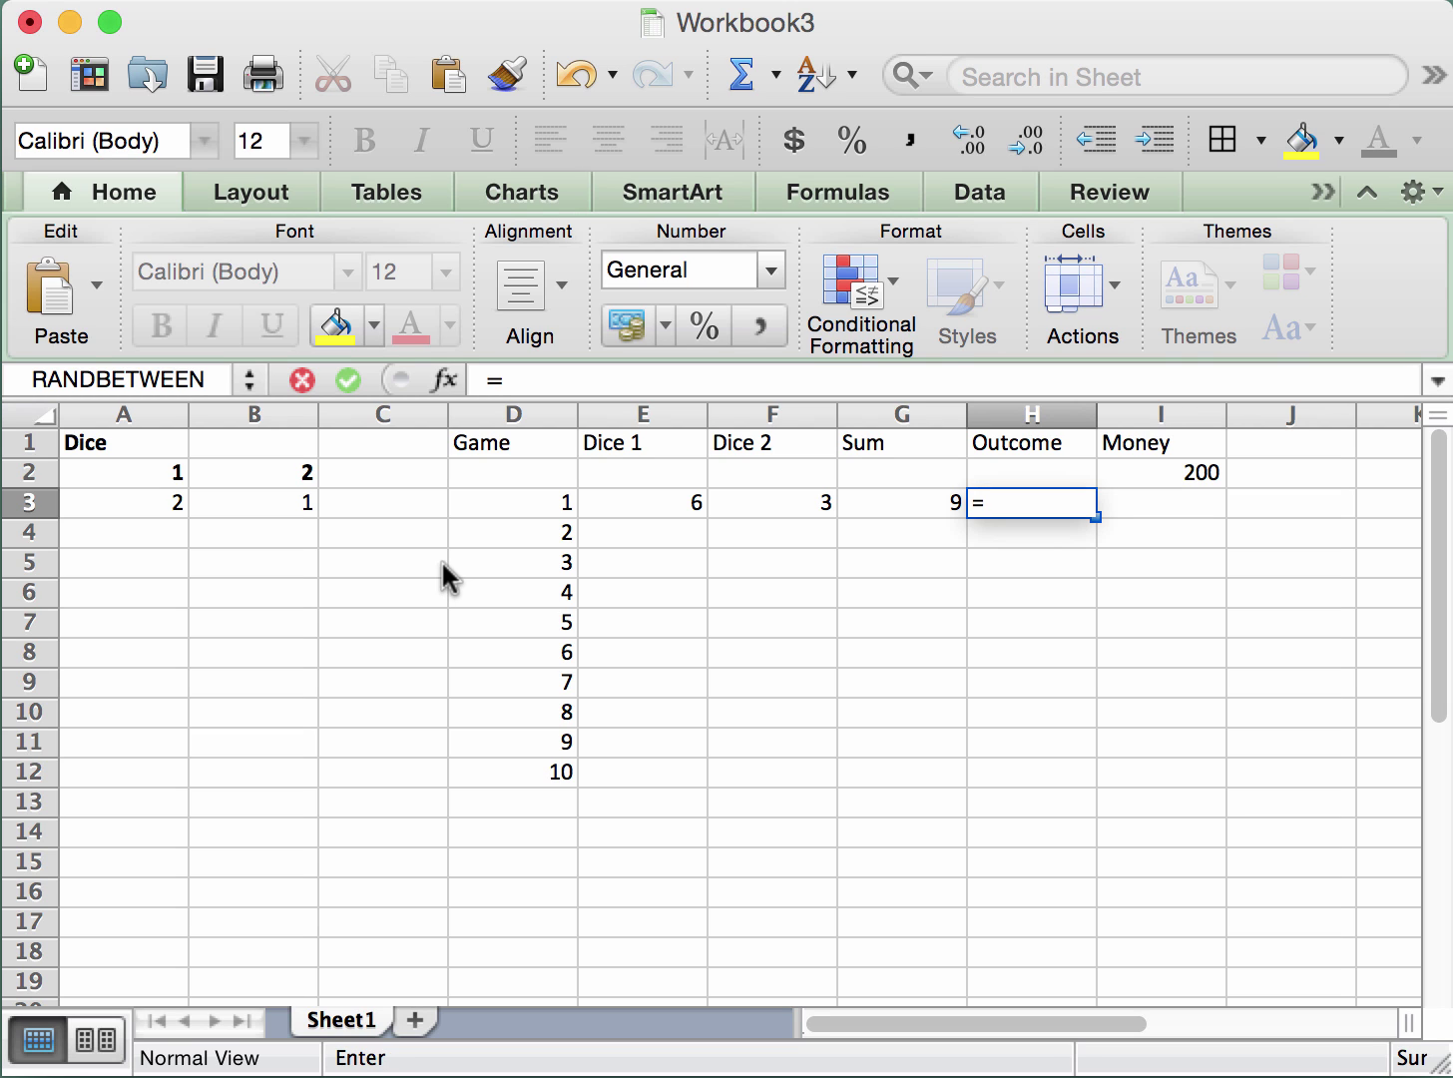
type("if")
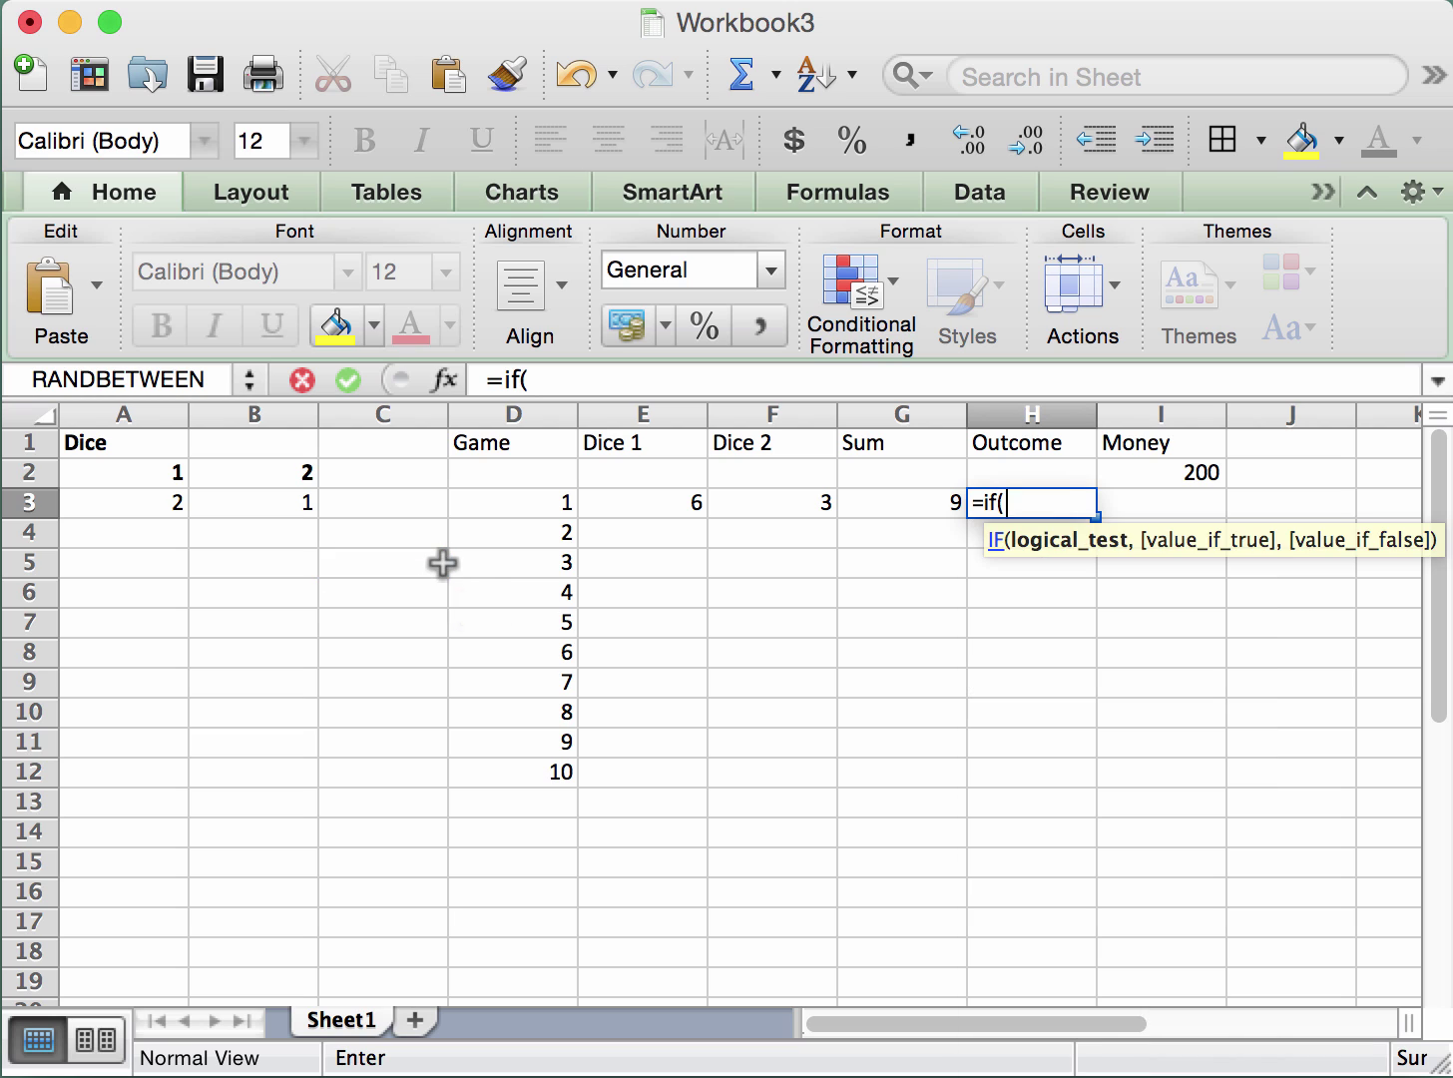
type("(")
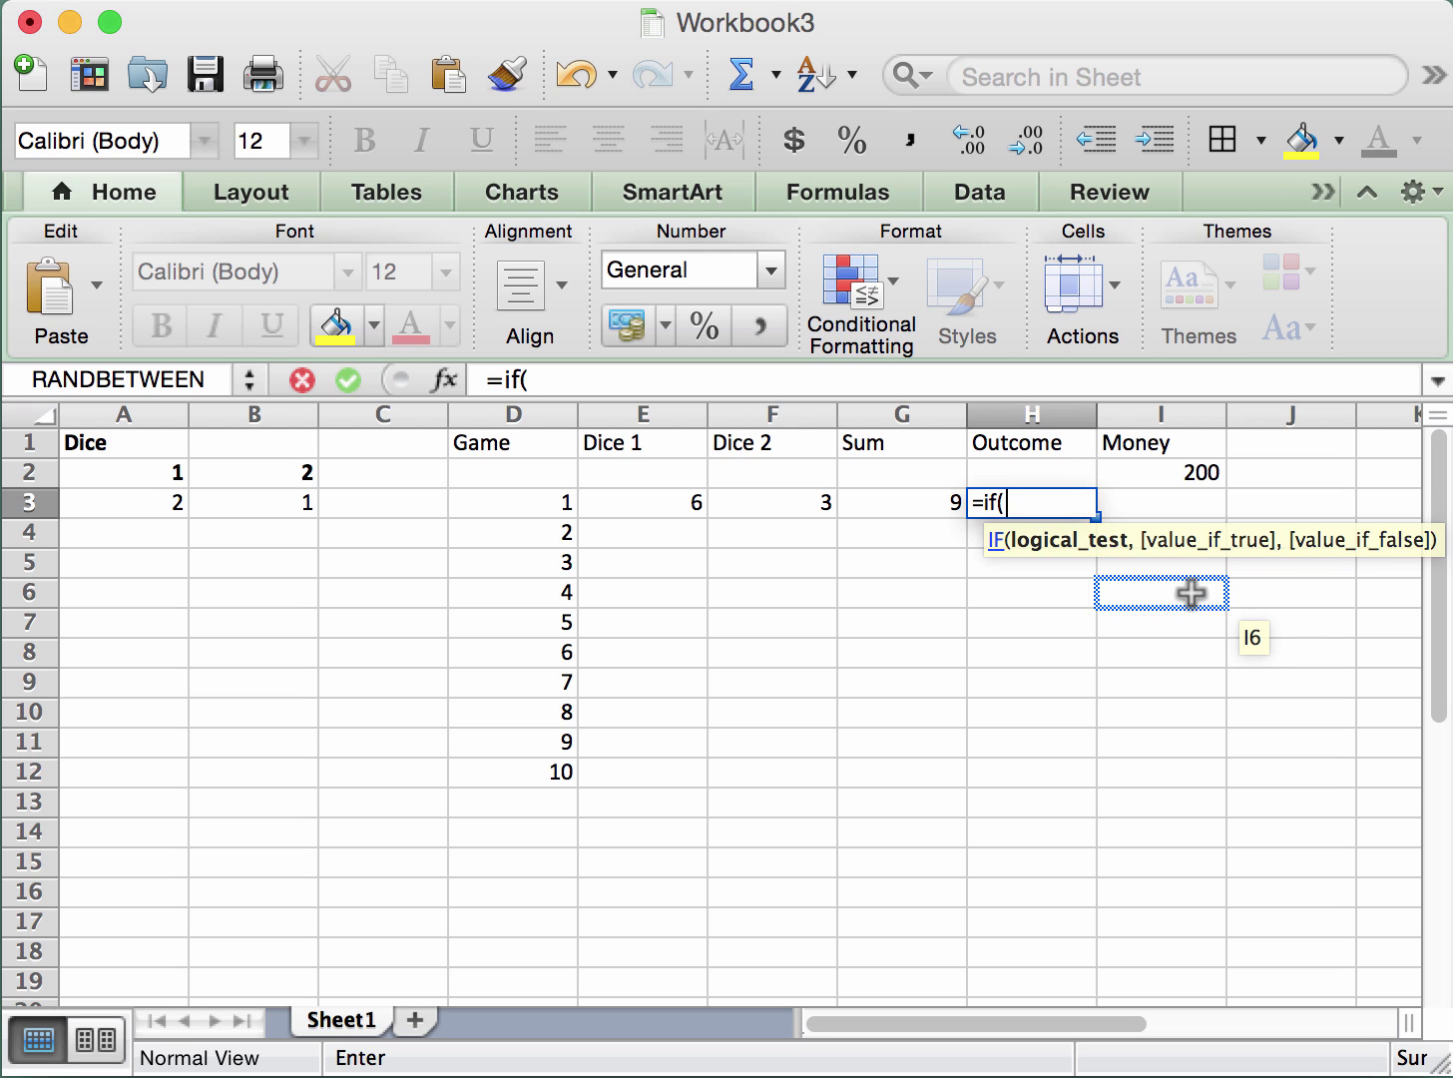
left_click(925, 511)
type("=7,")
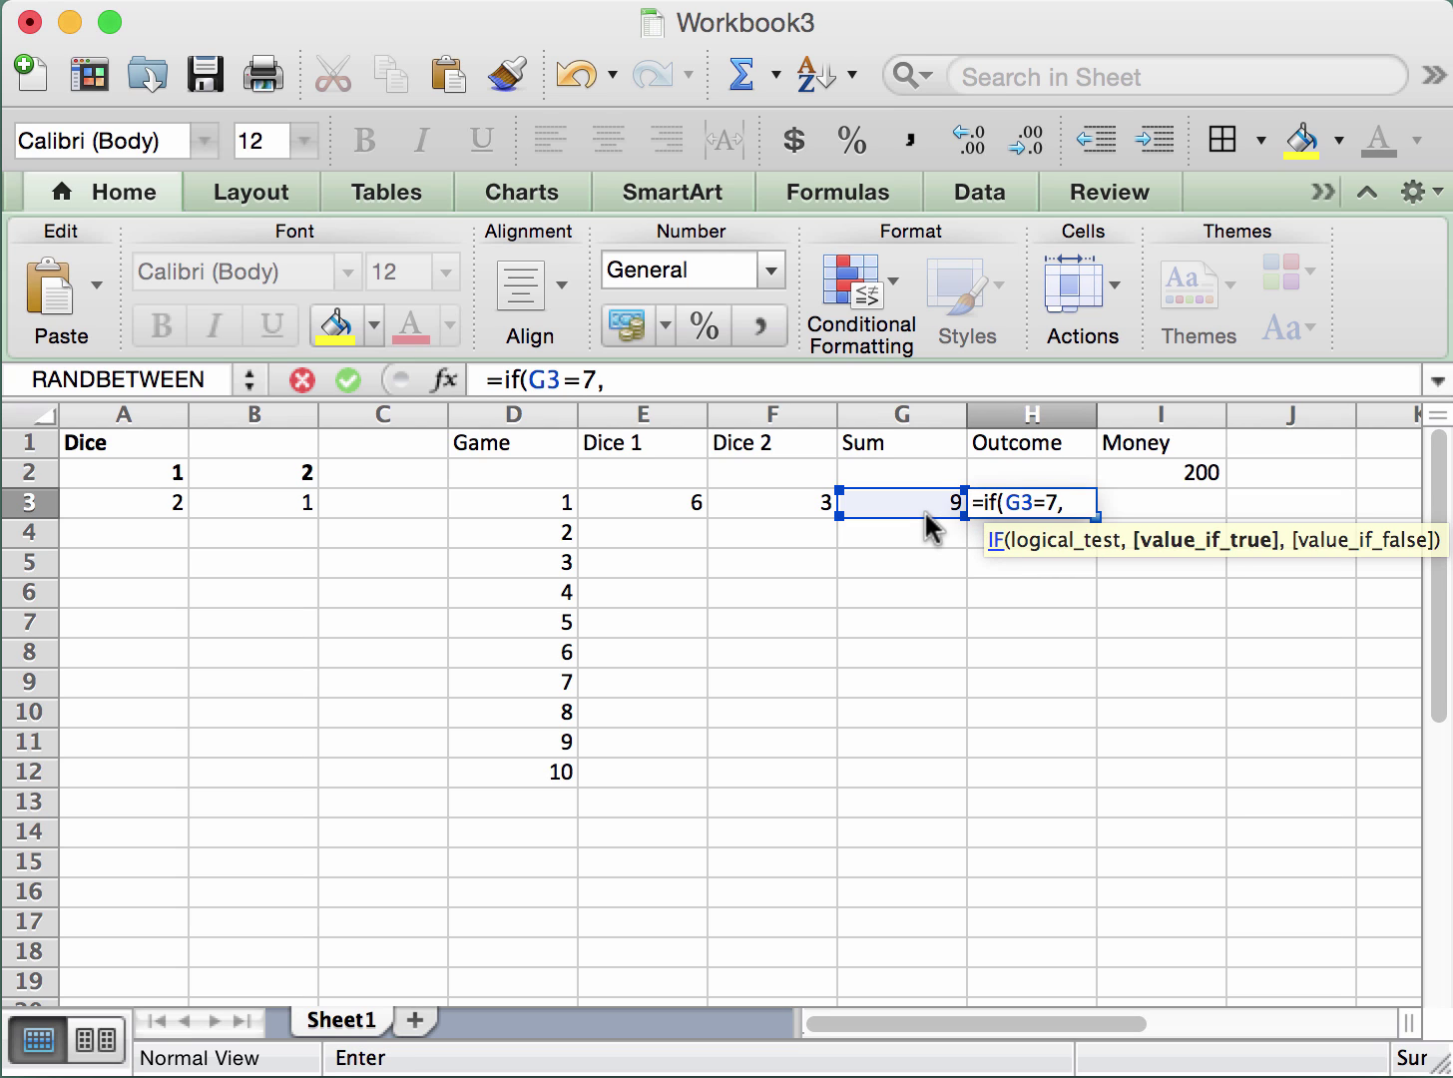
type("400")
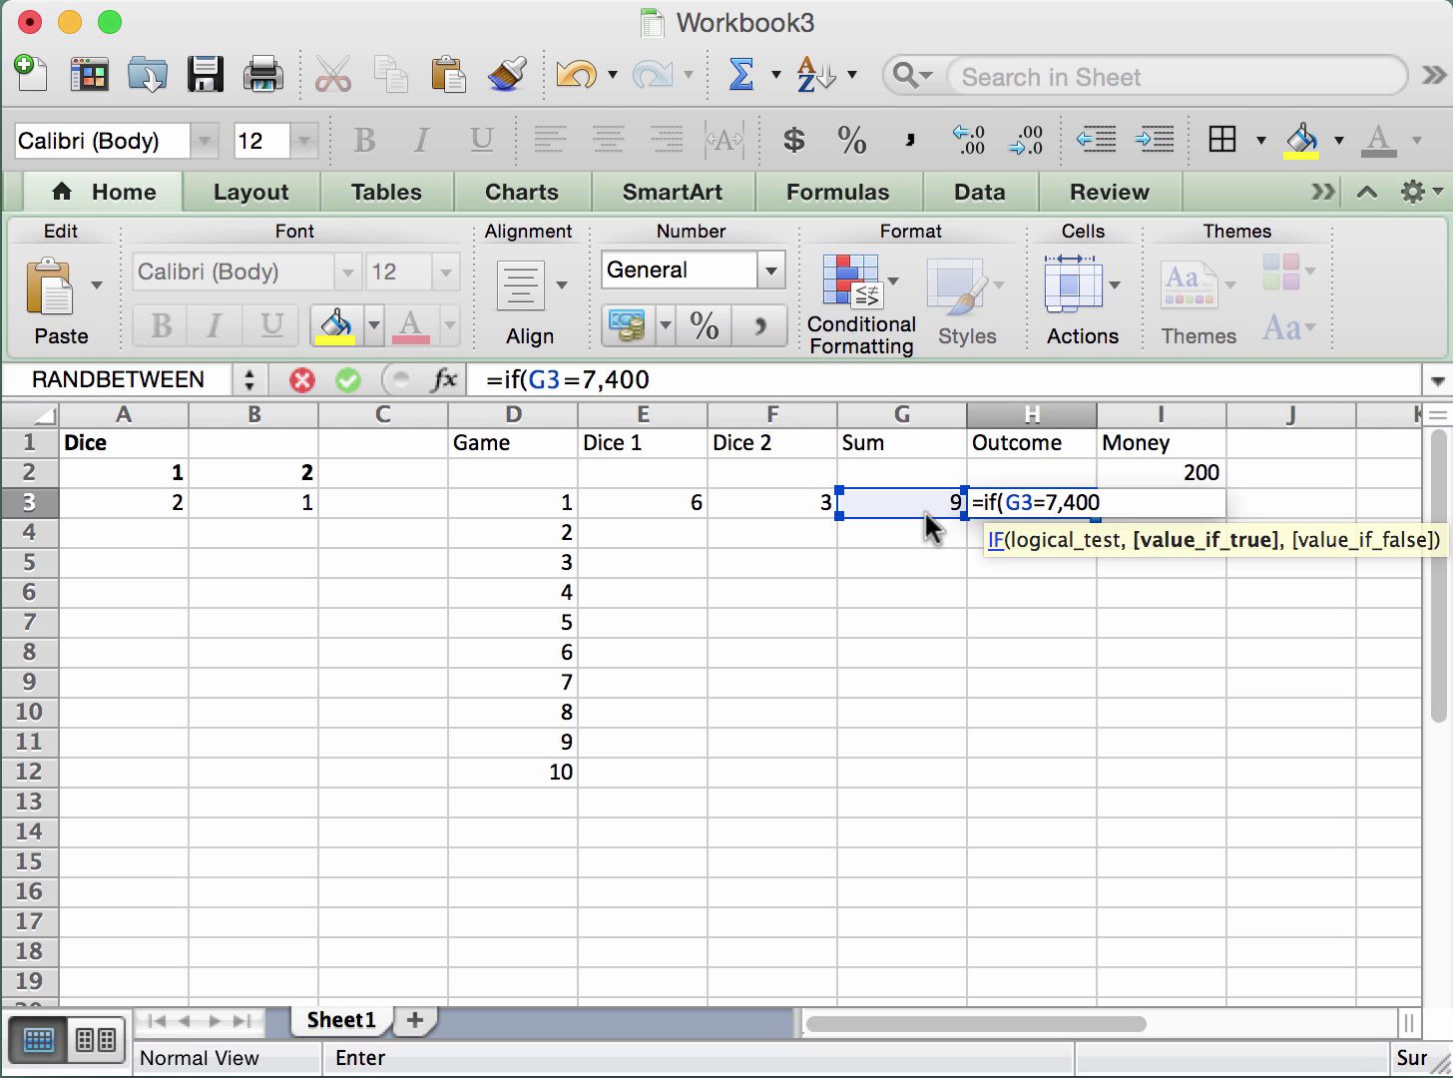
type(",-100")
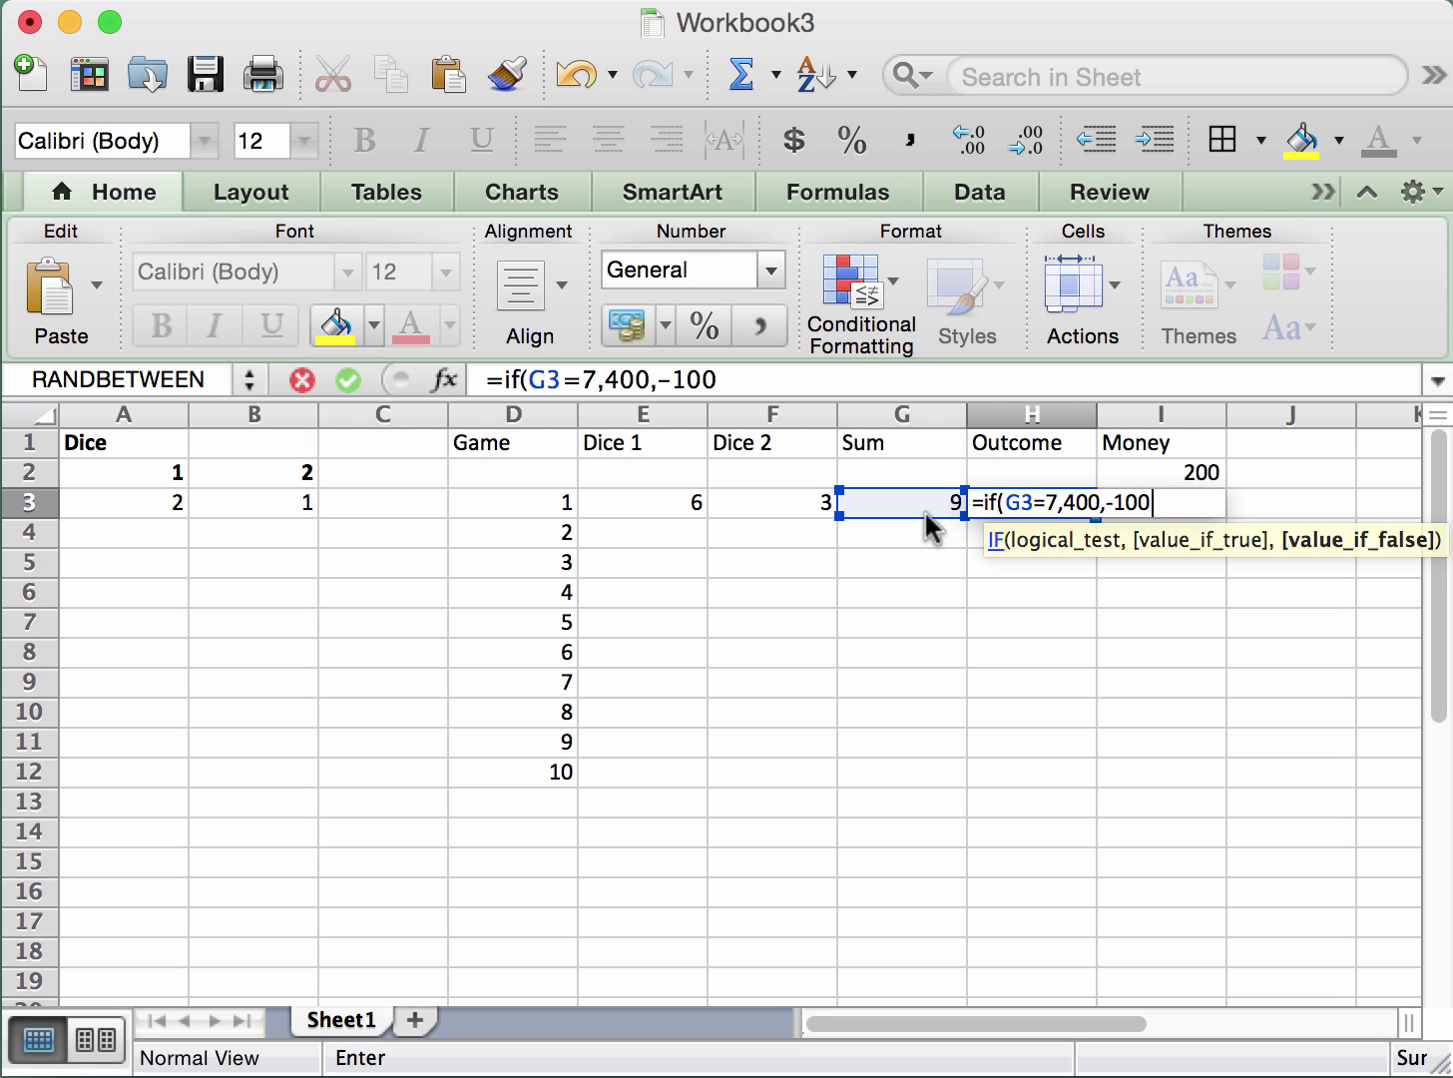
type(")")
key("Return")
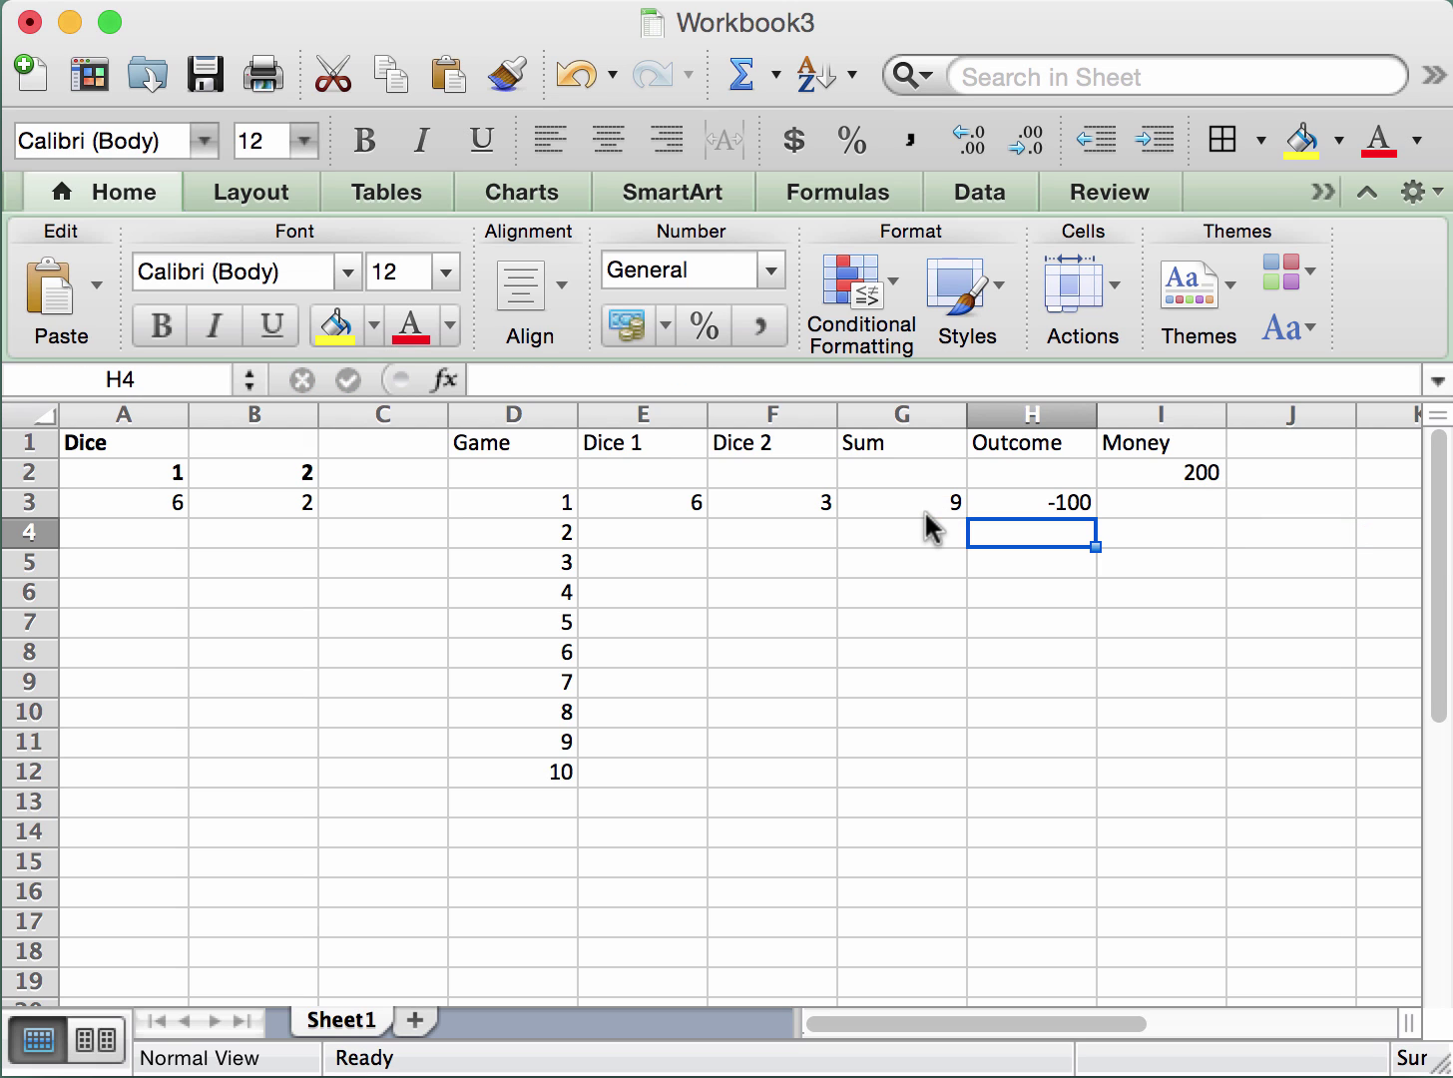
Enter the formula =I2+H3 in I3 to add game 1's outcome to the starting money.
key("Up")
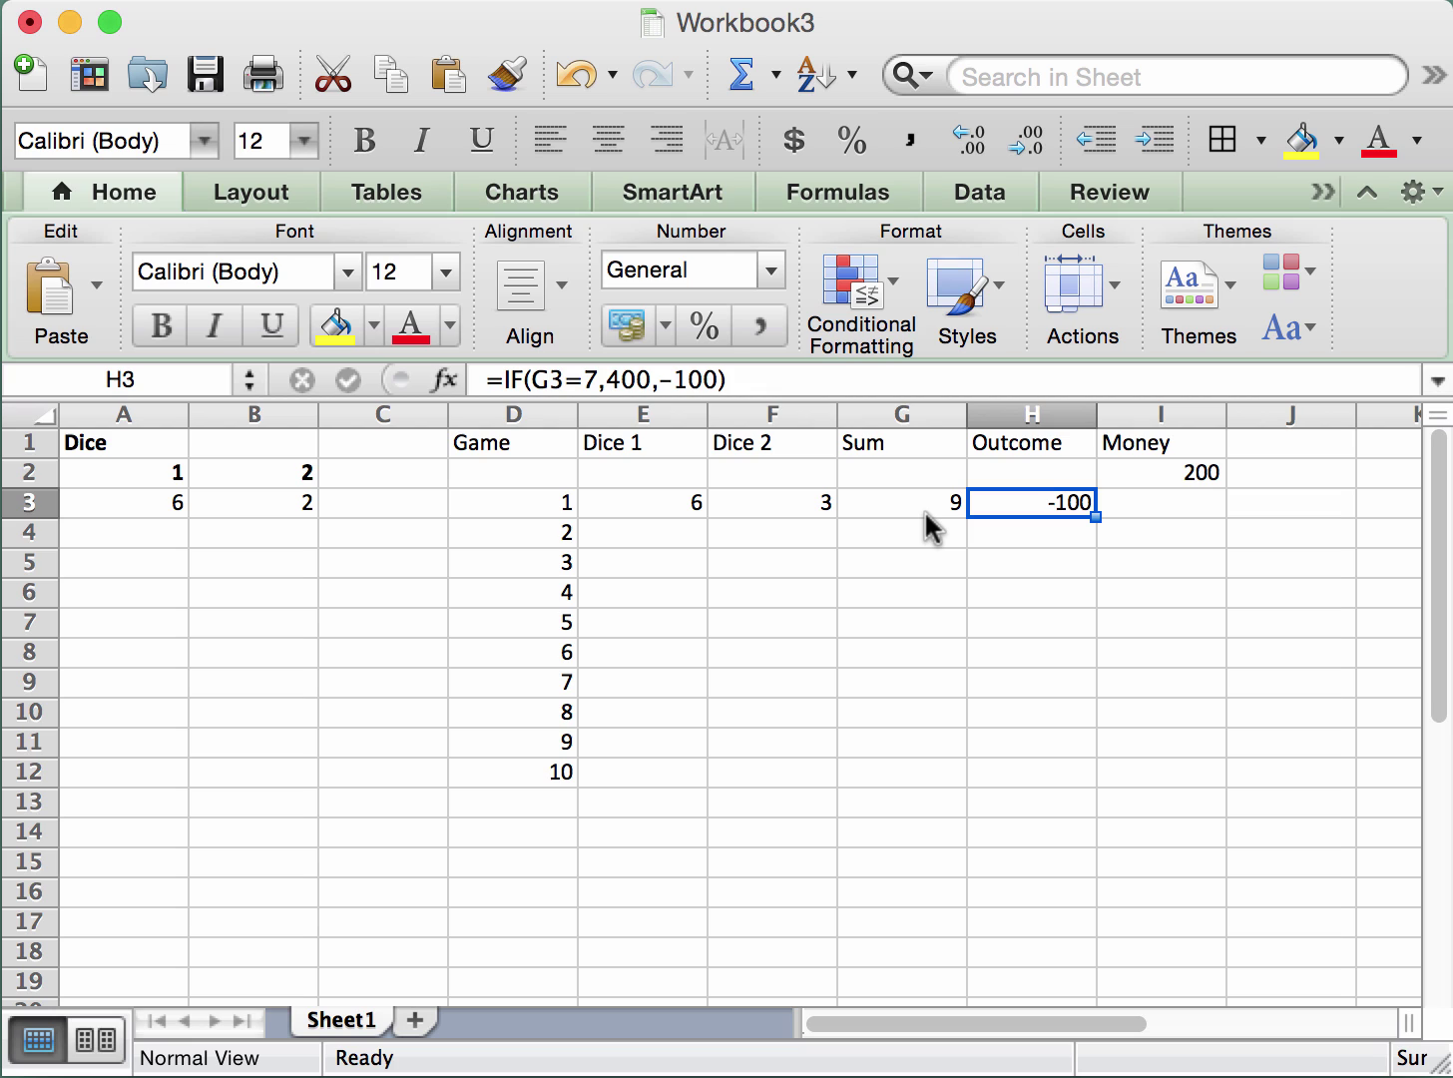
key("Left")
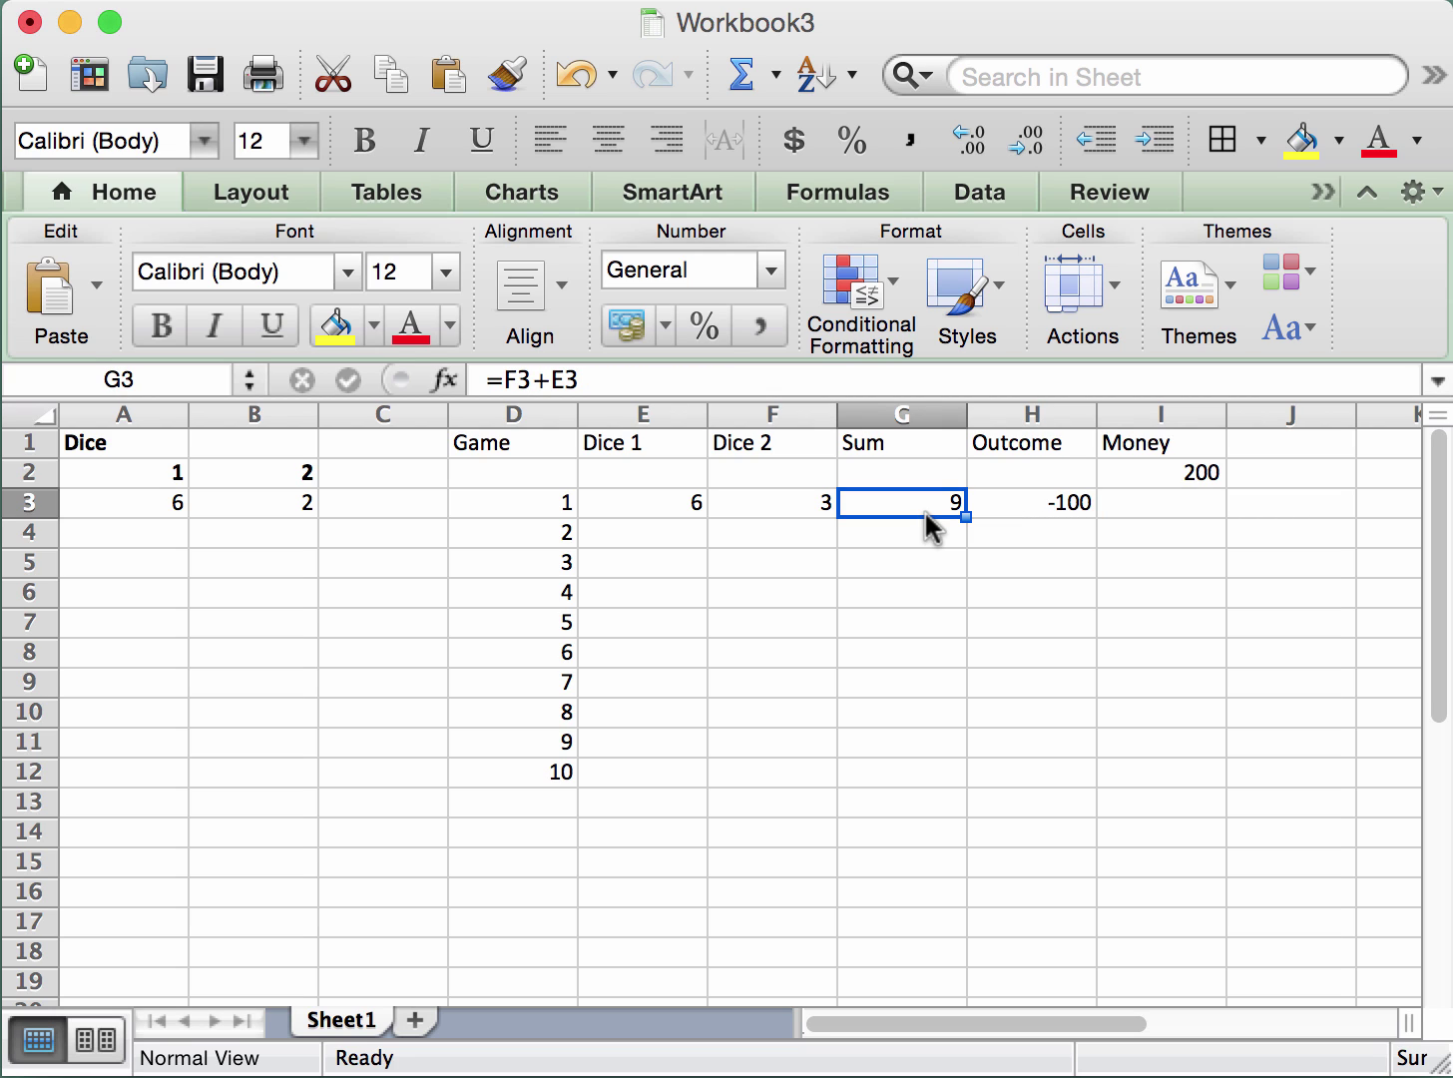
key("Right")
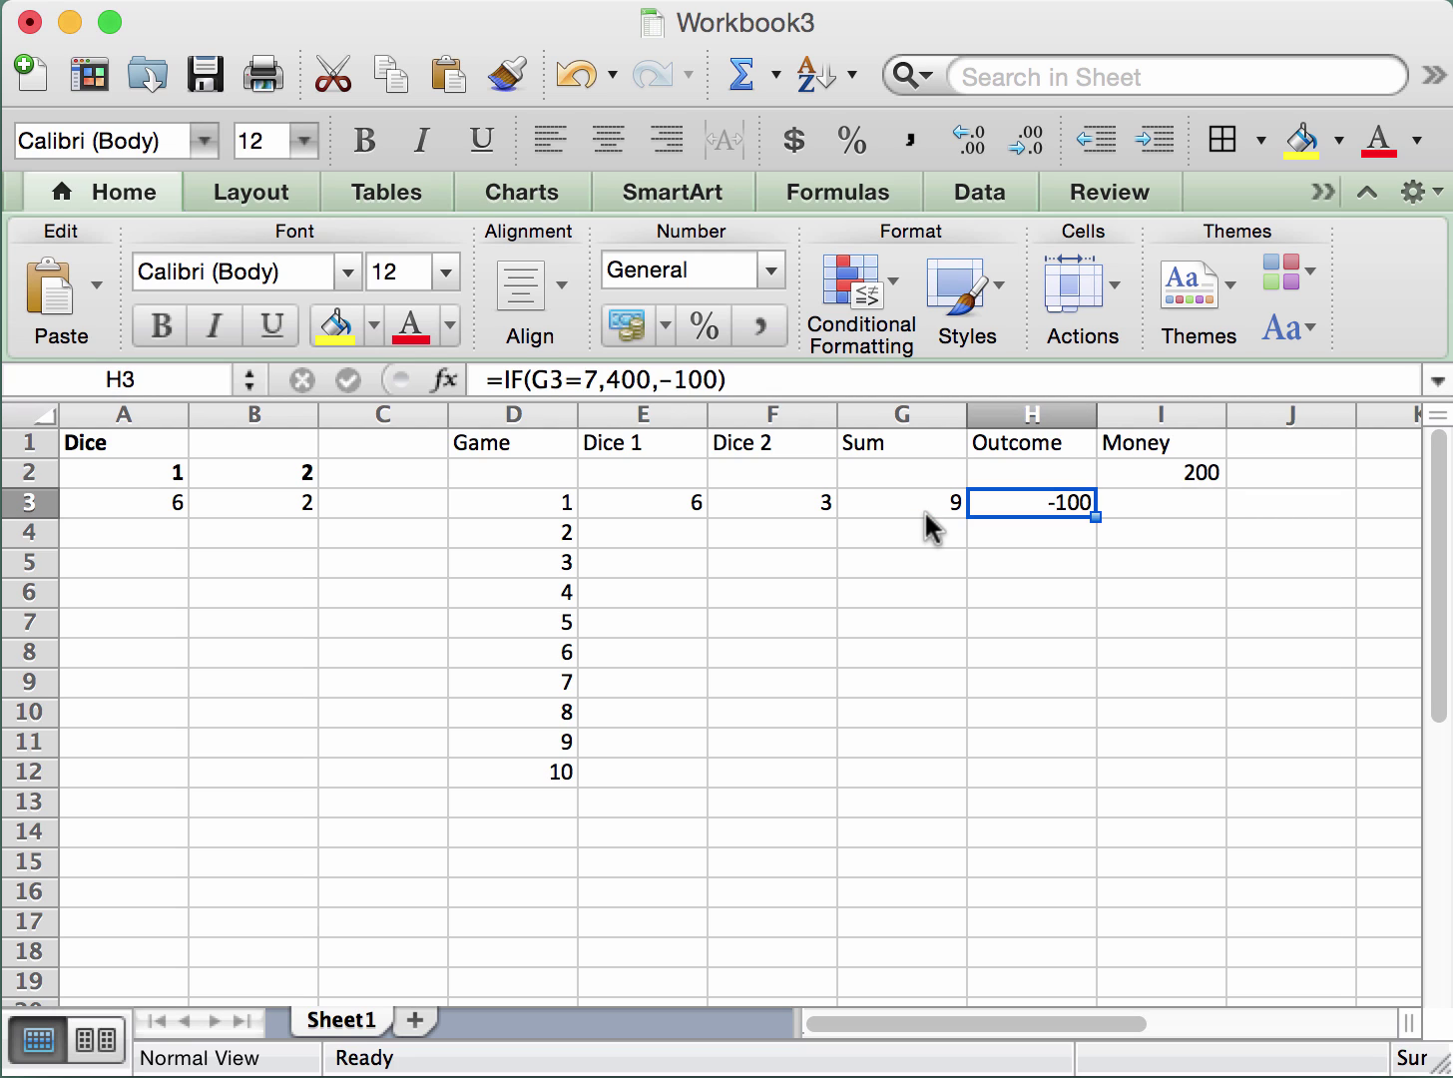
key("Right")
key("Up")
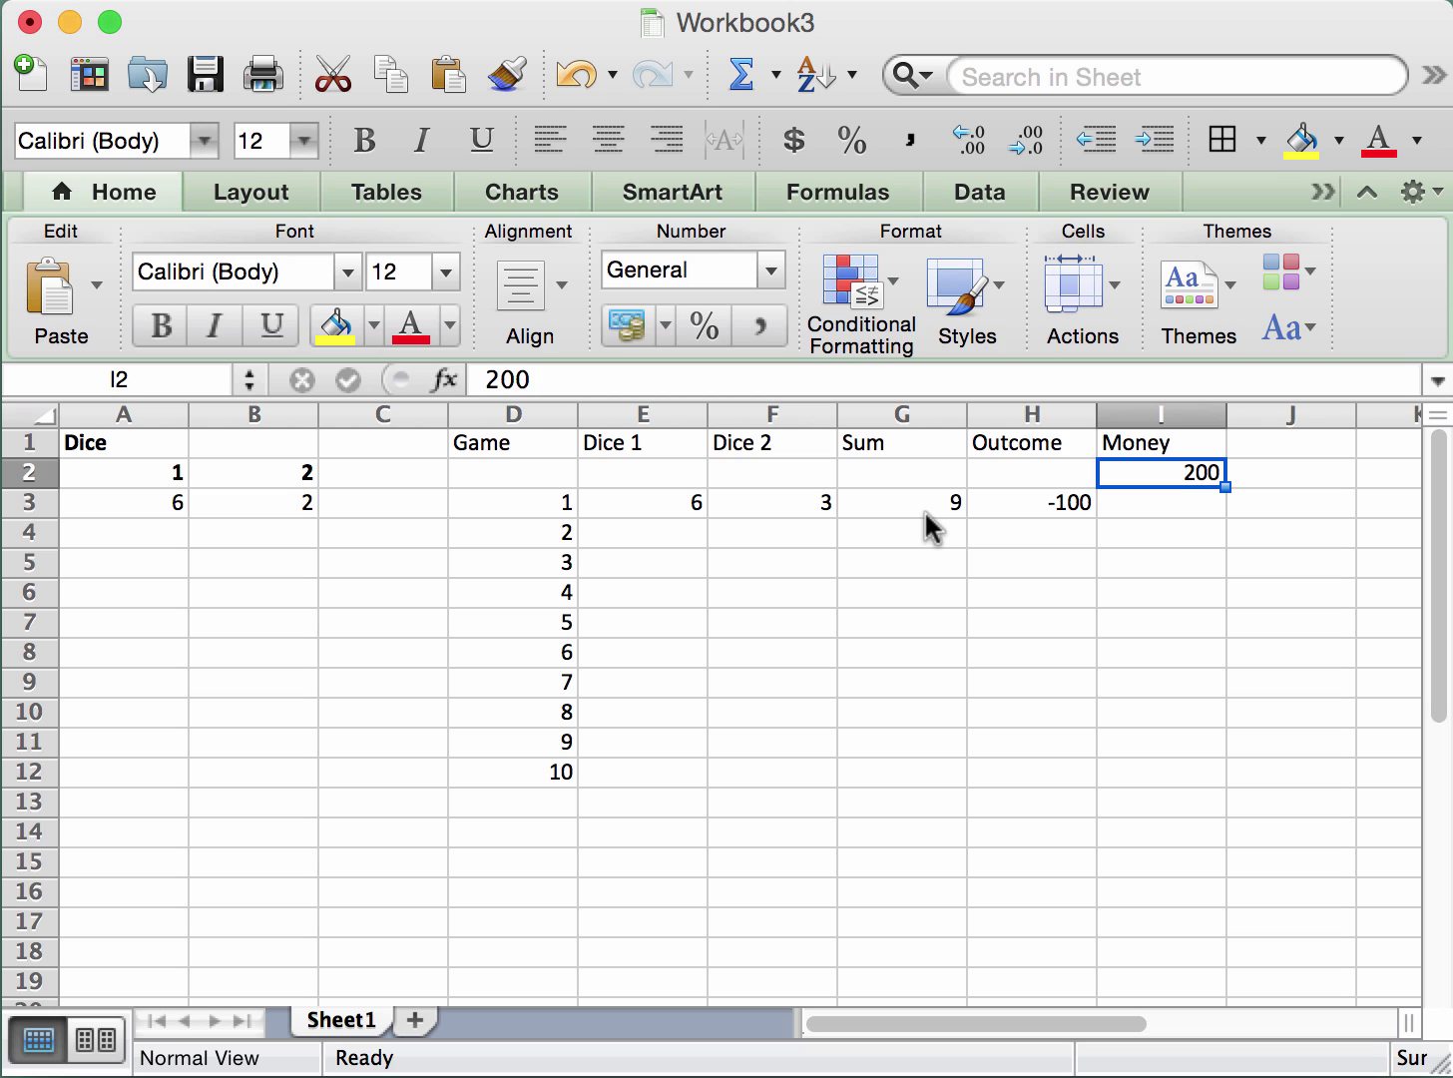
key("Down")
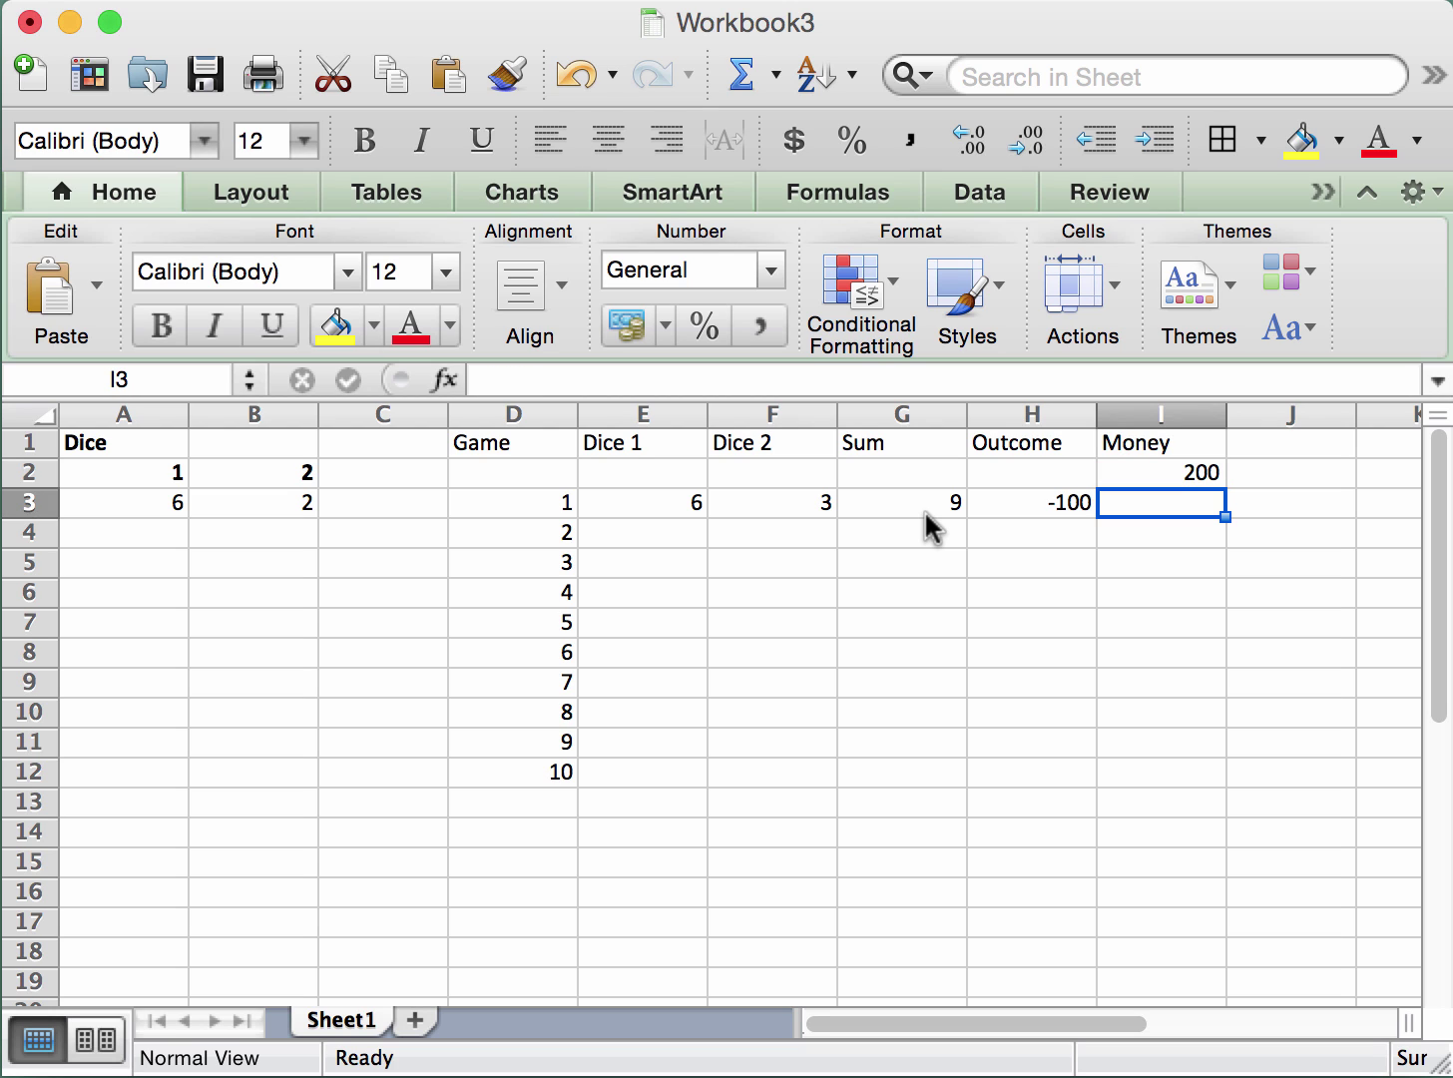
type("=")
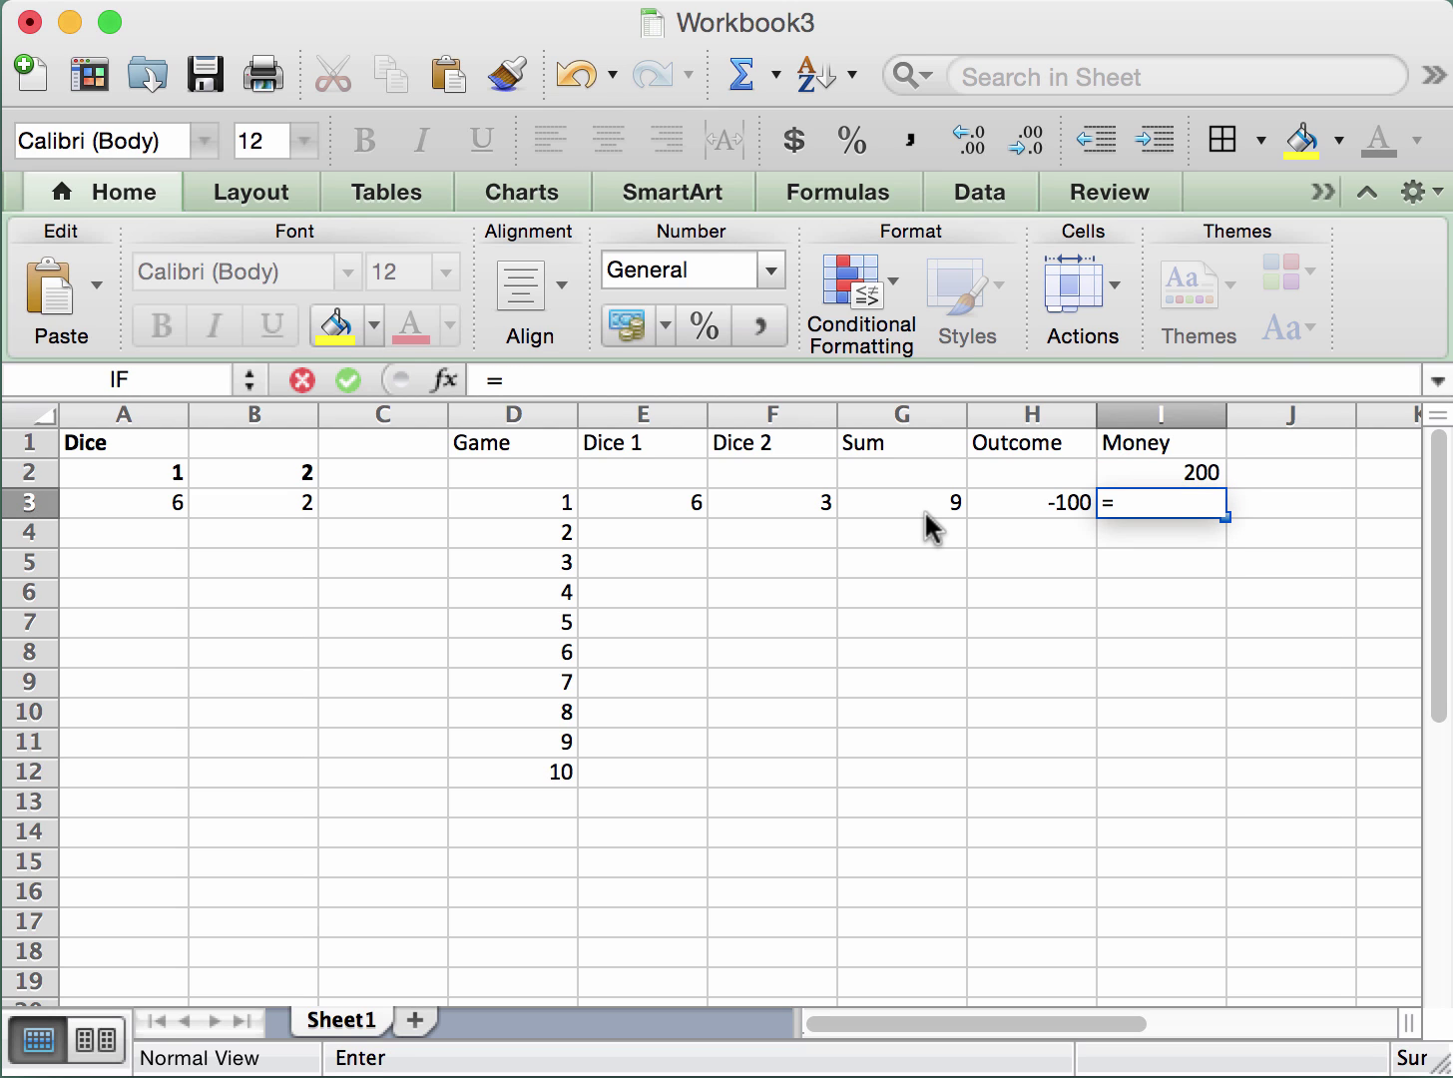
key("Up")
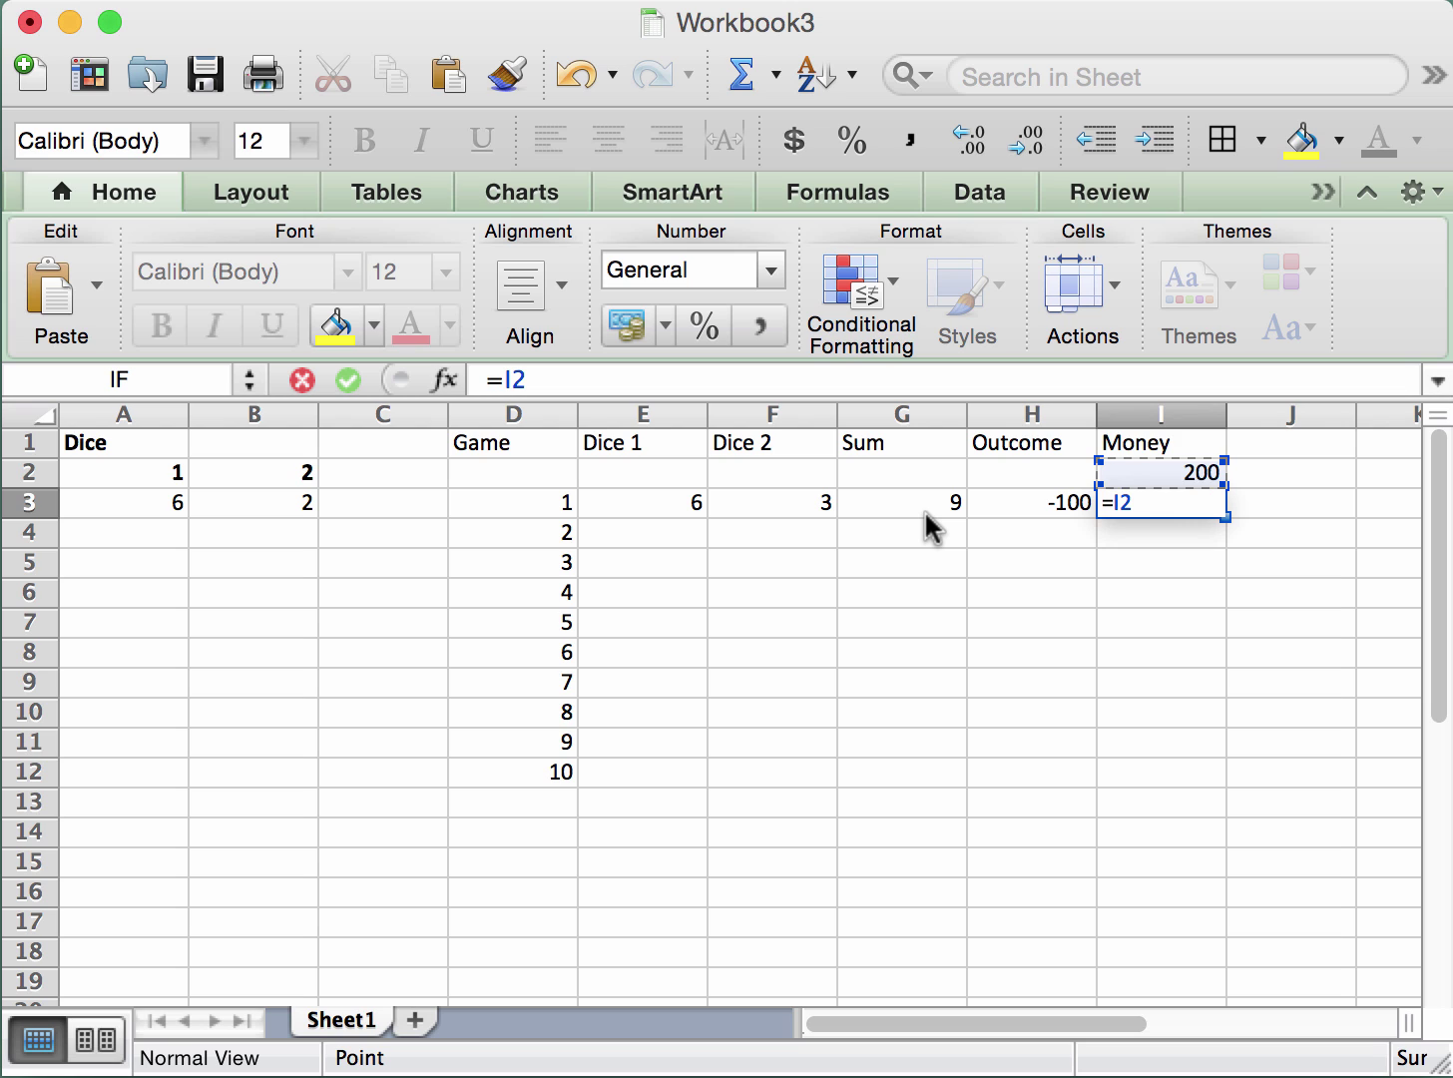
type("+")
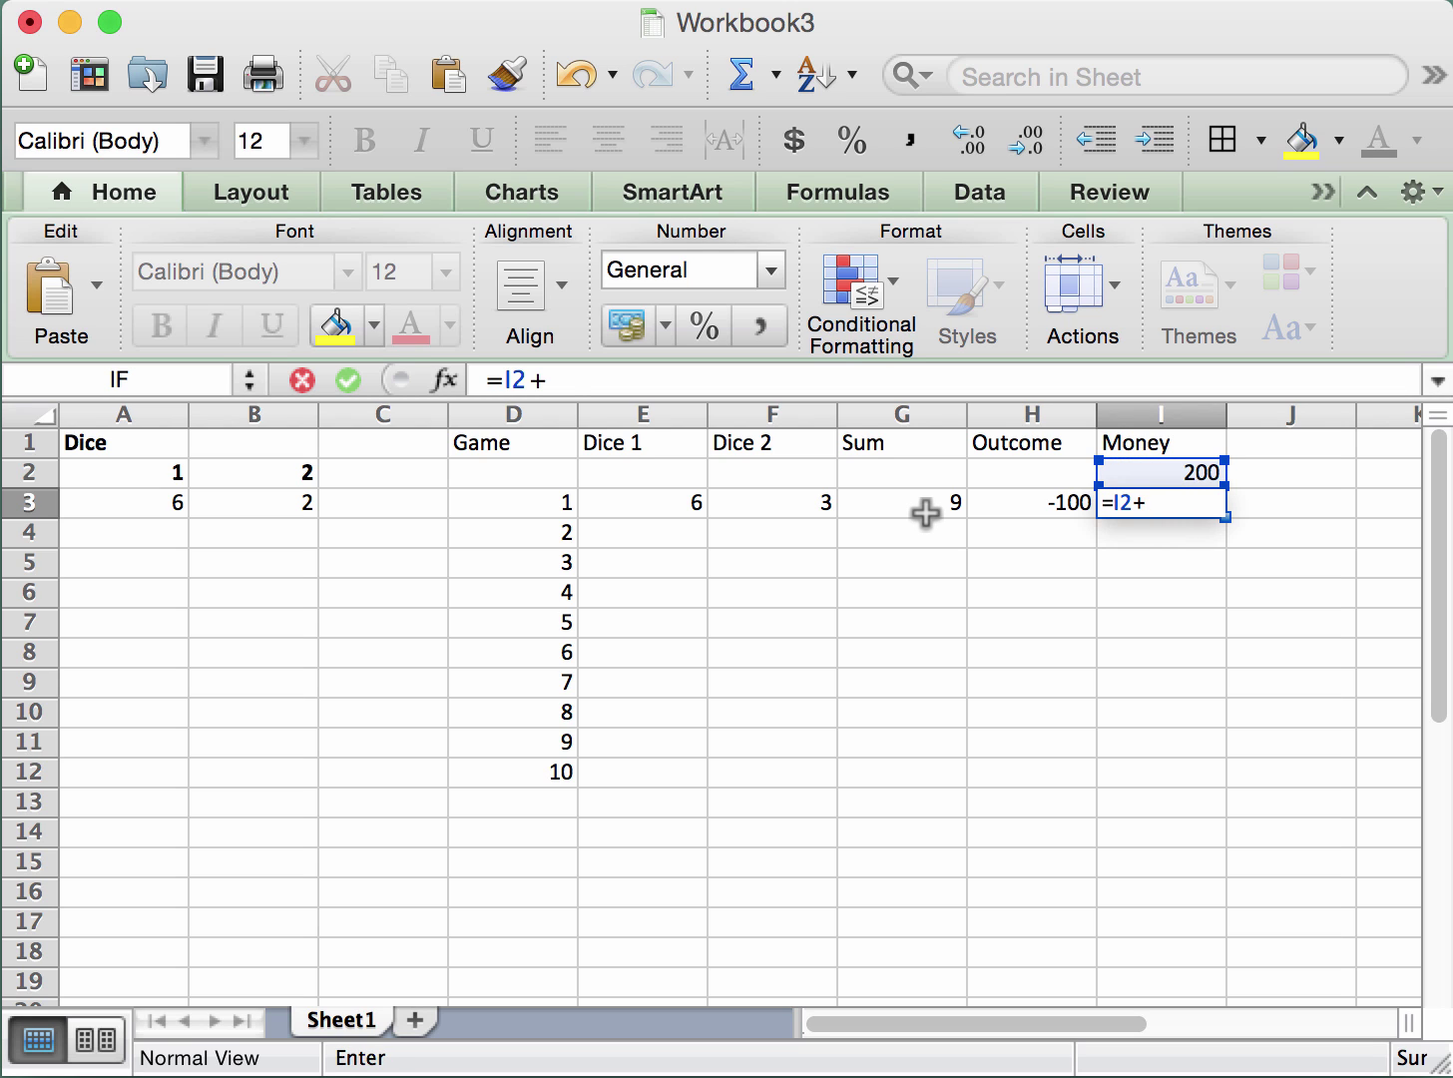
key("Left")
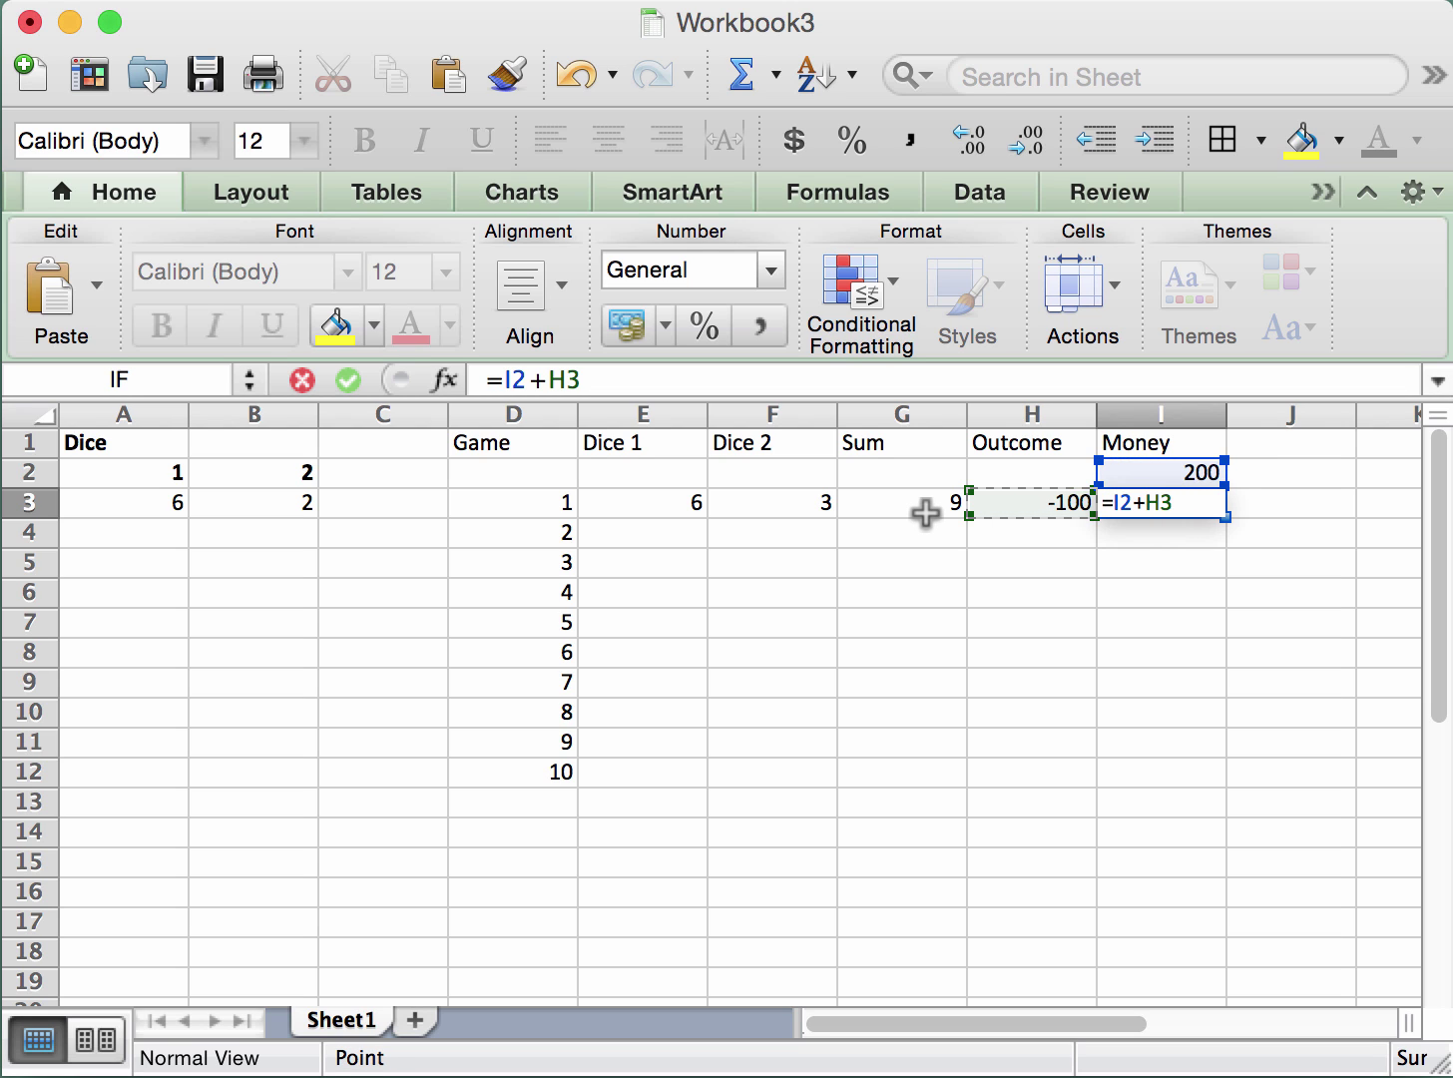
key("Return")
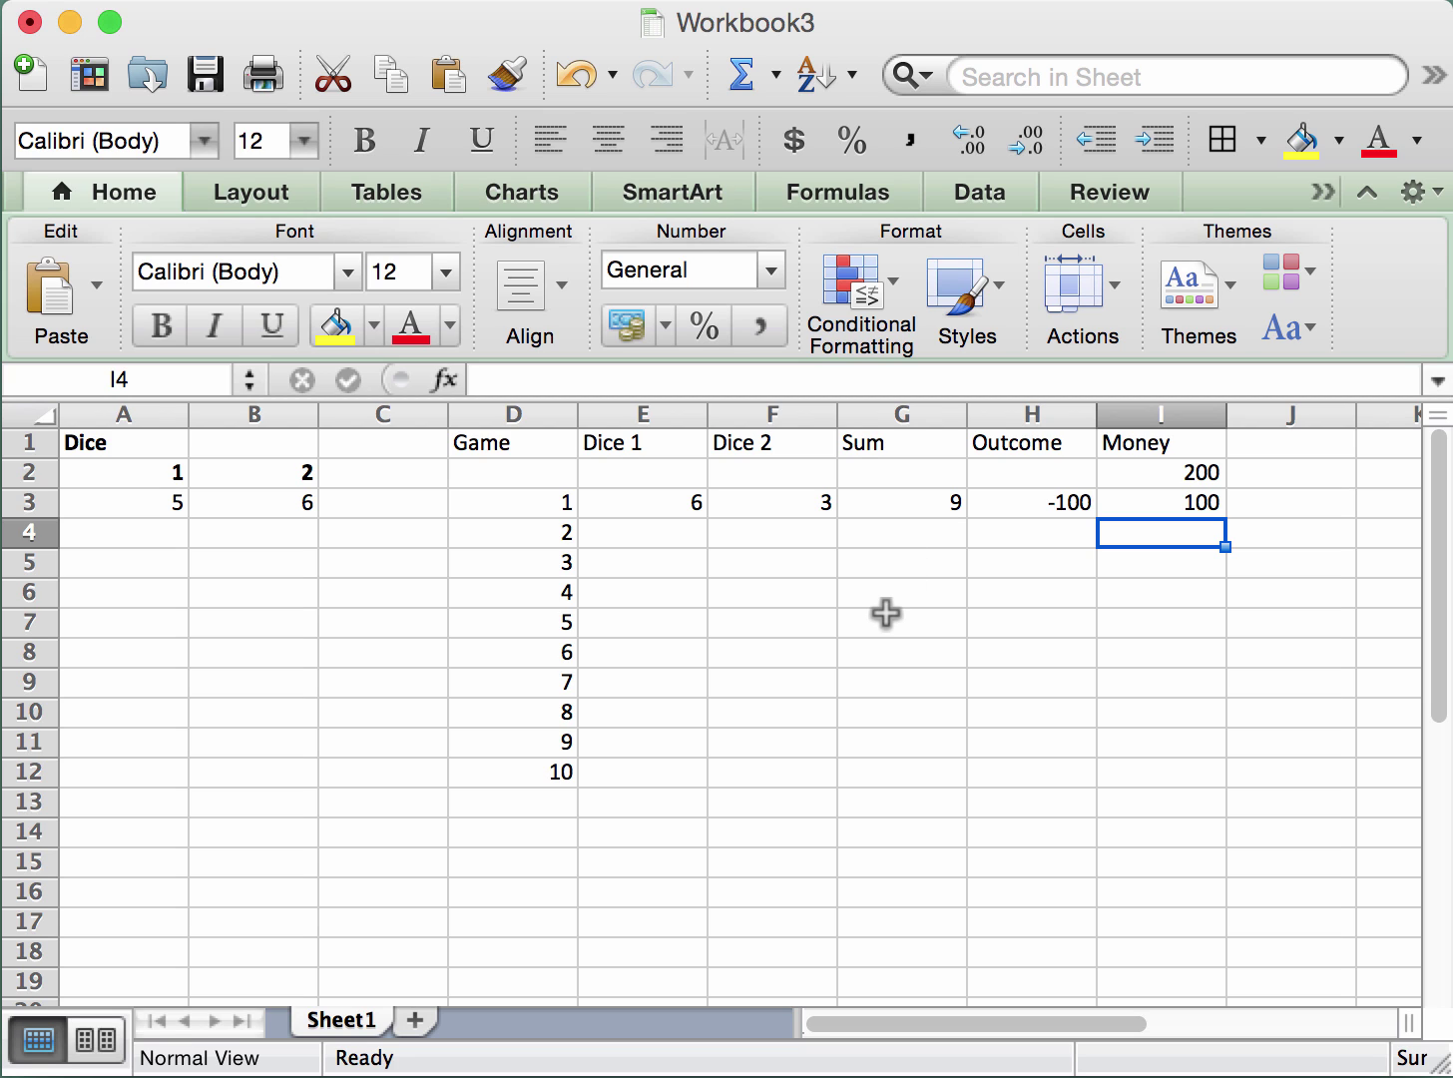
Recalculate the sheet for a new dice roll and record game 2 as 6 in E4 and 1 in F4.
left_click(367, 496)
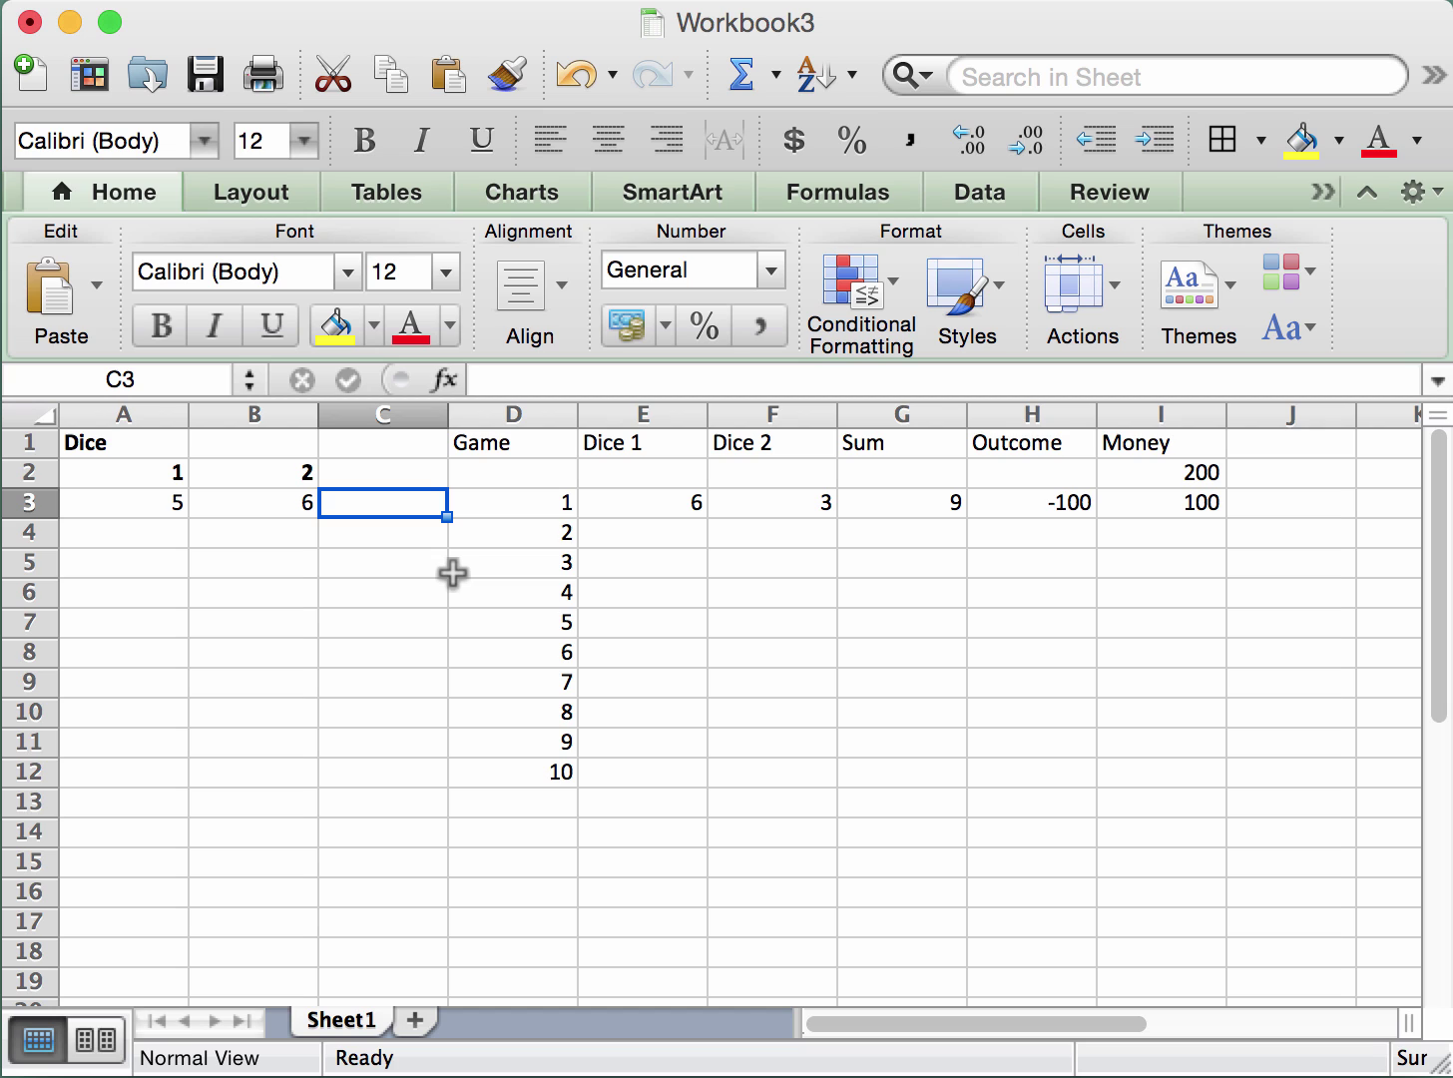
key("F9")
left_click(671, 535)
type("6")
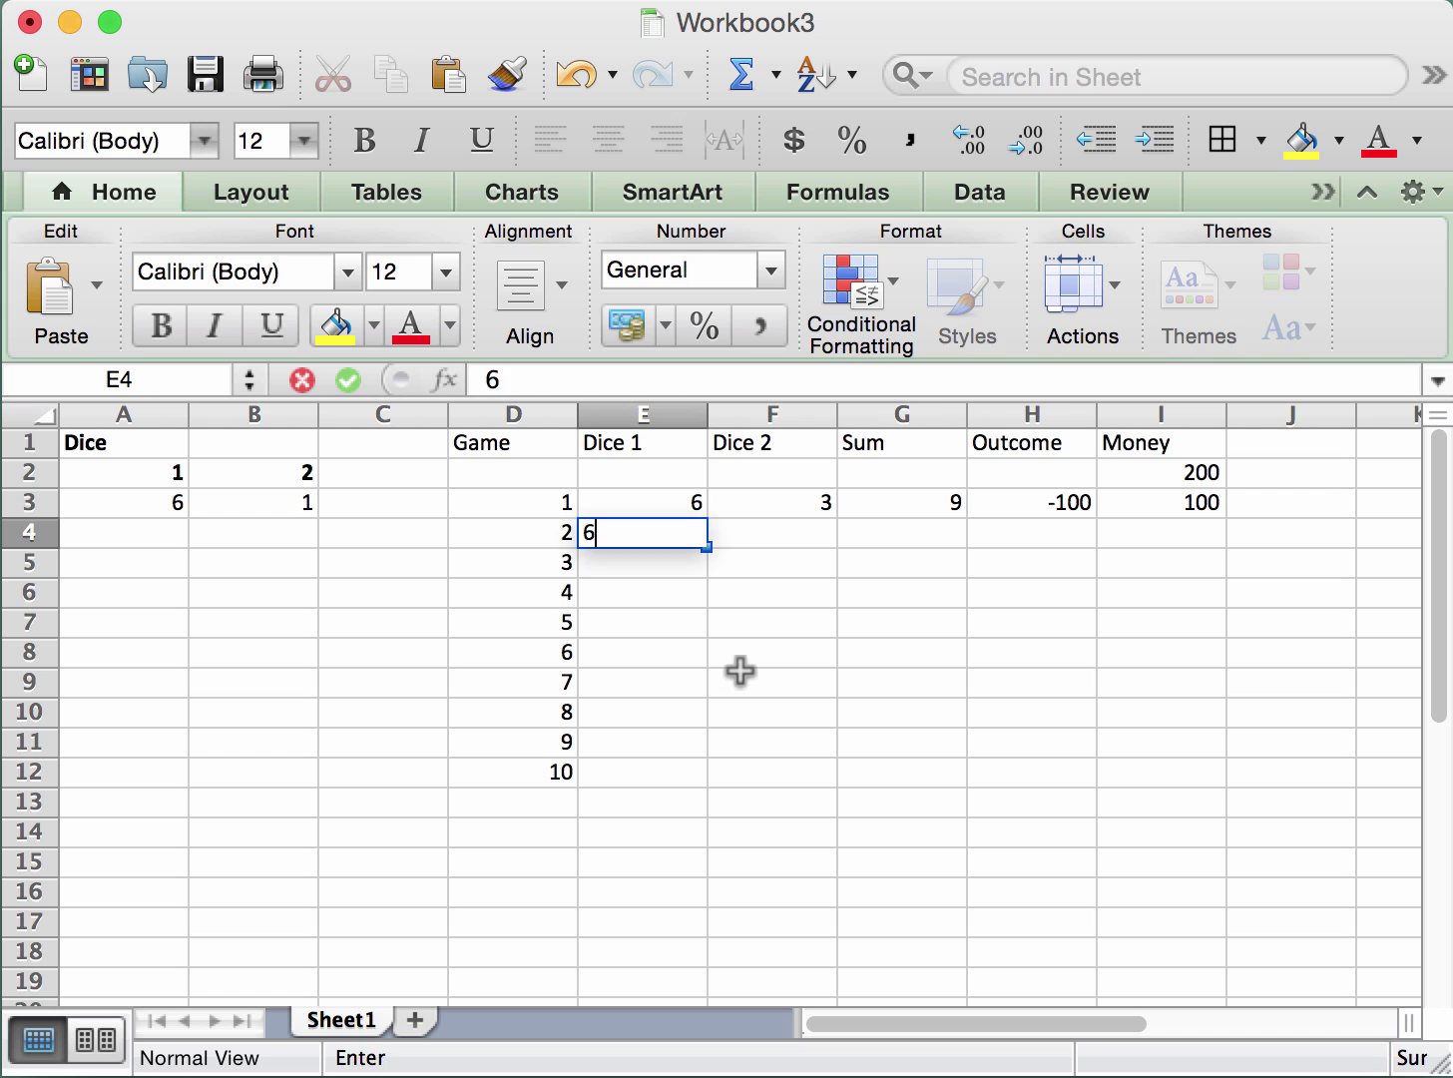
key("Tab")
type("1")
key("Tab")
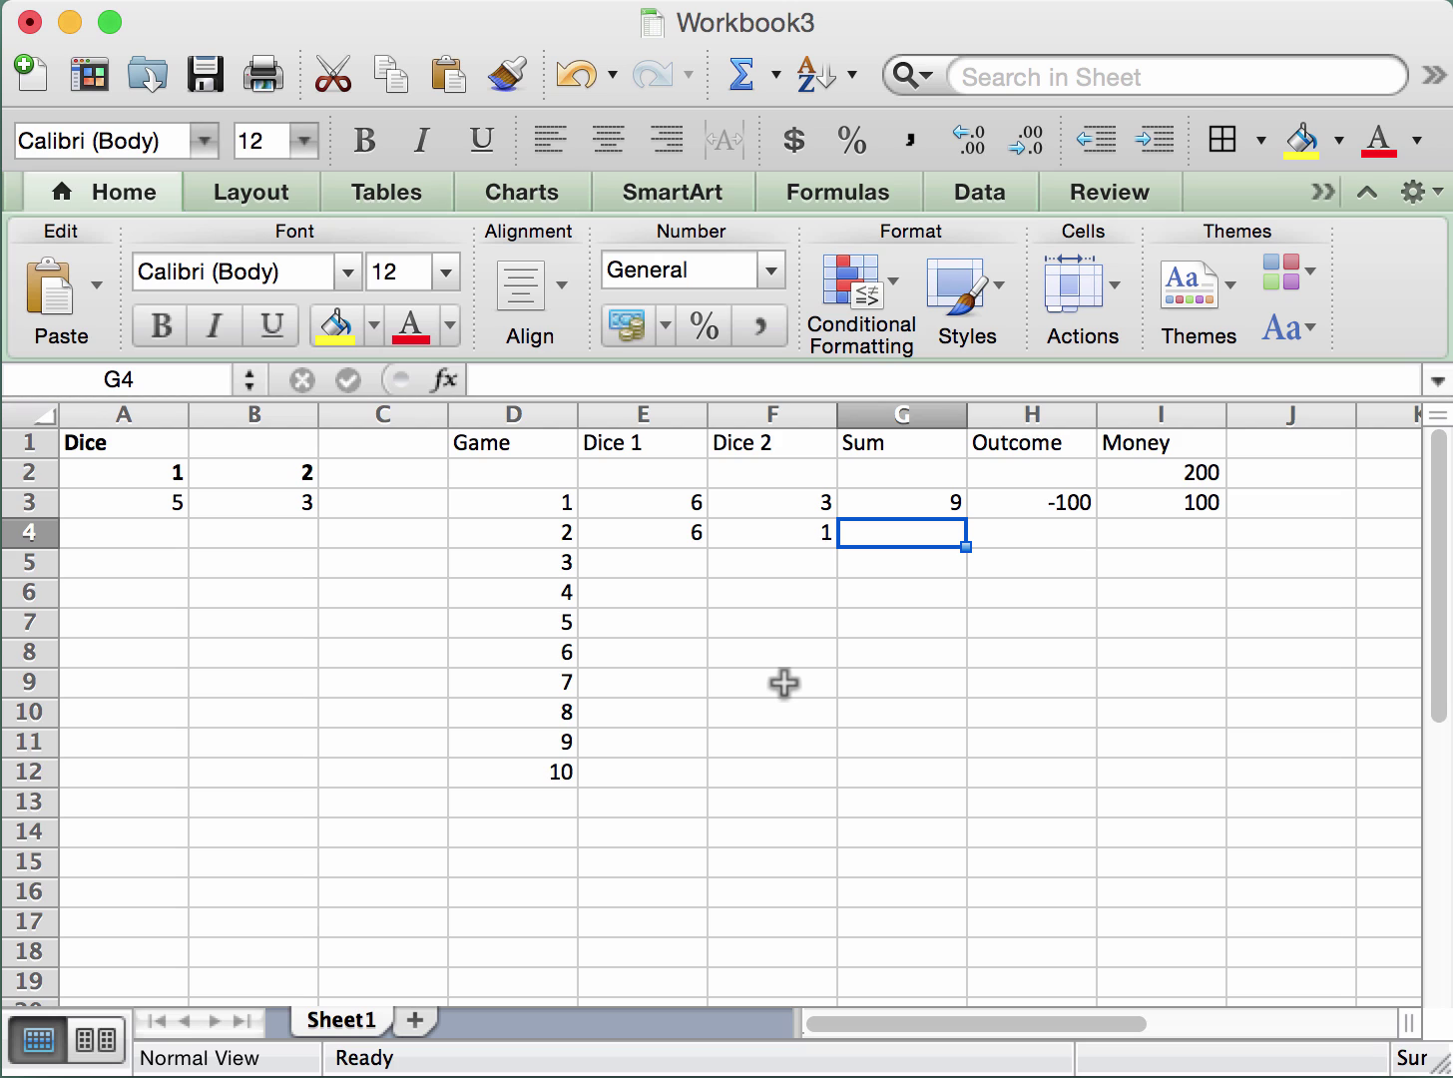
Copy the sum, outcome and money formulas of game 1 from G3:I3 into G4:I4 for game 2.
key("Up")
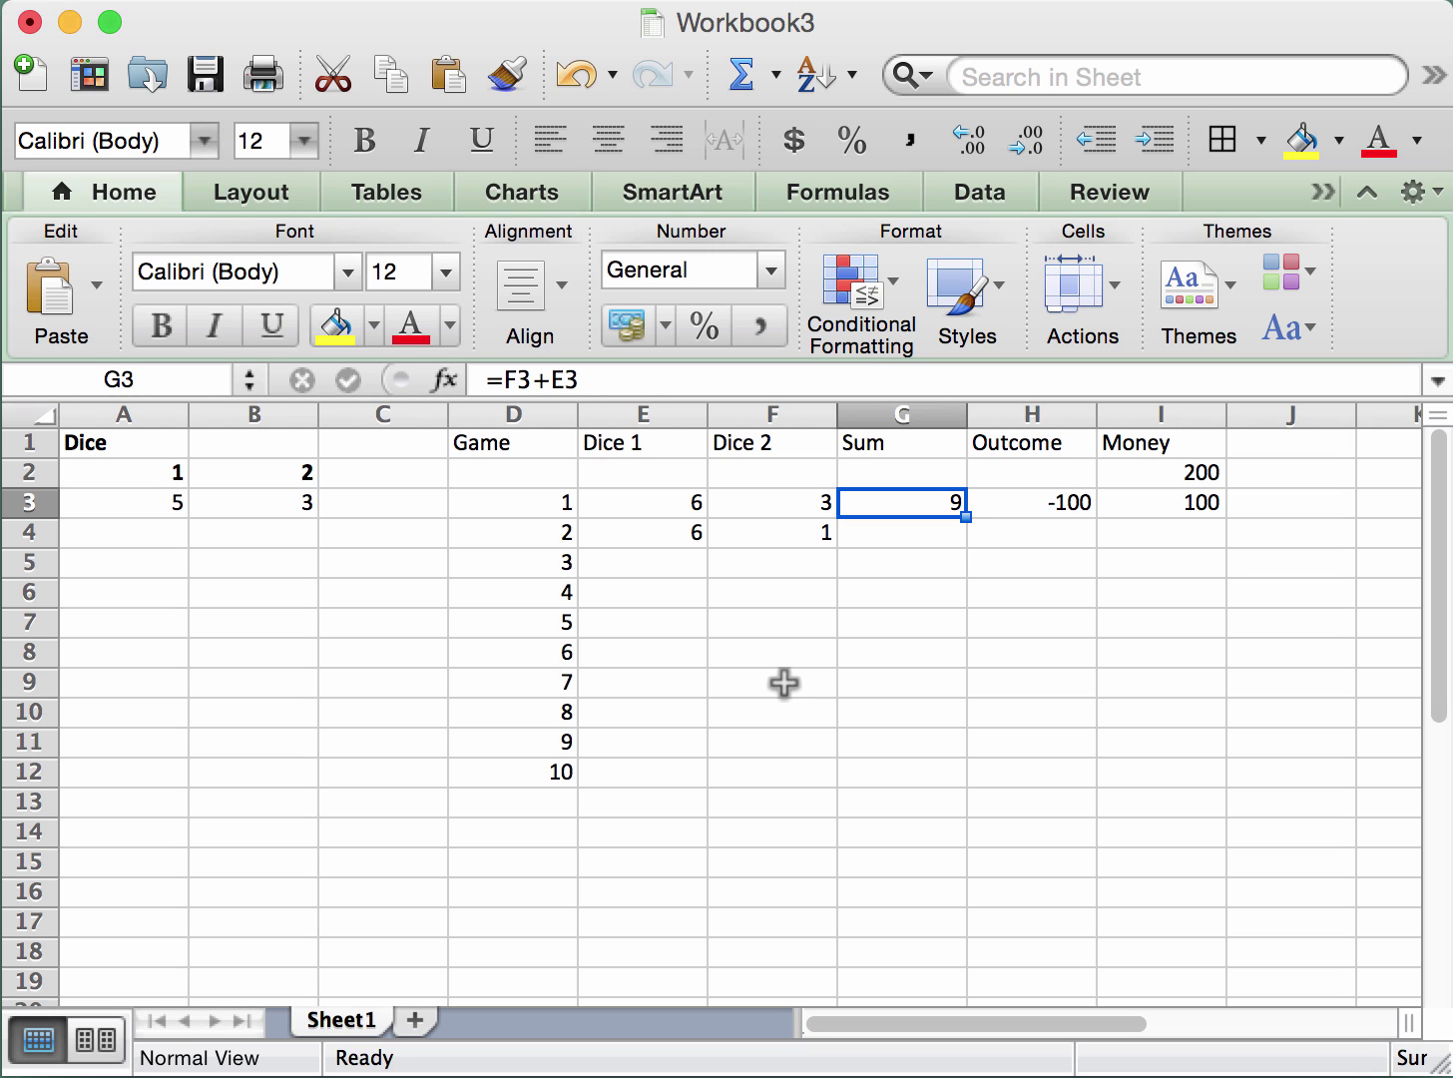
key("Right")
key("Right")
key("Left")
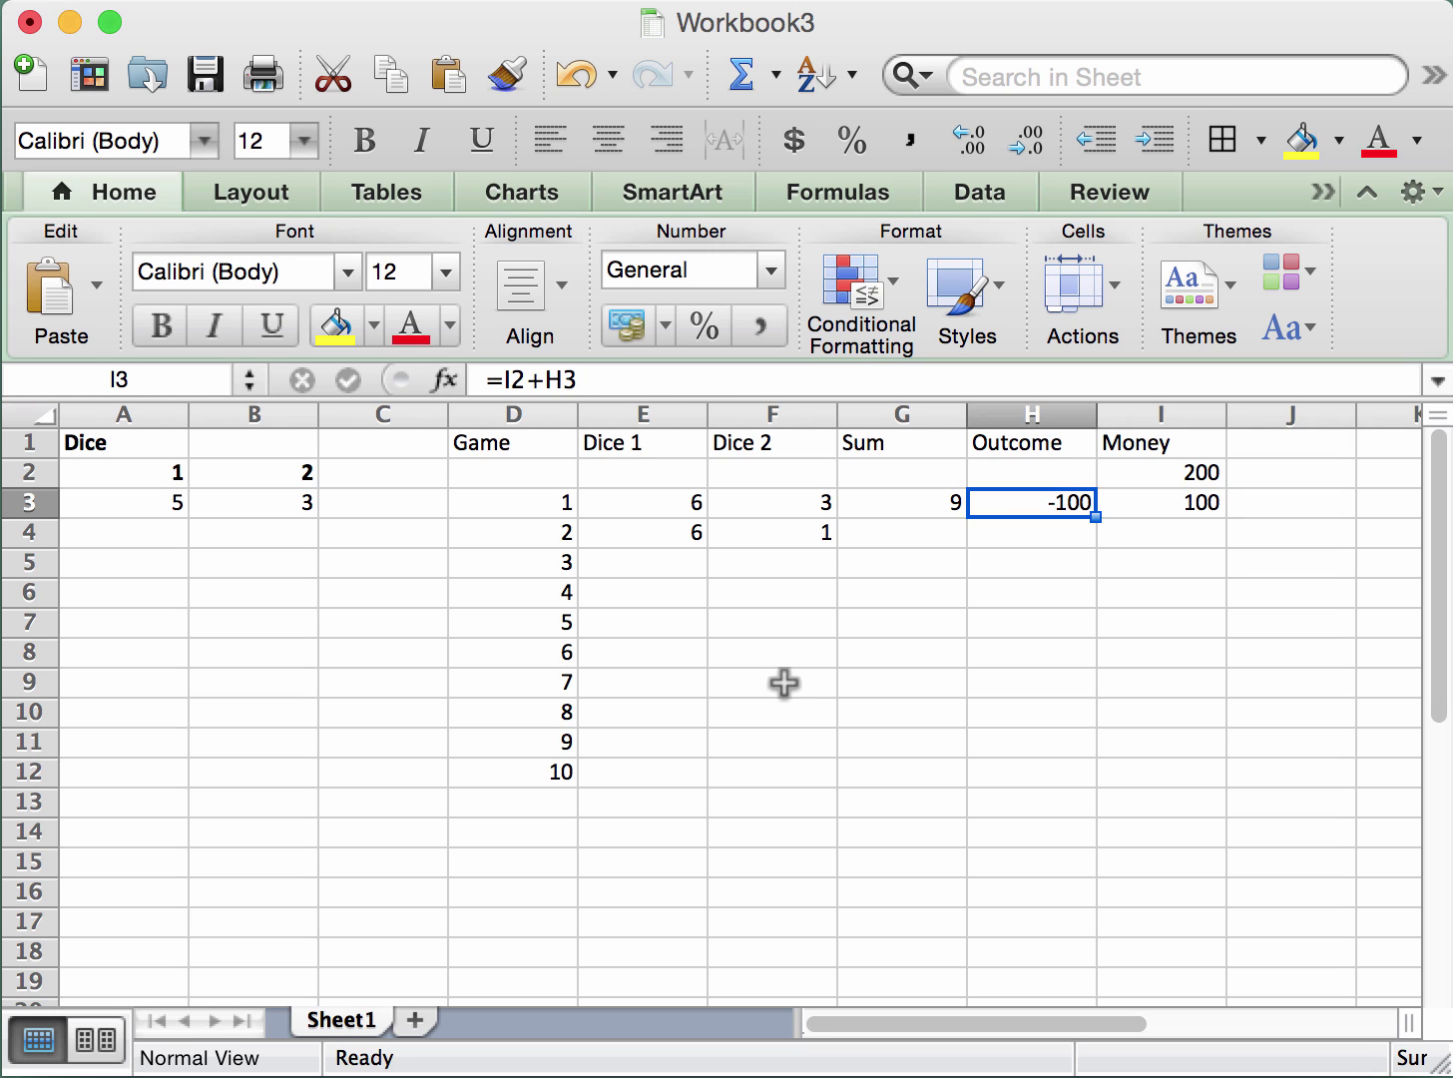
key("Left")
key("shift+Right")
key("shift+Right")
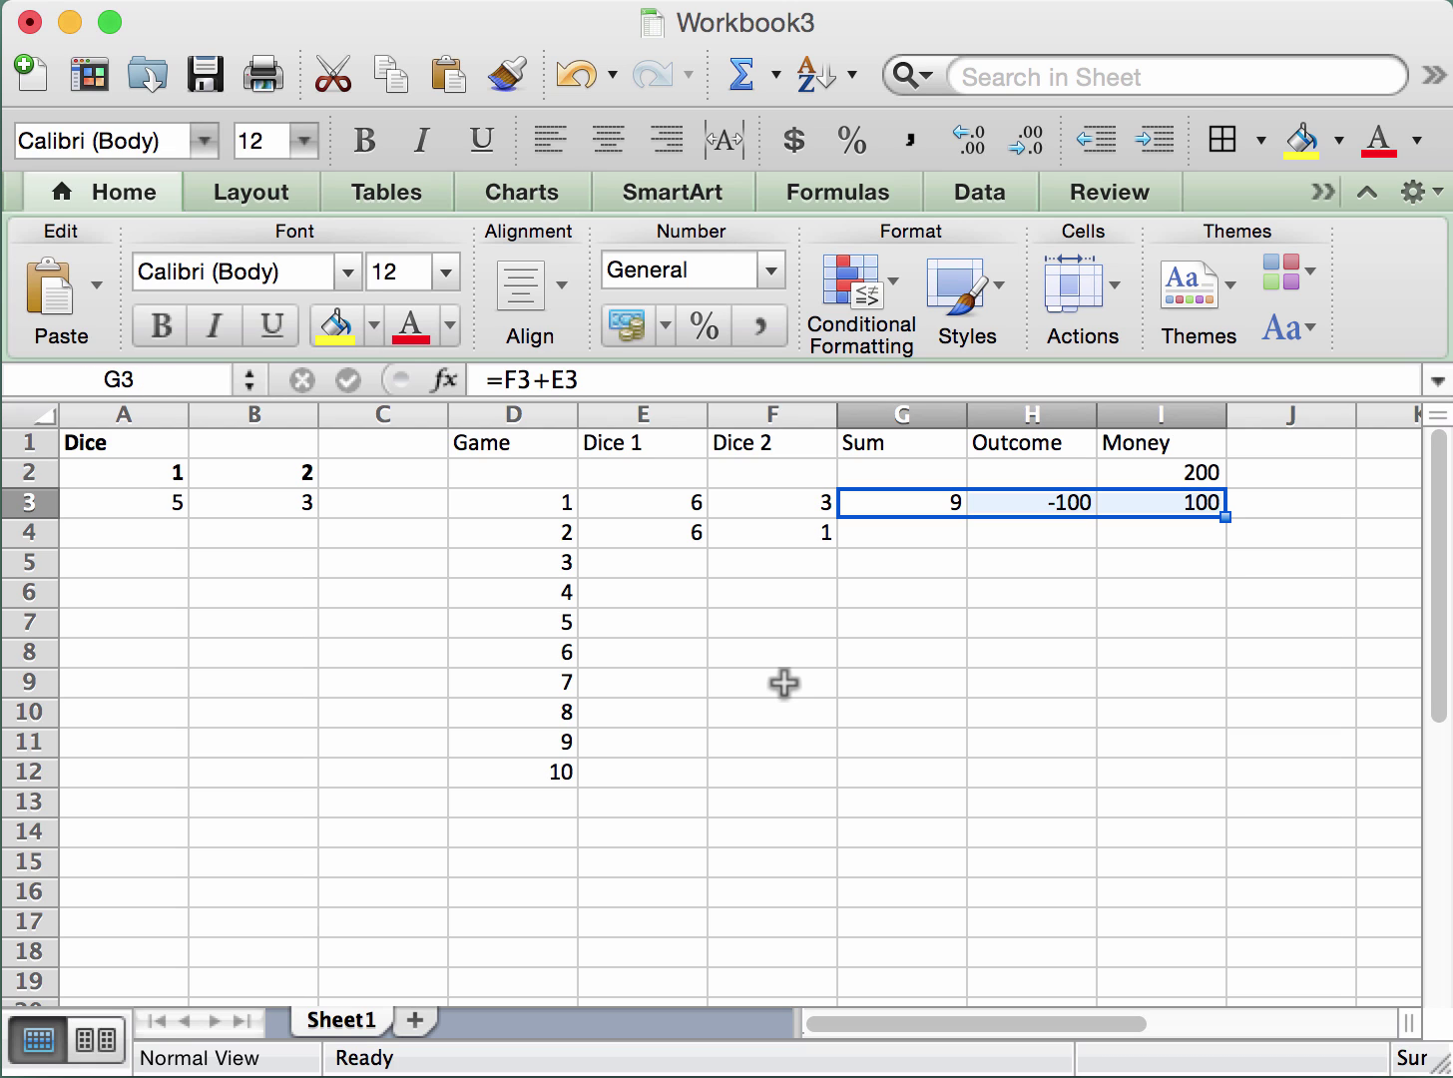
left_click(785, 683)
left_click_drag(879, 503, 1100, 504)
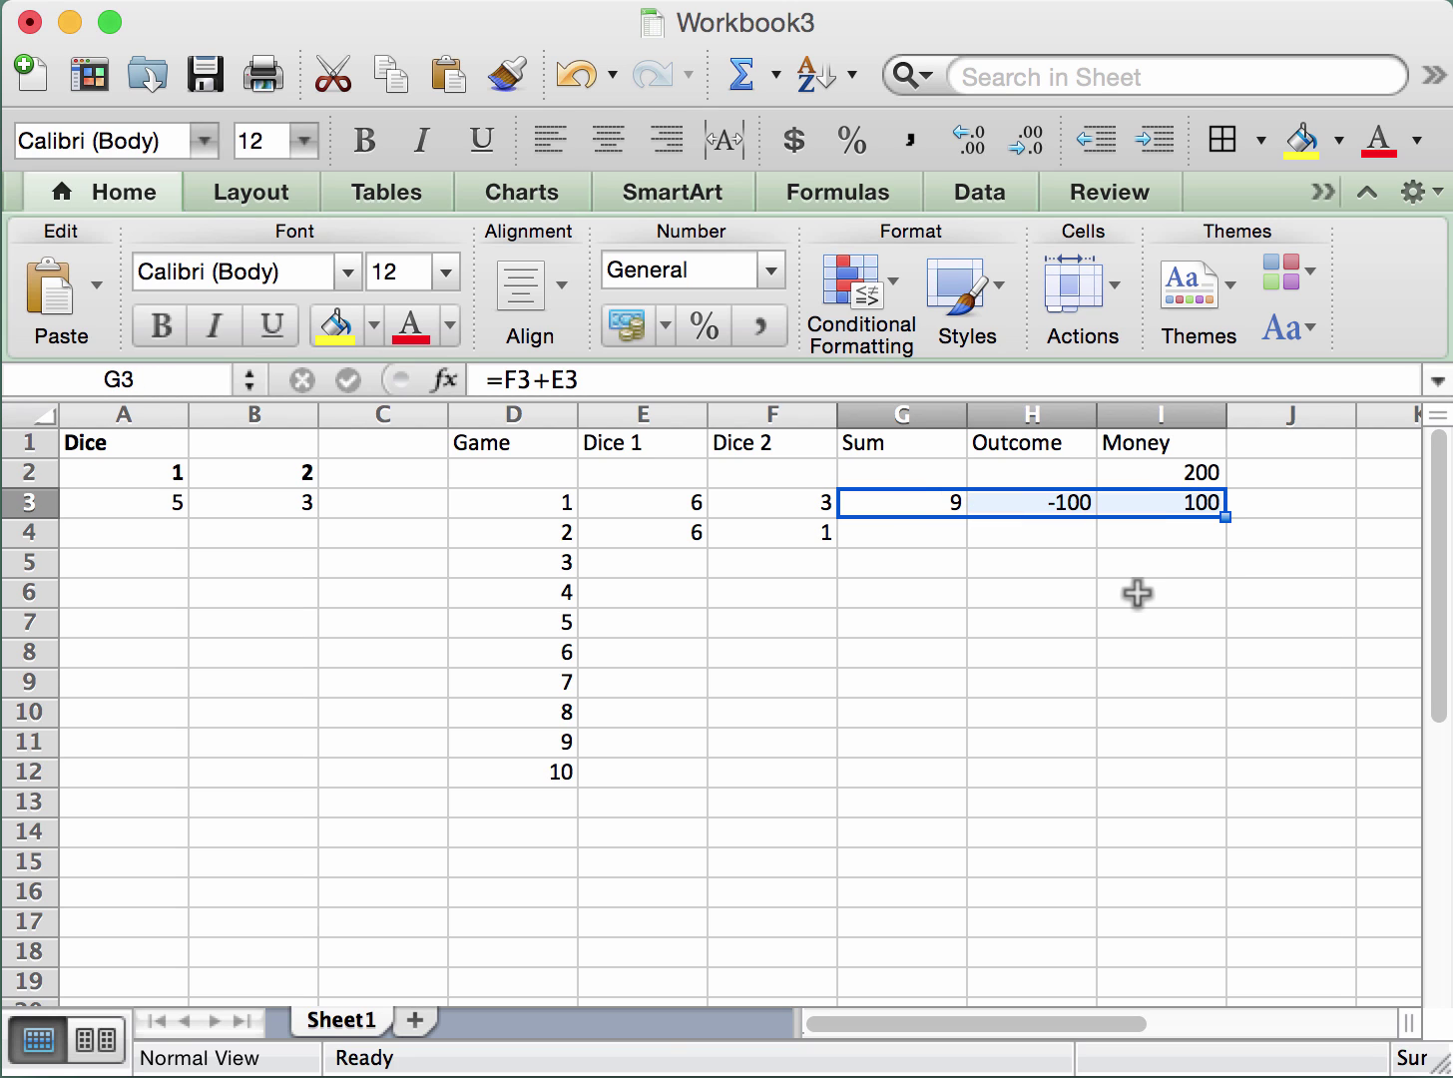
key("super+c")
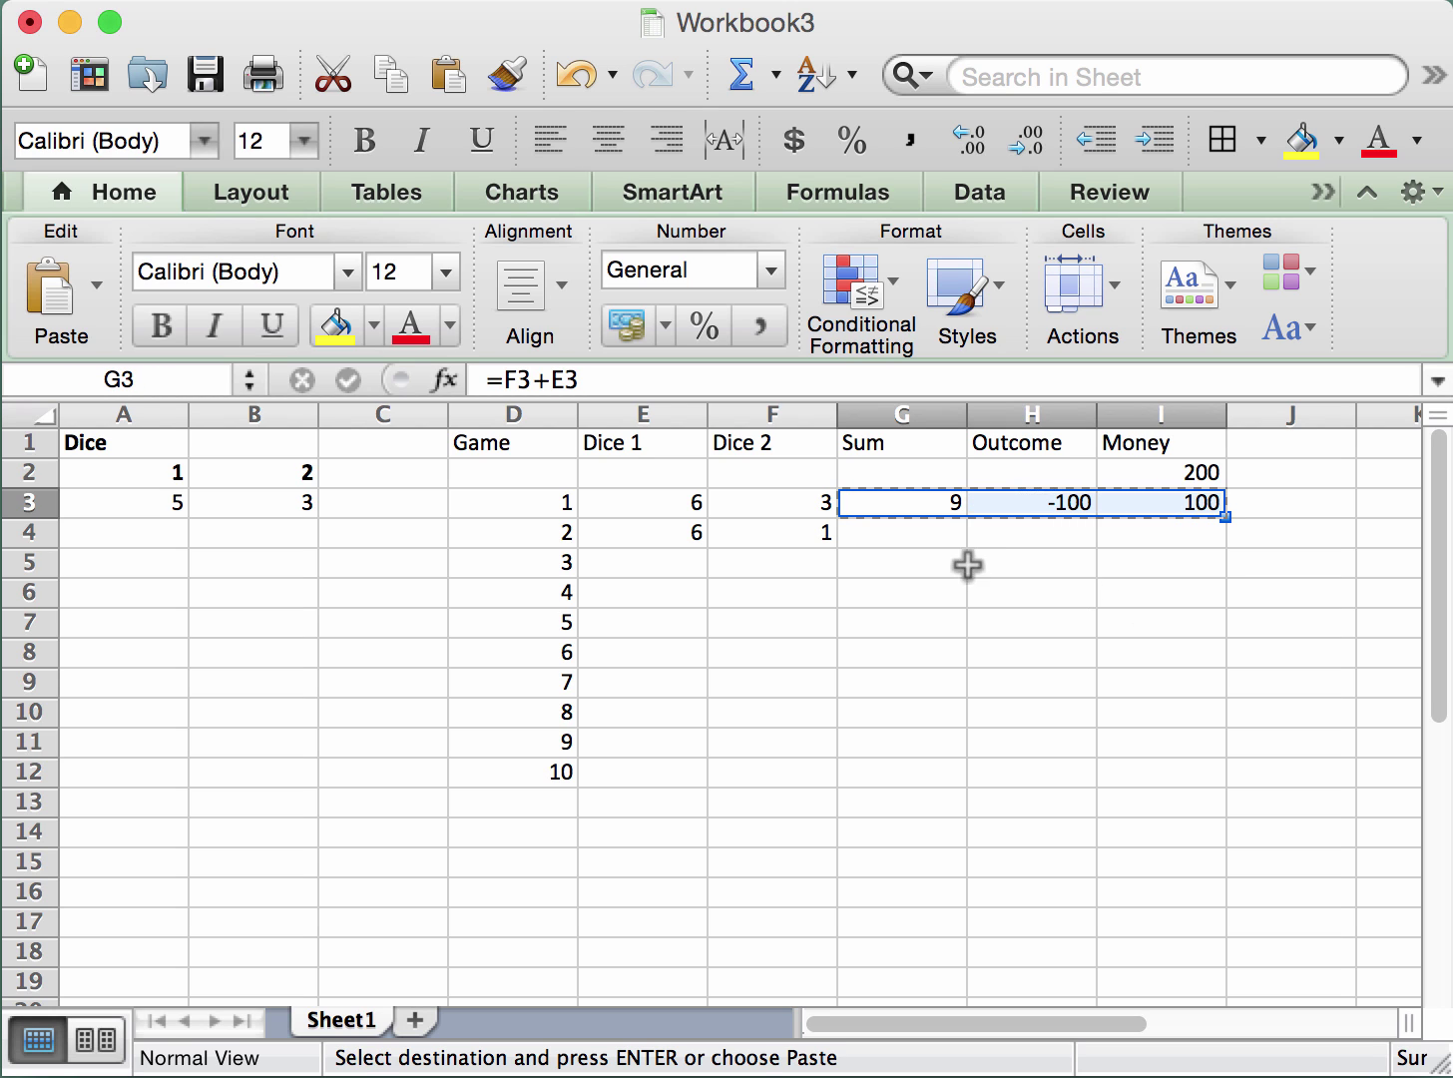
left_click(933, 533)
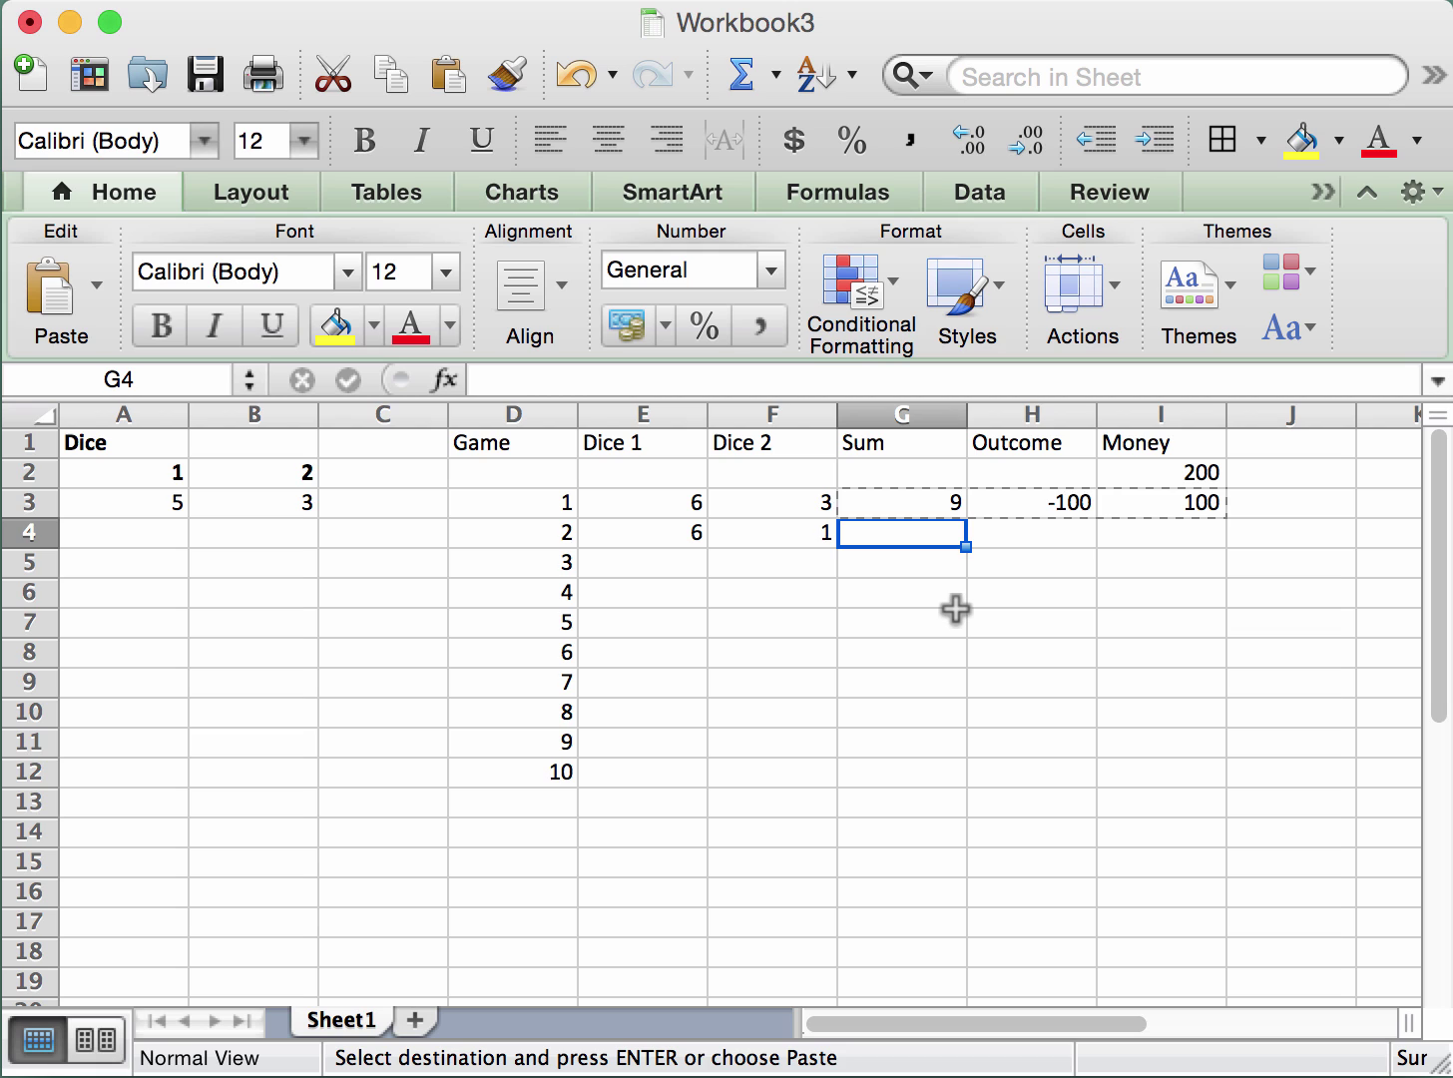
key("super+v")
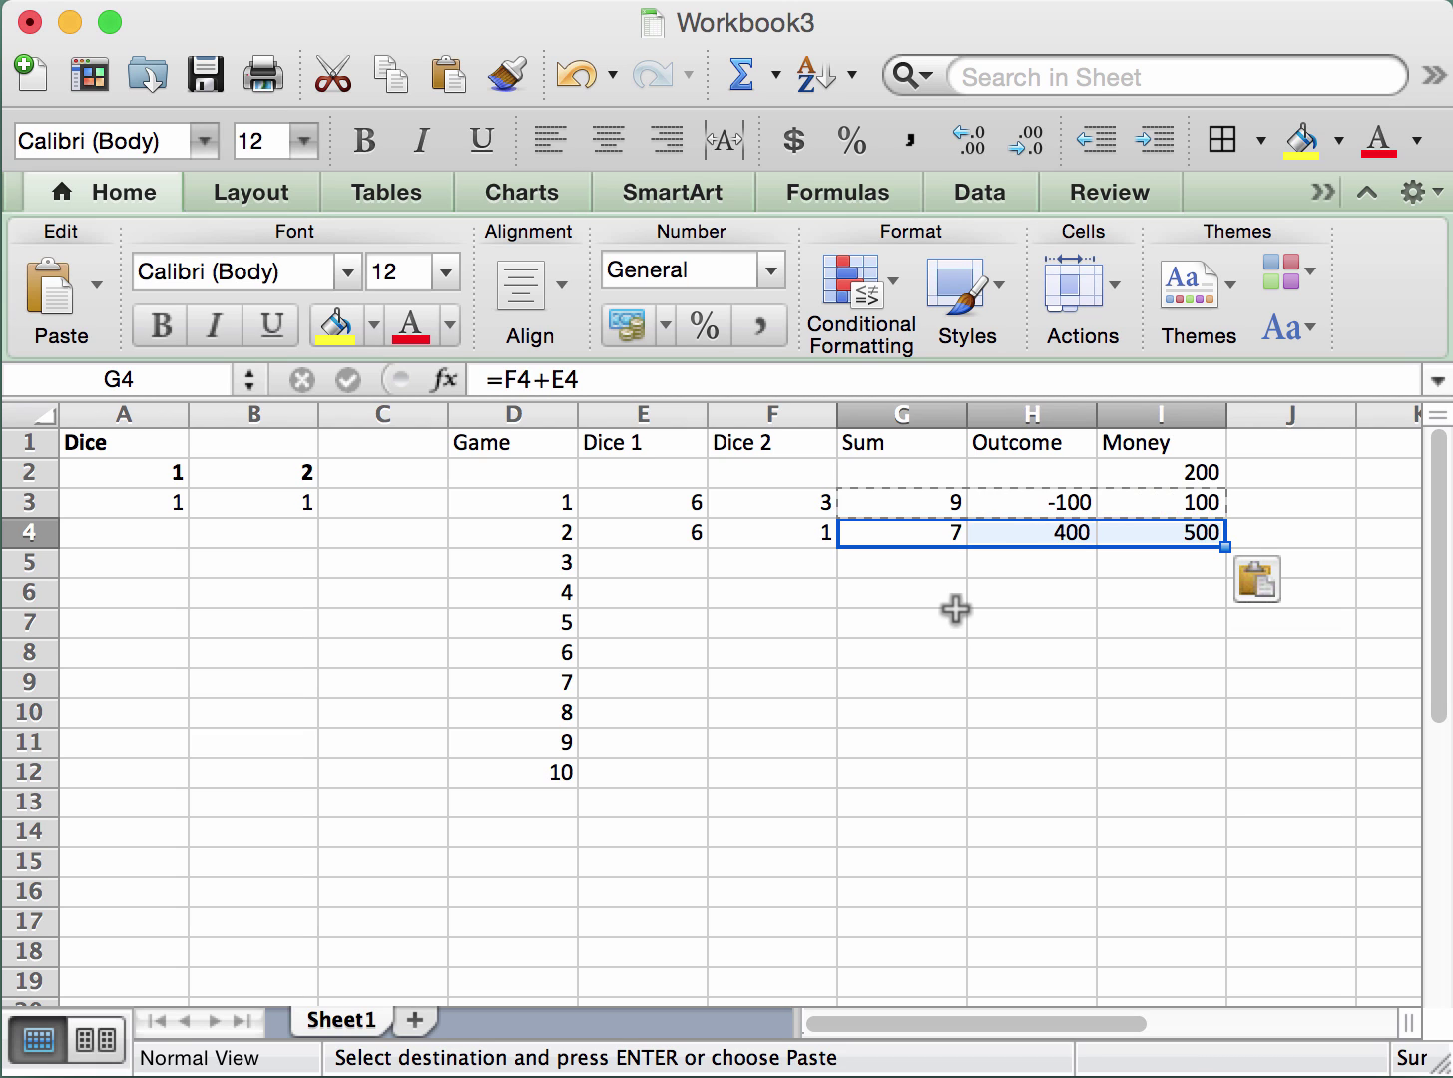
left_click(955, 609)
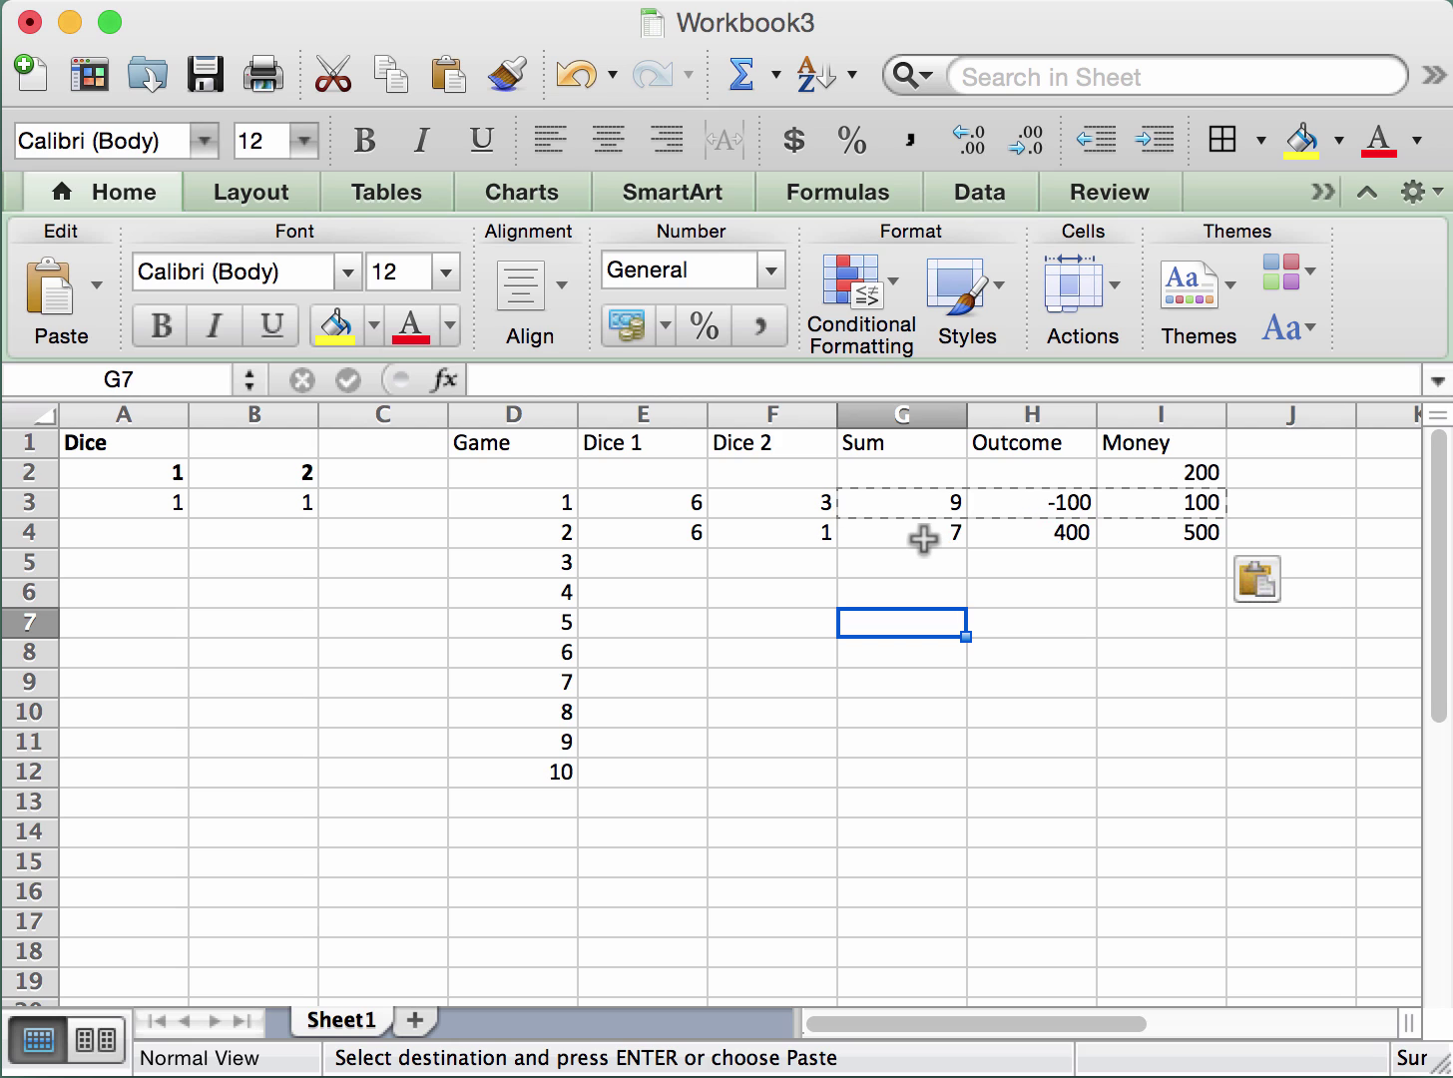
Check the copied sum, outcome and money formulas of game 2 in G4, H4 and I4 against row 3.
left_click(924, 539)
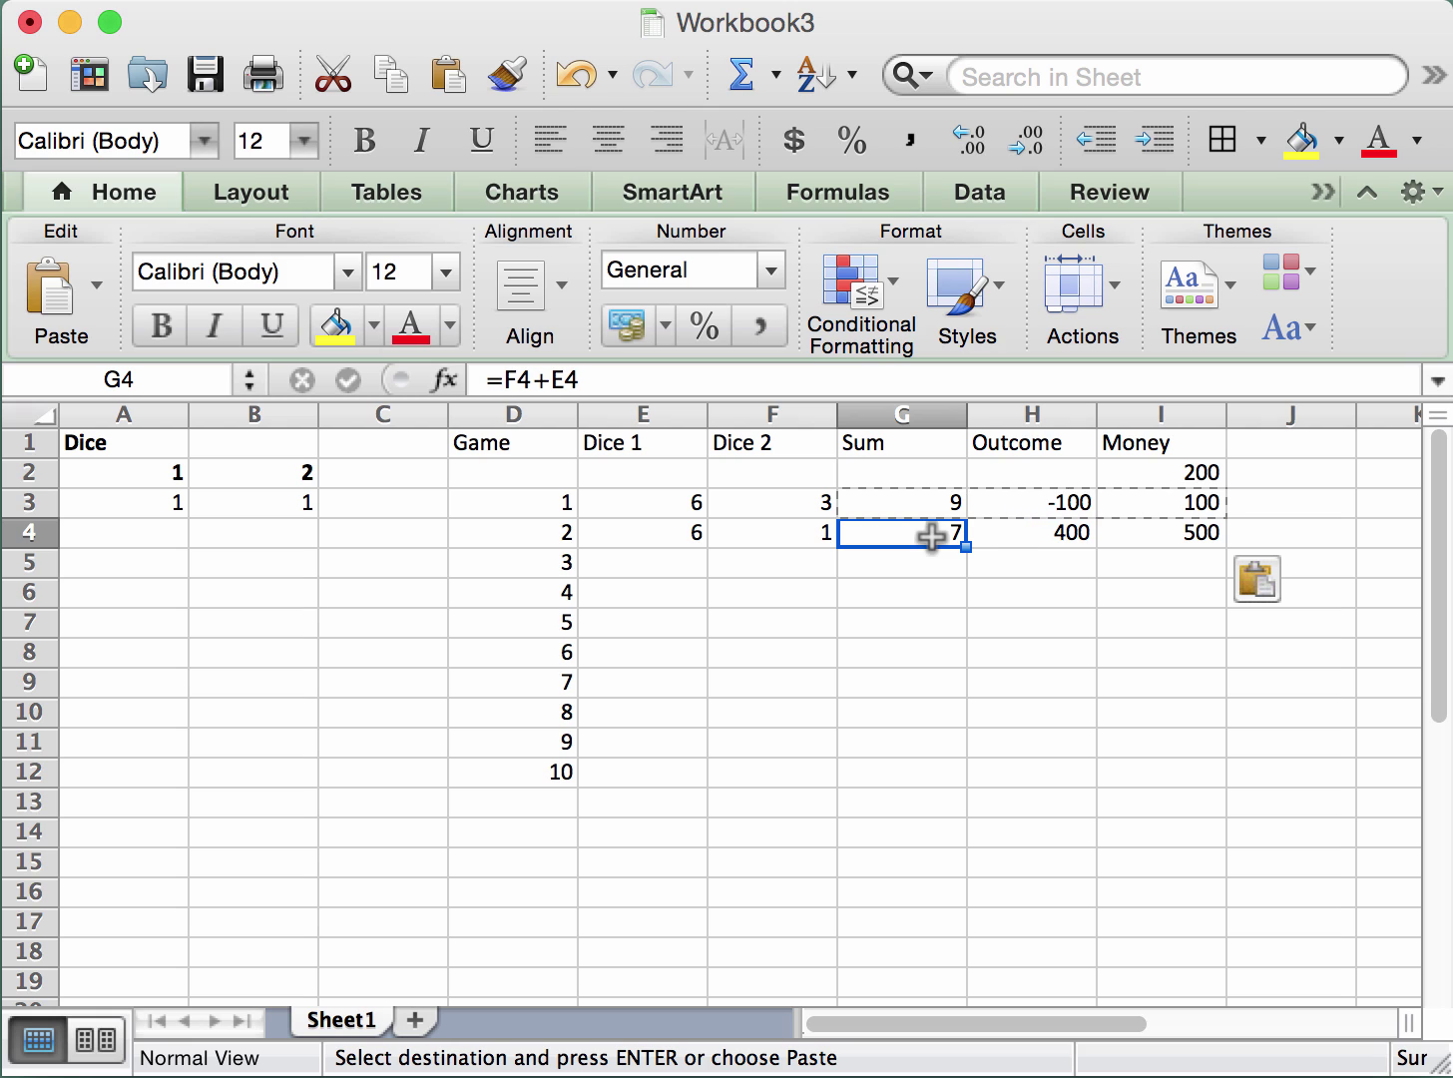
left_click(1015, 536)
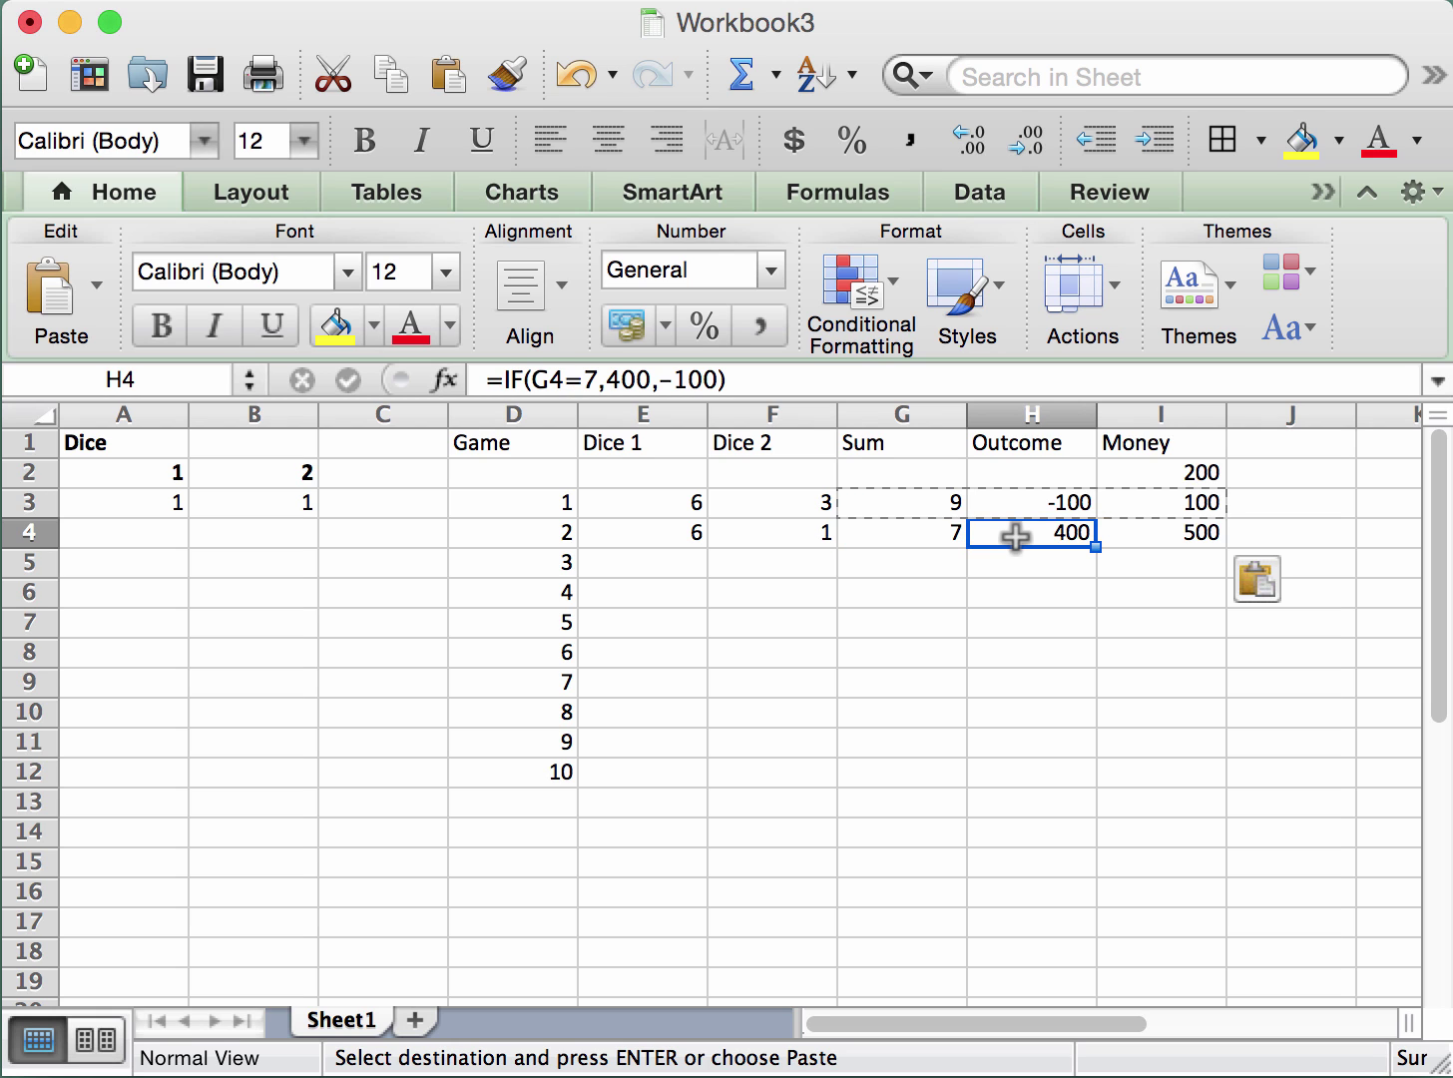
left_click(1144, 499)
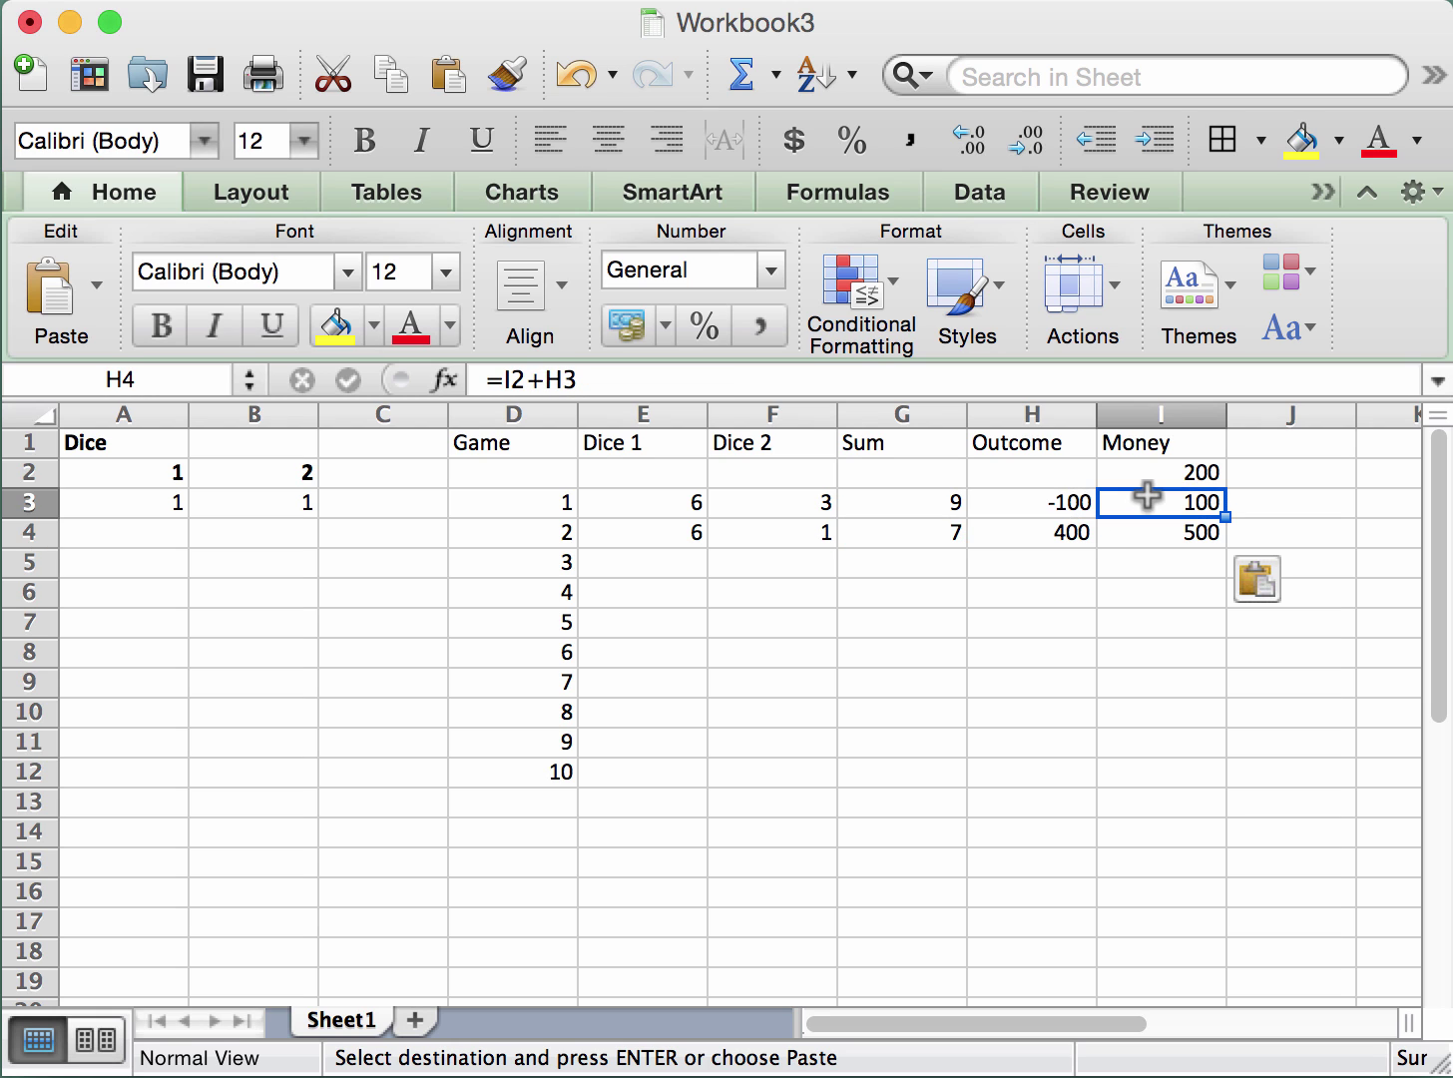
left_click(1148, 537)
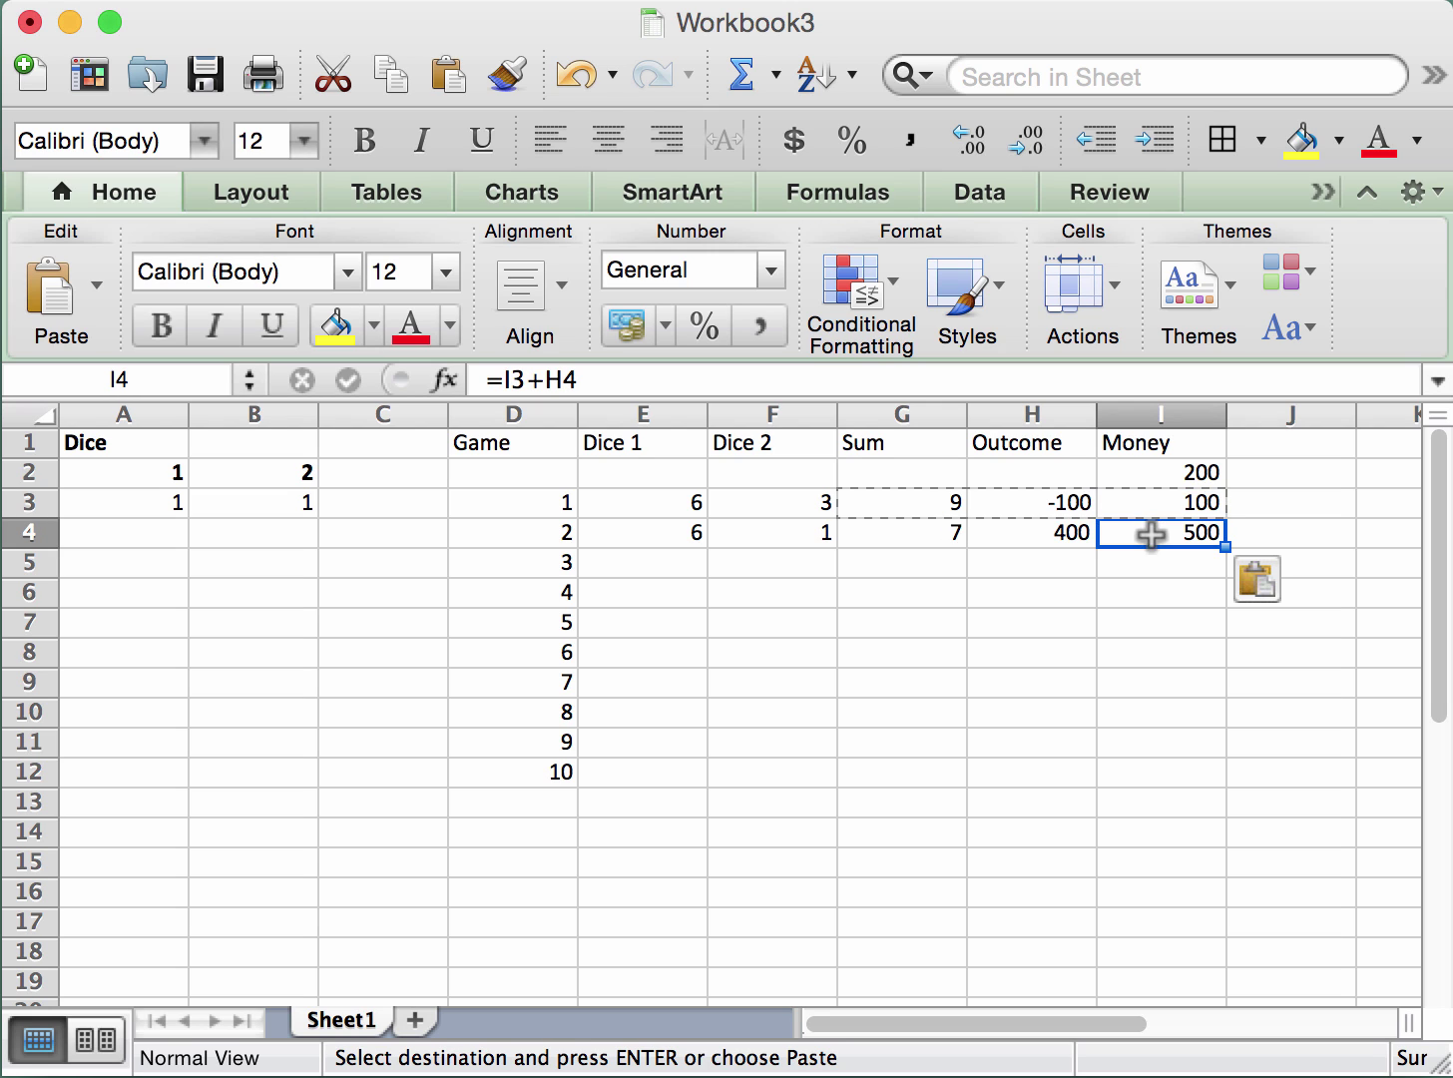
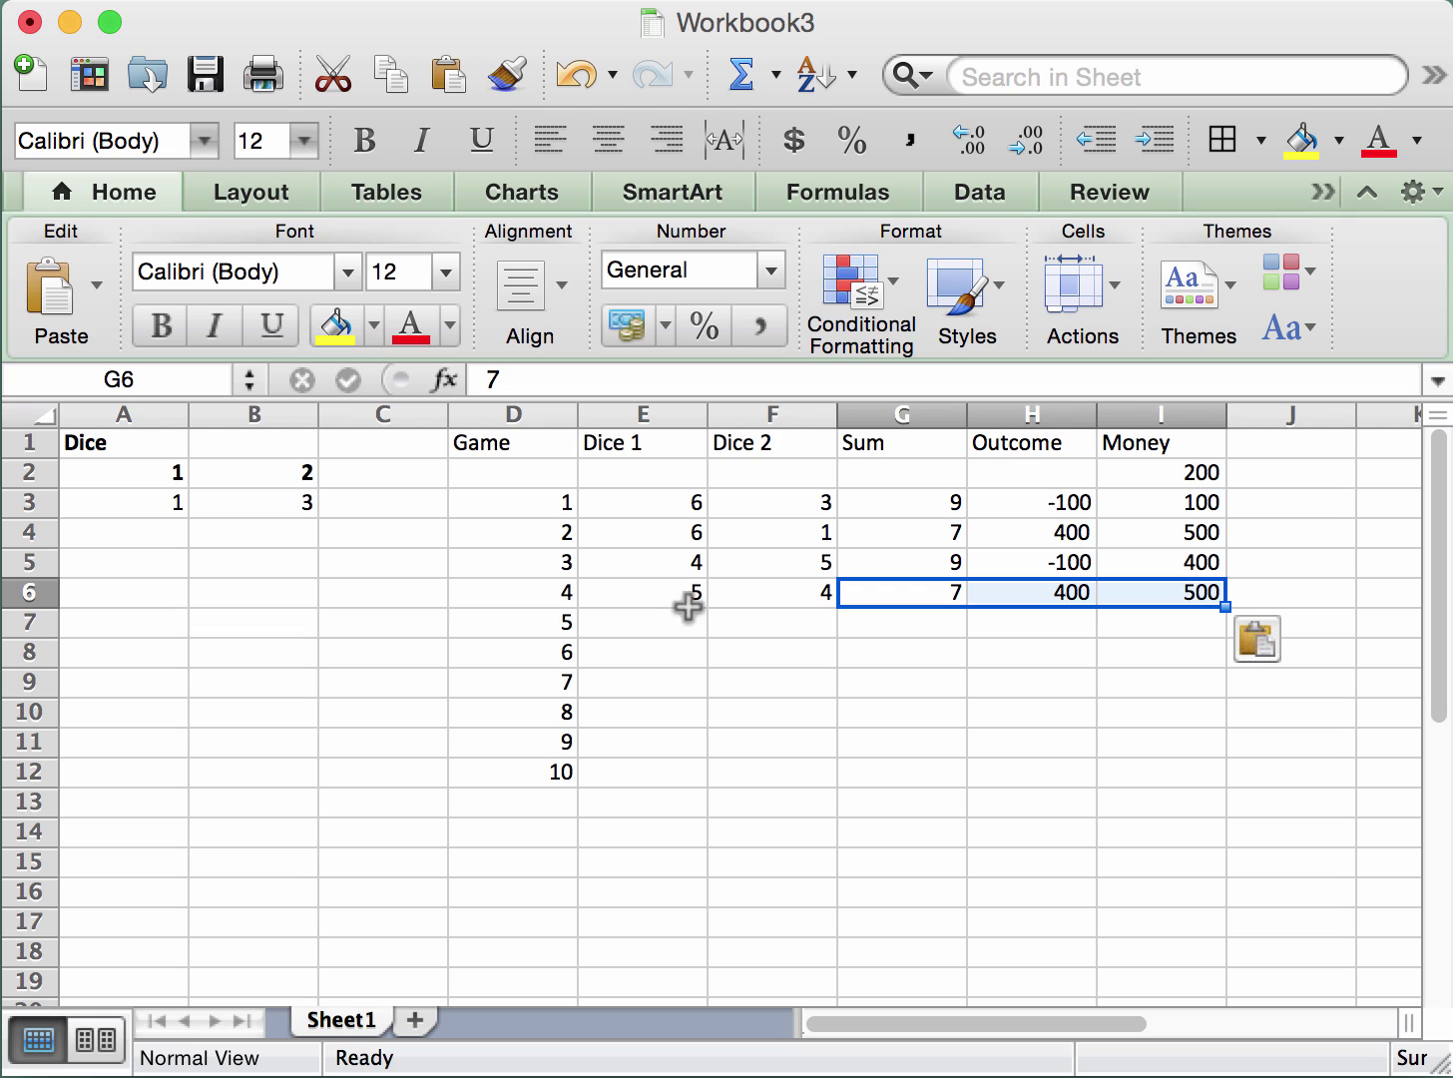
Inspect game 4's sum, outcome and money cells in G6:I6 and compare them with the sum formula in G5.
left_click(921, 645)
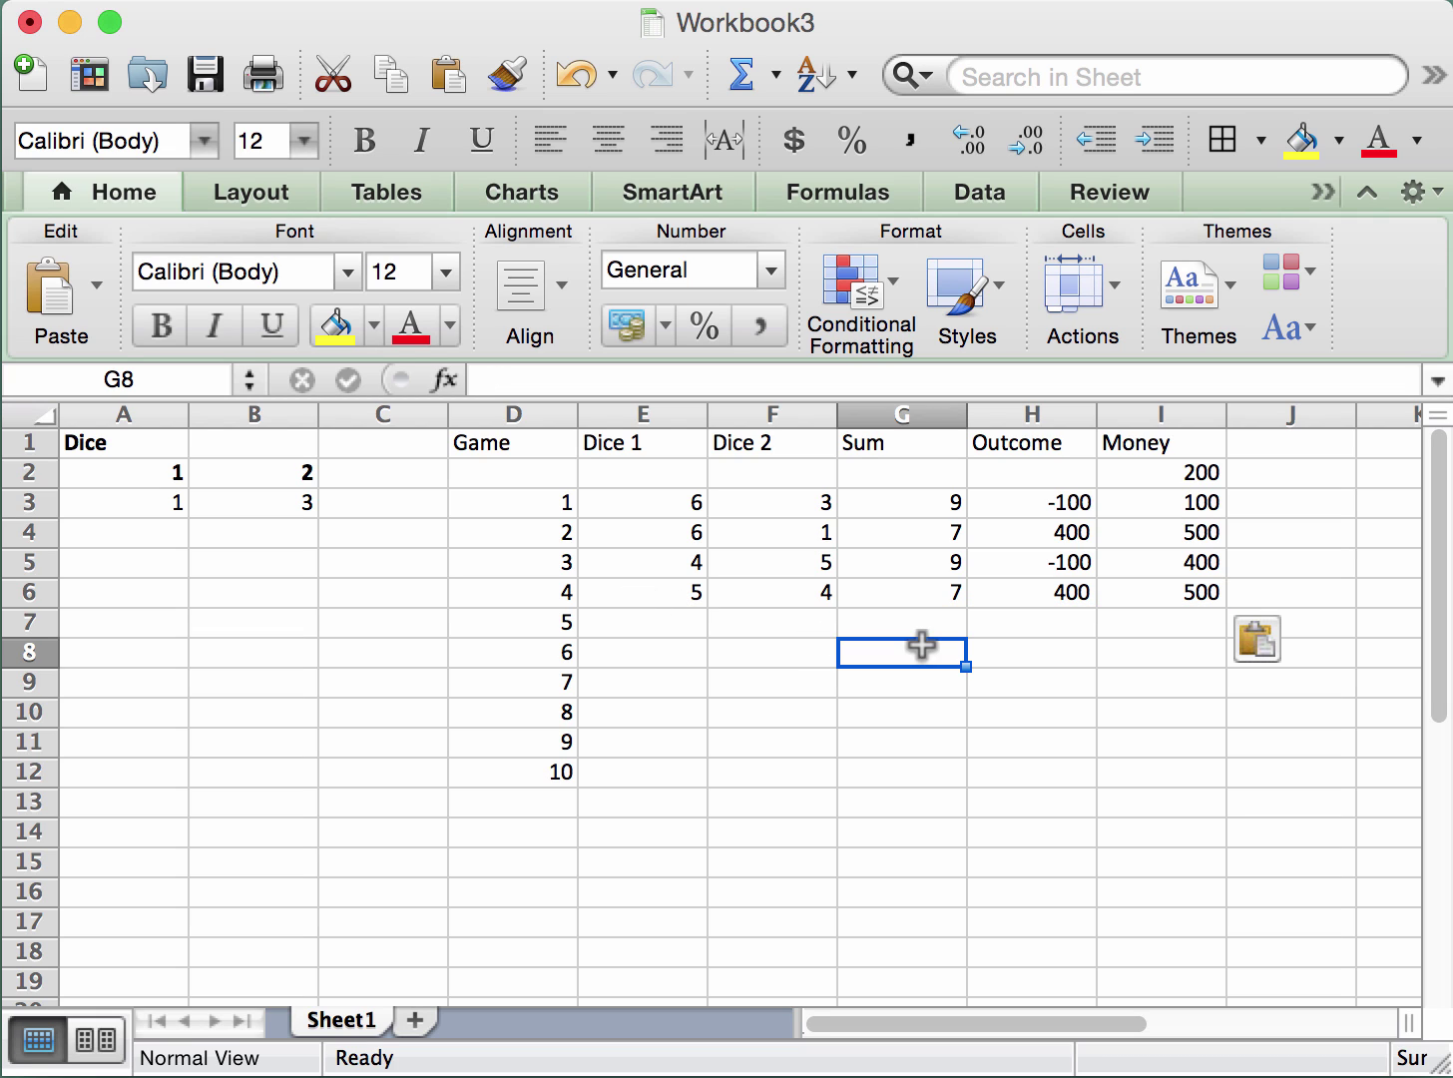
left_click(933, 596)
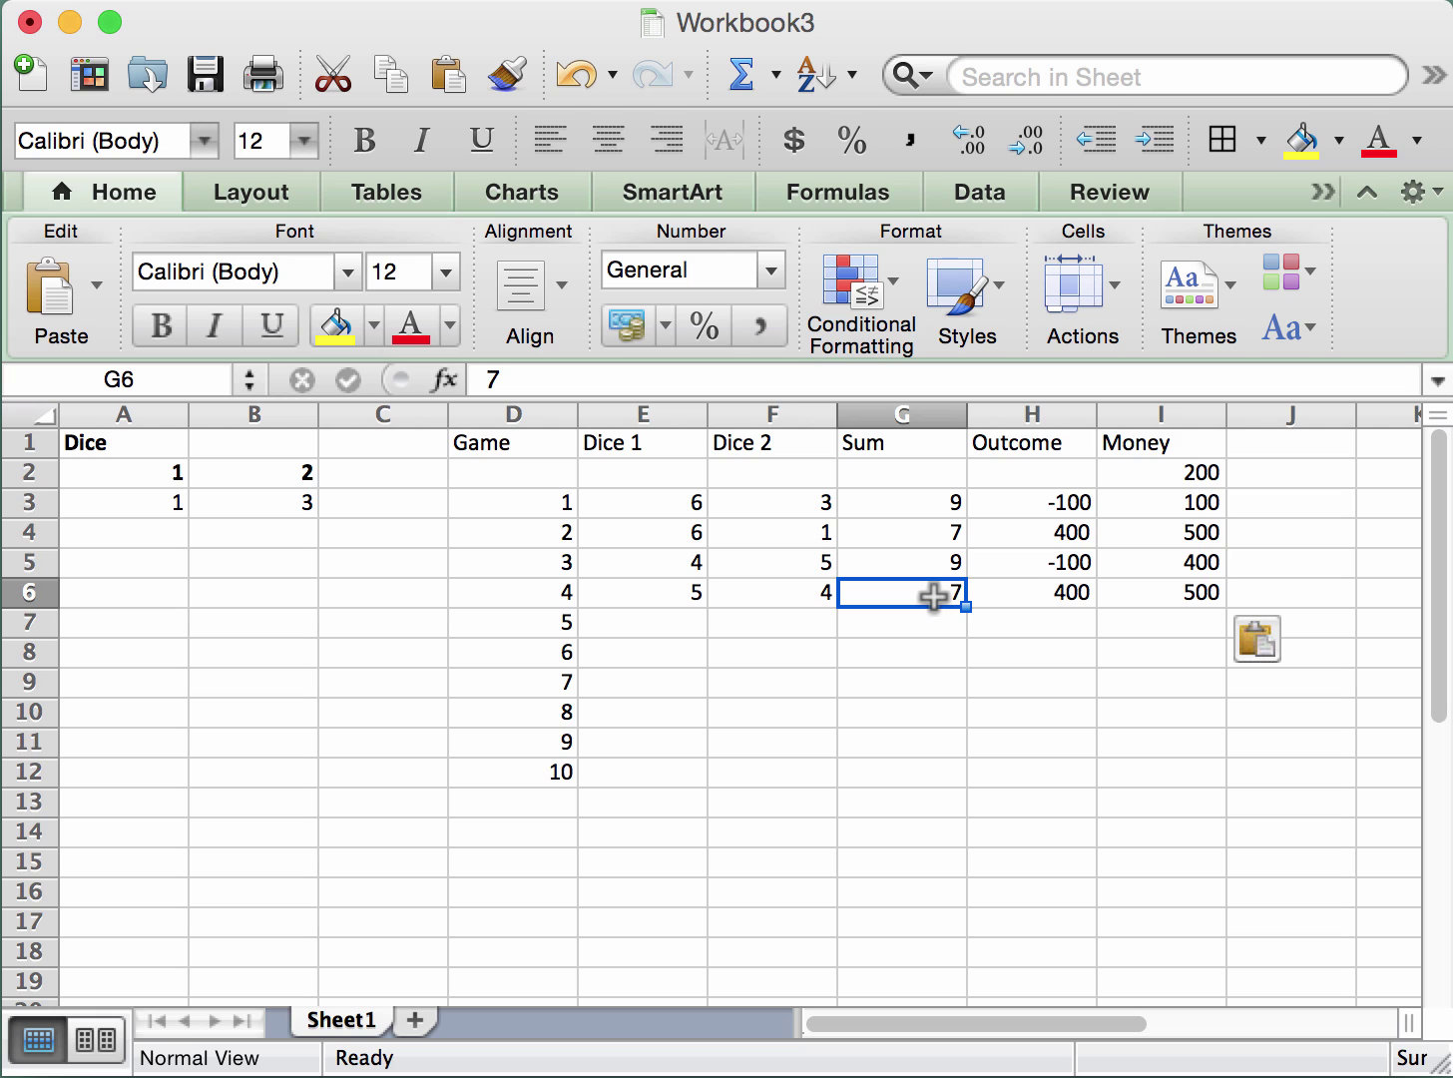
left_click_drag(934, 596, 1152, 590)
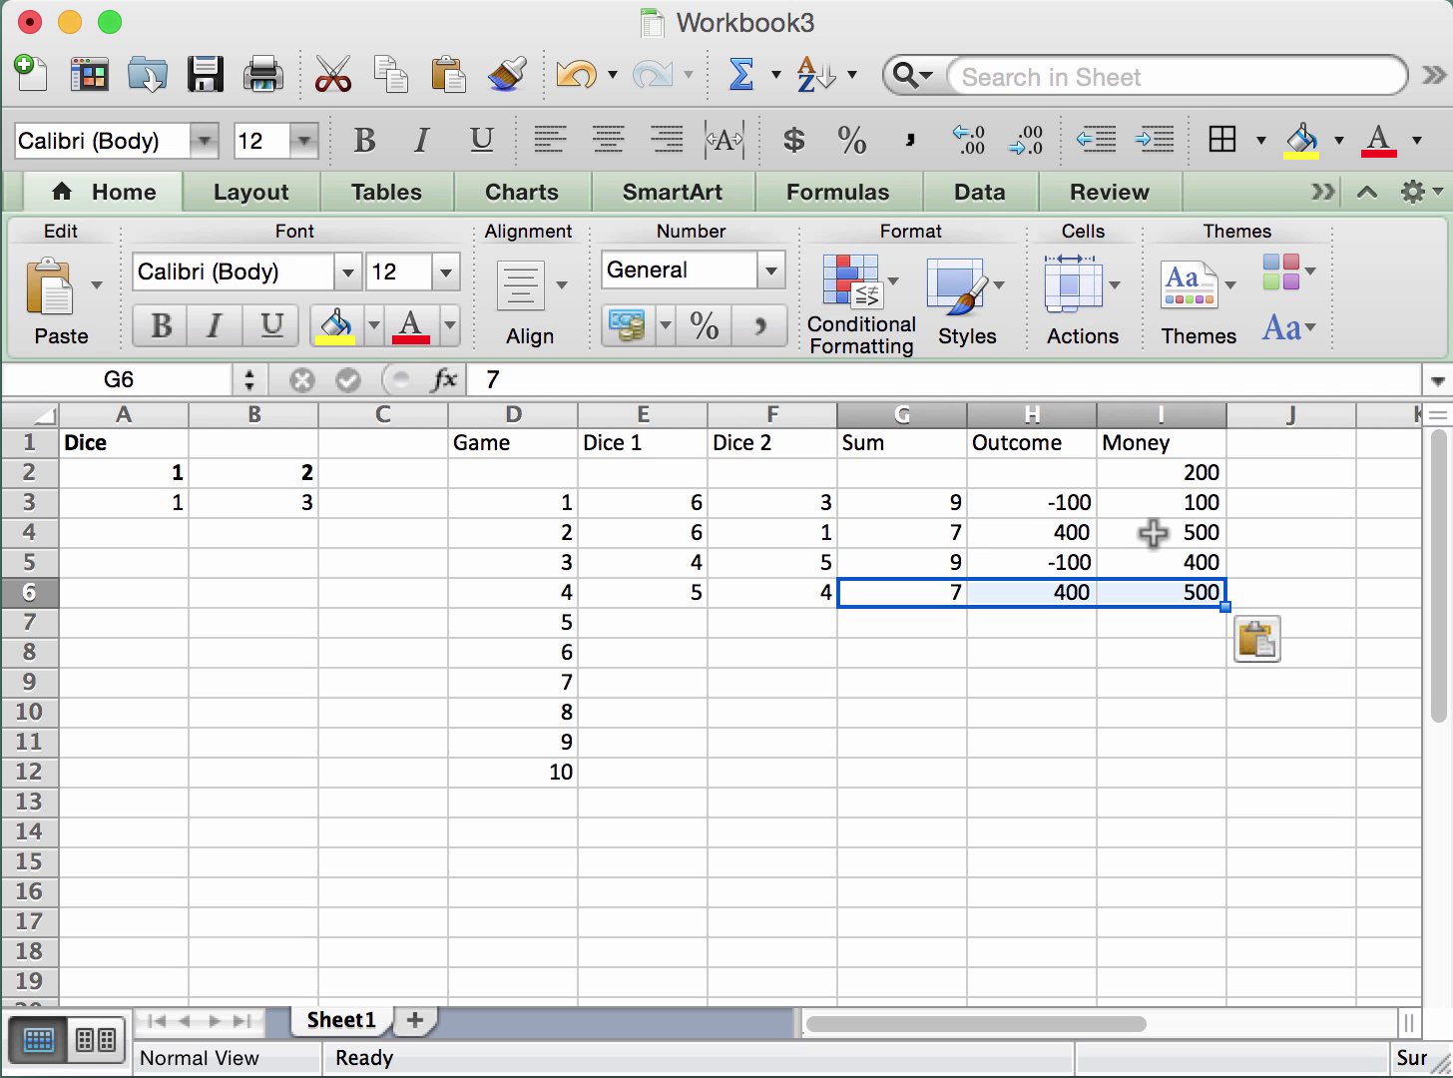
left_click(931, 649)
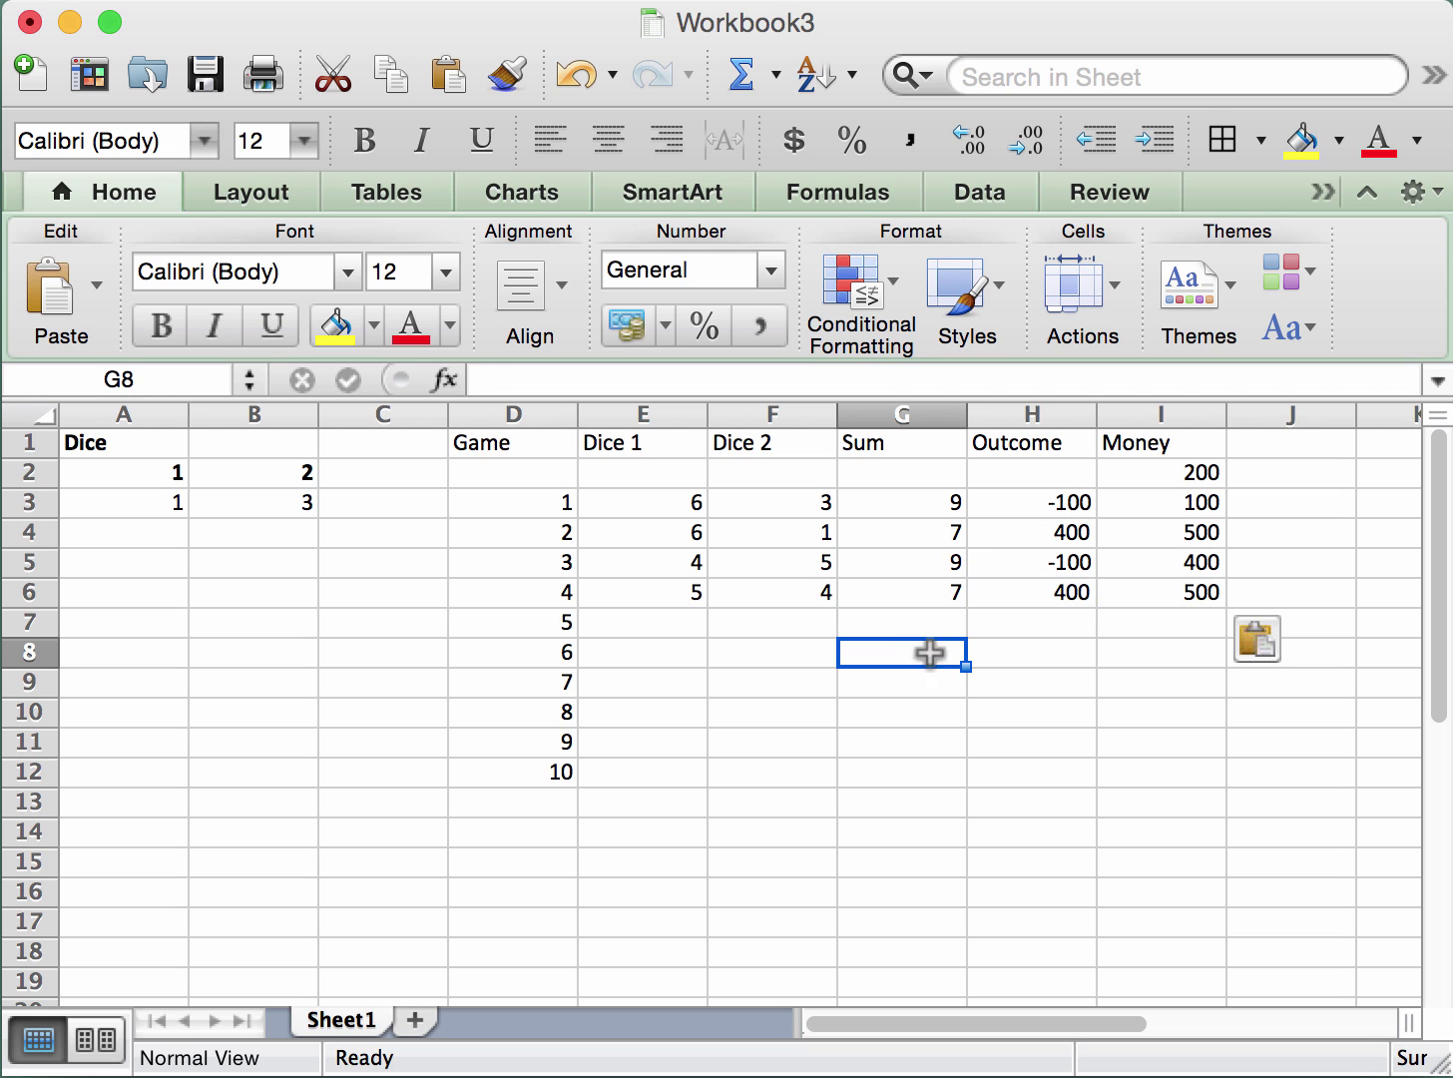
left_click(928, 595)
left_click(926, 564)
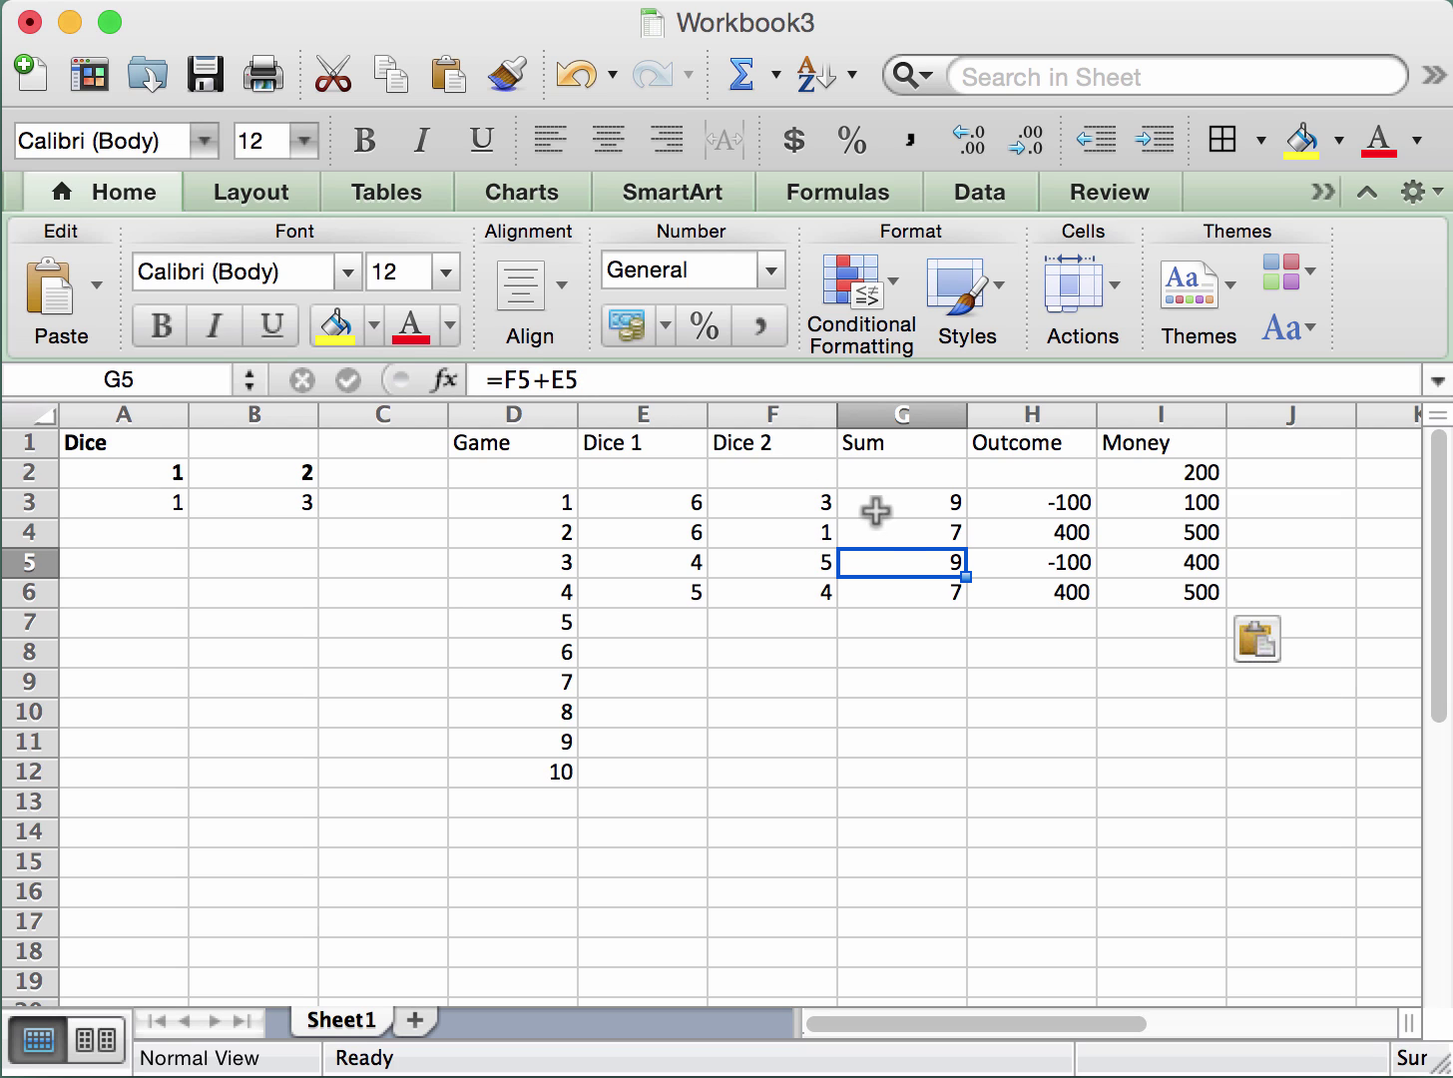
Clear the fixed values in game 4's sum, outcome and money cells, G6:I6.
left_click(902, 599)
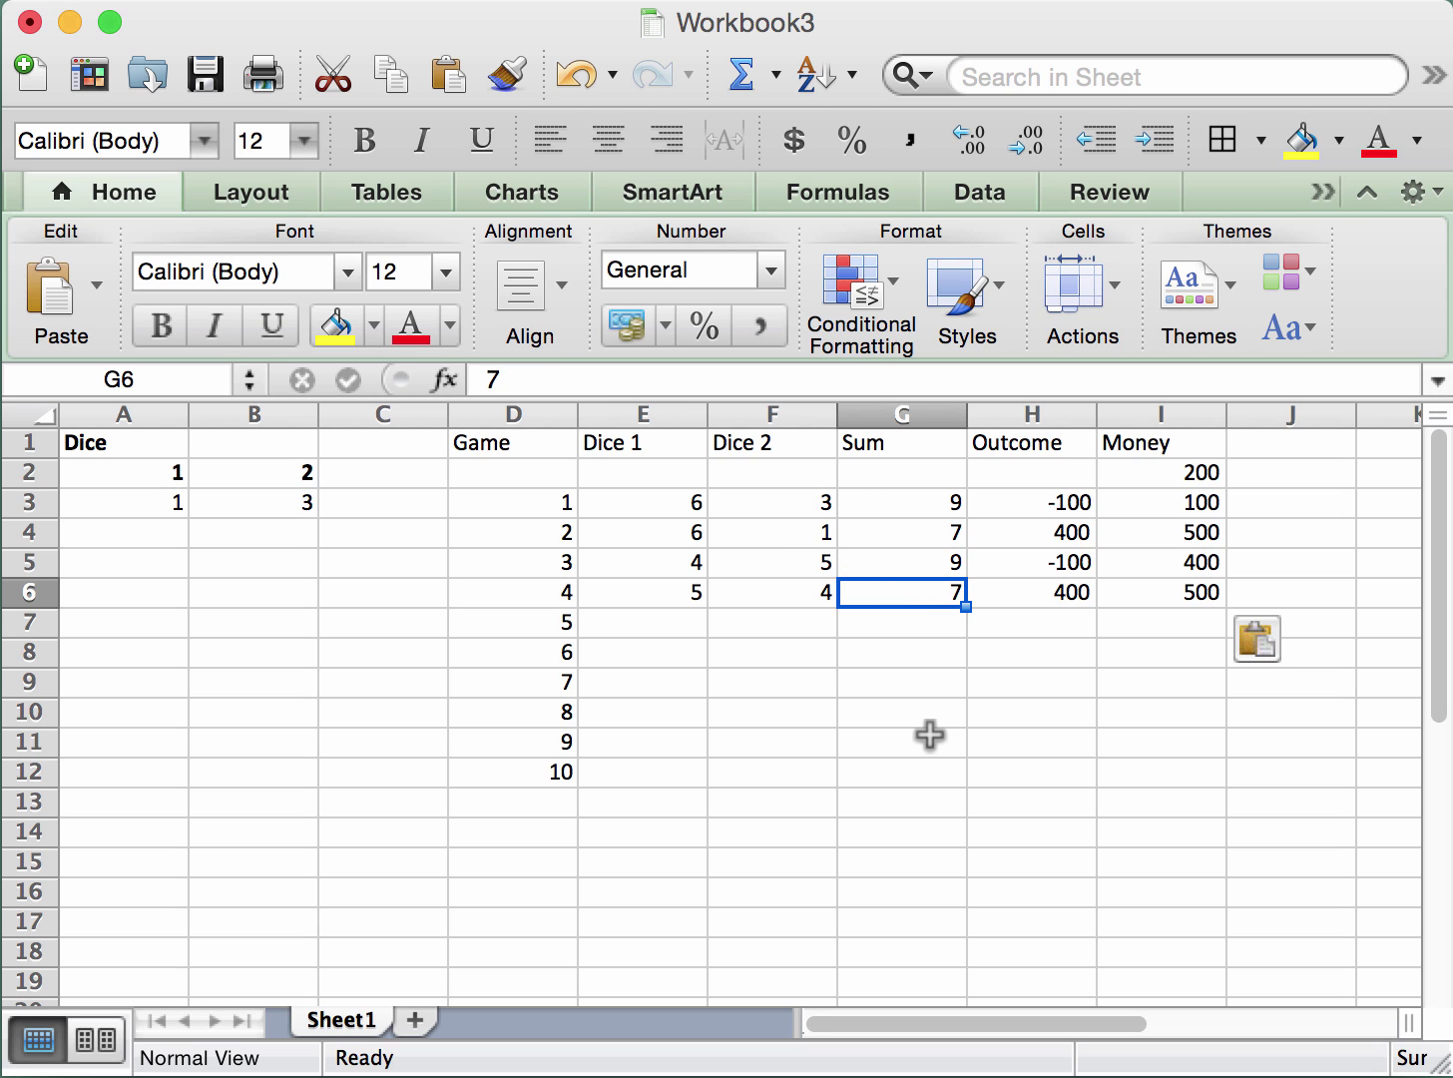
key("shift+Right")
key("shift+Right")
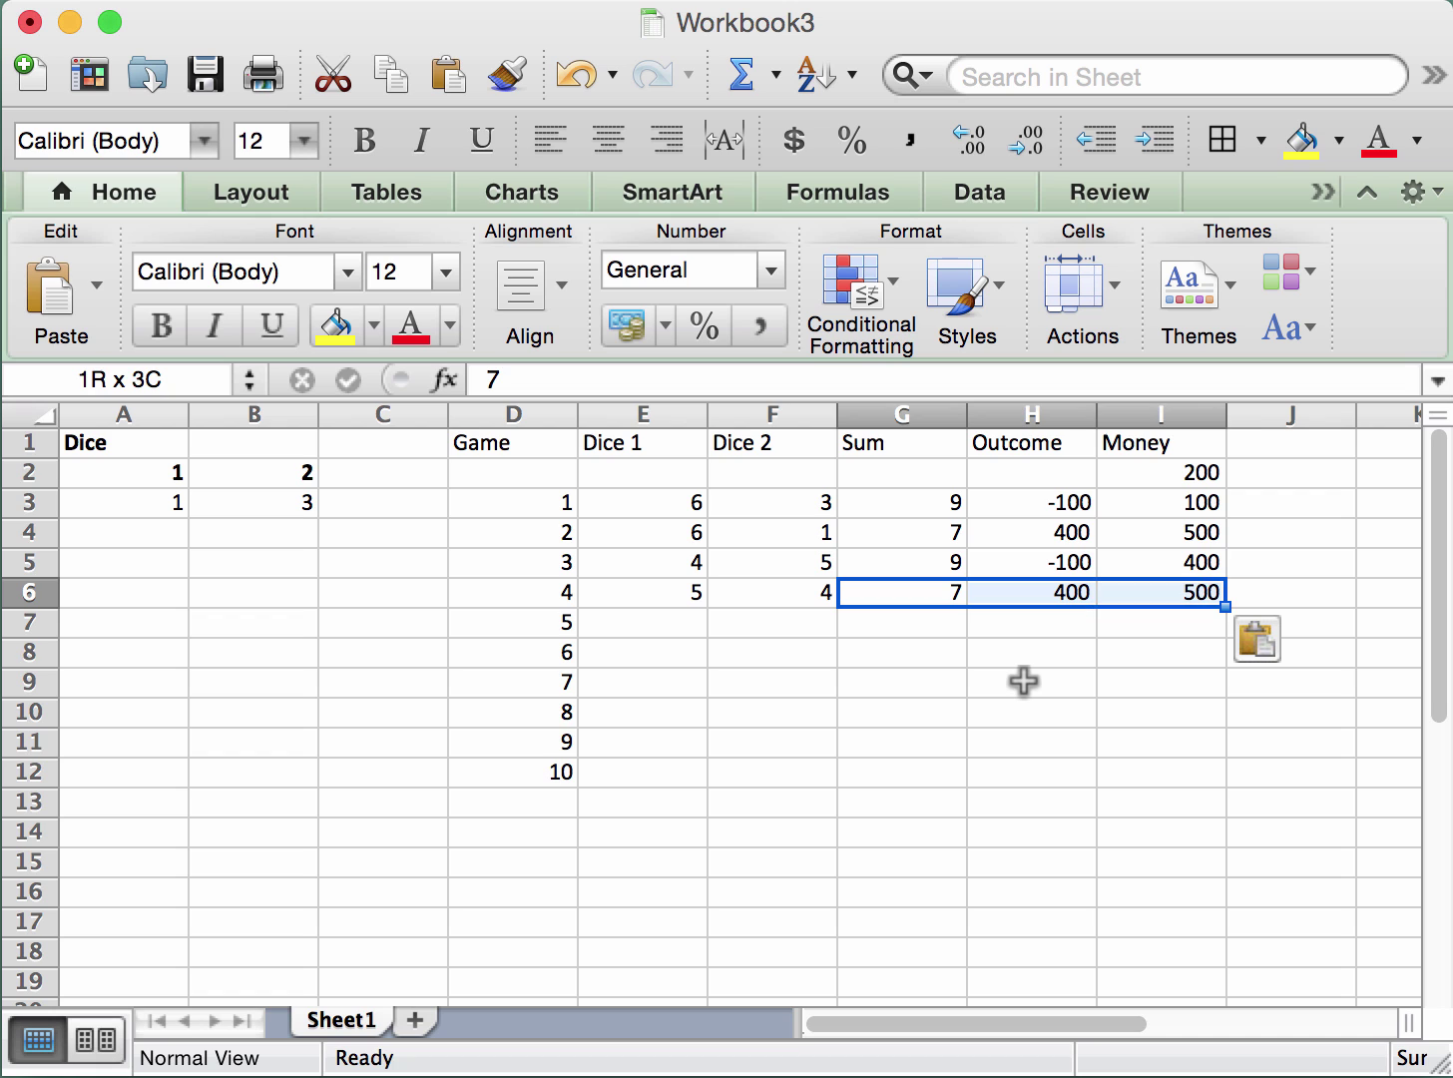
key("BackSpace")
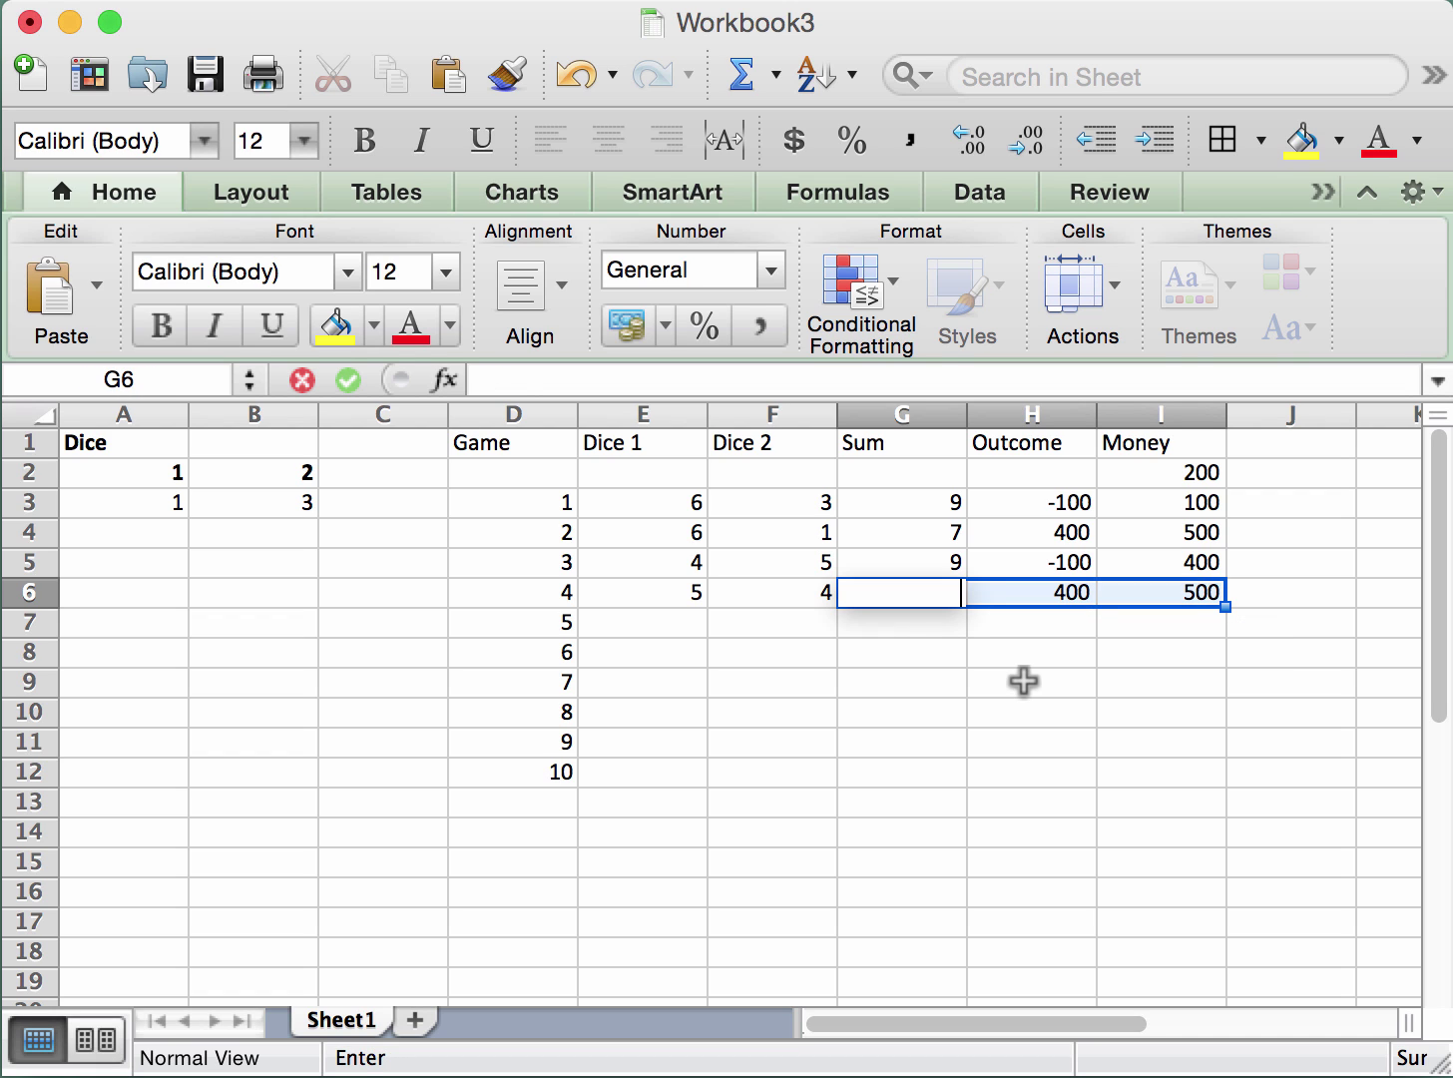
key("Return")
key("BackSpace")
key("Return")
key("BackSpace")
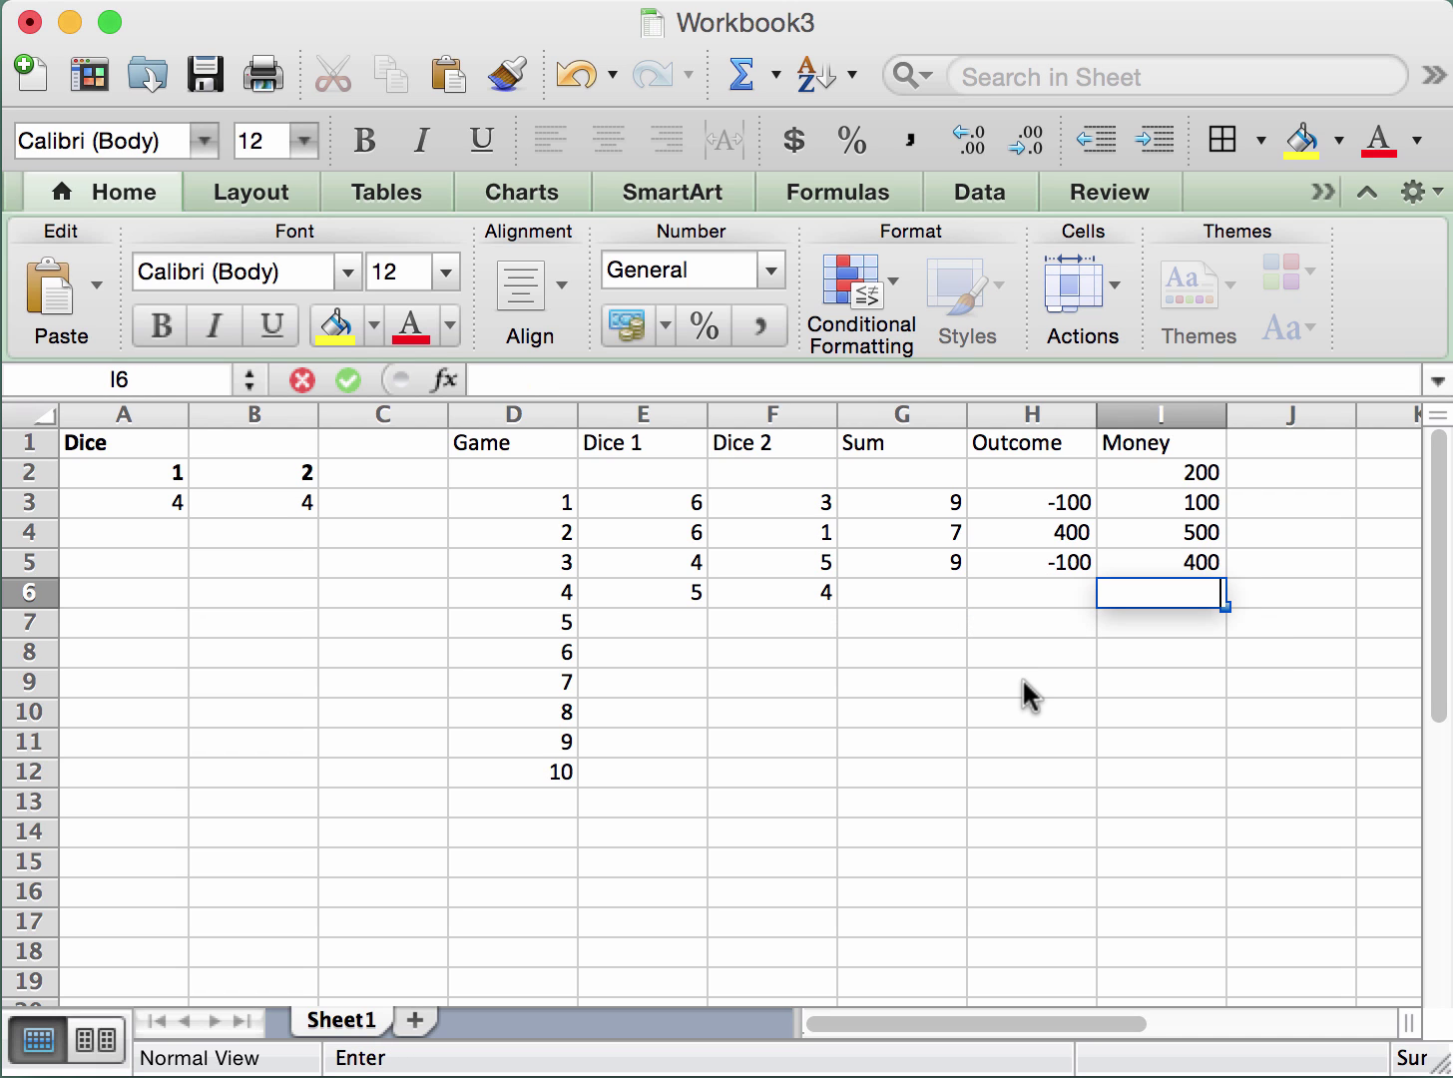
left_click(1022, 681)
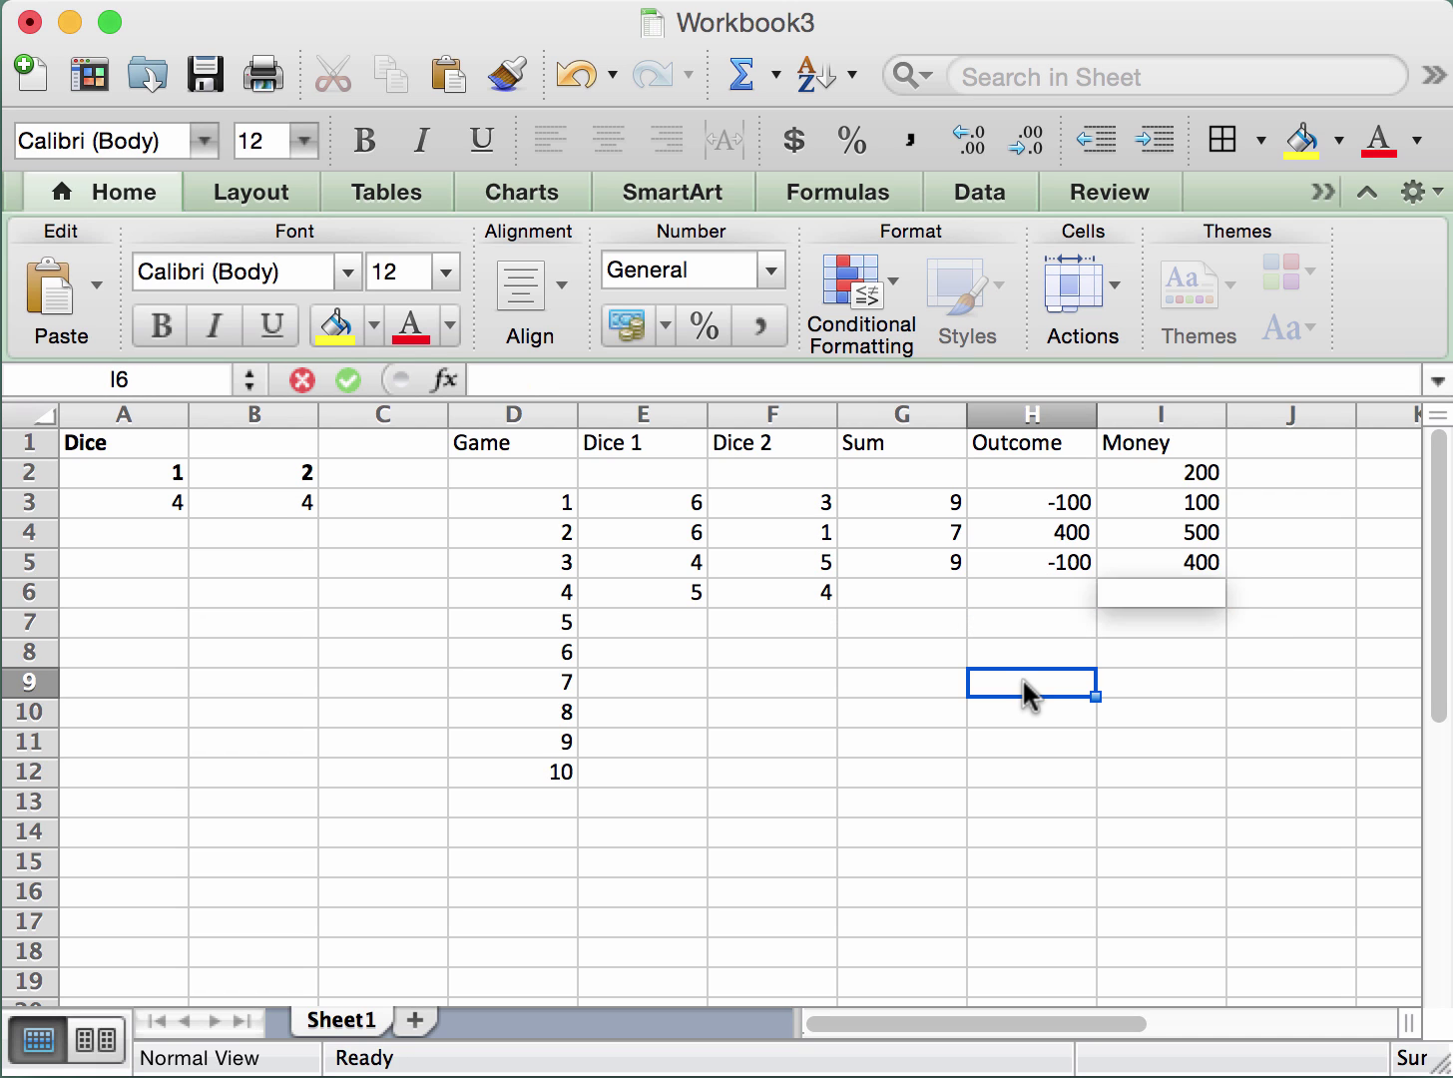
Copy the sum, outcome and money formulas of game 3 from G5:I5 into G6:I6 for game 4.
left_click(928, 565)
left_click(1046, 565)
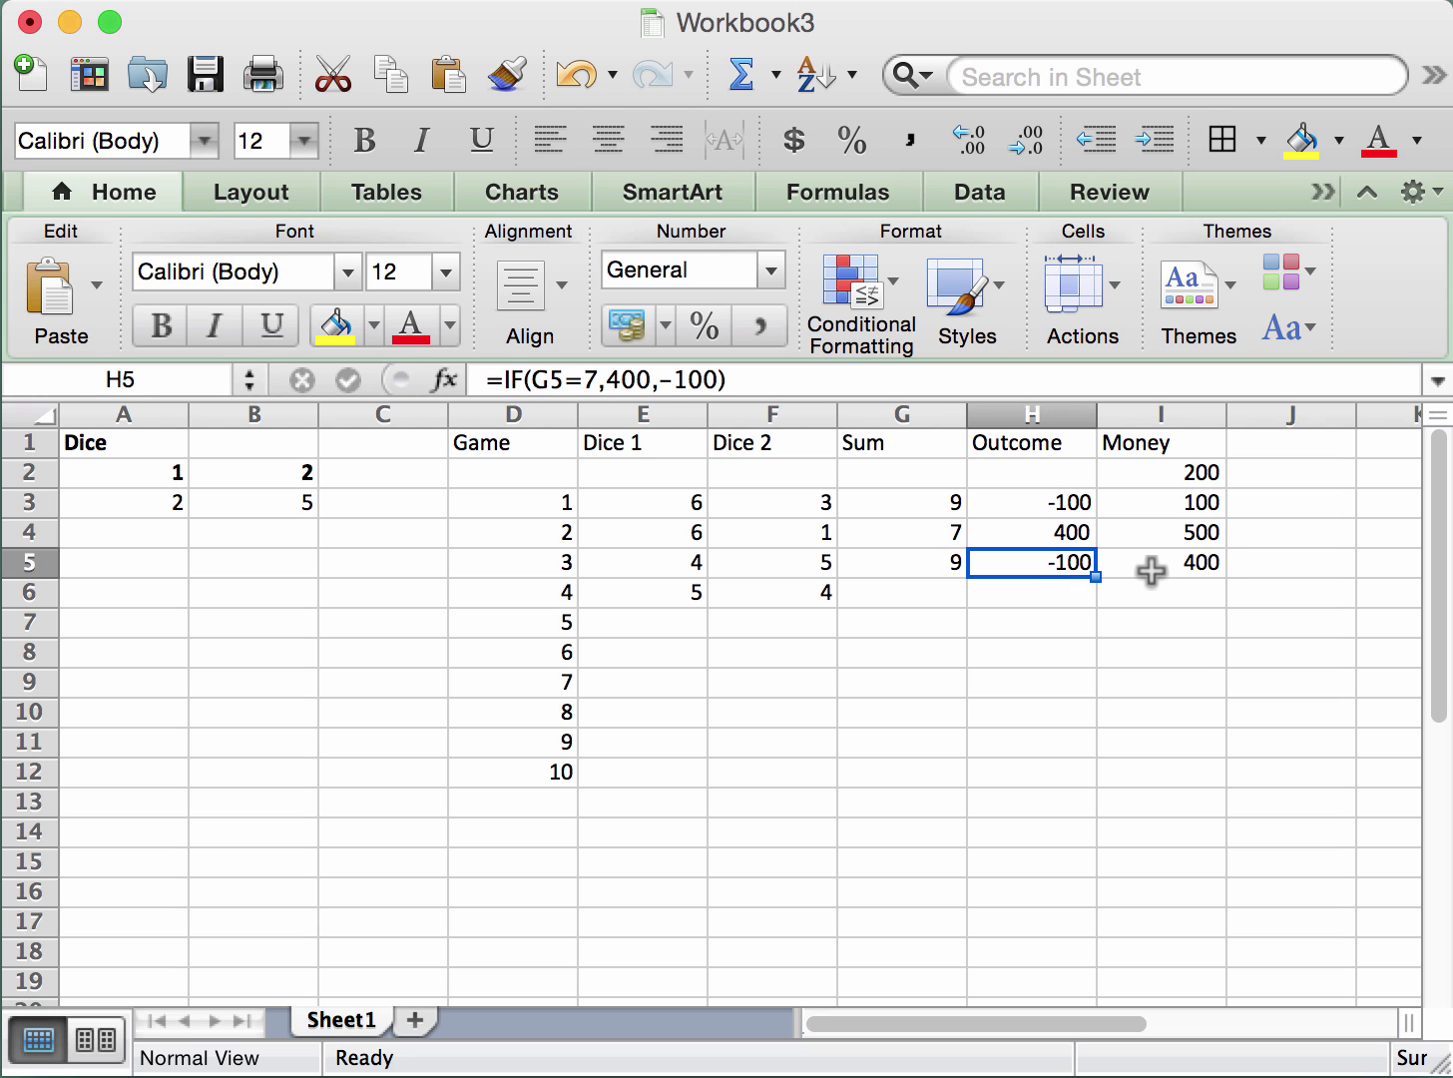
left_click(1151, 566)
left_click(944, 644)
left_click(935, 566)
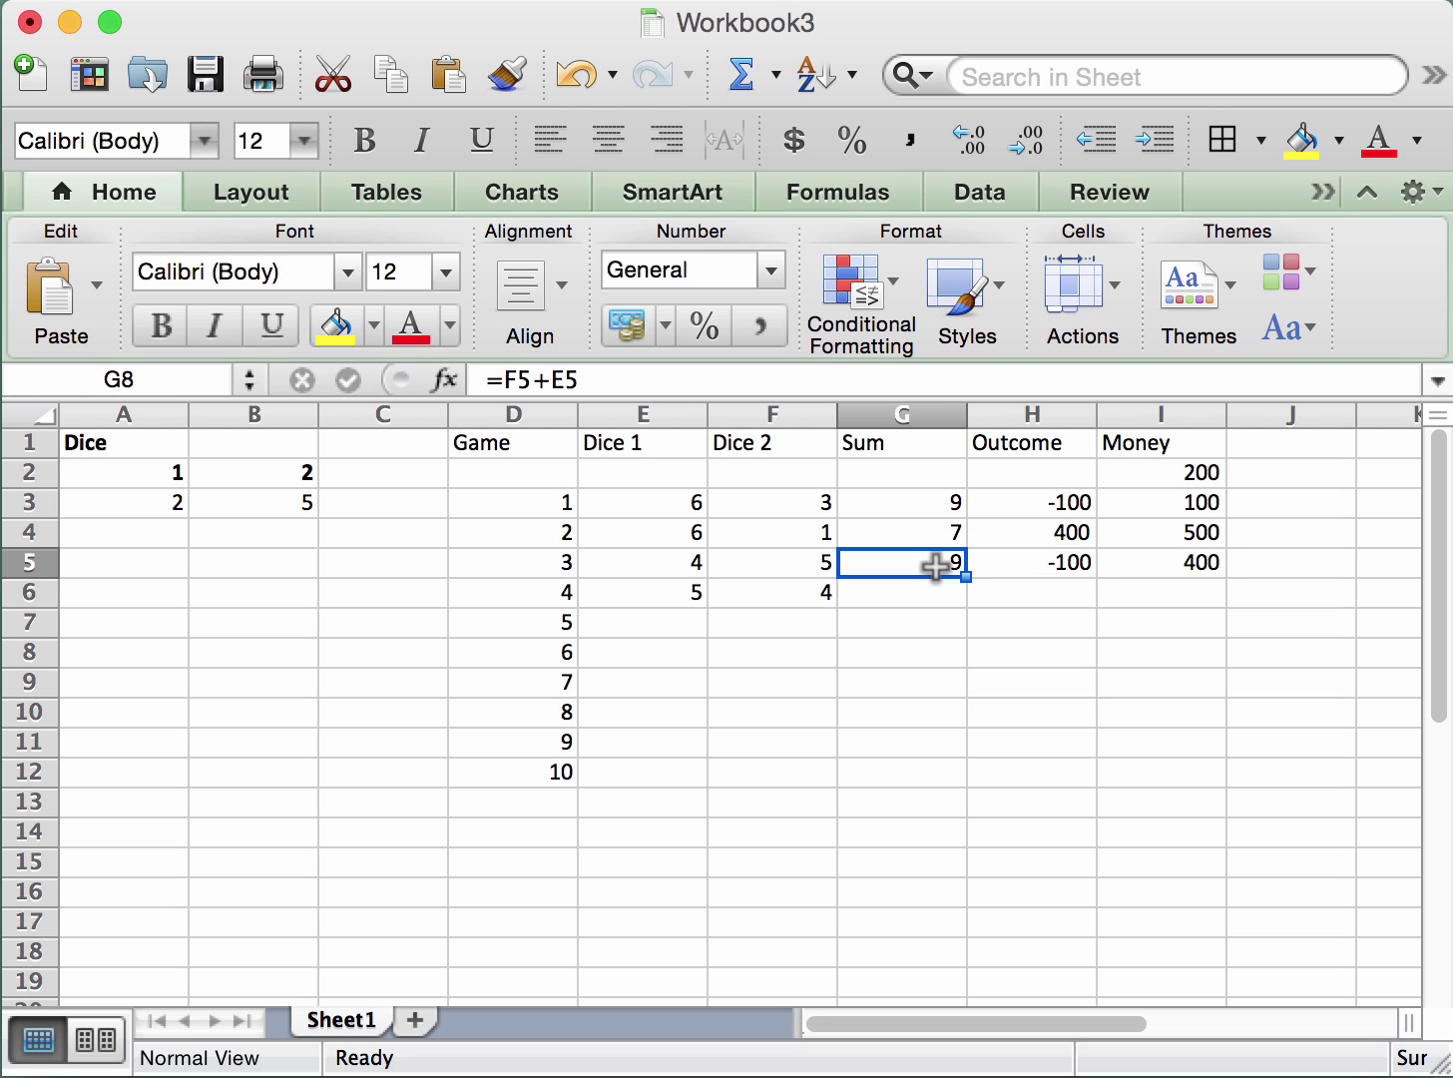
left_click_drag(935, 566, 993, 563)
left_click_drag(1088, 565, 1118, 563)
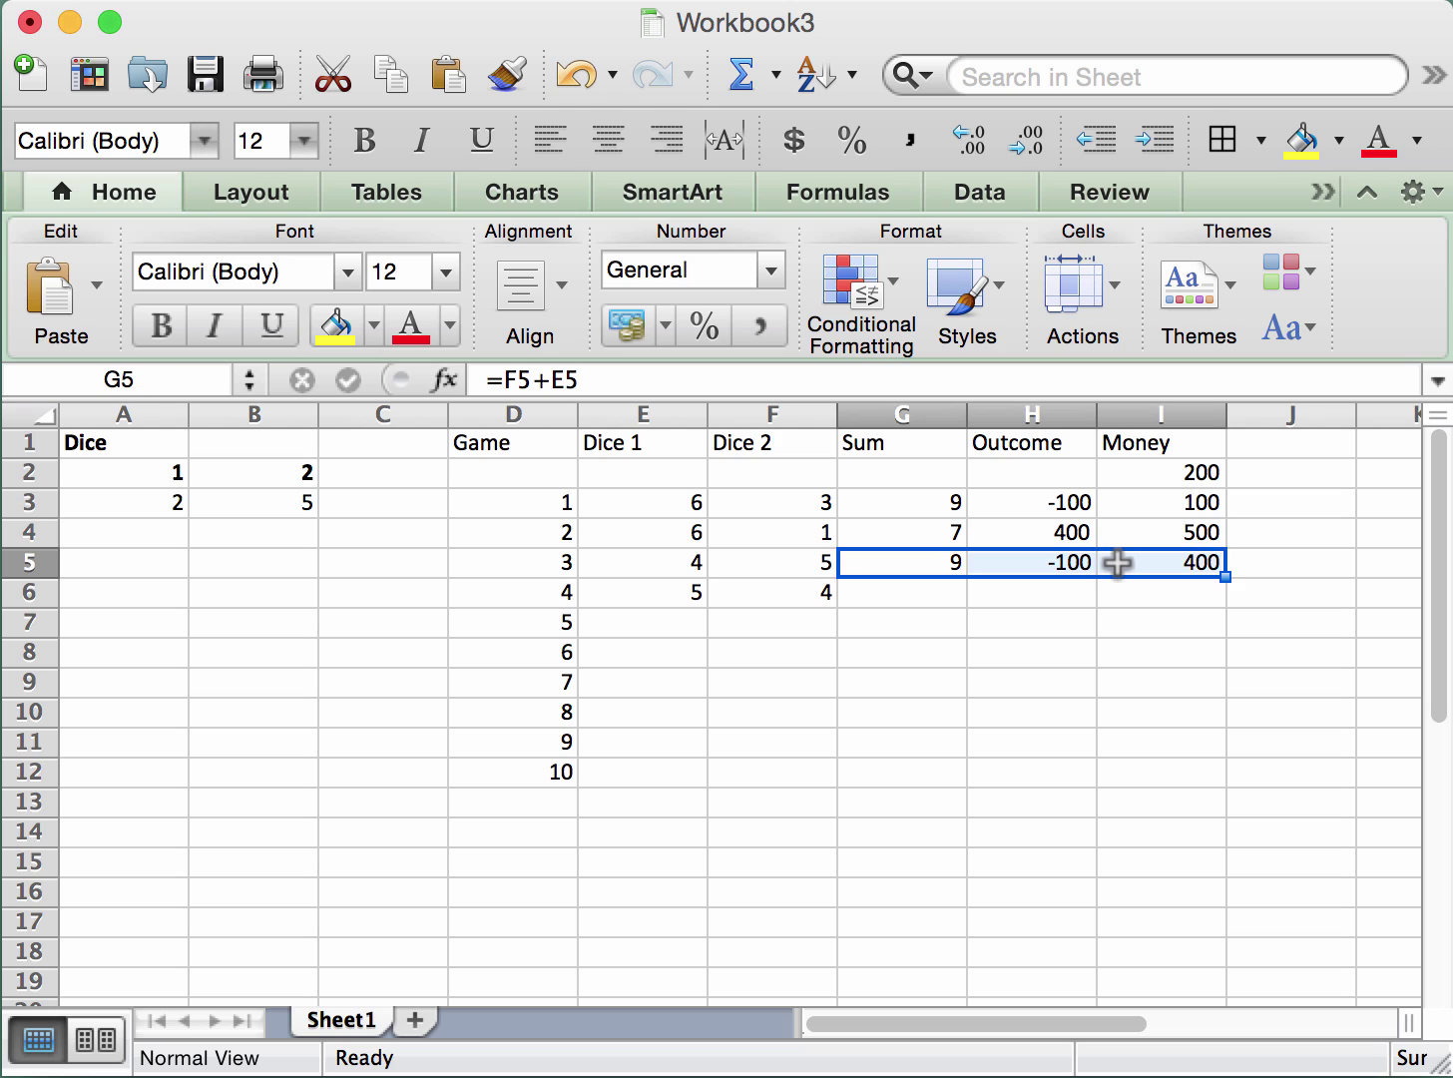
key("cmd+c")
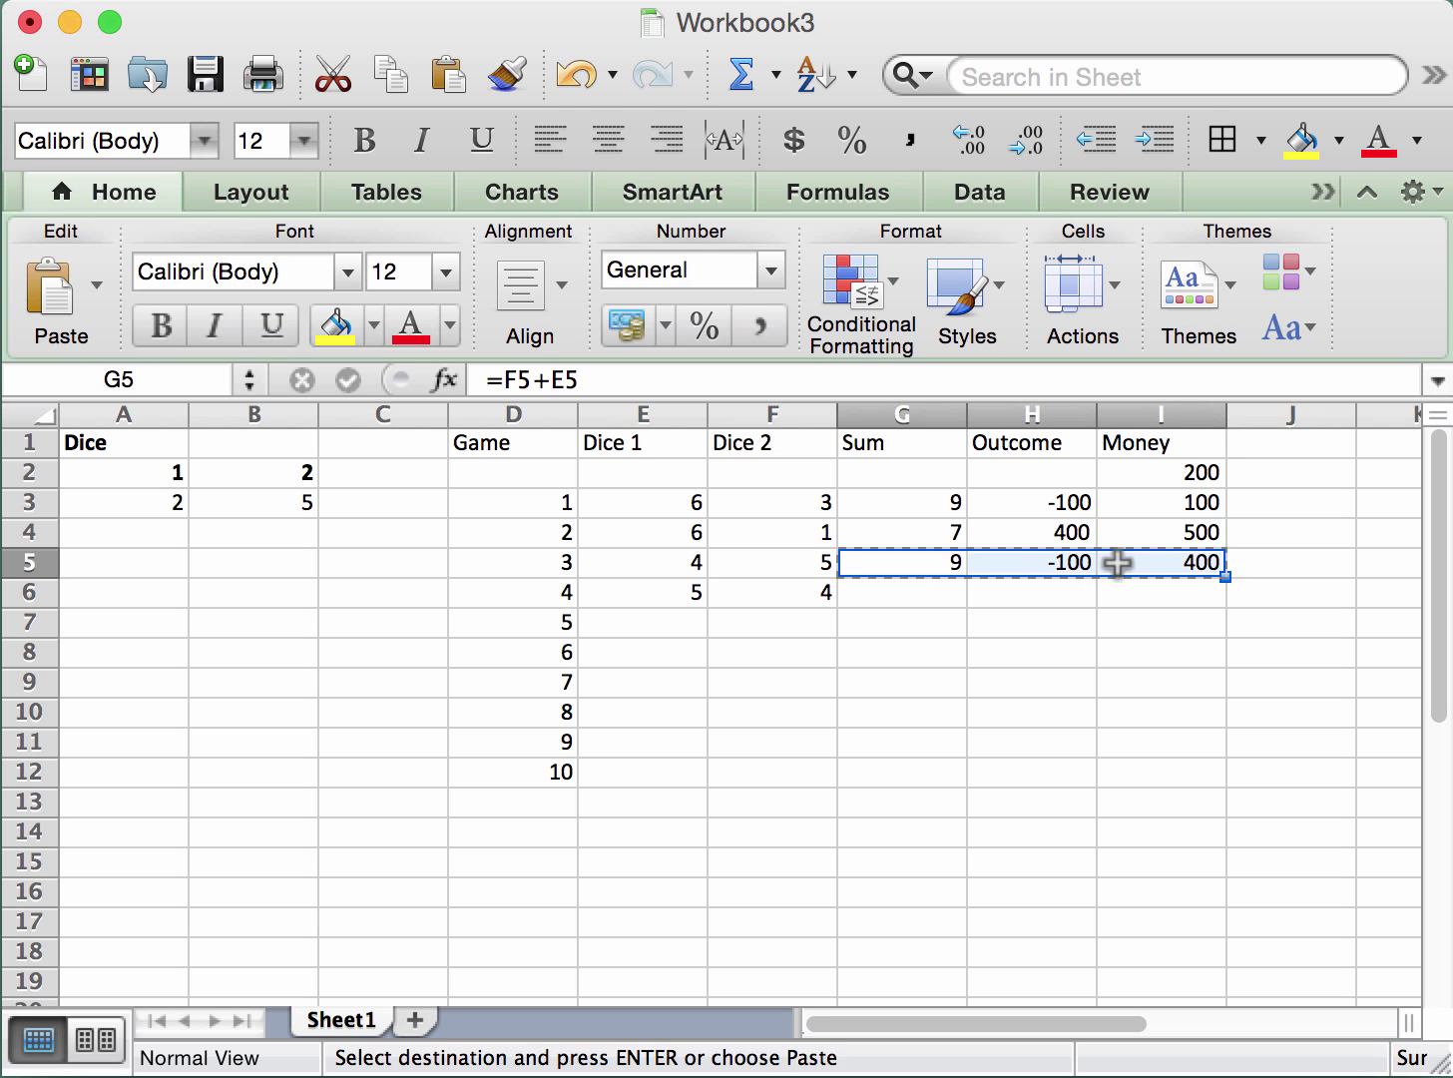
left_click(915, 592)
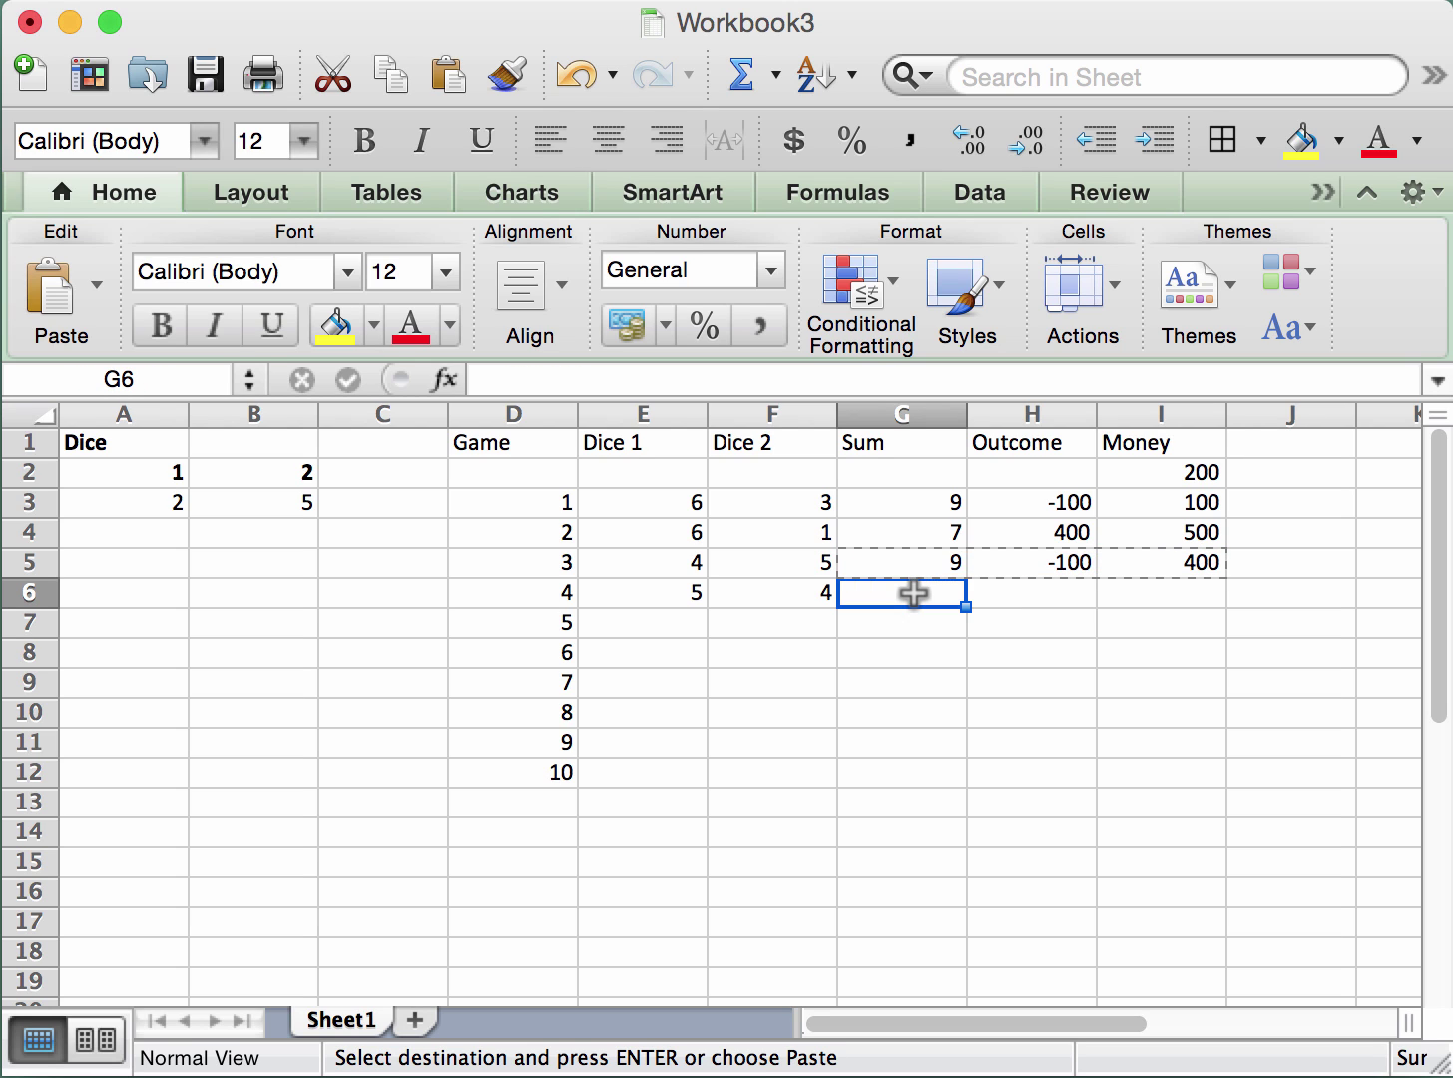
key("super+v")
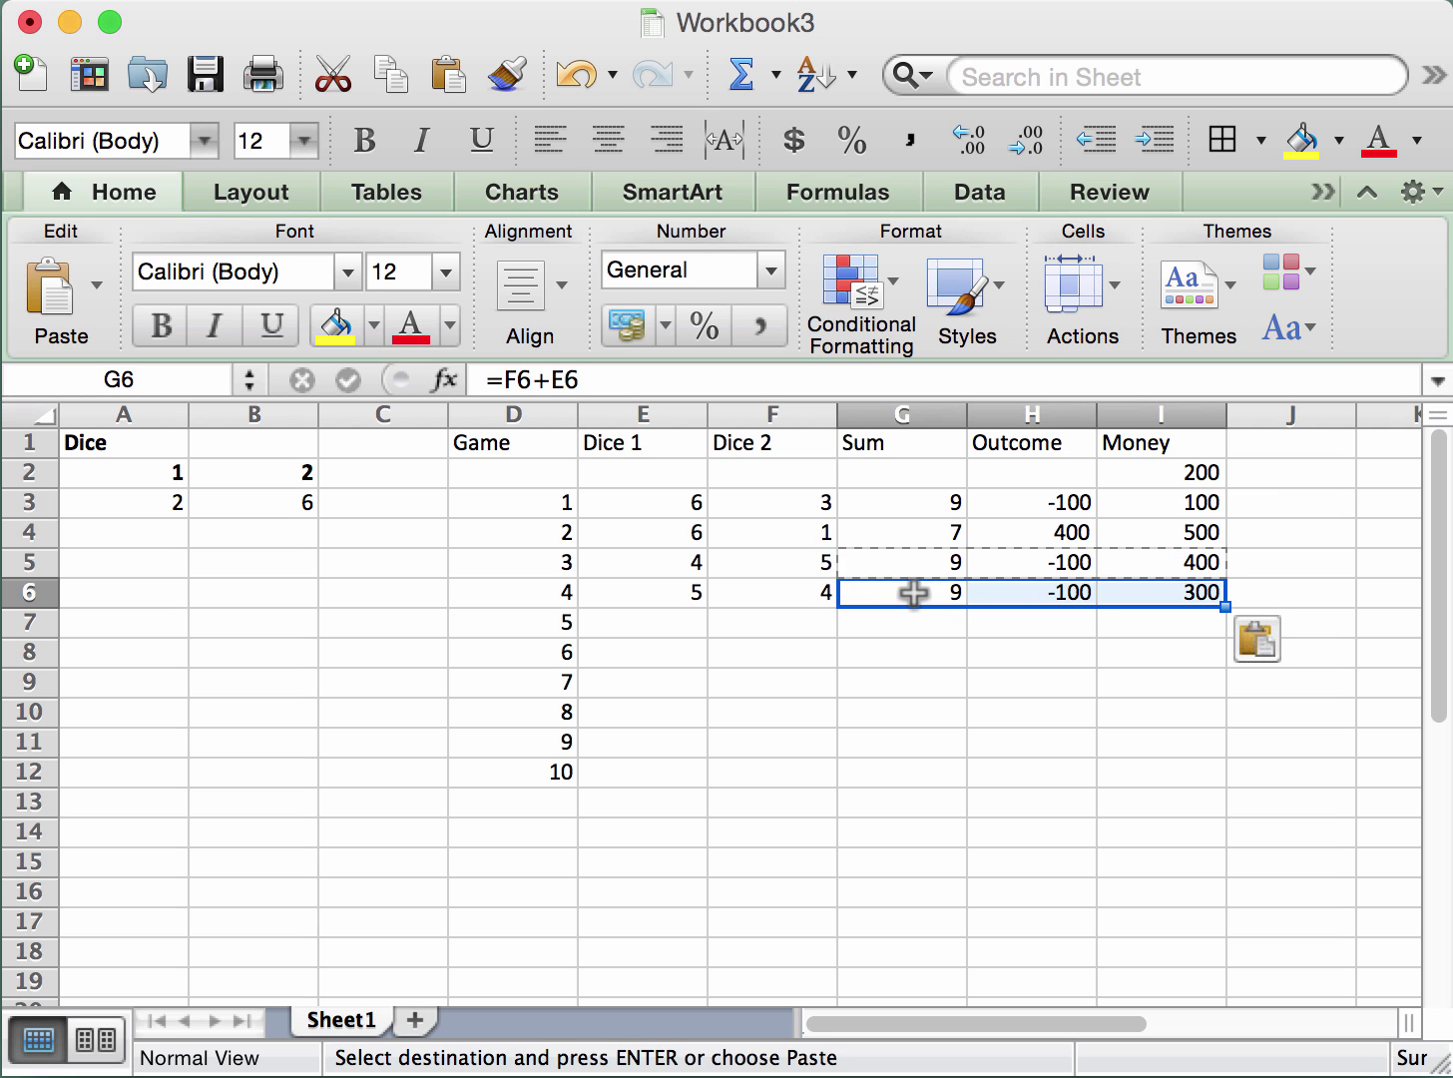
left_click(935, 650)
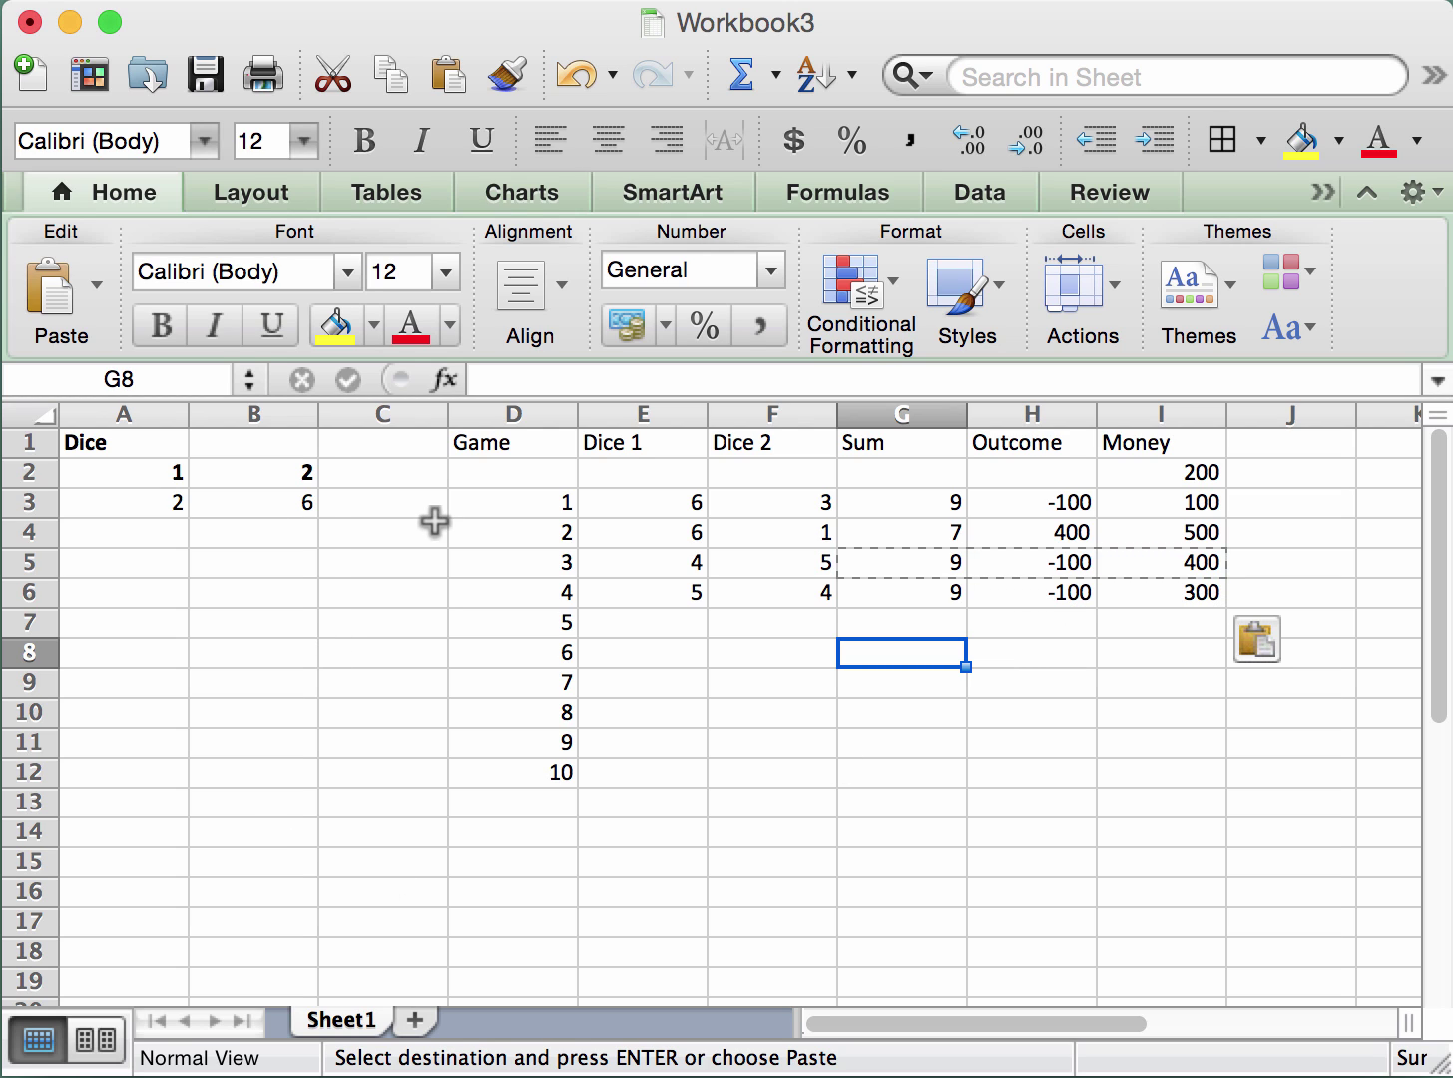
Re-roll the two dice and record game 5's roll in E7:F7 as 5 and 2.
left_click(383, 514)
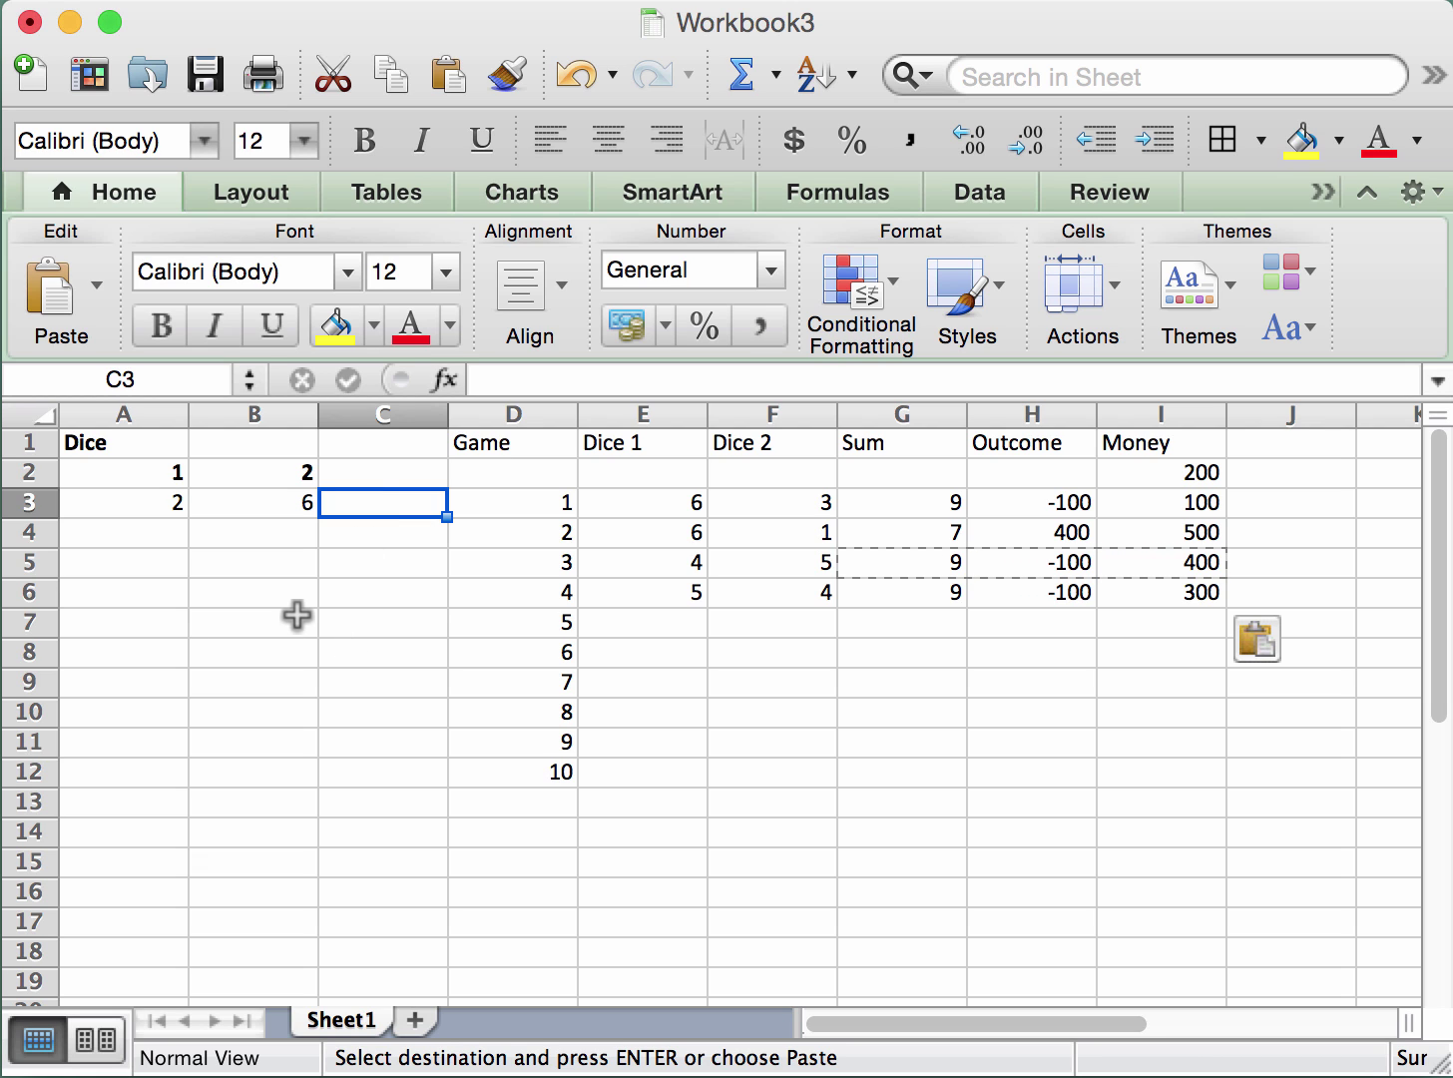
key("Delete")
scroll(296, 616, "down", 5)
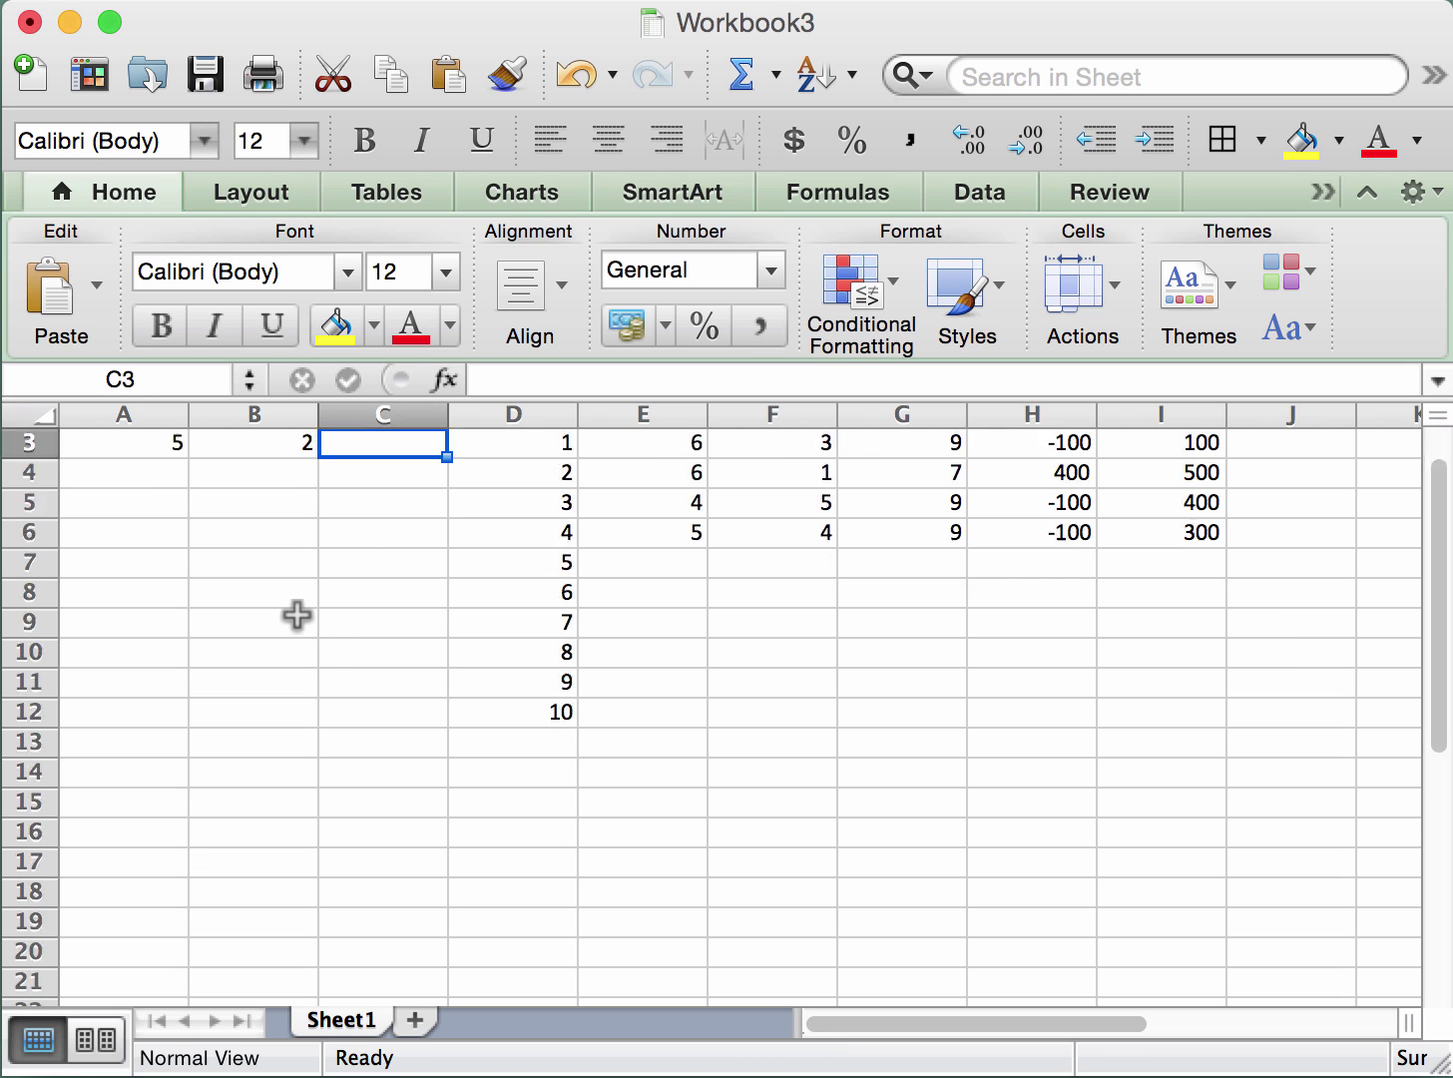
scroll(421, 644, "up", 5)
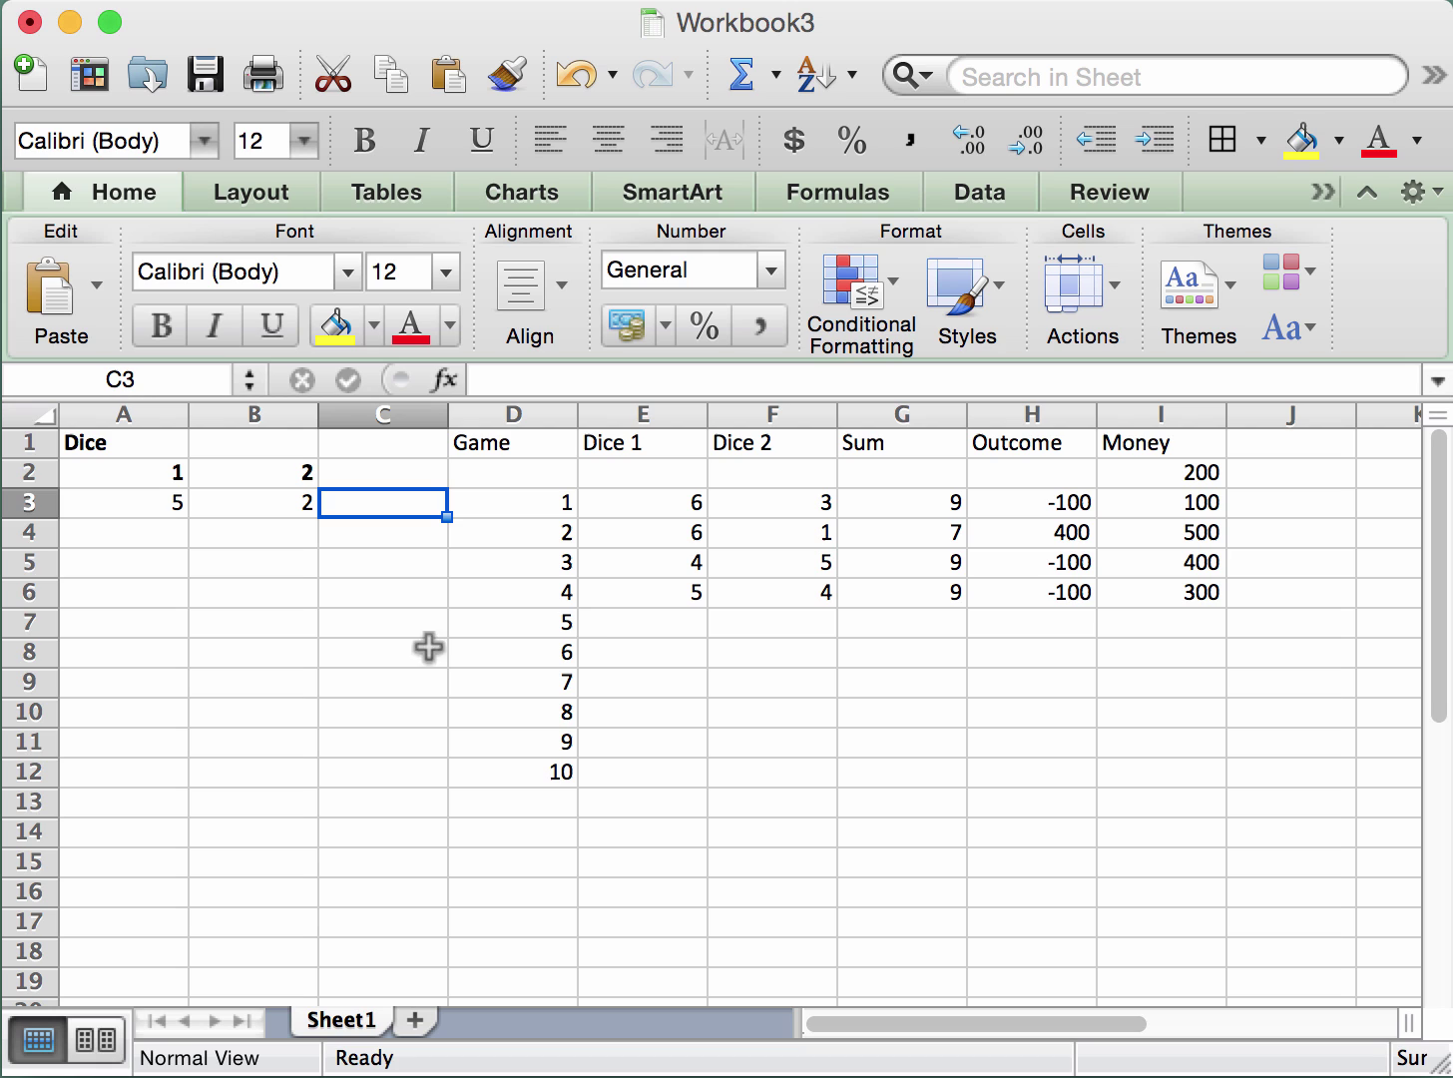
left_click(611, 626)
type("5")
key("Tab")
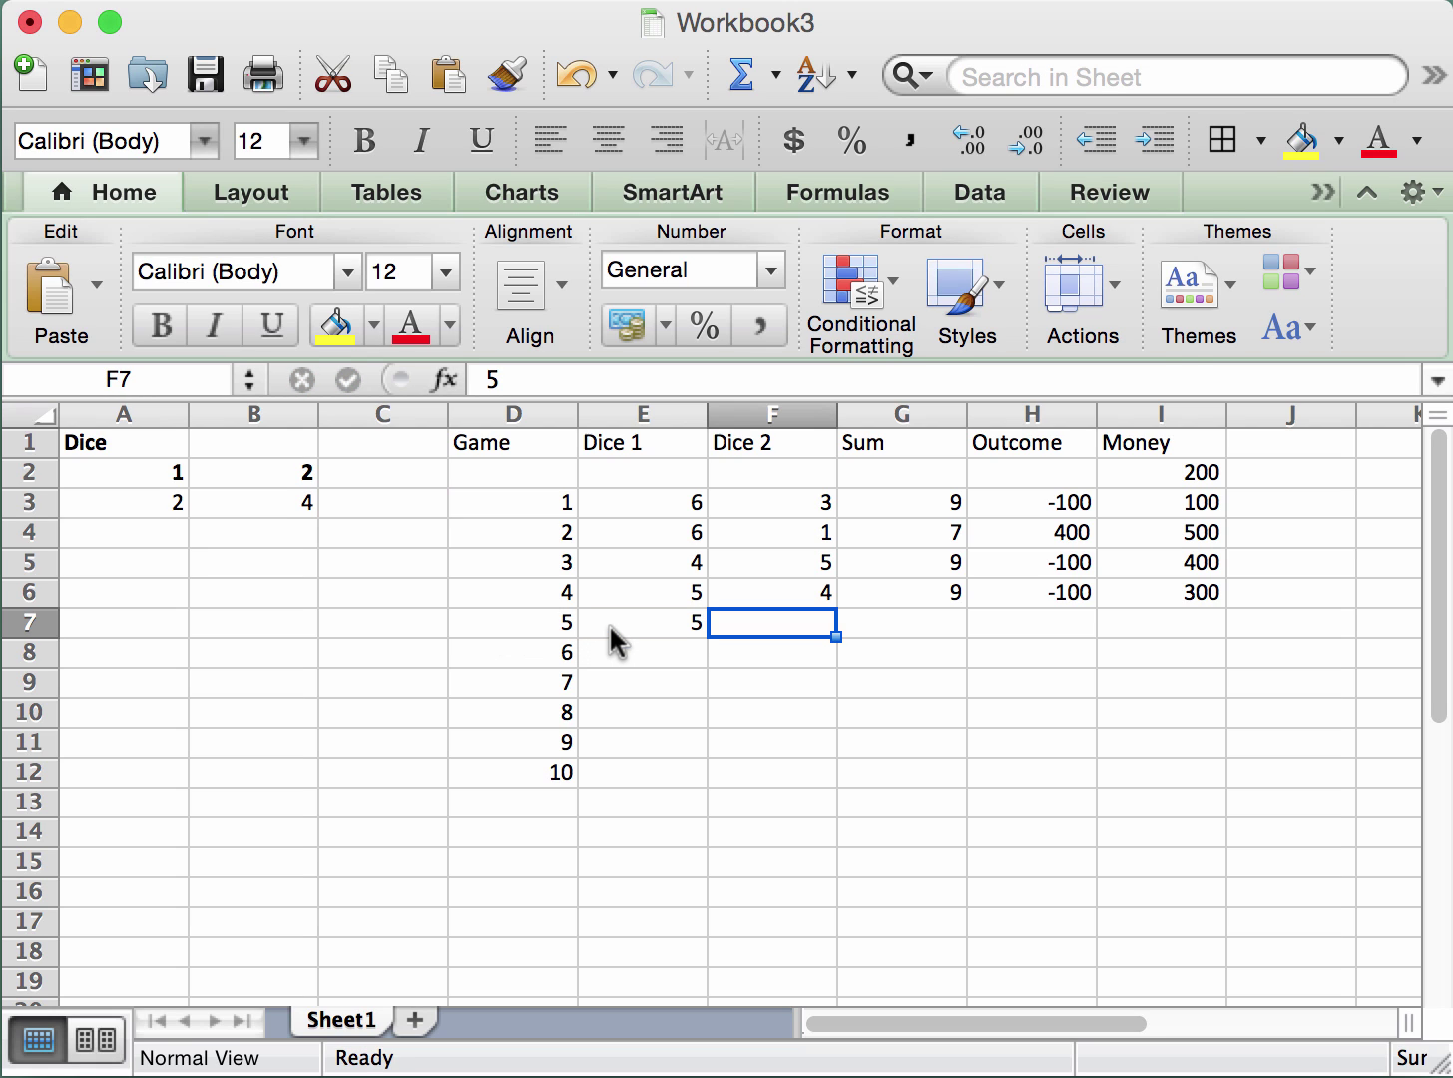
type("2")
key("Tab")
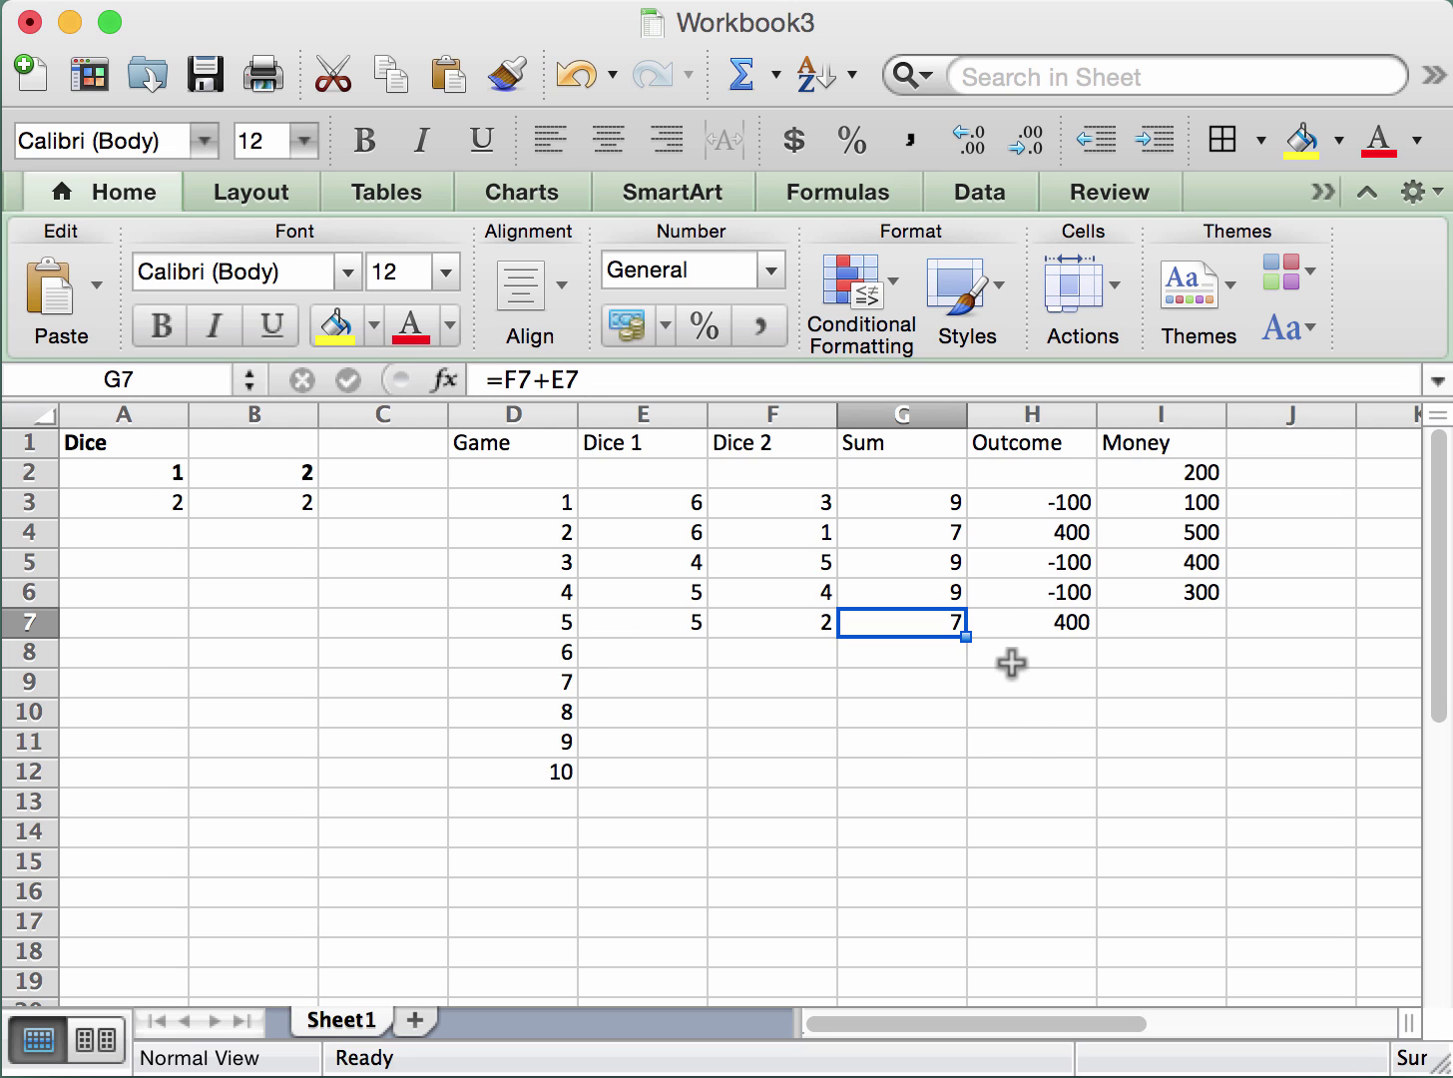
Clear the automatically extended sum and outcome formulas of game 5 in G7 and H7.
left_click(1012, 663)
left_click_drag(926, 621, 1028, 618)
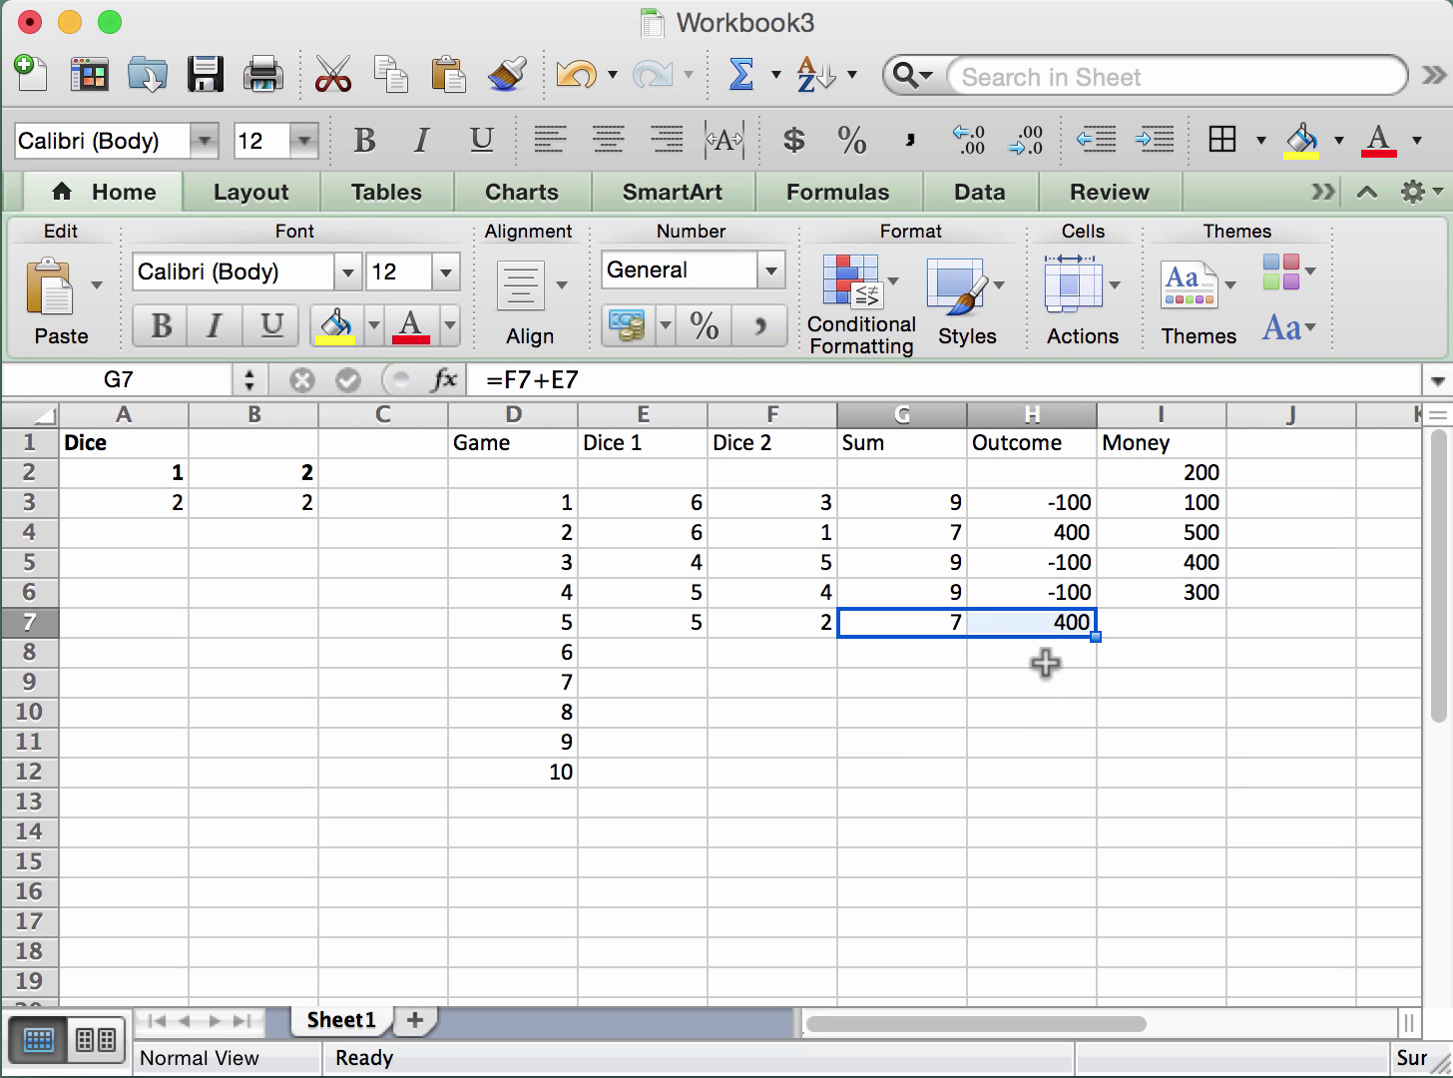
key("BackSpace")
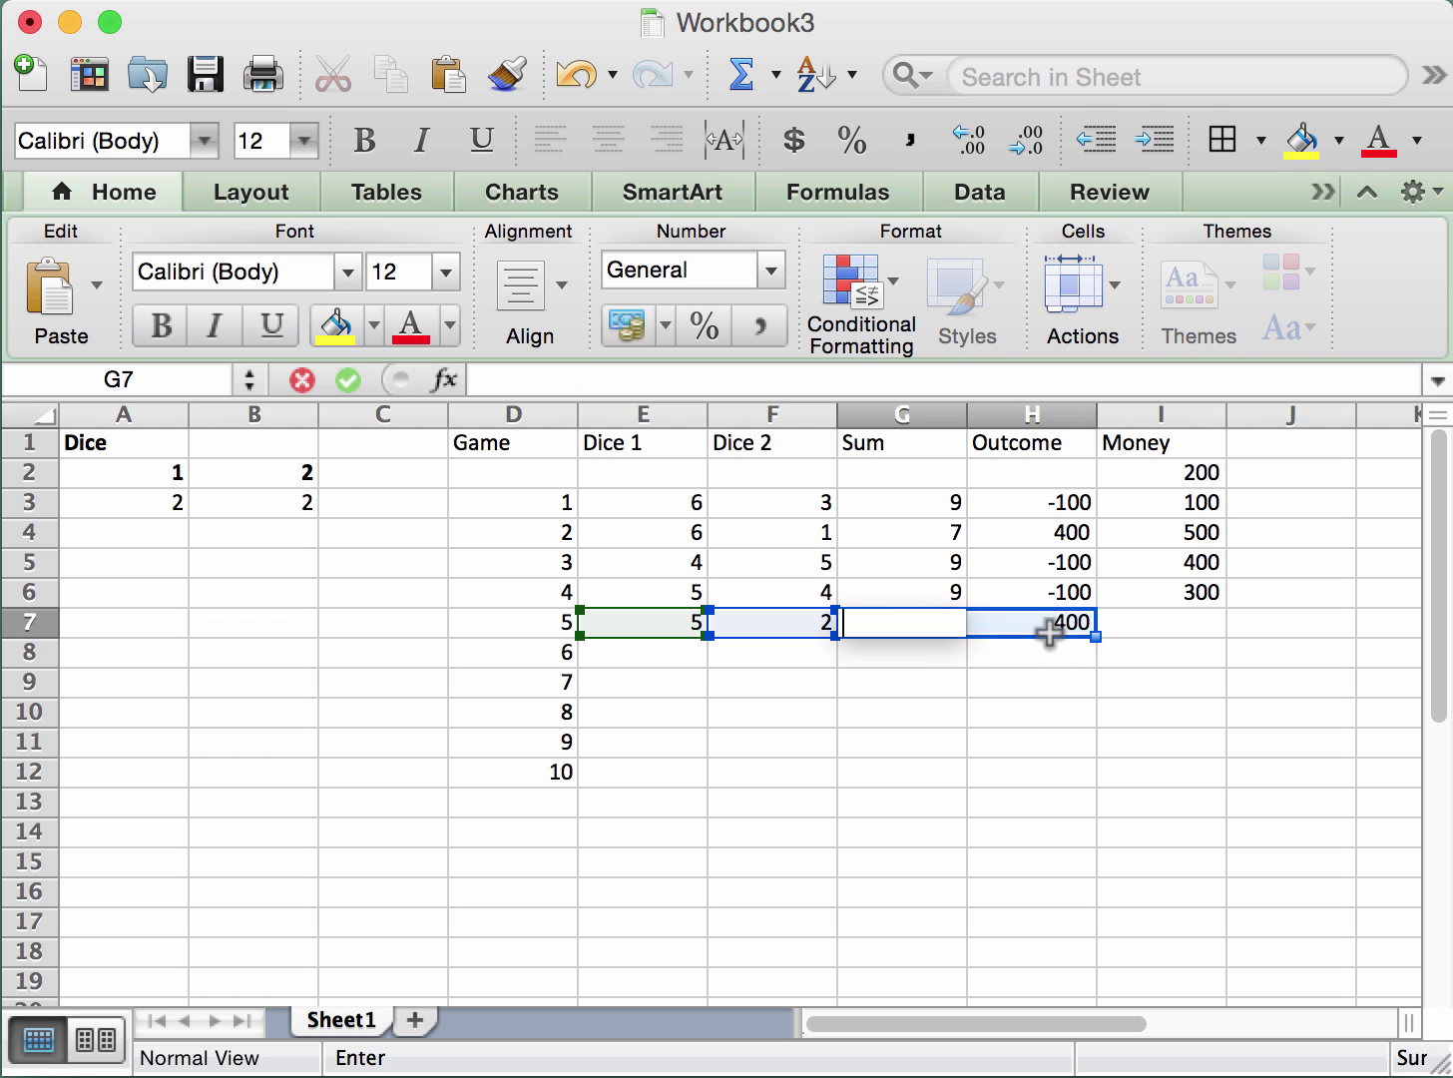
left_click(1057, 734)
left_click(1053, 626)
key("BackSpace")
left_click(1054, 688)
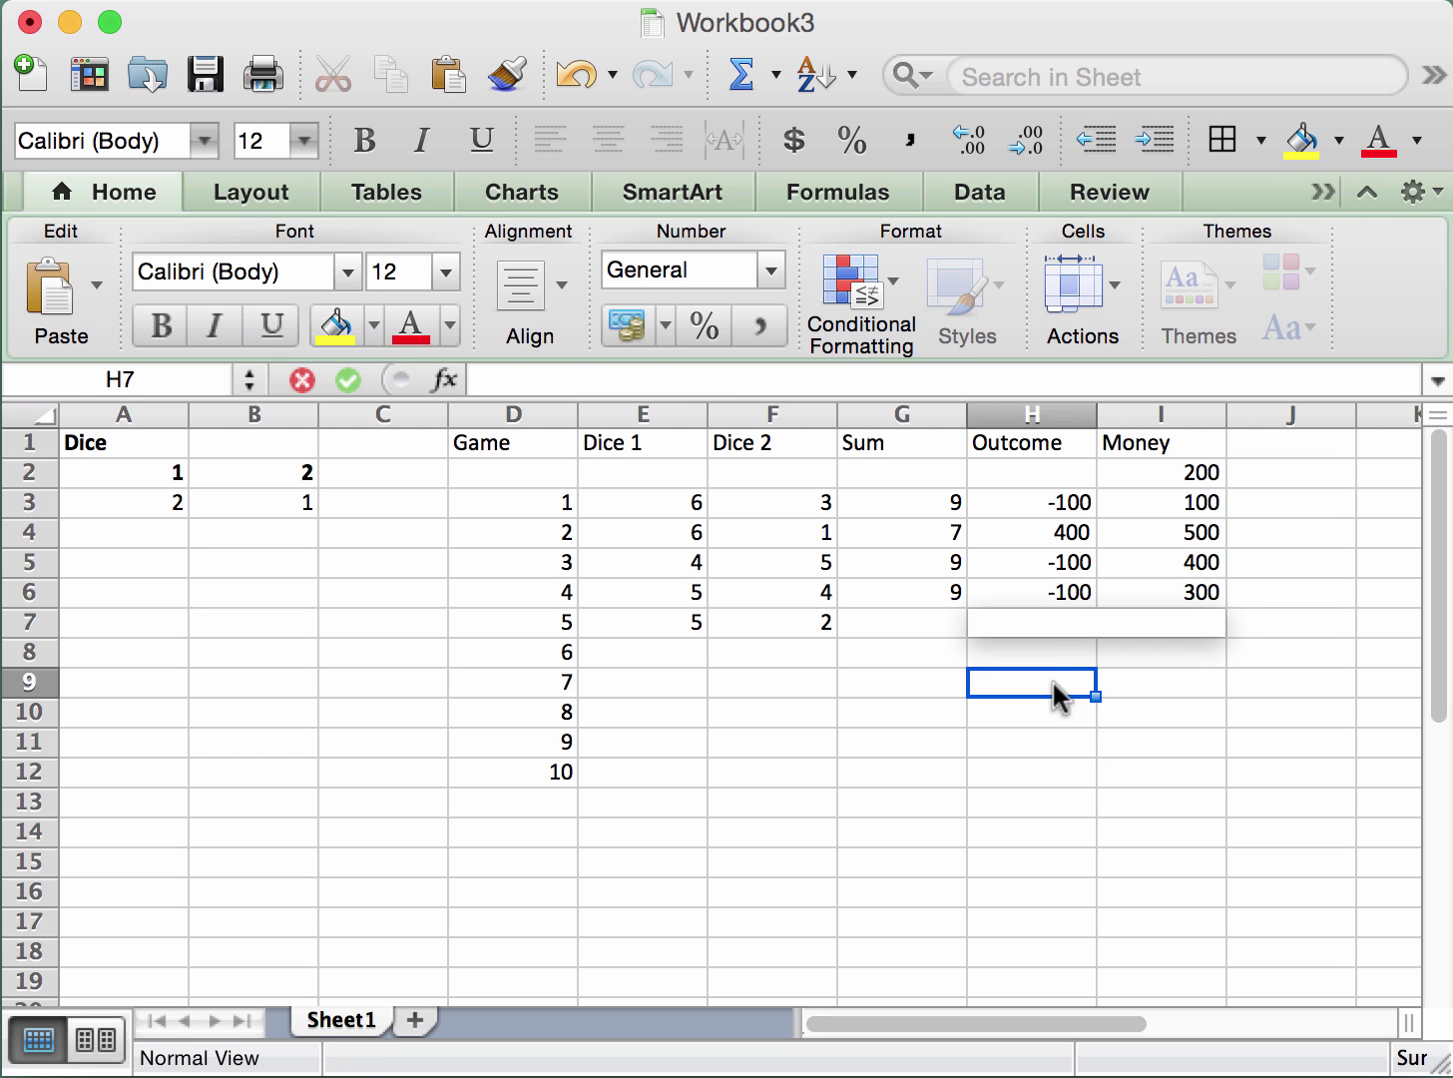
Copy the sum, outcome and money formulas of game 4 from G6:I6 into G7:I7 for game 5.
left_click(919, 593)
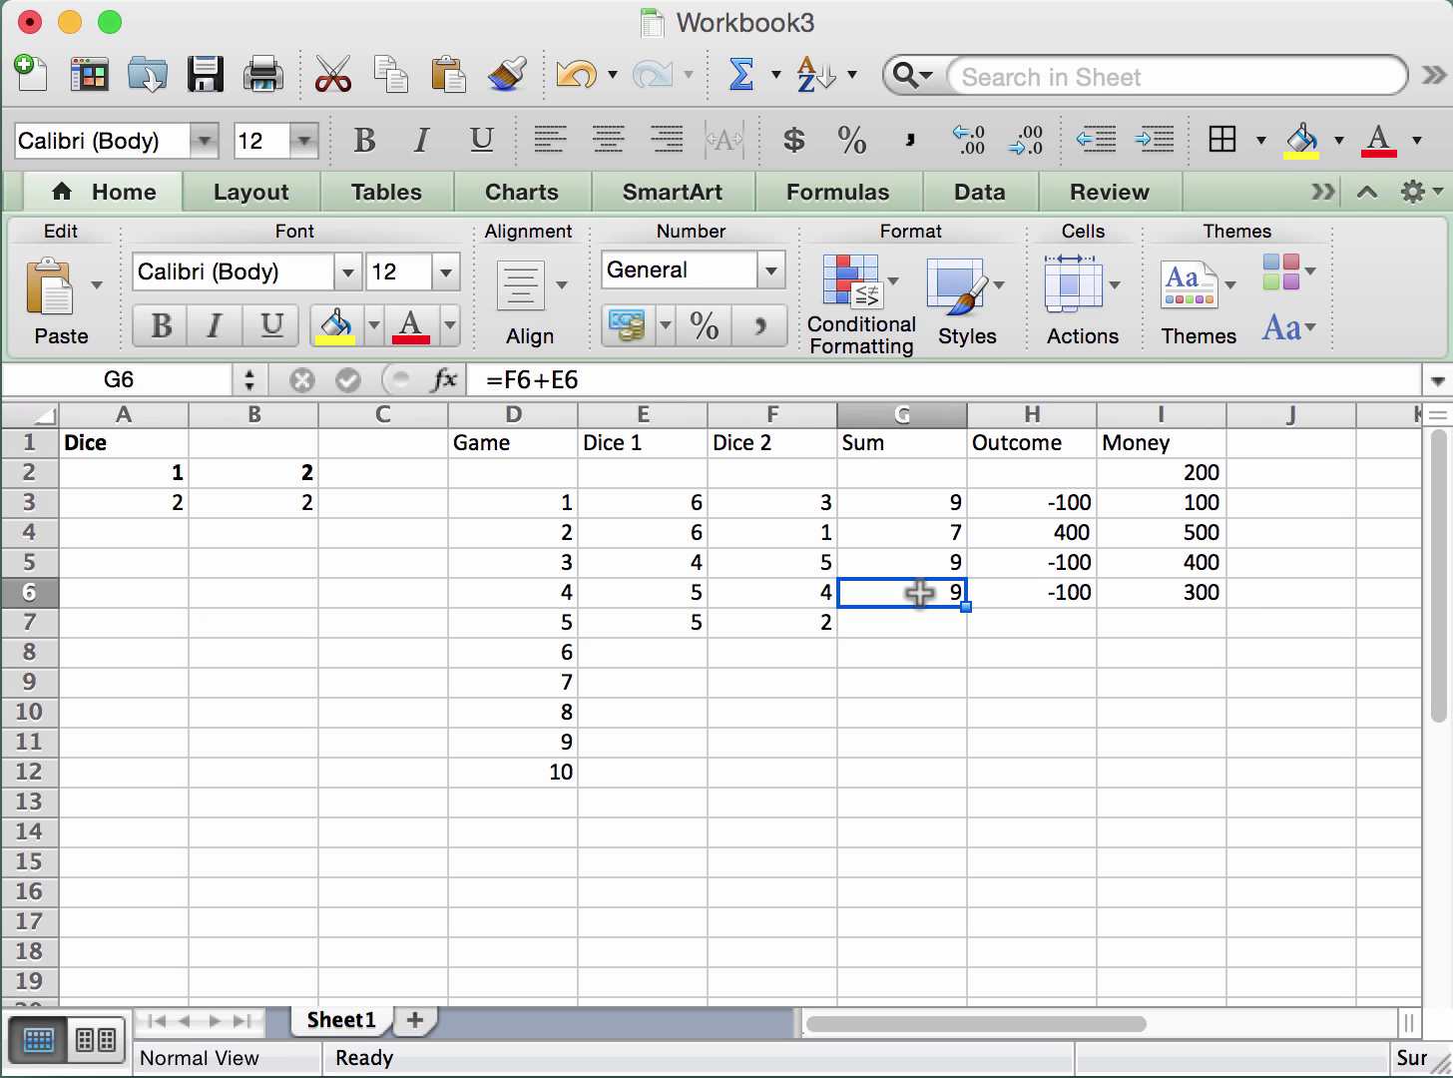
left_click_drag(919, 592, 1153, 592)
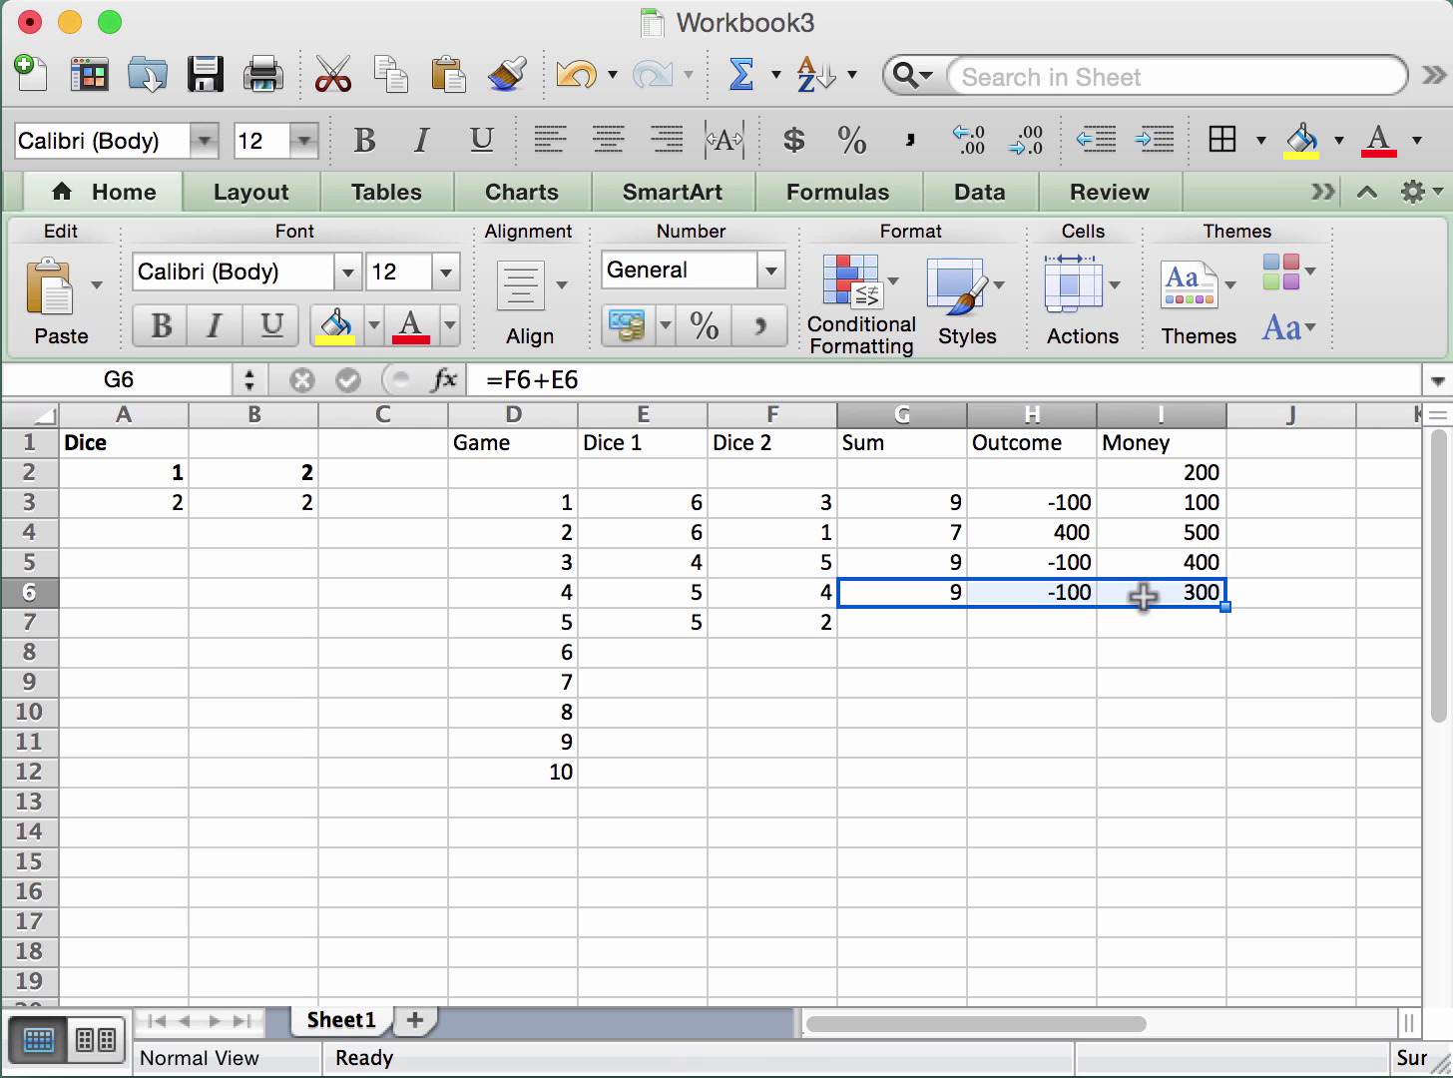
key("super+c")
left_click(910, 621)
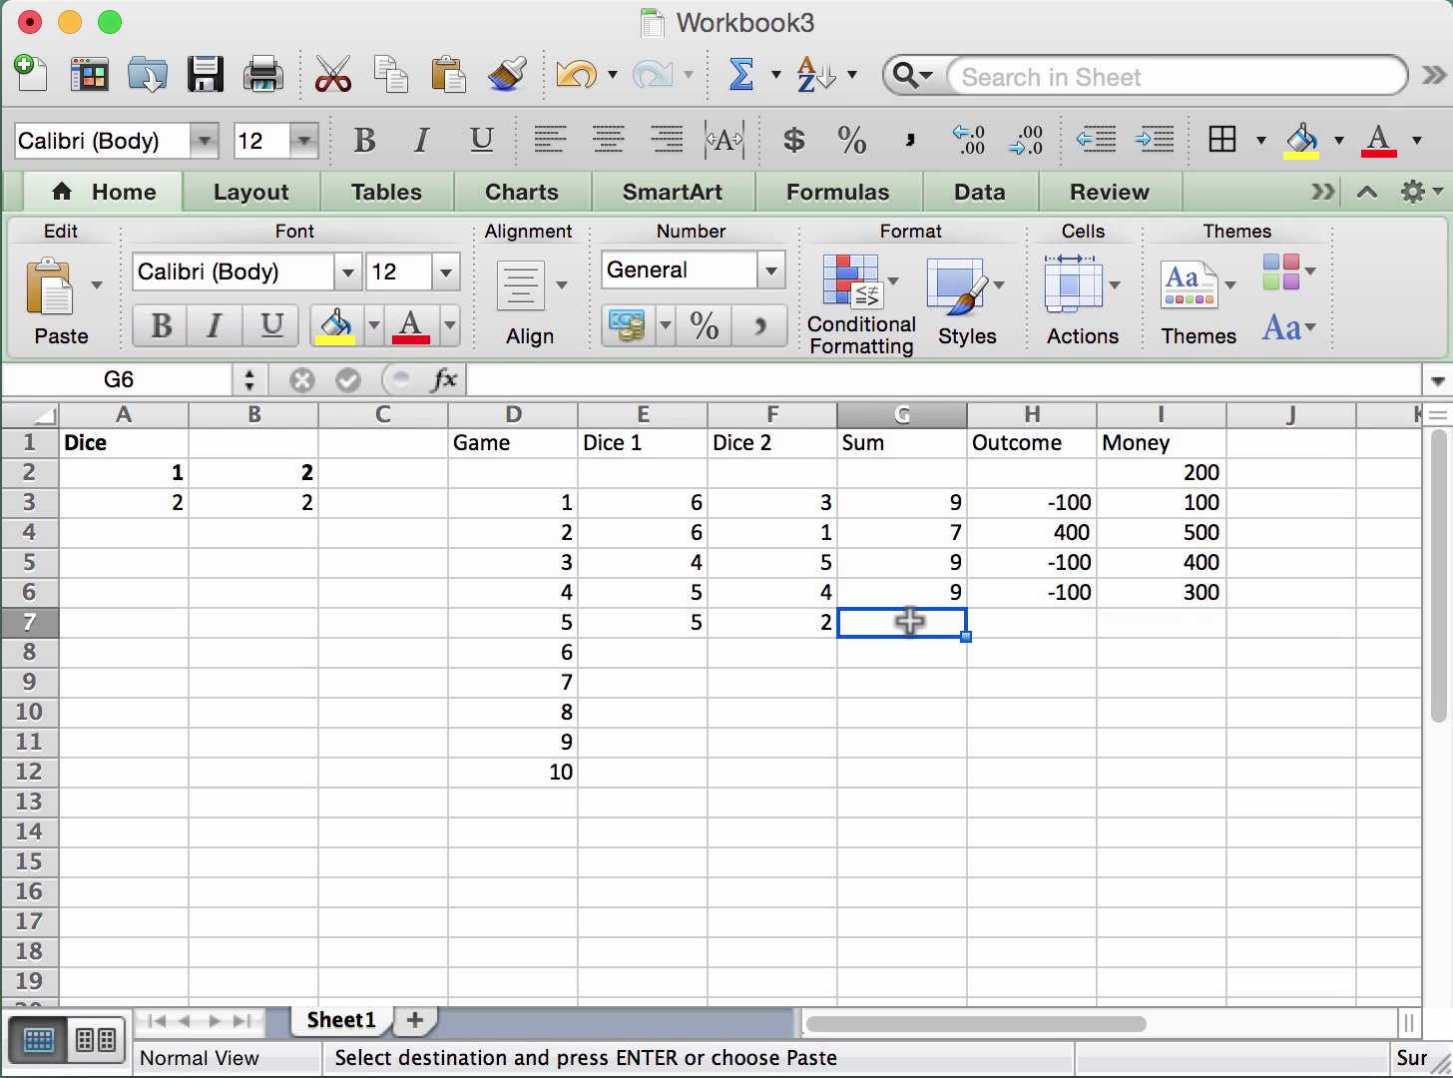
key("super+v")
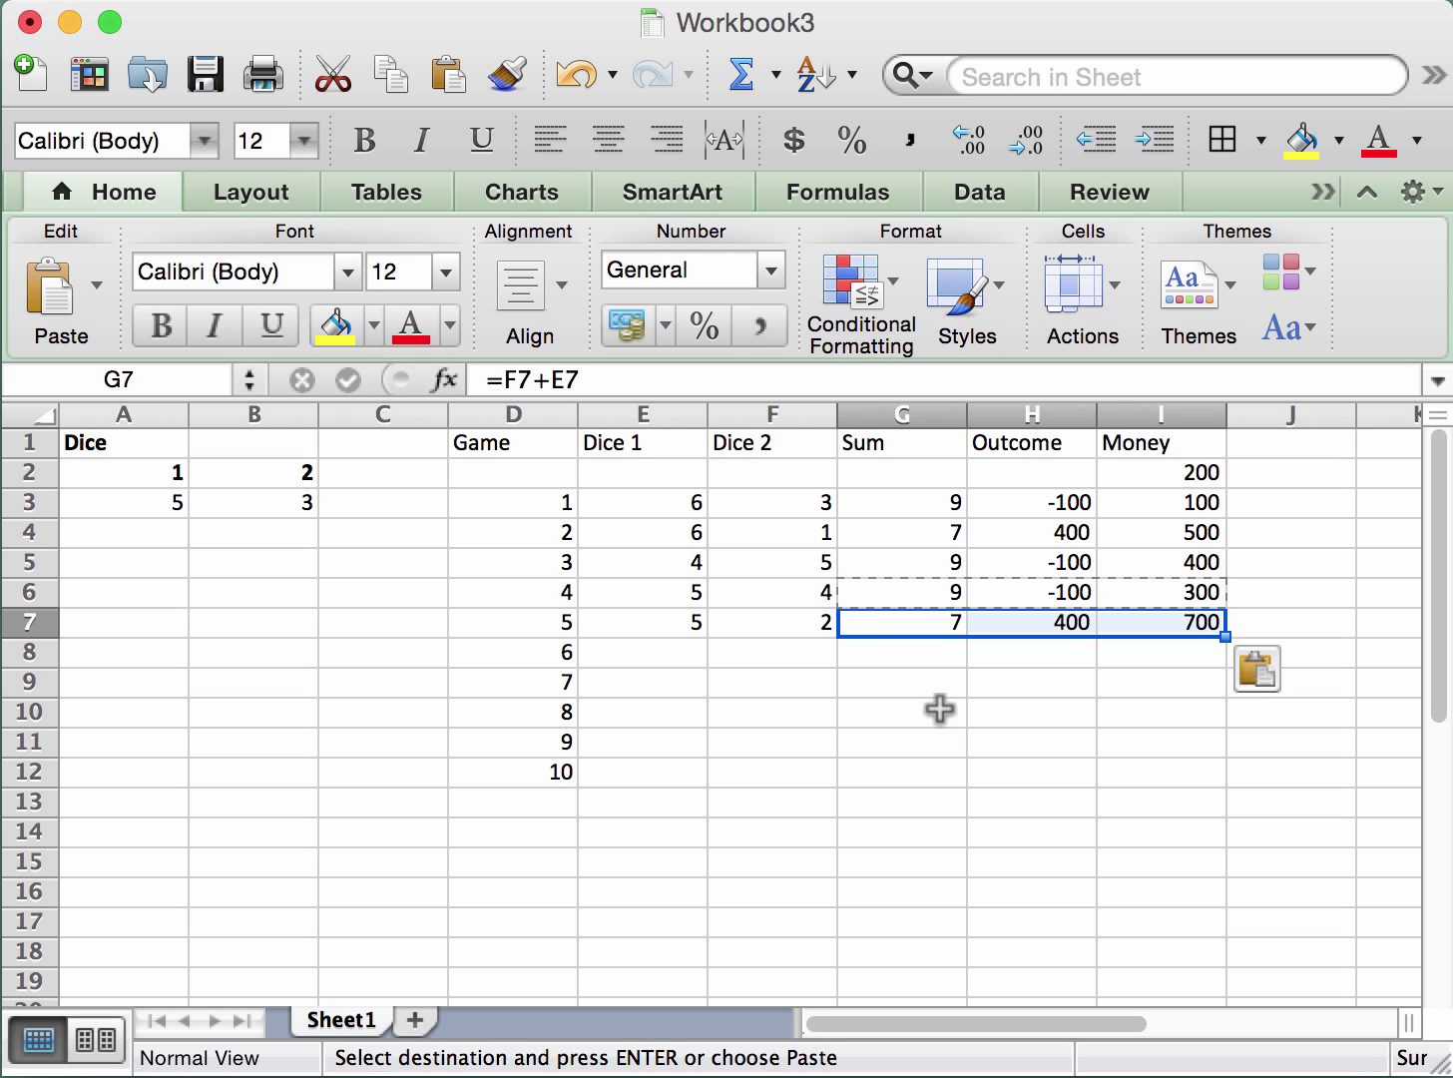
left_click(939, 708)
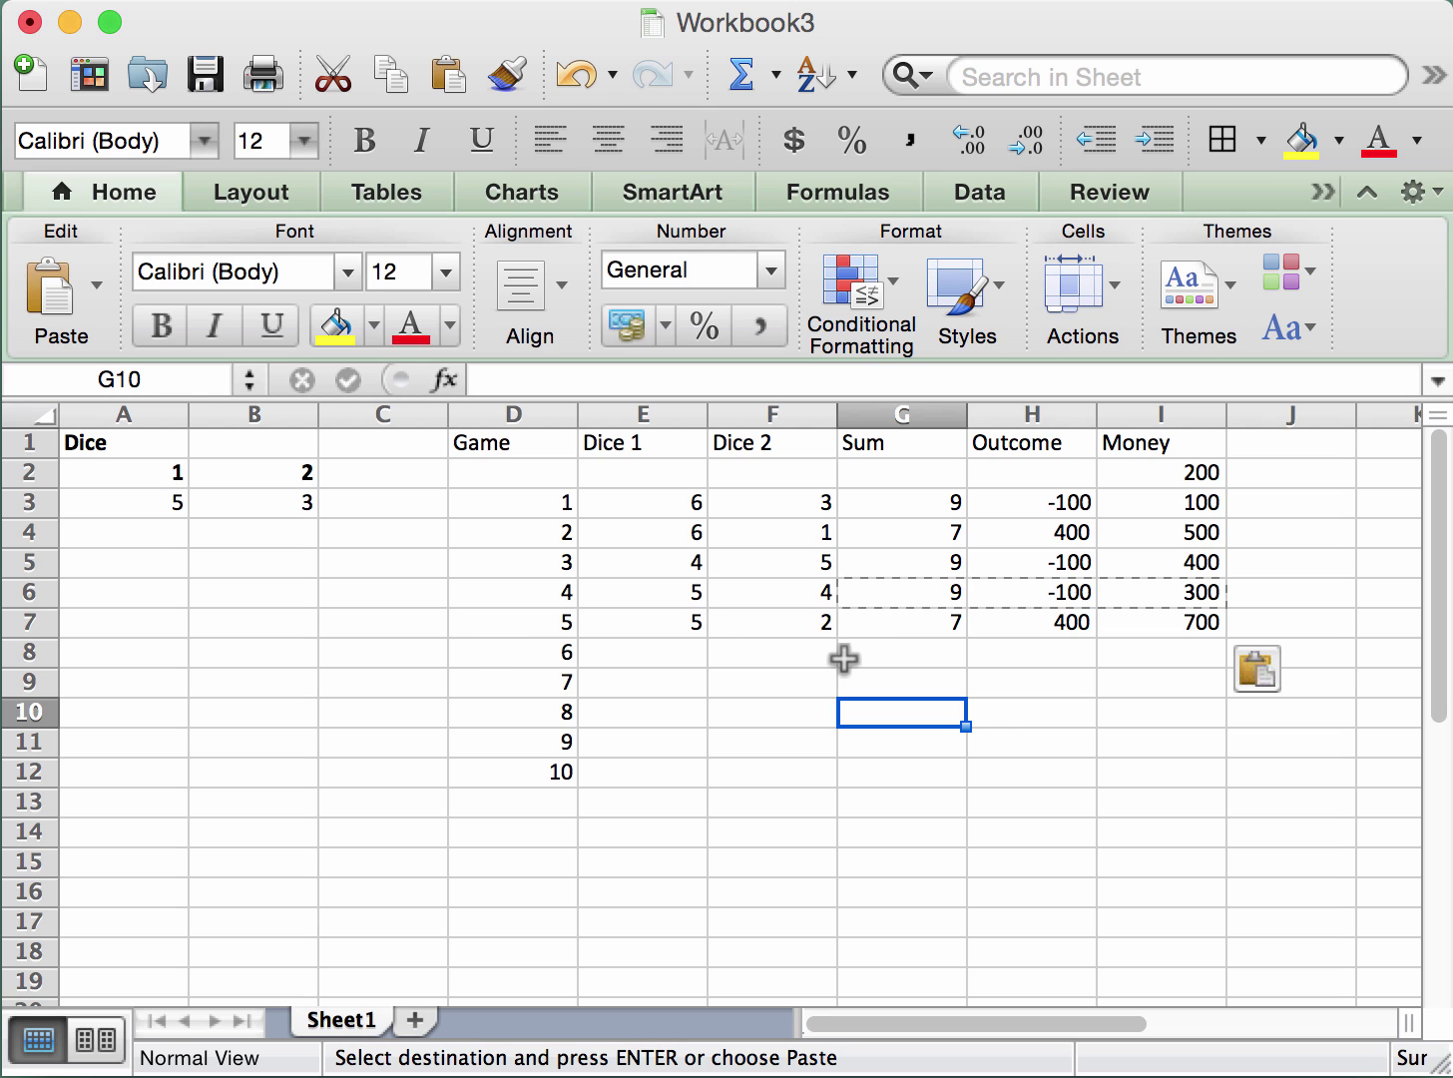
Re-roll the two dice and record game 6's roll in E8:F8 as 4 and 5.
left_click(650, 658)
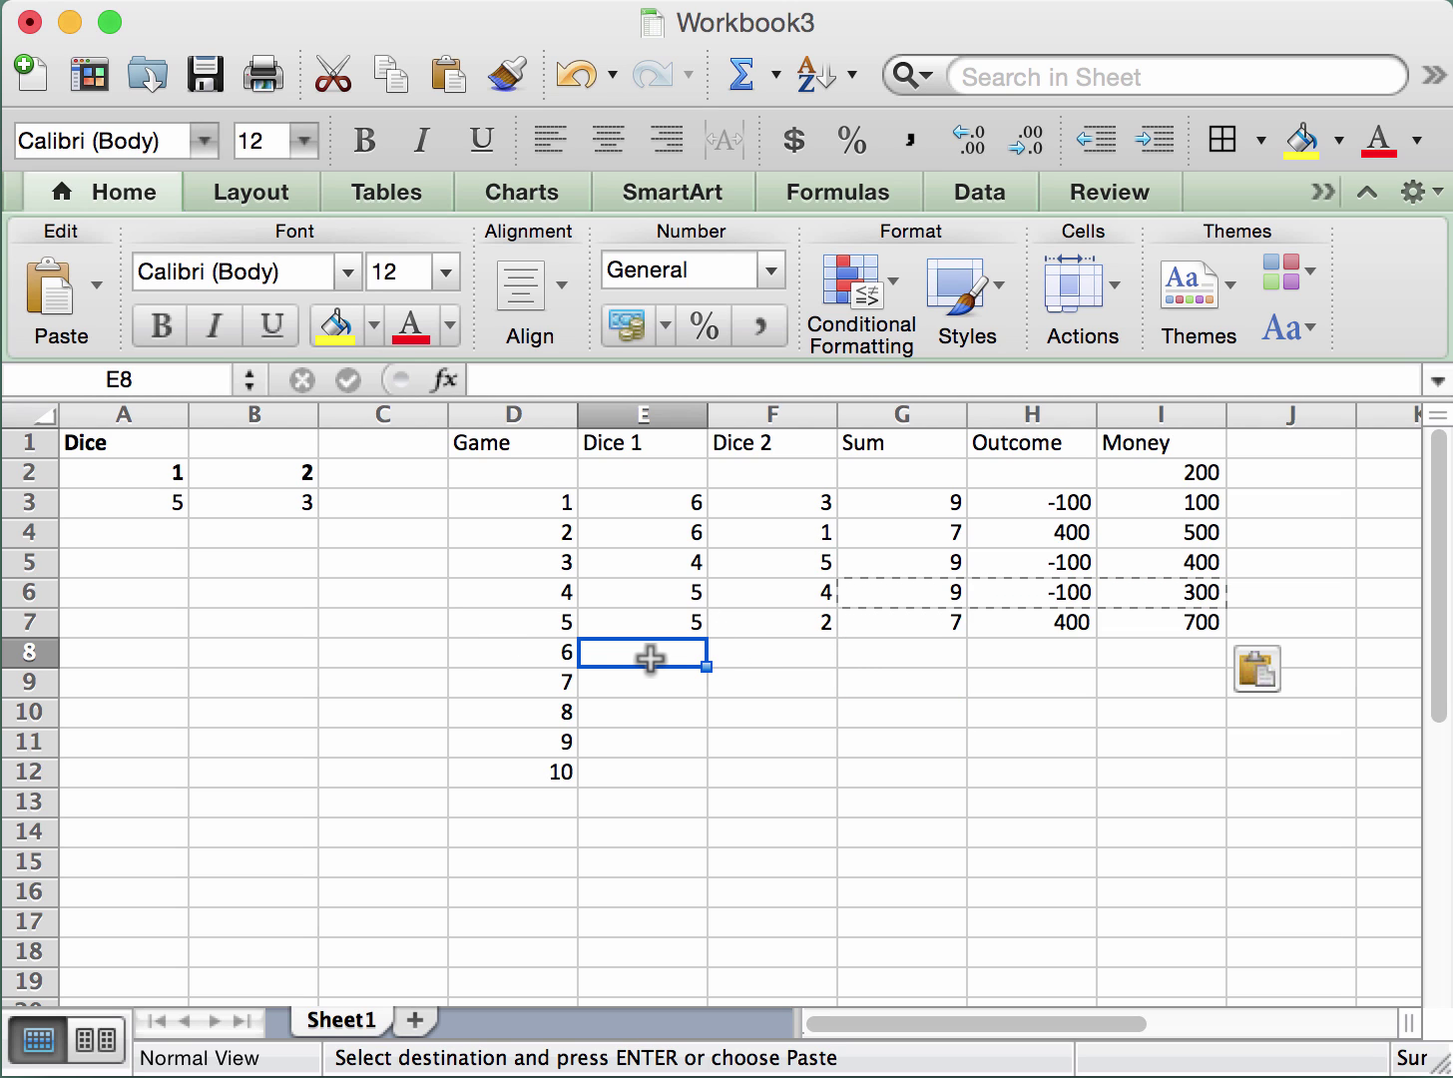
left_click(362, 509)
key("Delete")
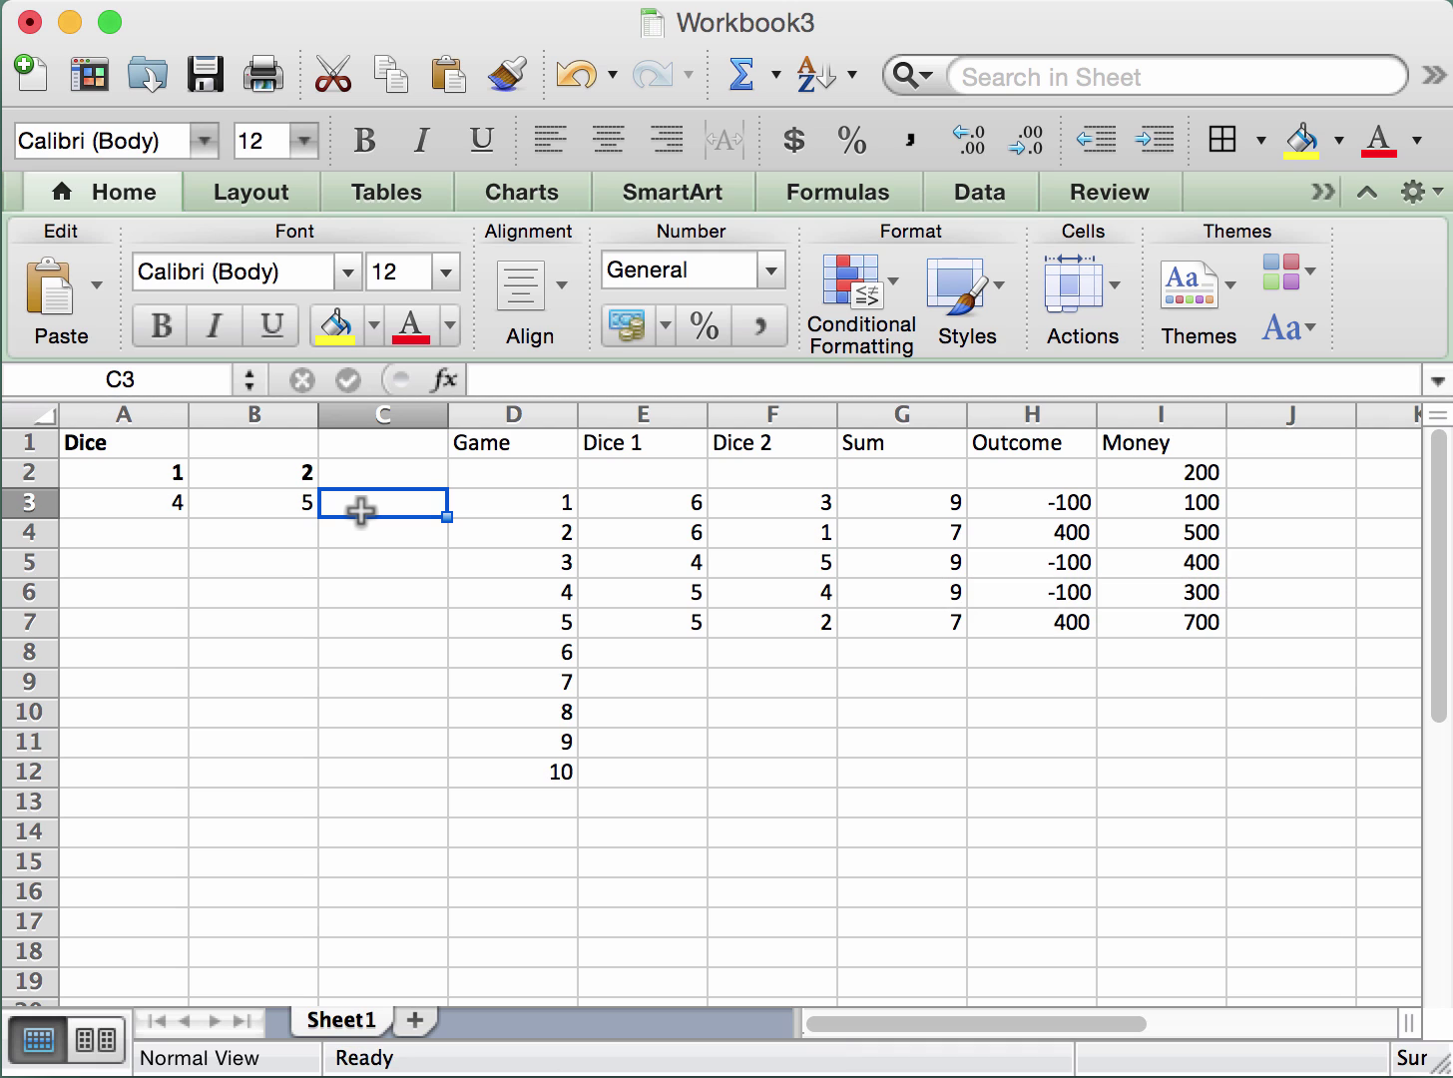
left_click(669, 647)
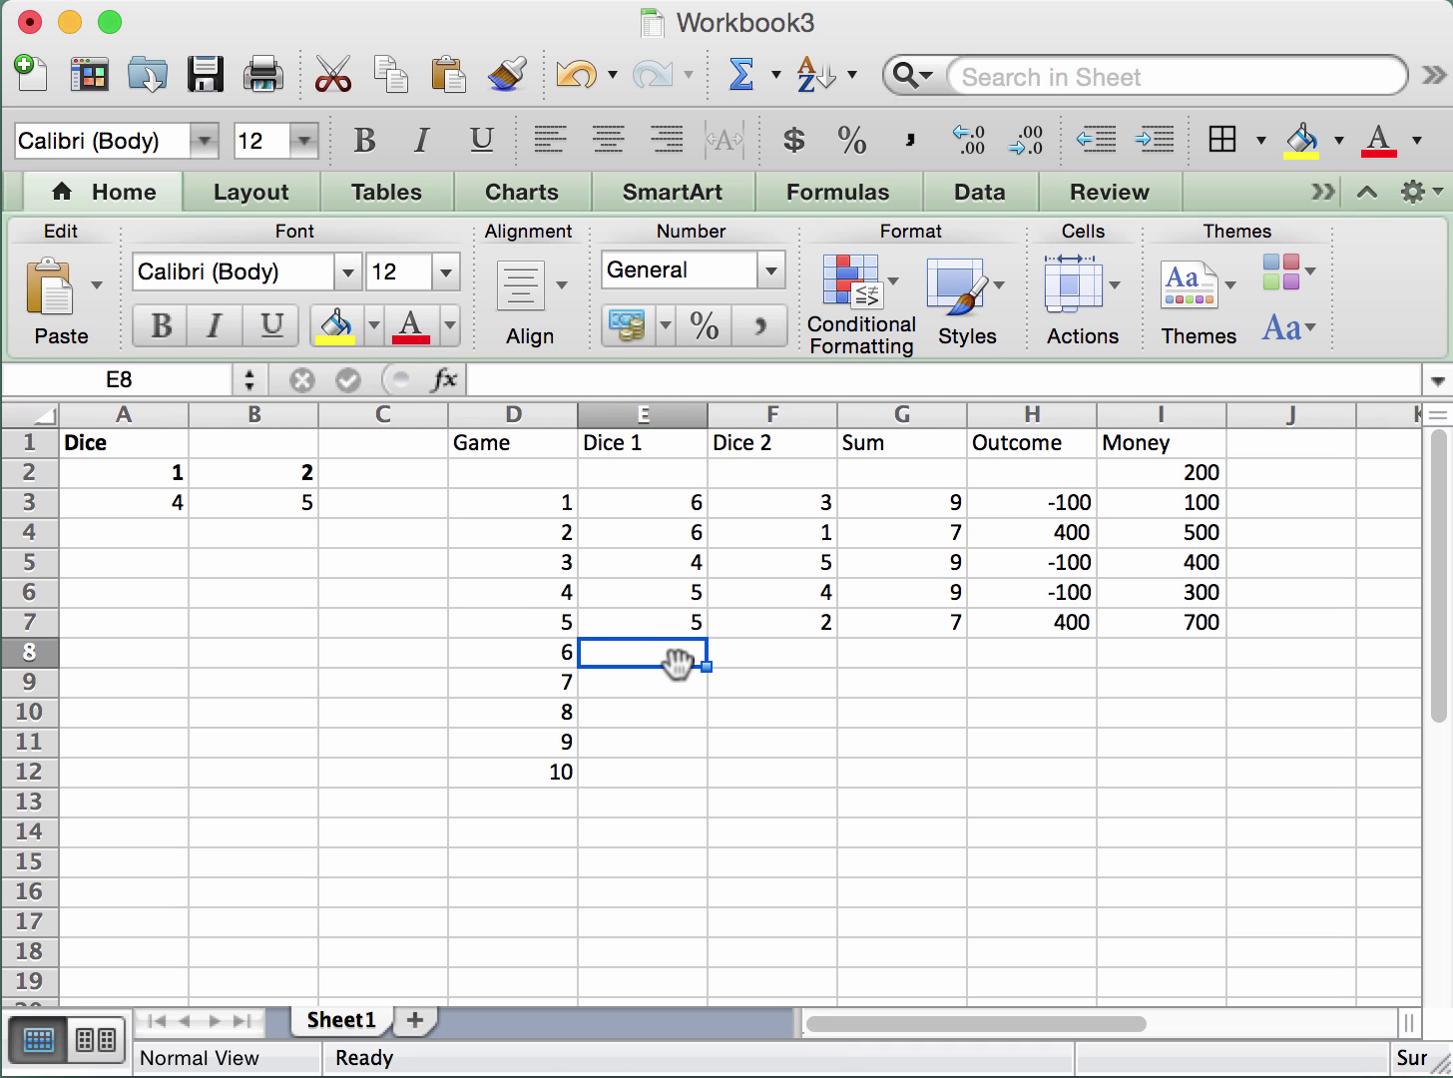
type("45")
left_click(843, 715)
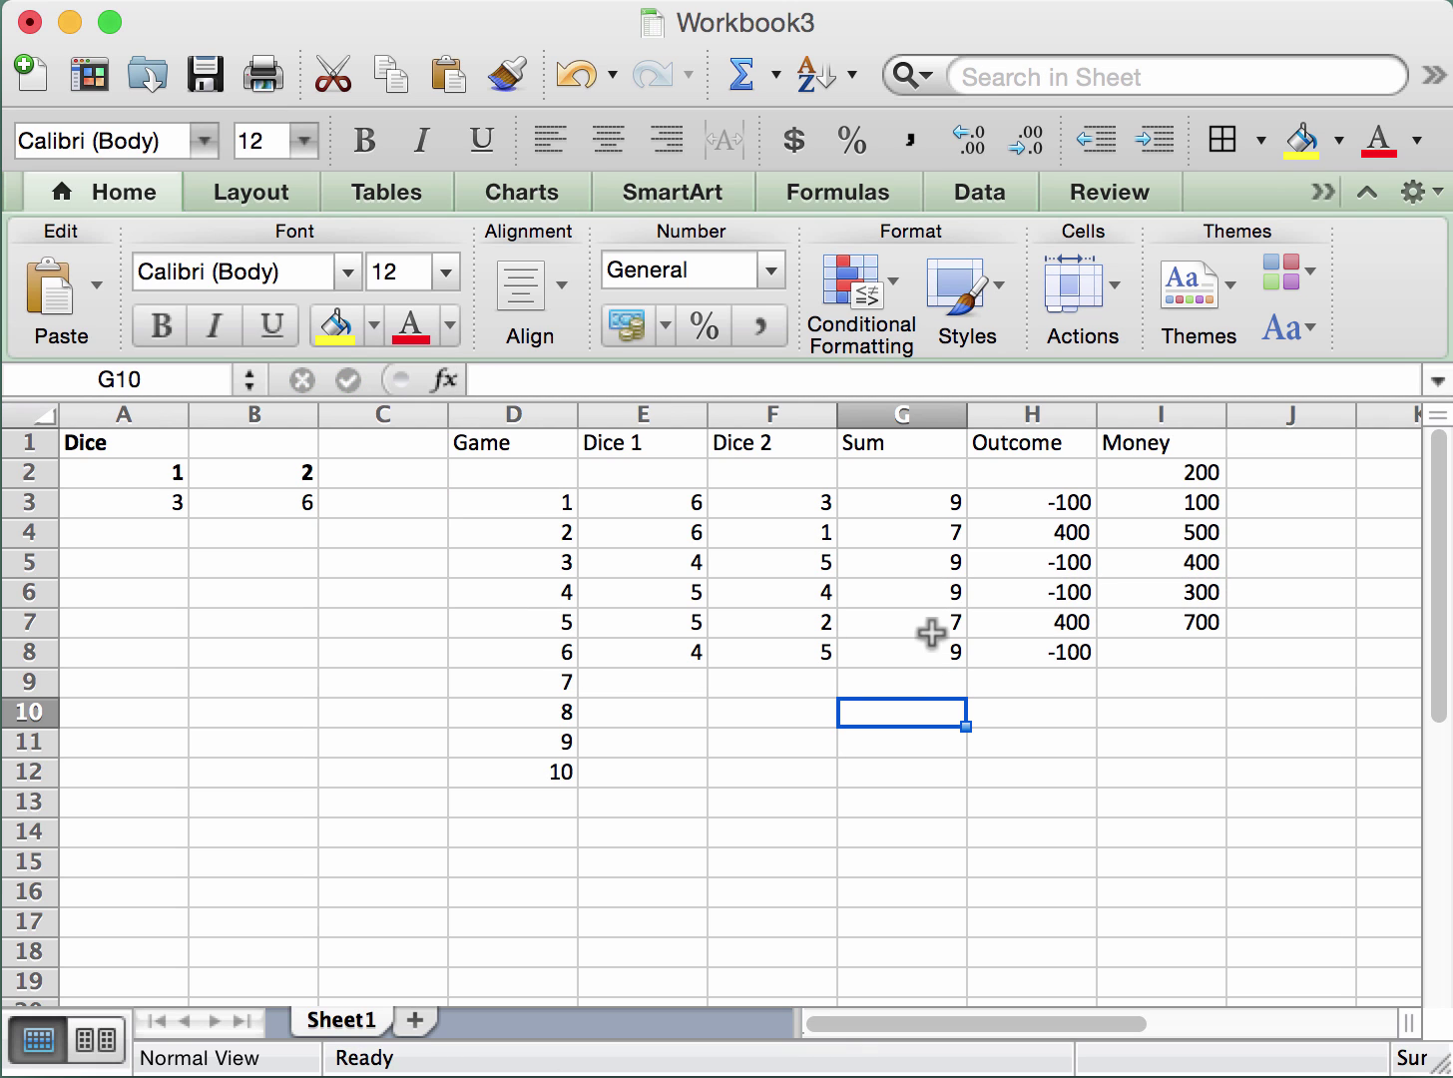
Copy the sum, outcome and money formulas of game 5 from G7:I7 into G8:I8 for game 6.
left_click_drag(935, 624, 1132, 622)
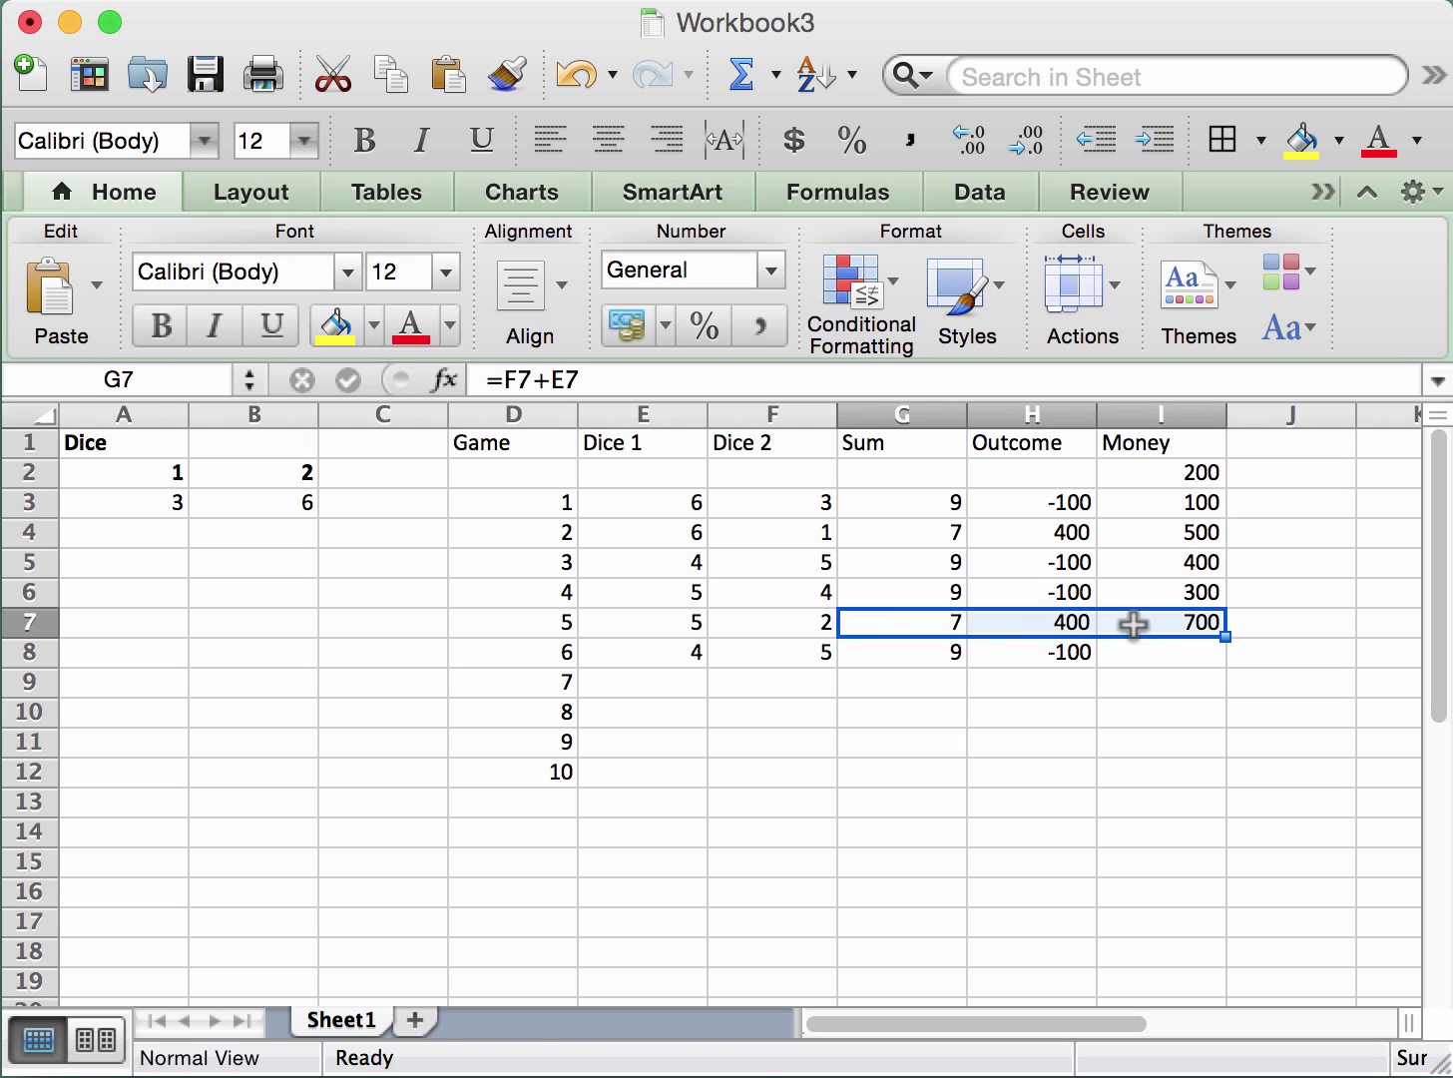
key("super+c")
left_click(924, 655)
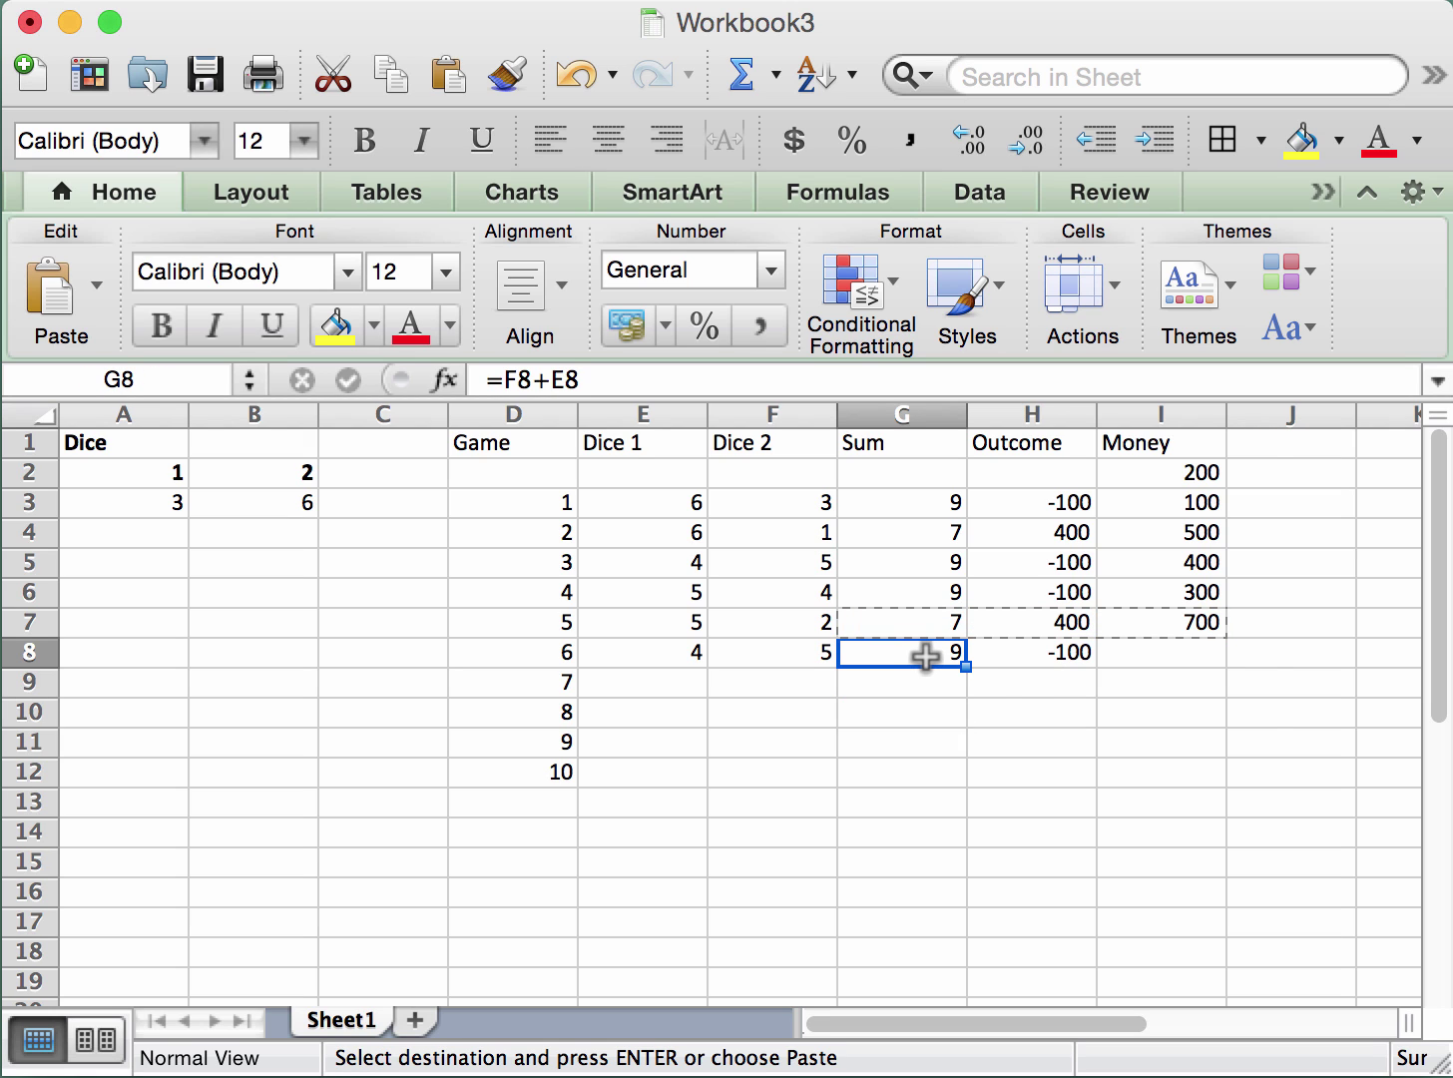
key("super+v")
left_click(951, 737)
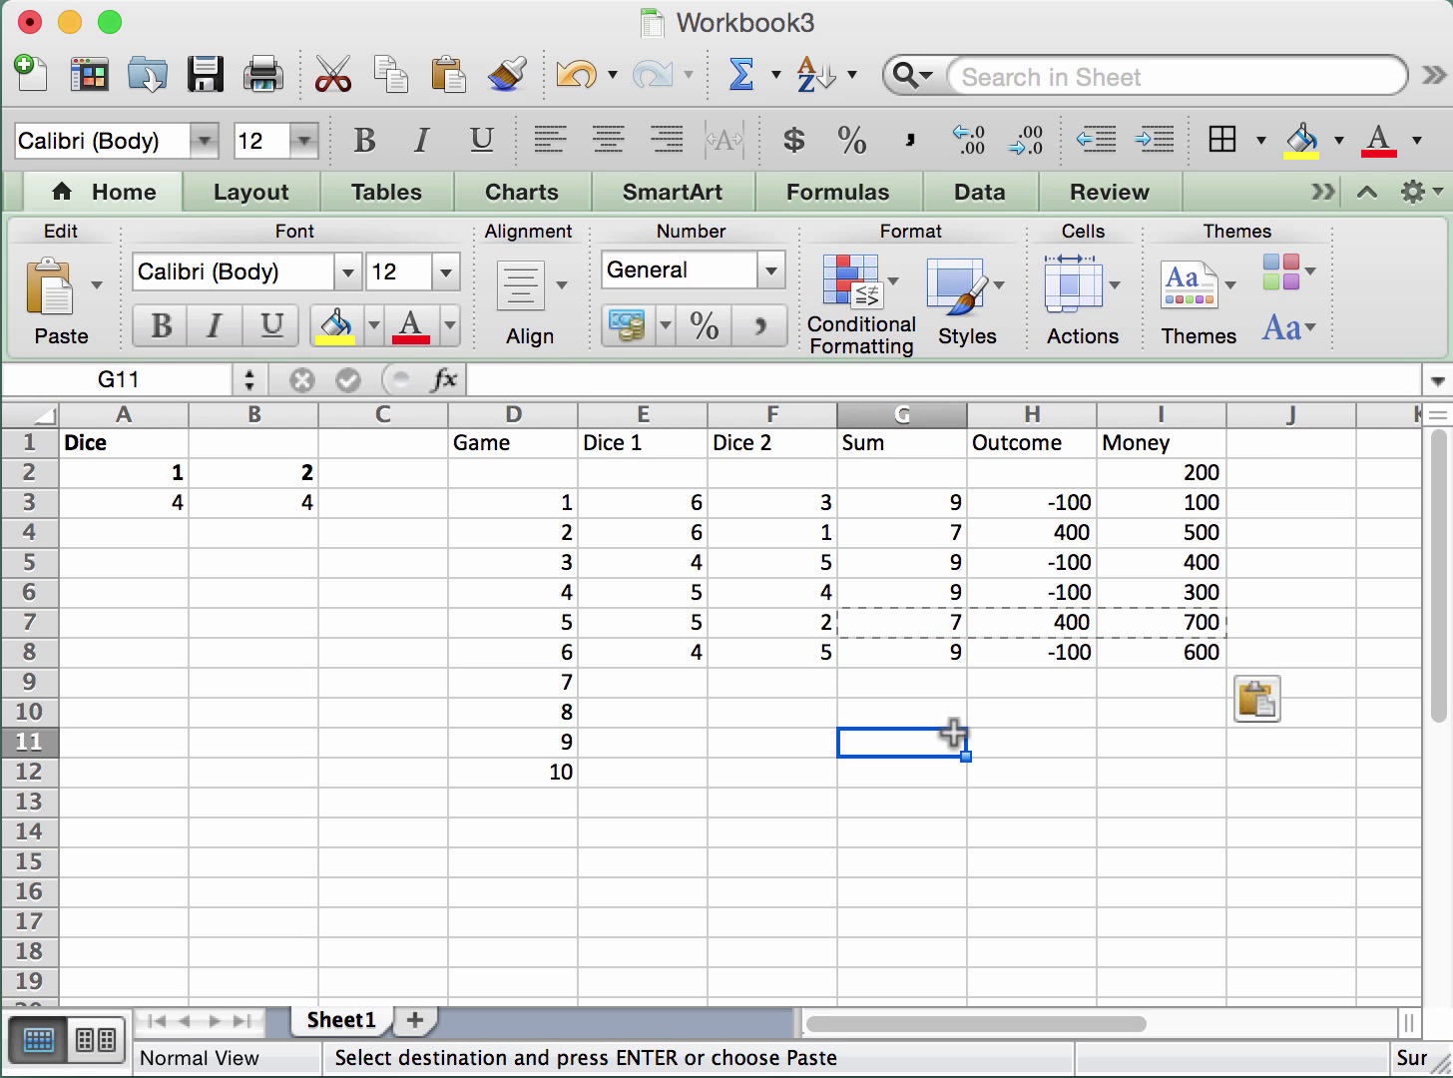
Re-roll the two dice and record game 7's roll in E9:F9 as 5 and 3.
left_click(379, 504)
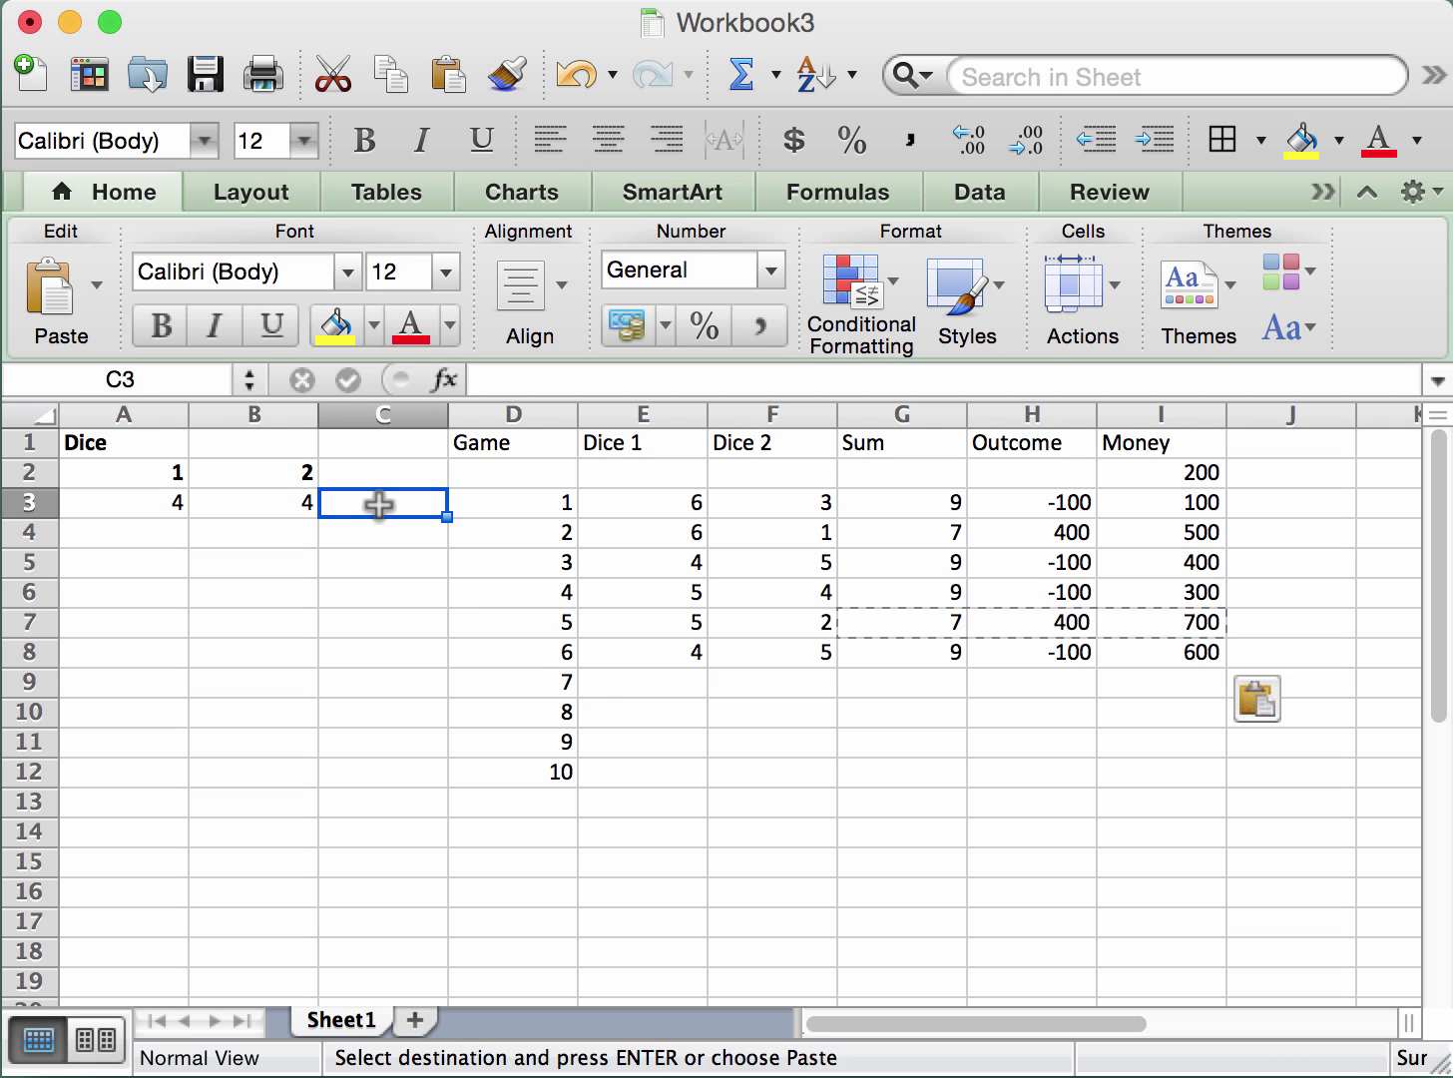
key("Delete")
left_click(662, 686)
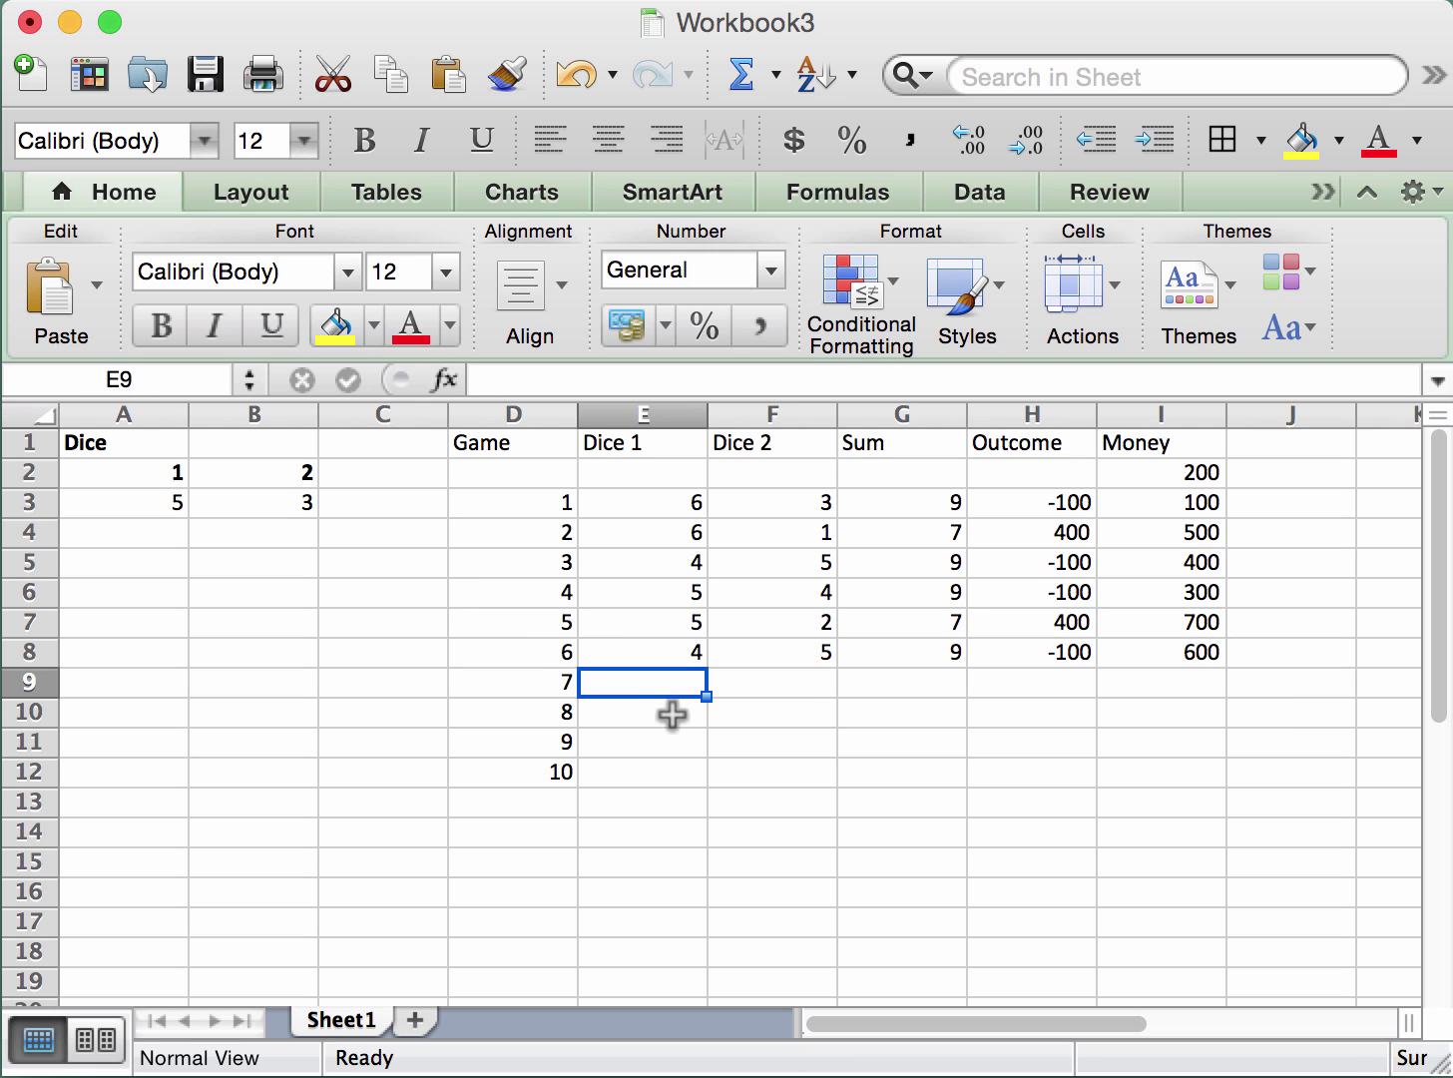
type("5")
key("Tab")
type("3")
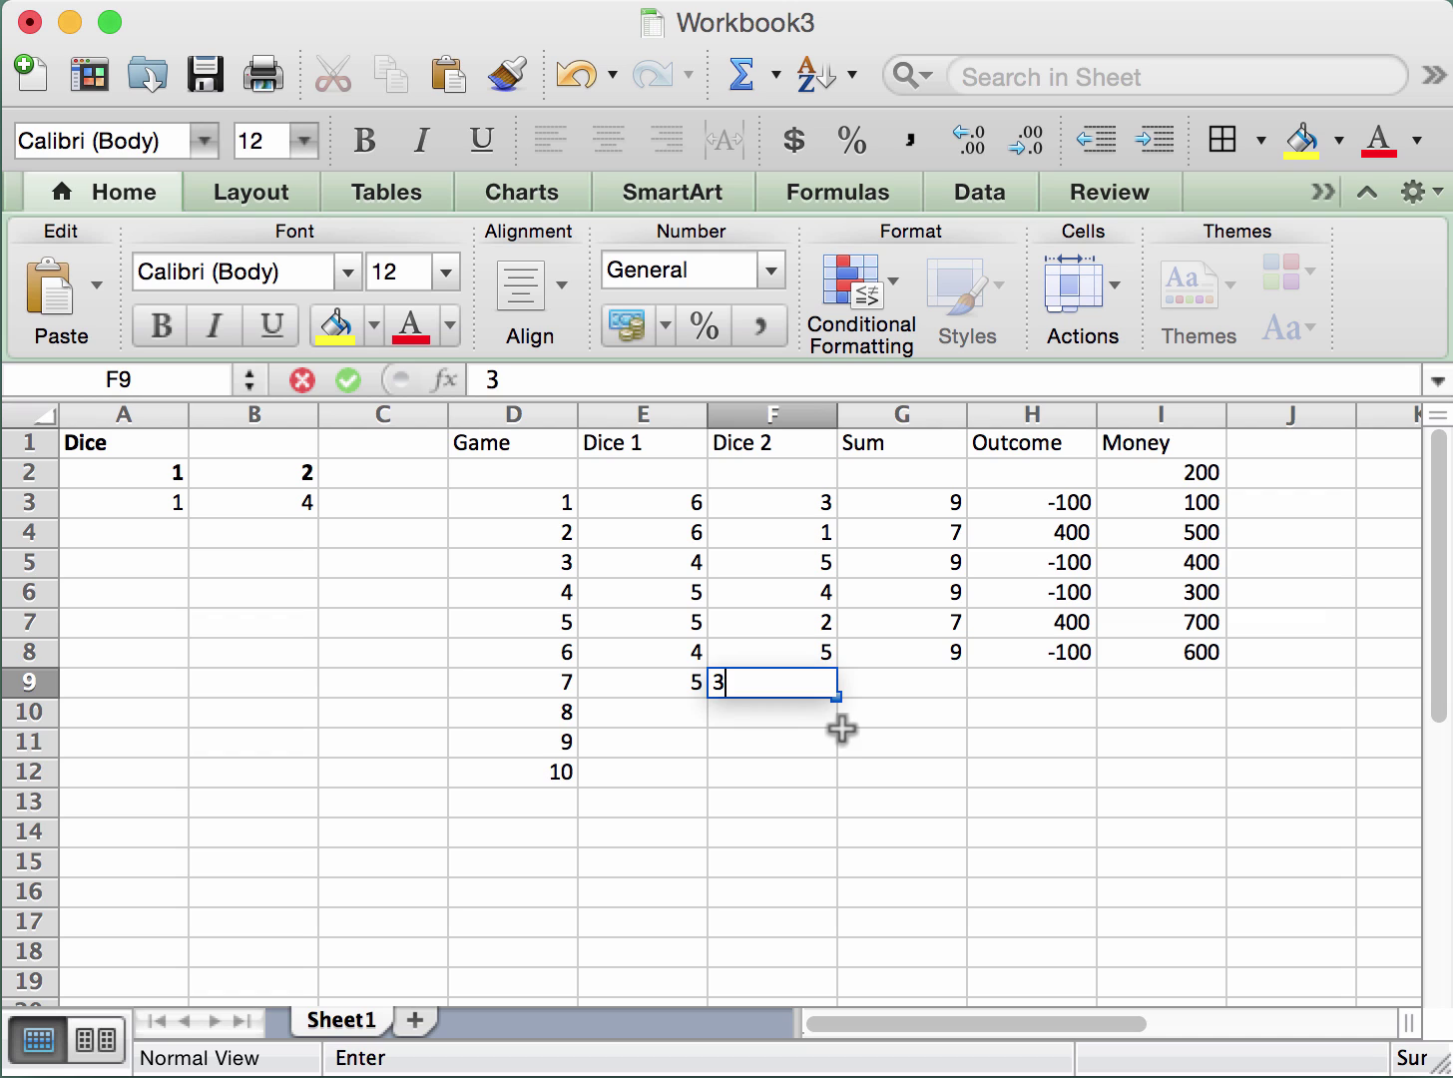
key("Tab")
Copy the sum, outcome and money formulas of game 6 from G8:I8 into G9:I9 for game 7.
left_click_drag(918, 654, 1146, 652)
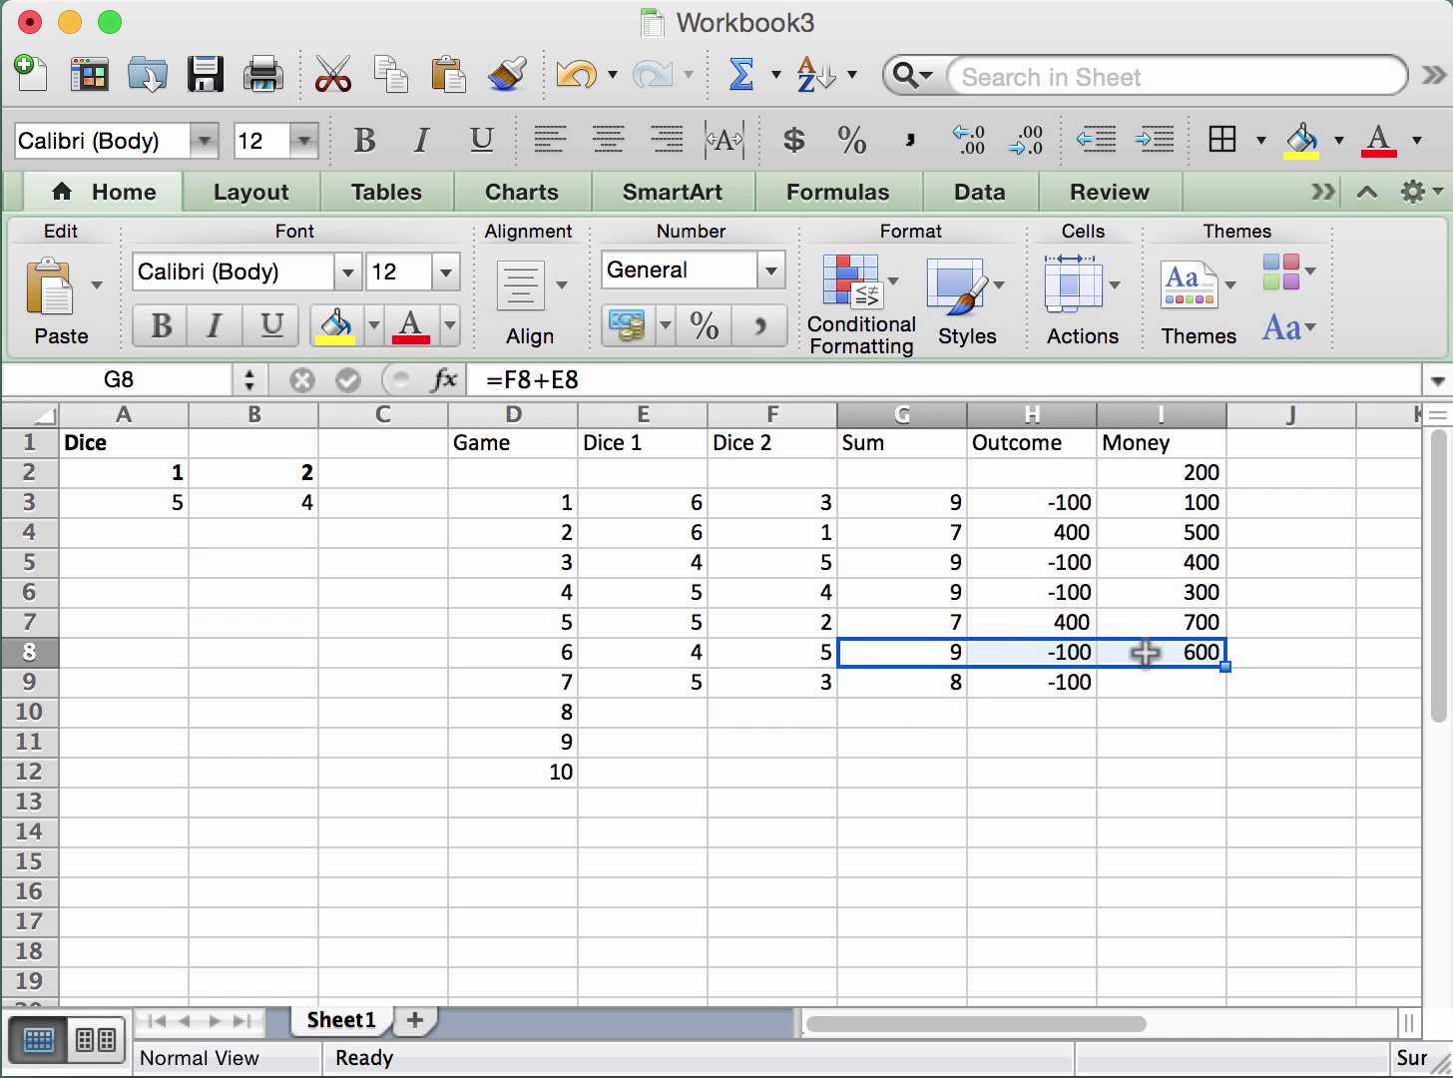
key("super+c")
left_click(1028, 766)
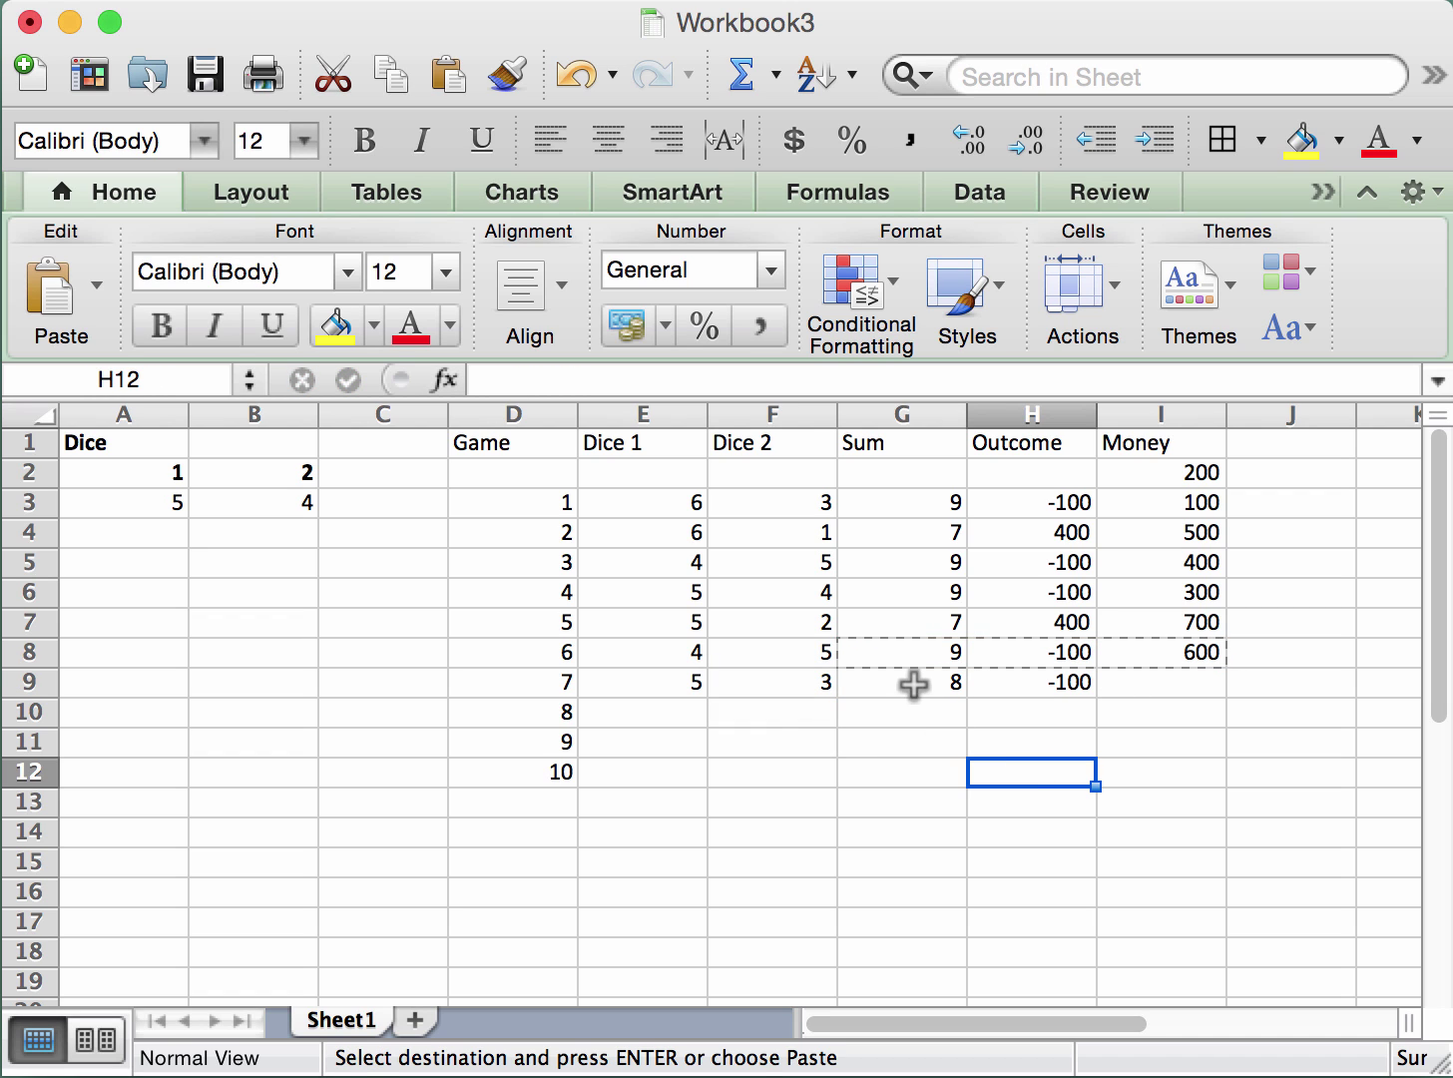
left_click_drag(914, 682, 1113, 685)
key("super+v")
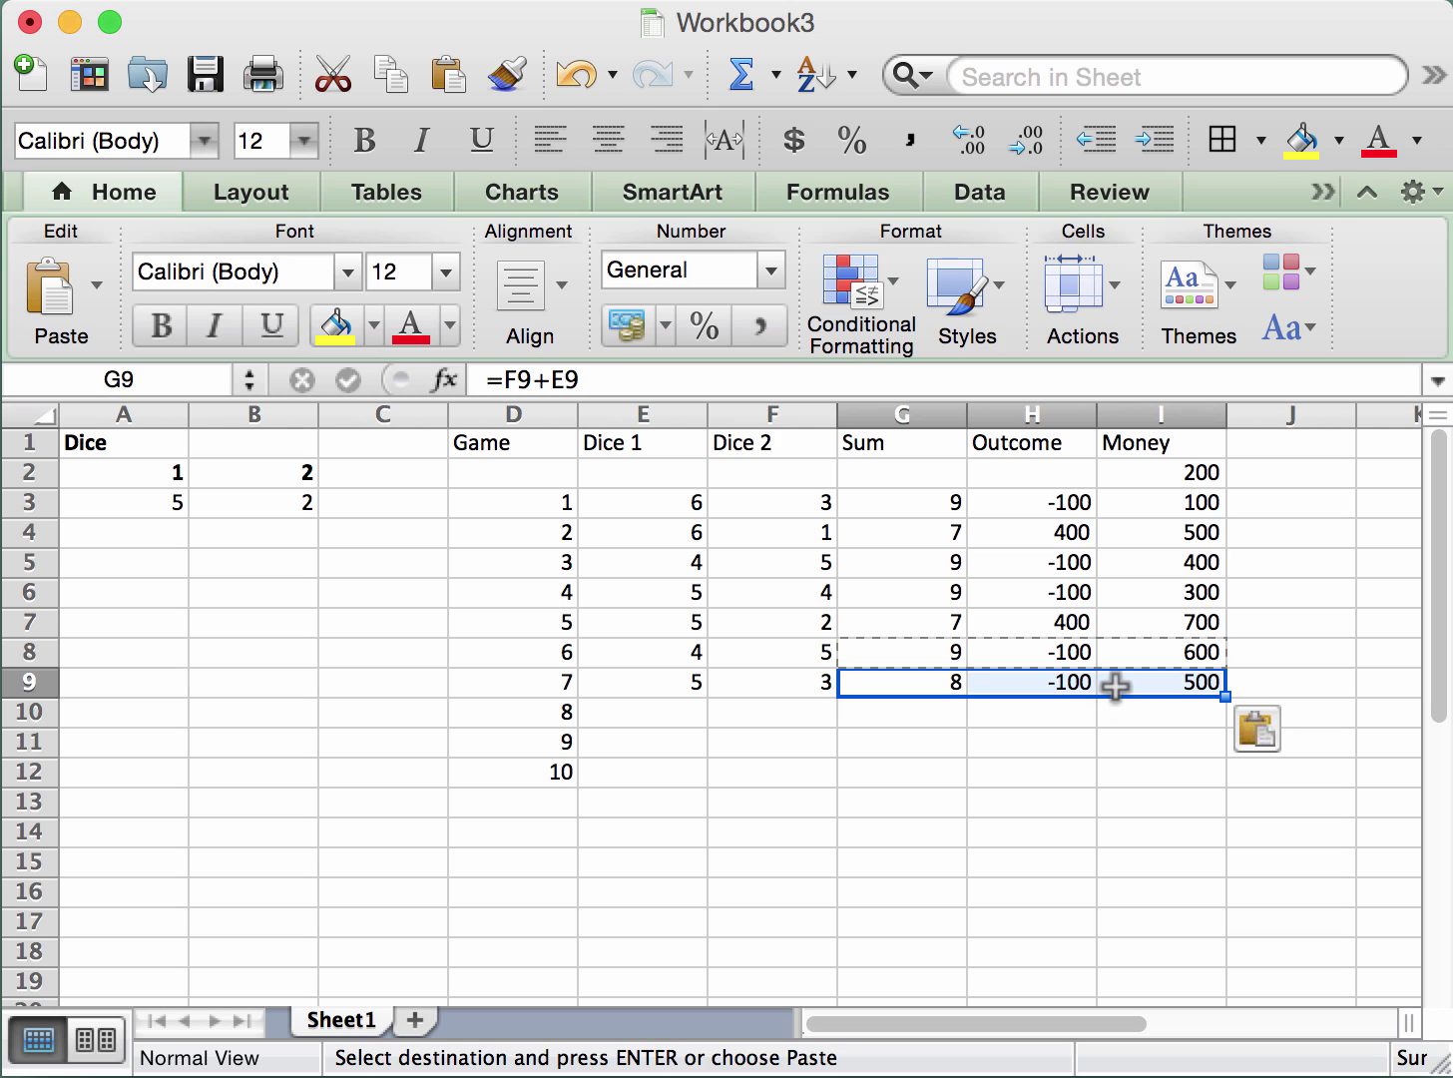
left_click(1012, 828)
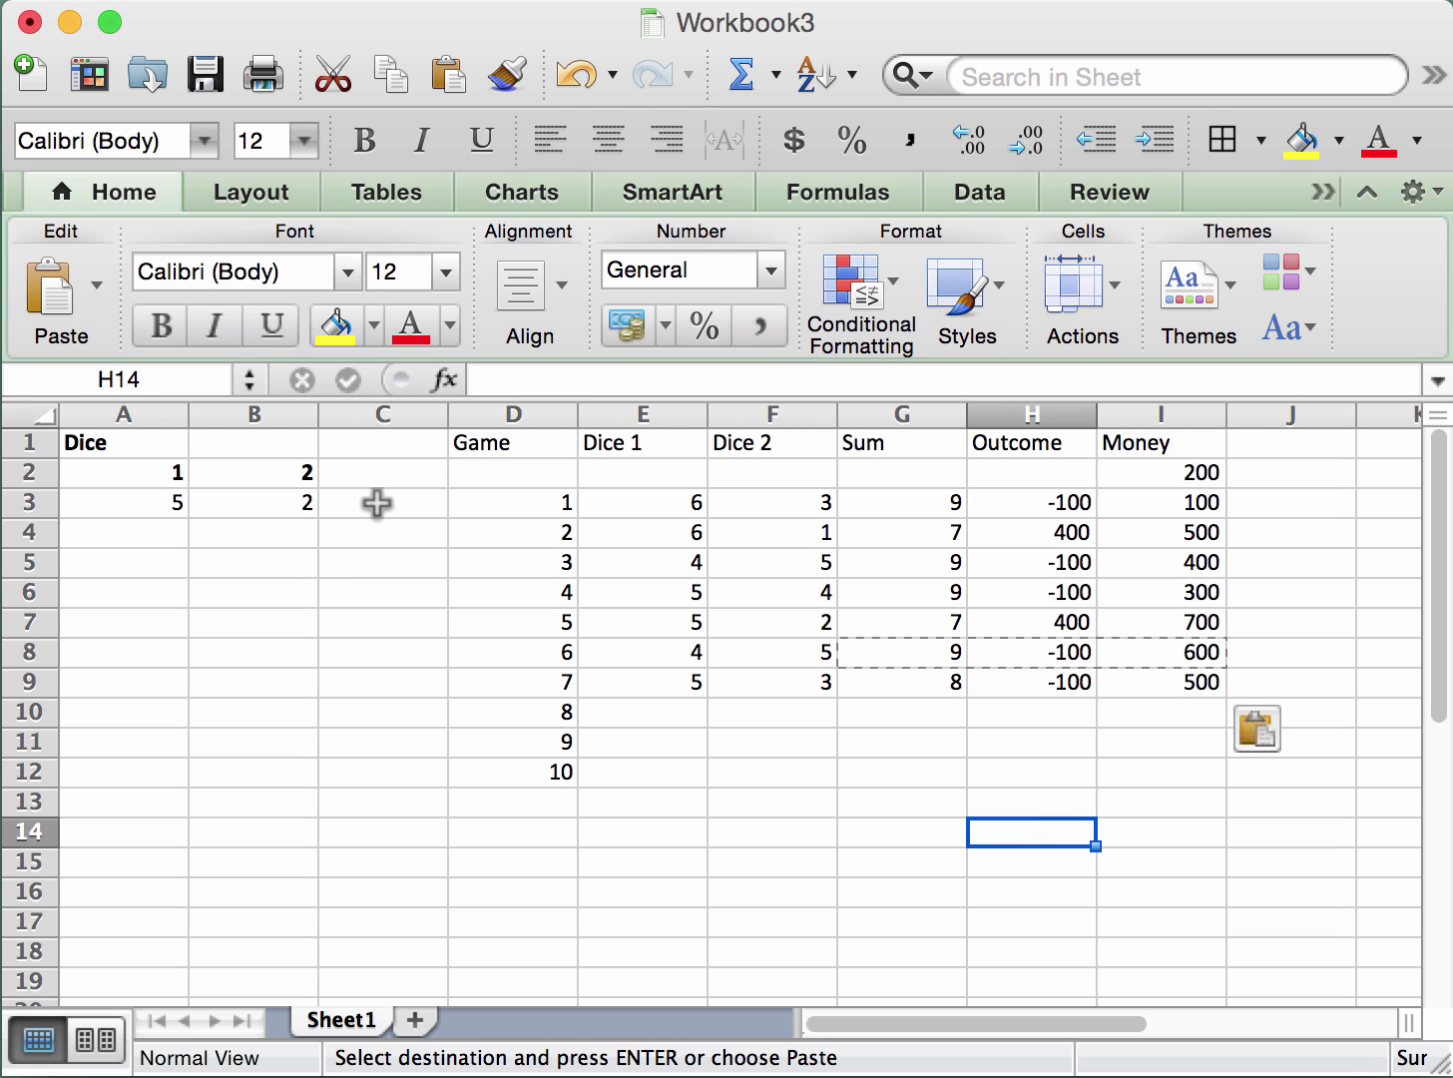
Re-roll the two dice and record game 8's roll in E10:F10 as 3 and 5.
left_click(376, 508)
key("super+equal")
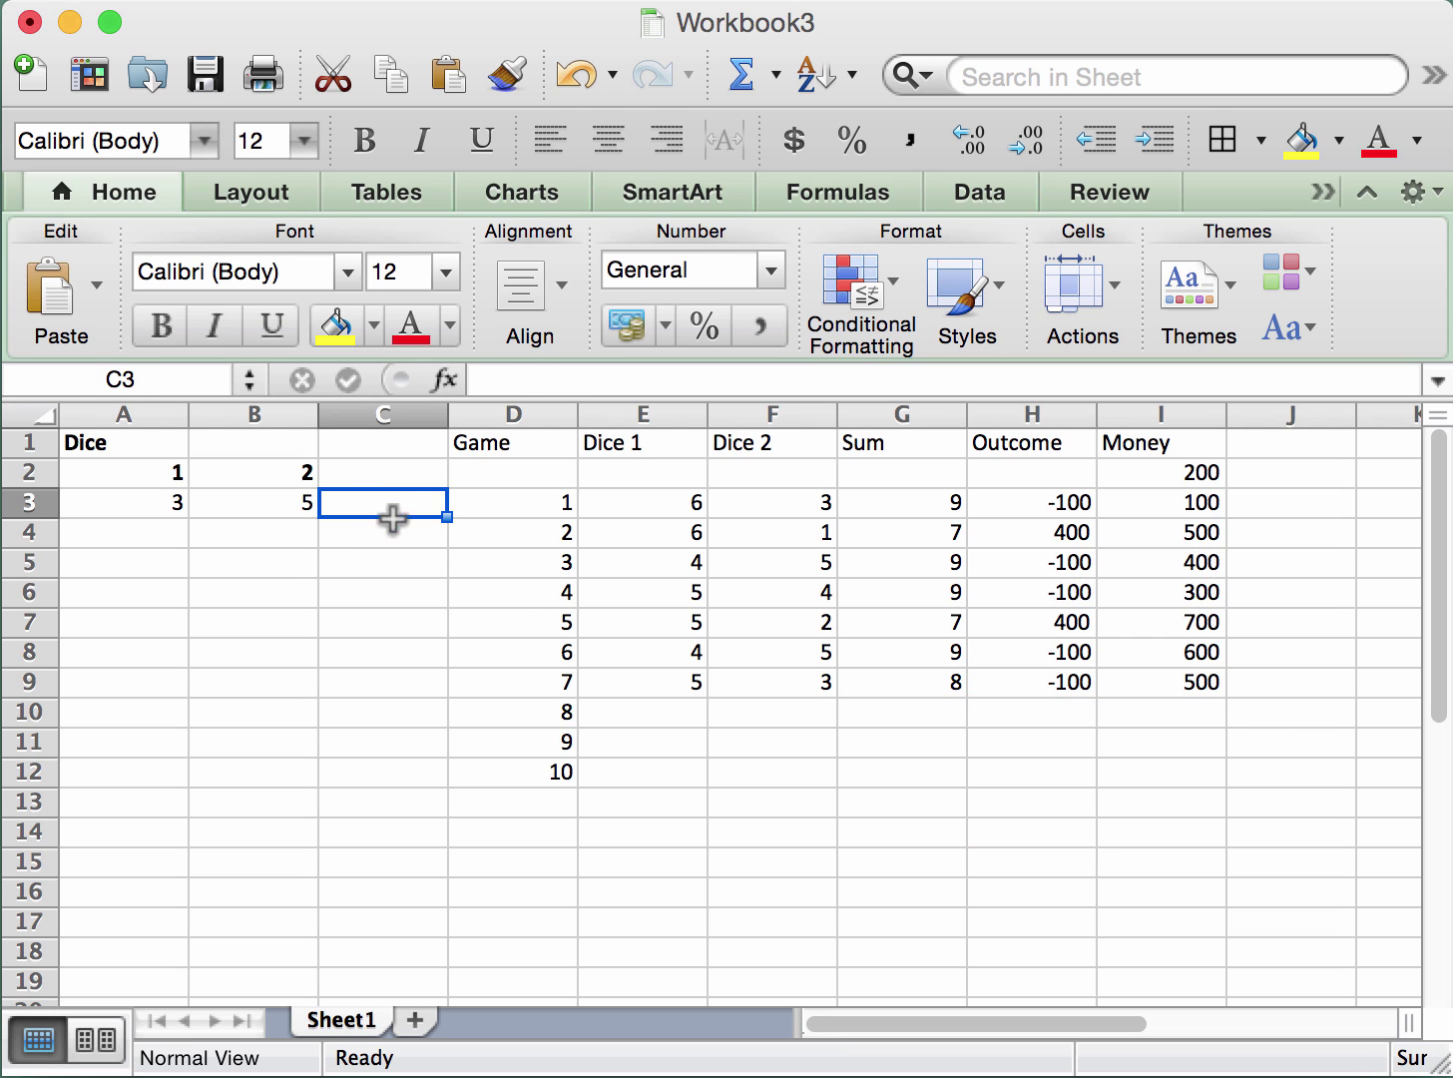
left_click(680, 715)
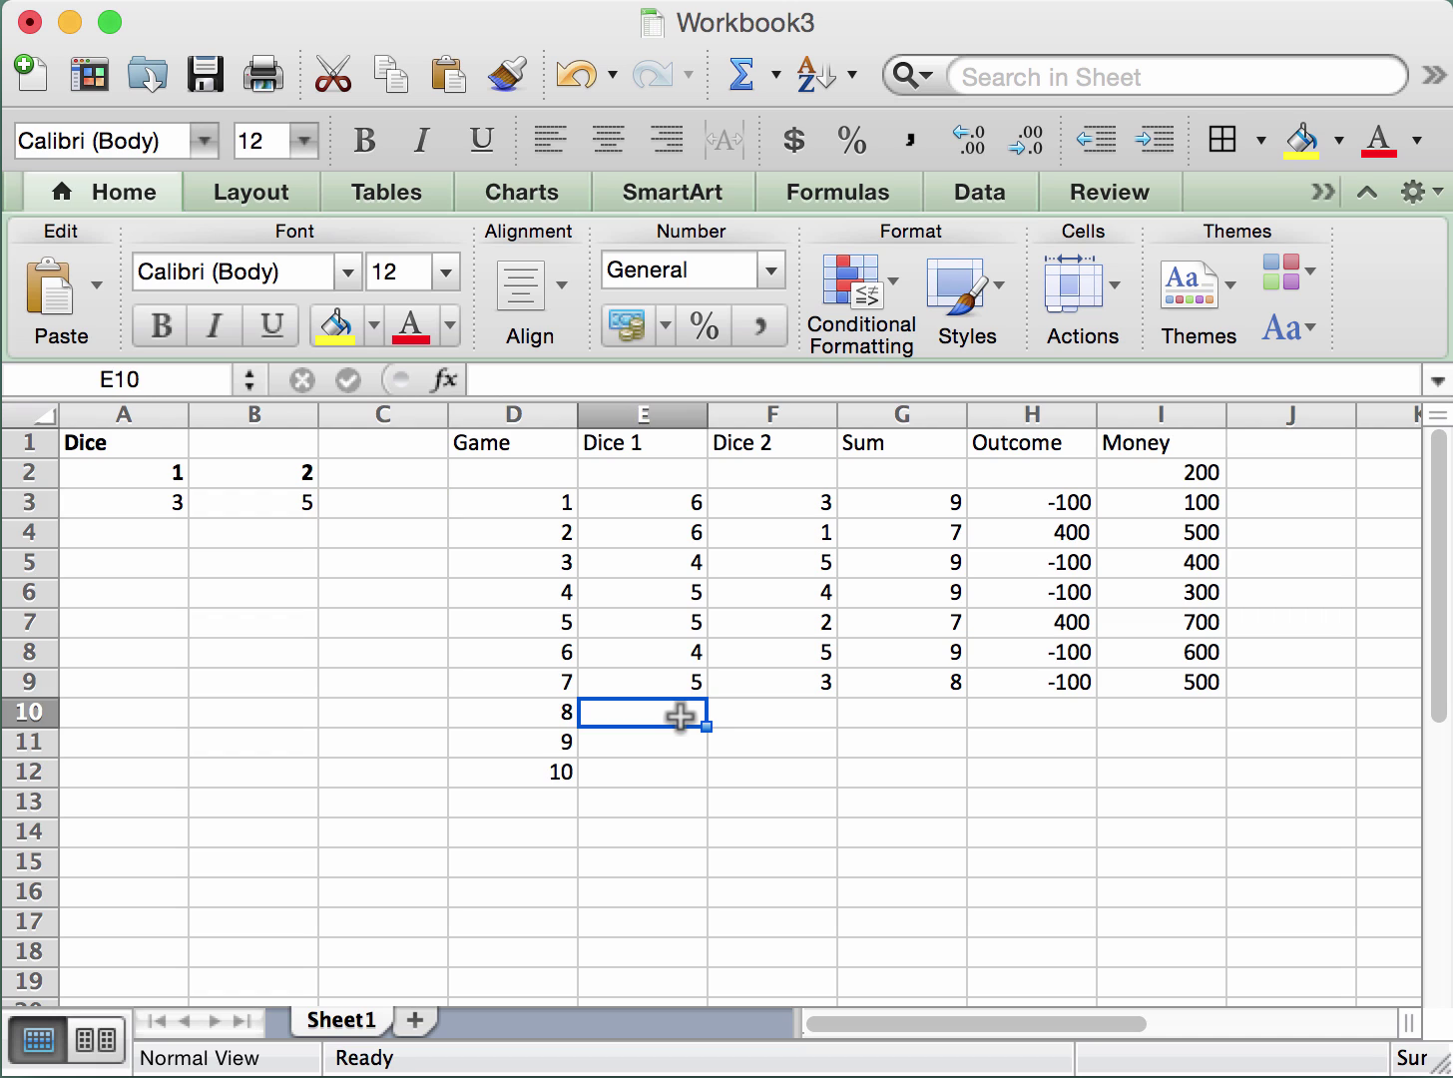
type("3")
key("Tab")
type("5")
left_click(941, 796)
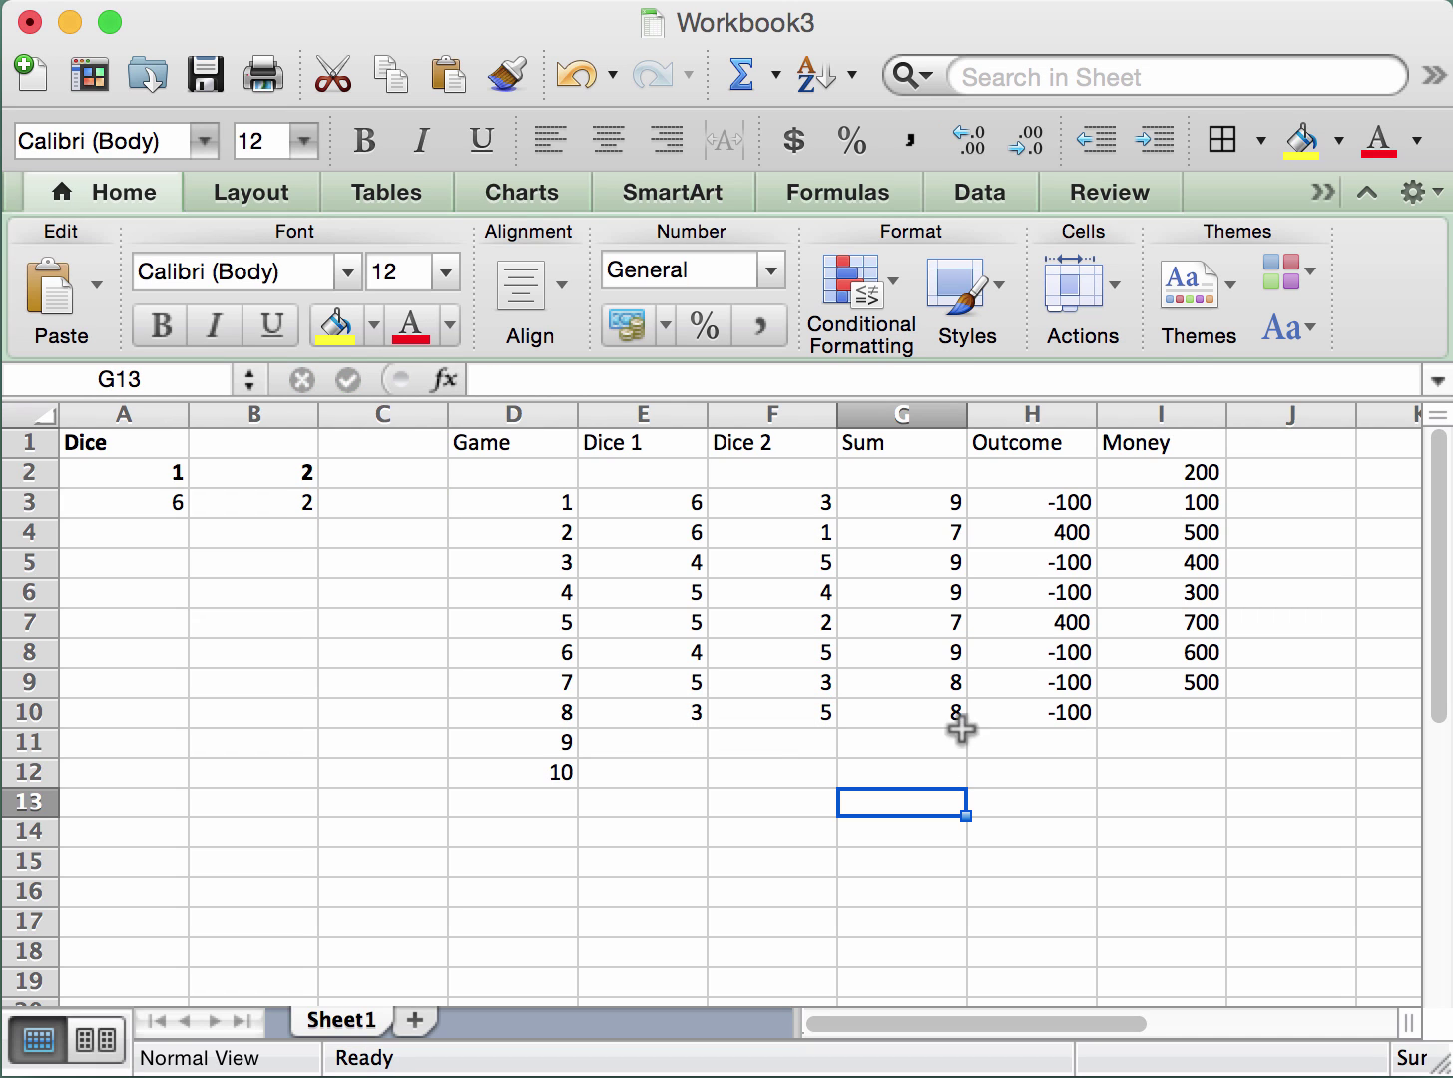
Copy the sum, outcome and money formulas of game 7 from G9:I9 into G10:I10 for game 8.
left_click_drag(932, 688, 1140, 695)
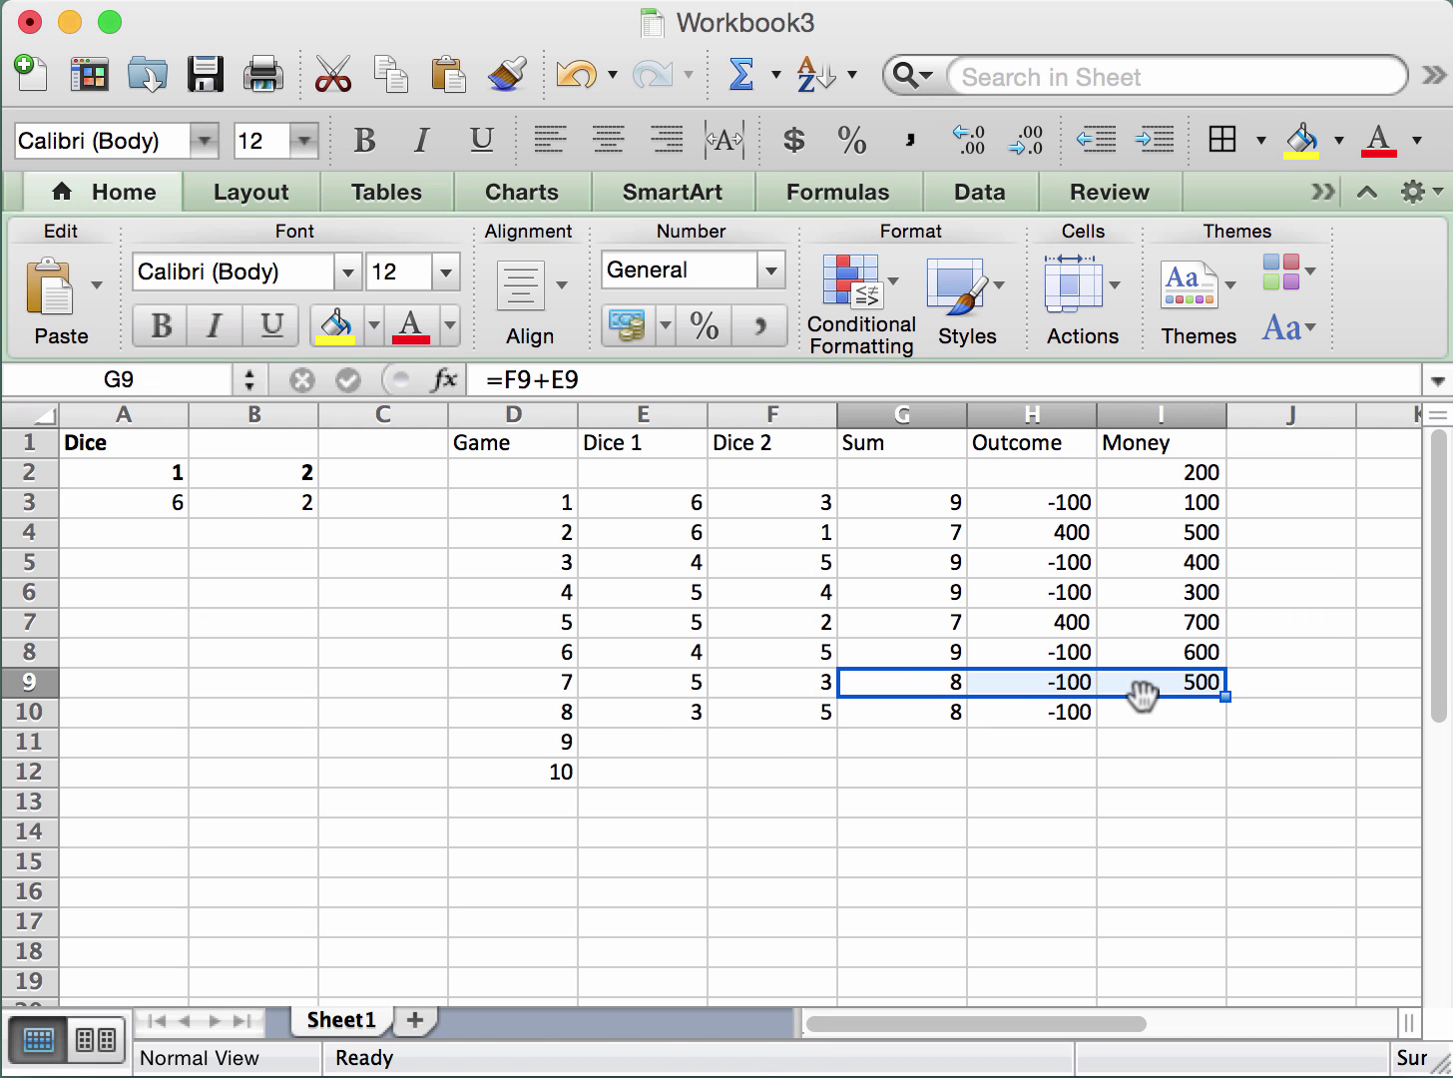
key("super+c")
left_click(1051, 757)
left_click_drag(934, 710, 1098, 709)
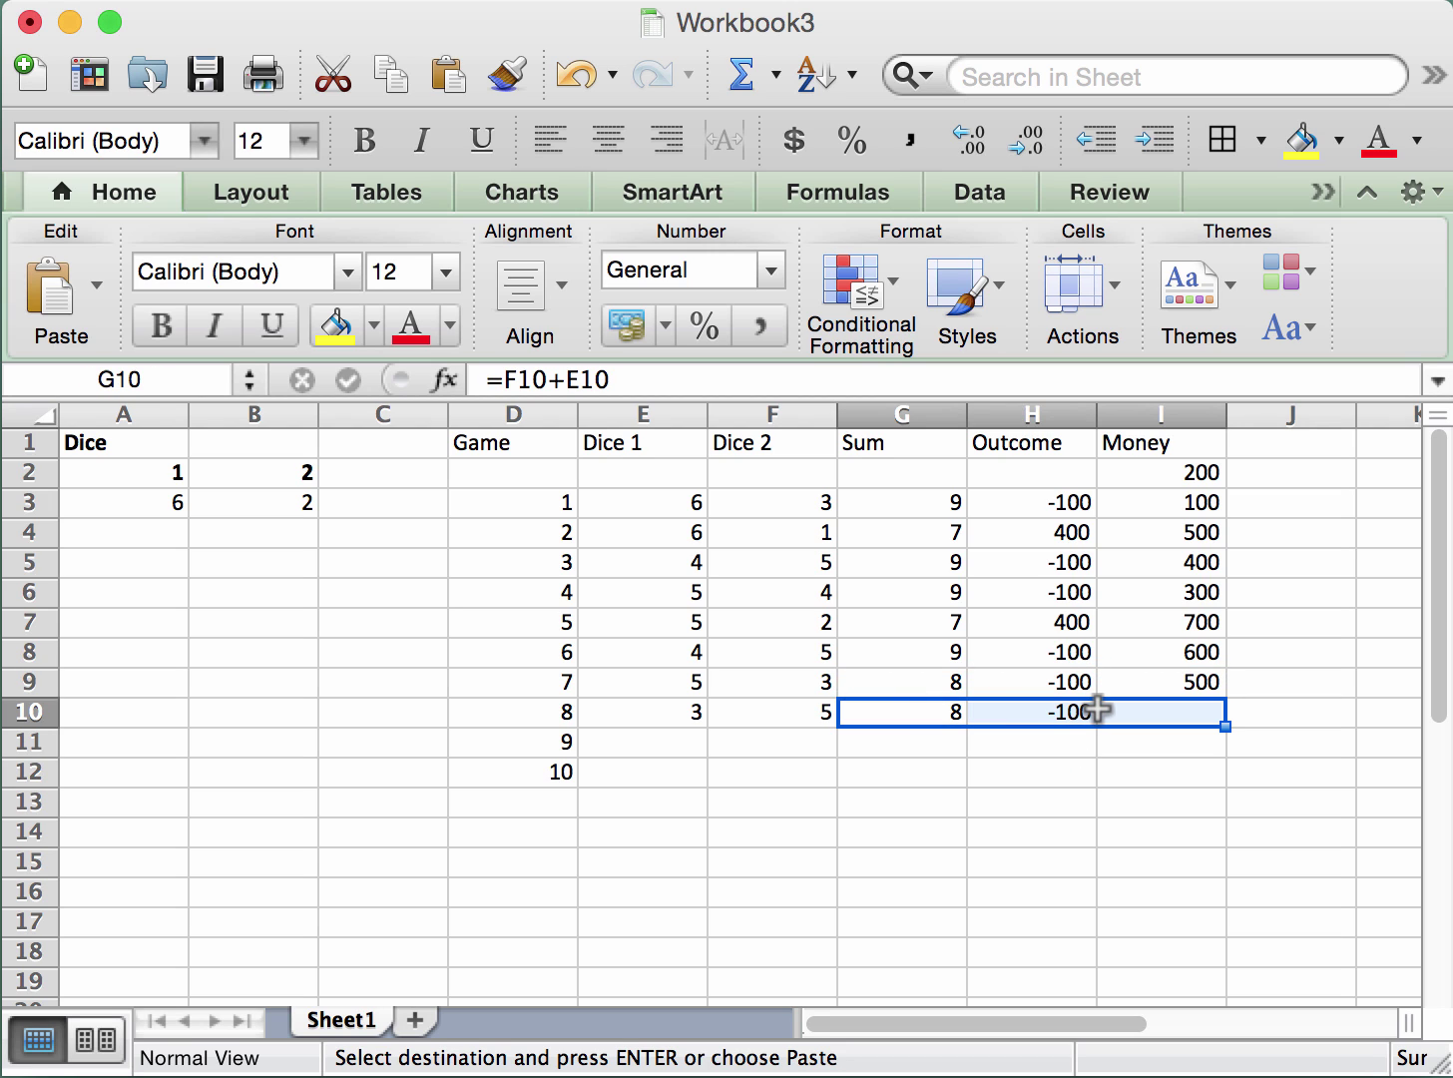
key("super+v")
left_click(979, 795)
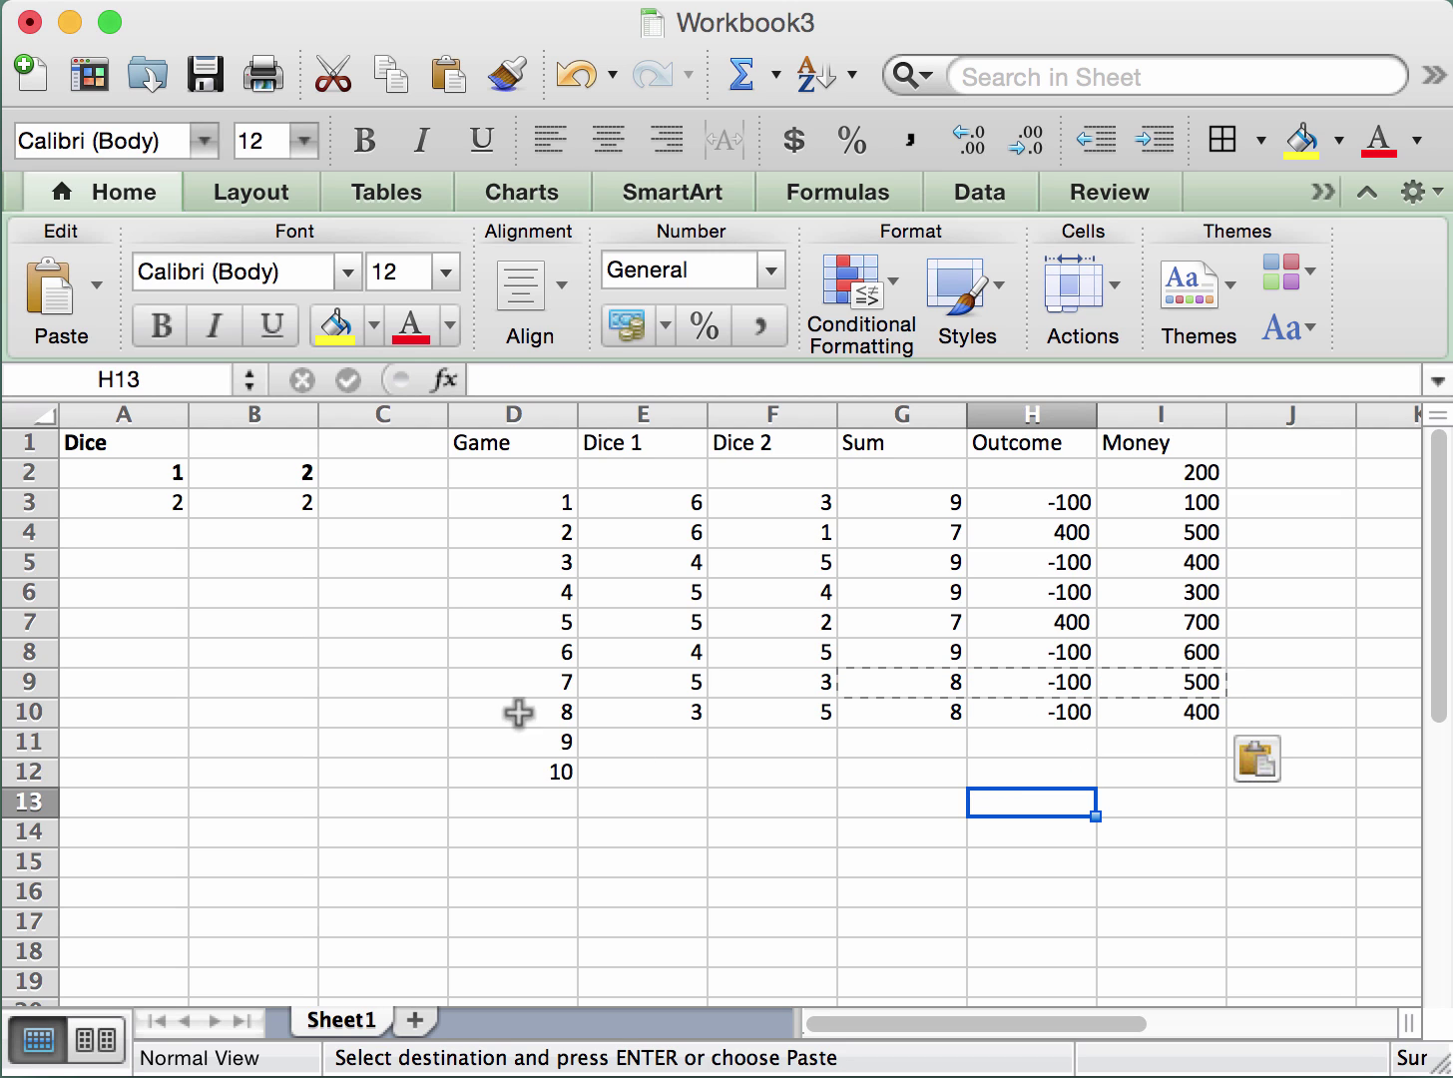
Re-roll the two dice and record game 9's roll in E11:F11 as 1 and 5.
left_click(362, 507)
key("Delete")
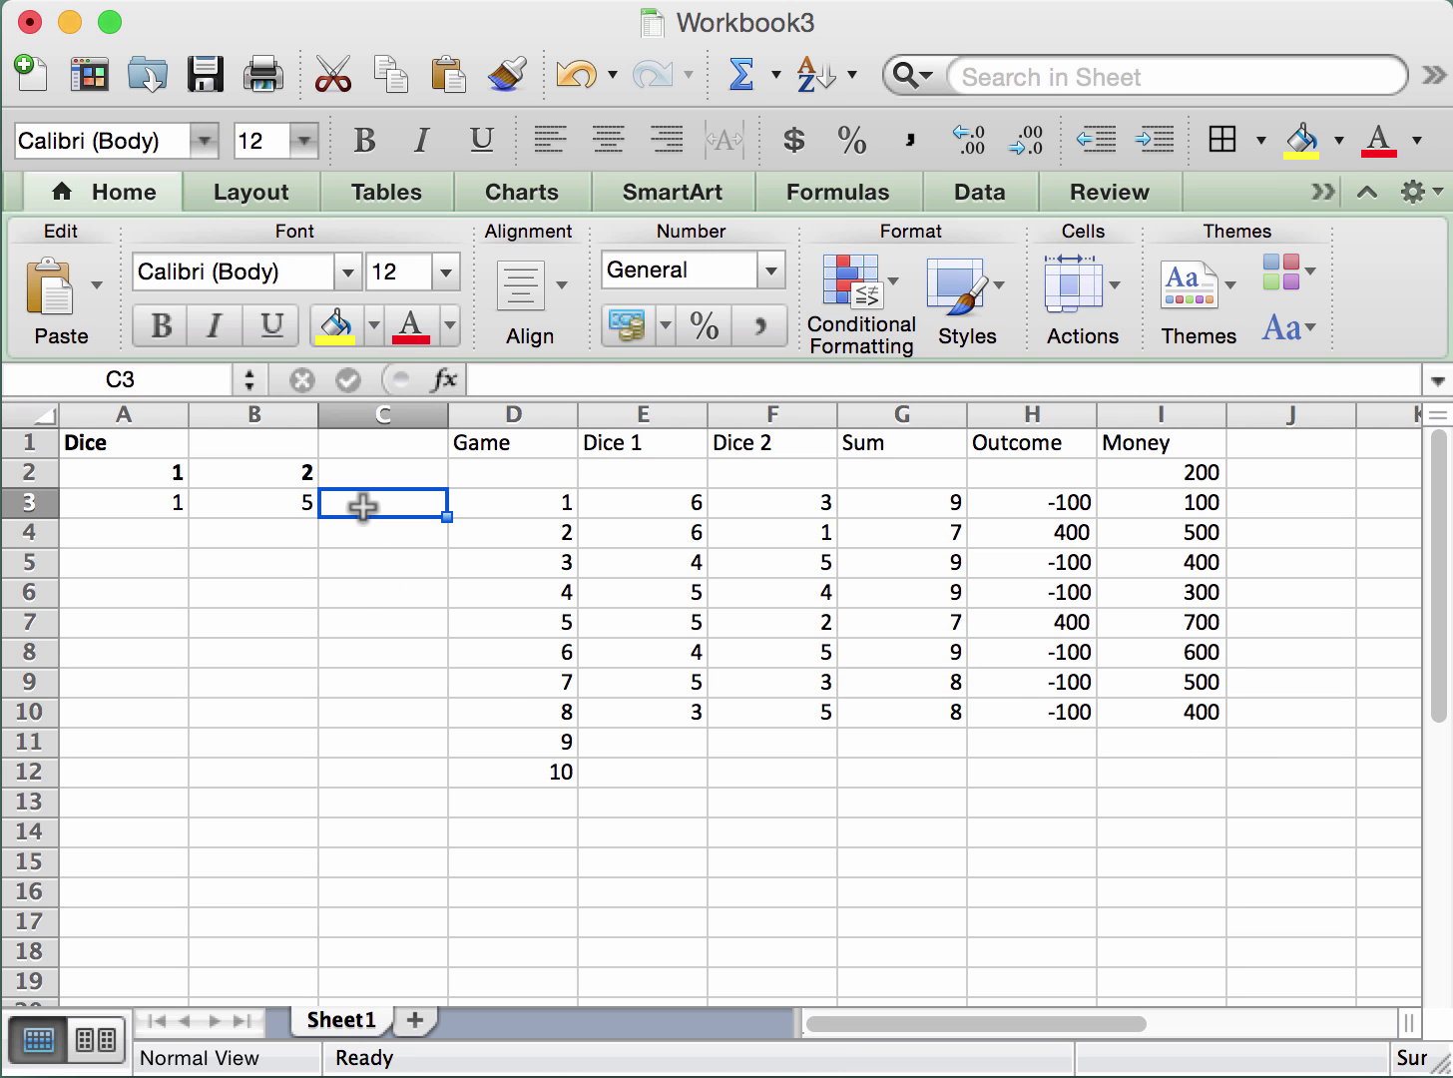
left_click(676, 748)
type("1")
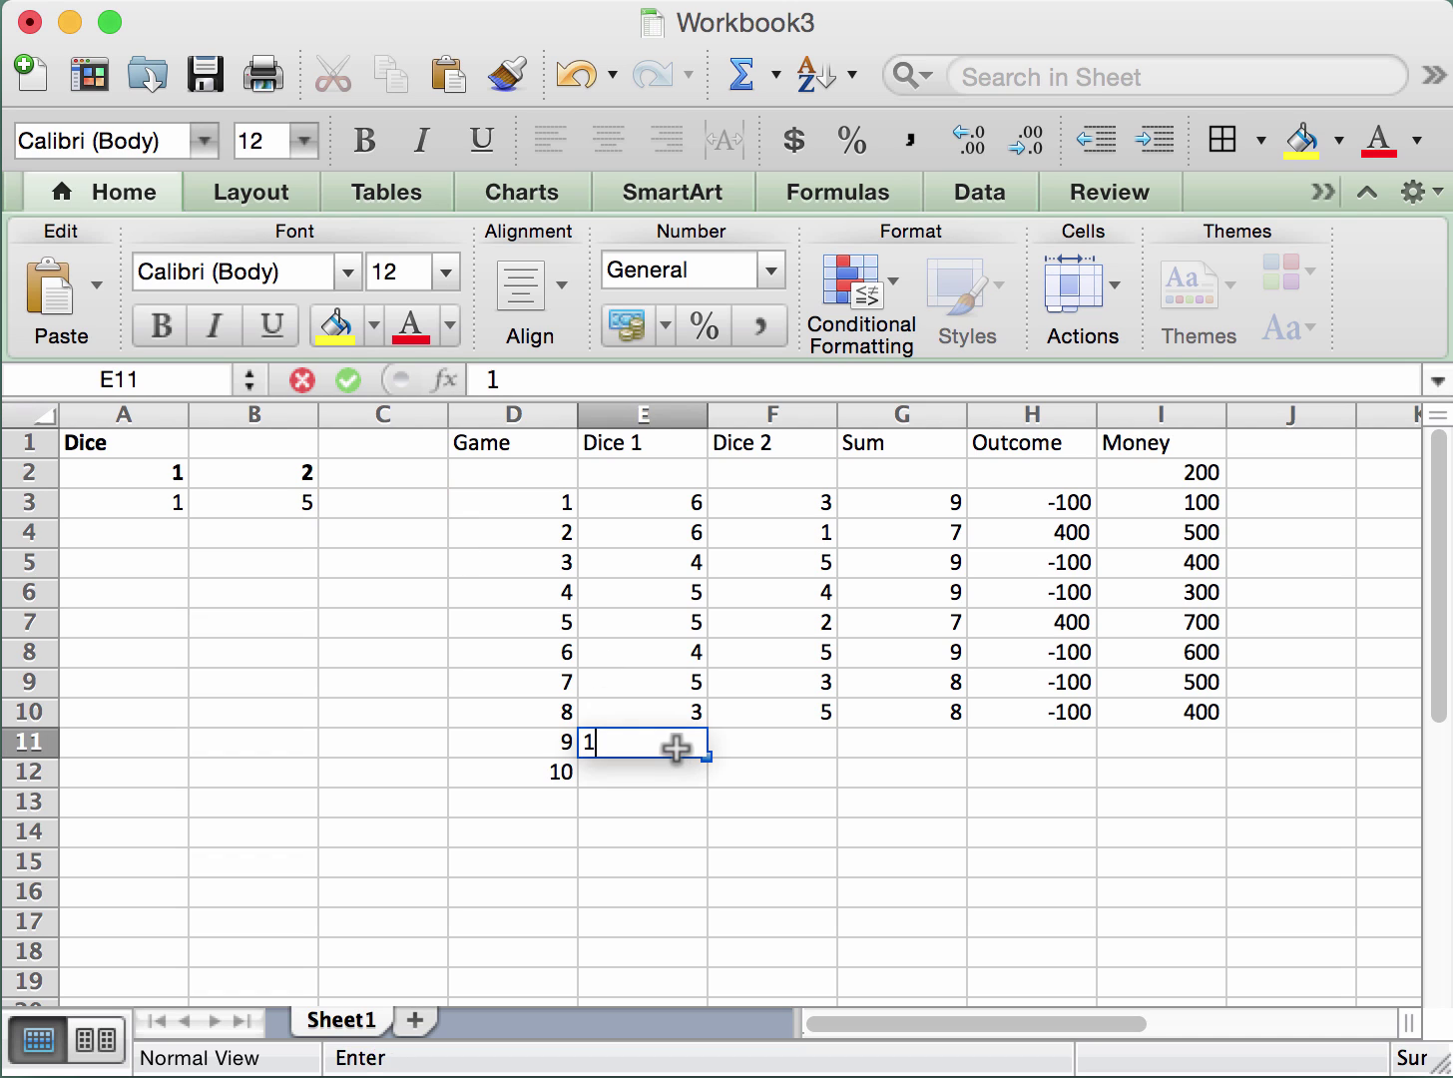
key("Tab")
type("5")
left_click(1013, 778)
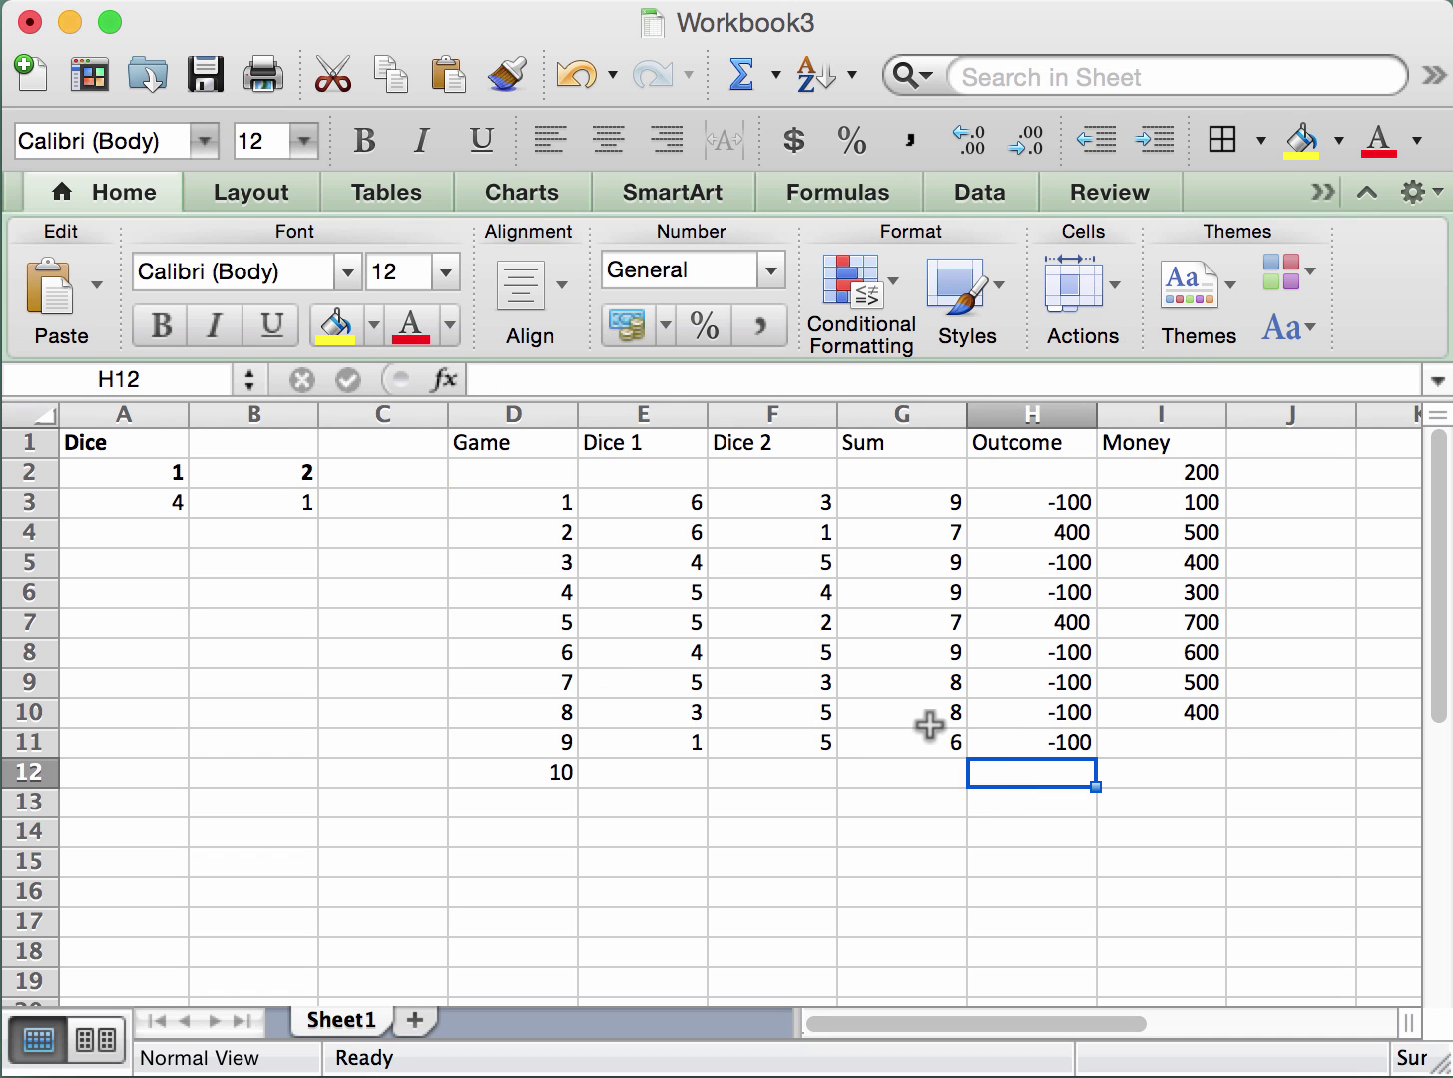
Copy the sum, outcome and money formulas of game 8 from G10:I10 into G11:I11 for game 9.
left_click_drag(931, 717, 1116, 734)
left_click(1119, 739)
left_click(1051, 804)
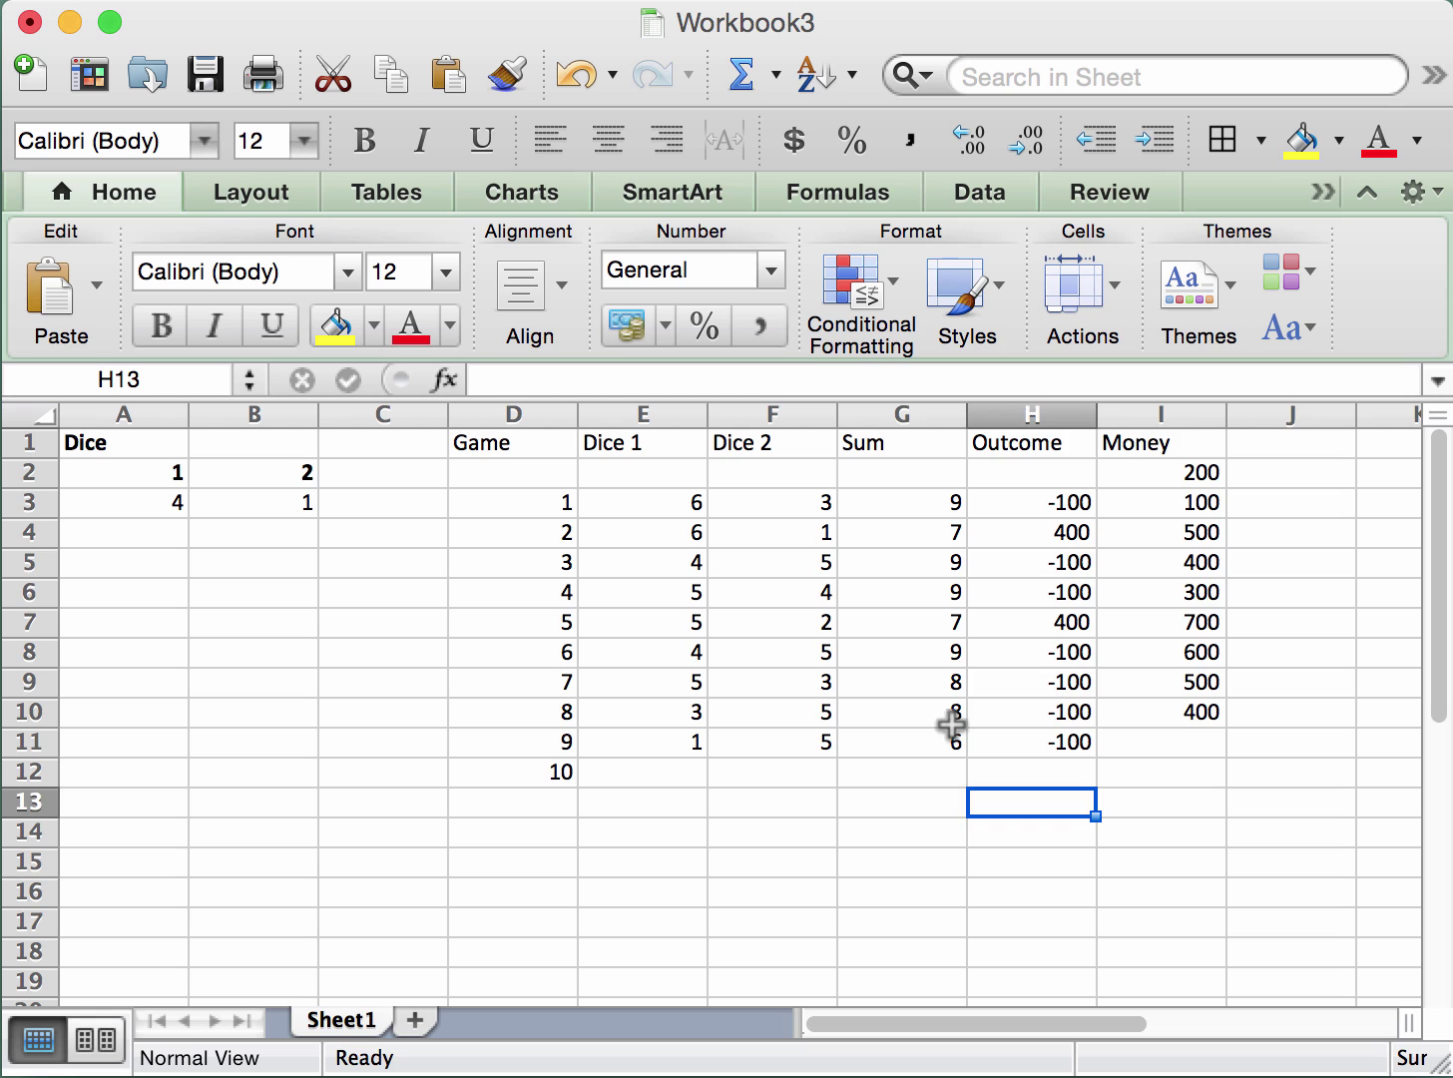
left_click_drag(957, 720, 1115, 711)
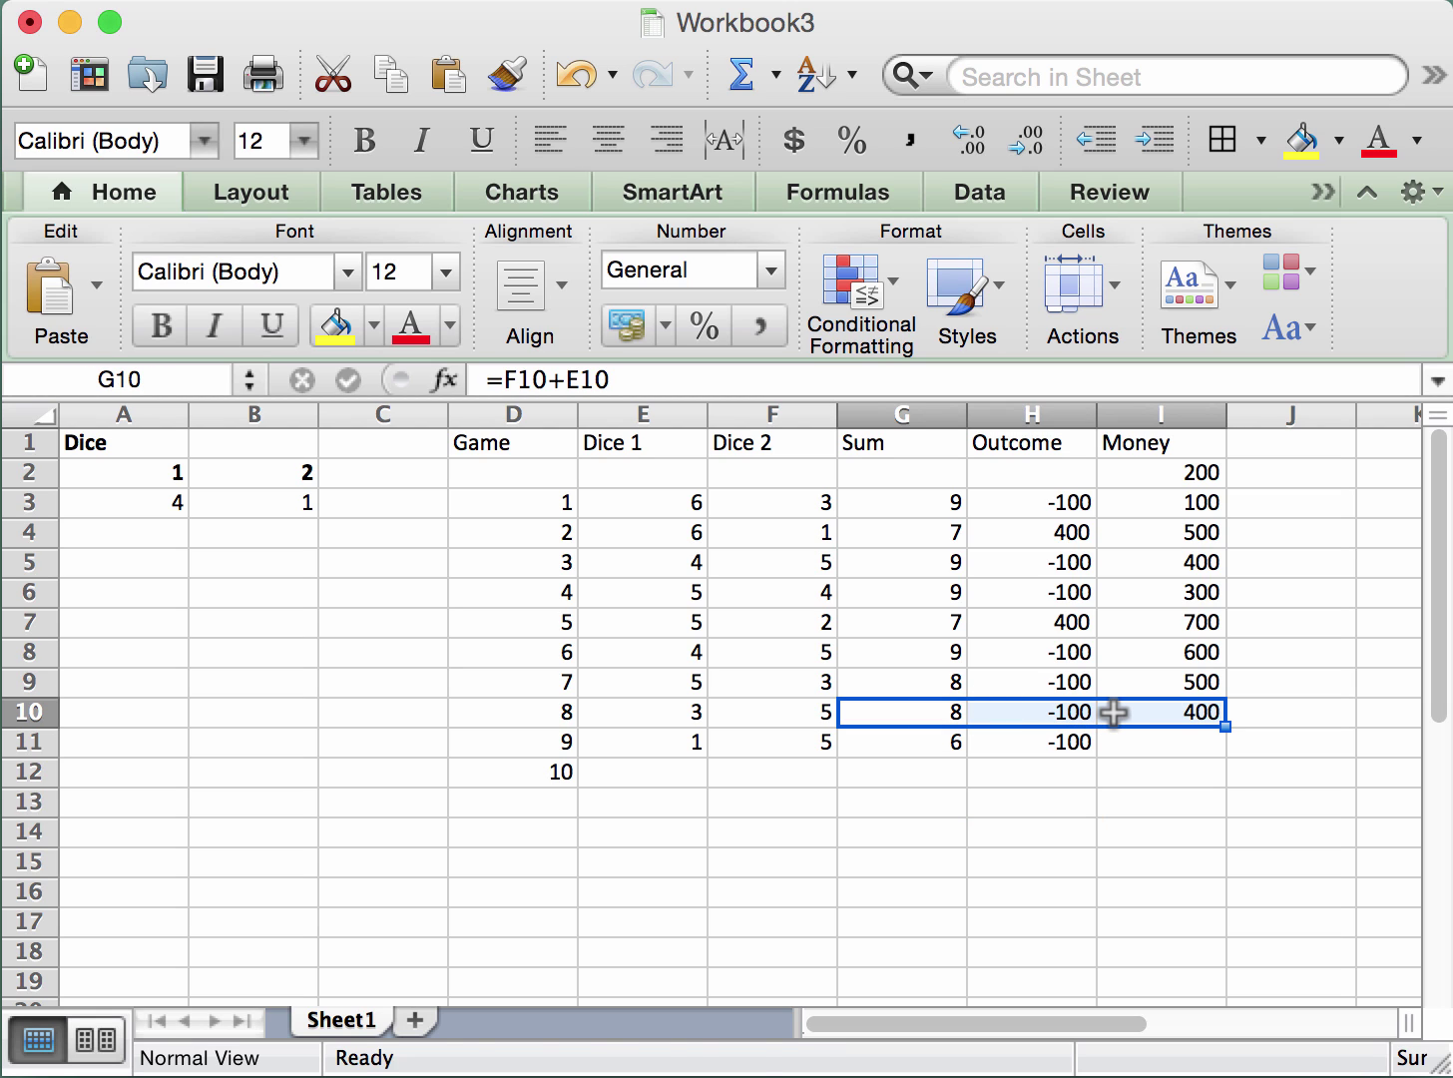
key("super+c")
mouse_move(935, 743)
left_mouse_down()
mouse_move(1113, 744)
mouse_move(953, 738)
left_mouse_up()
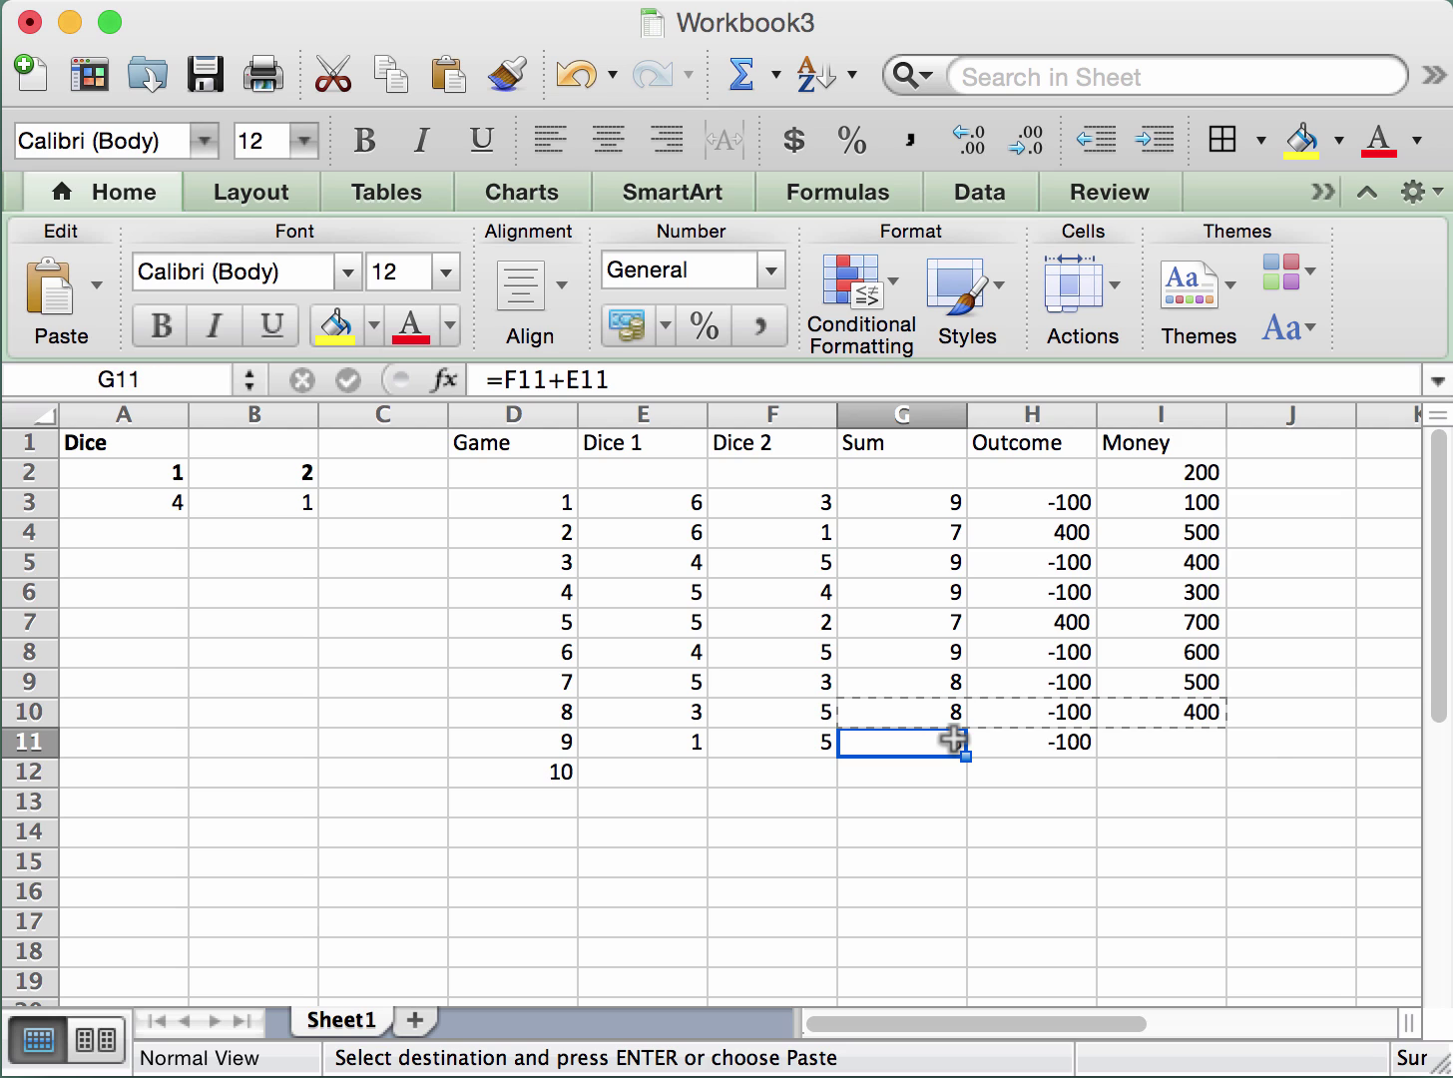
key("super+v")
left_click(970, 805)
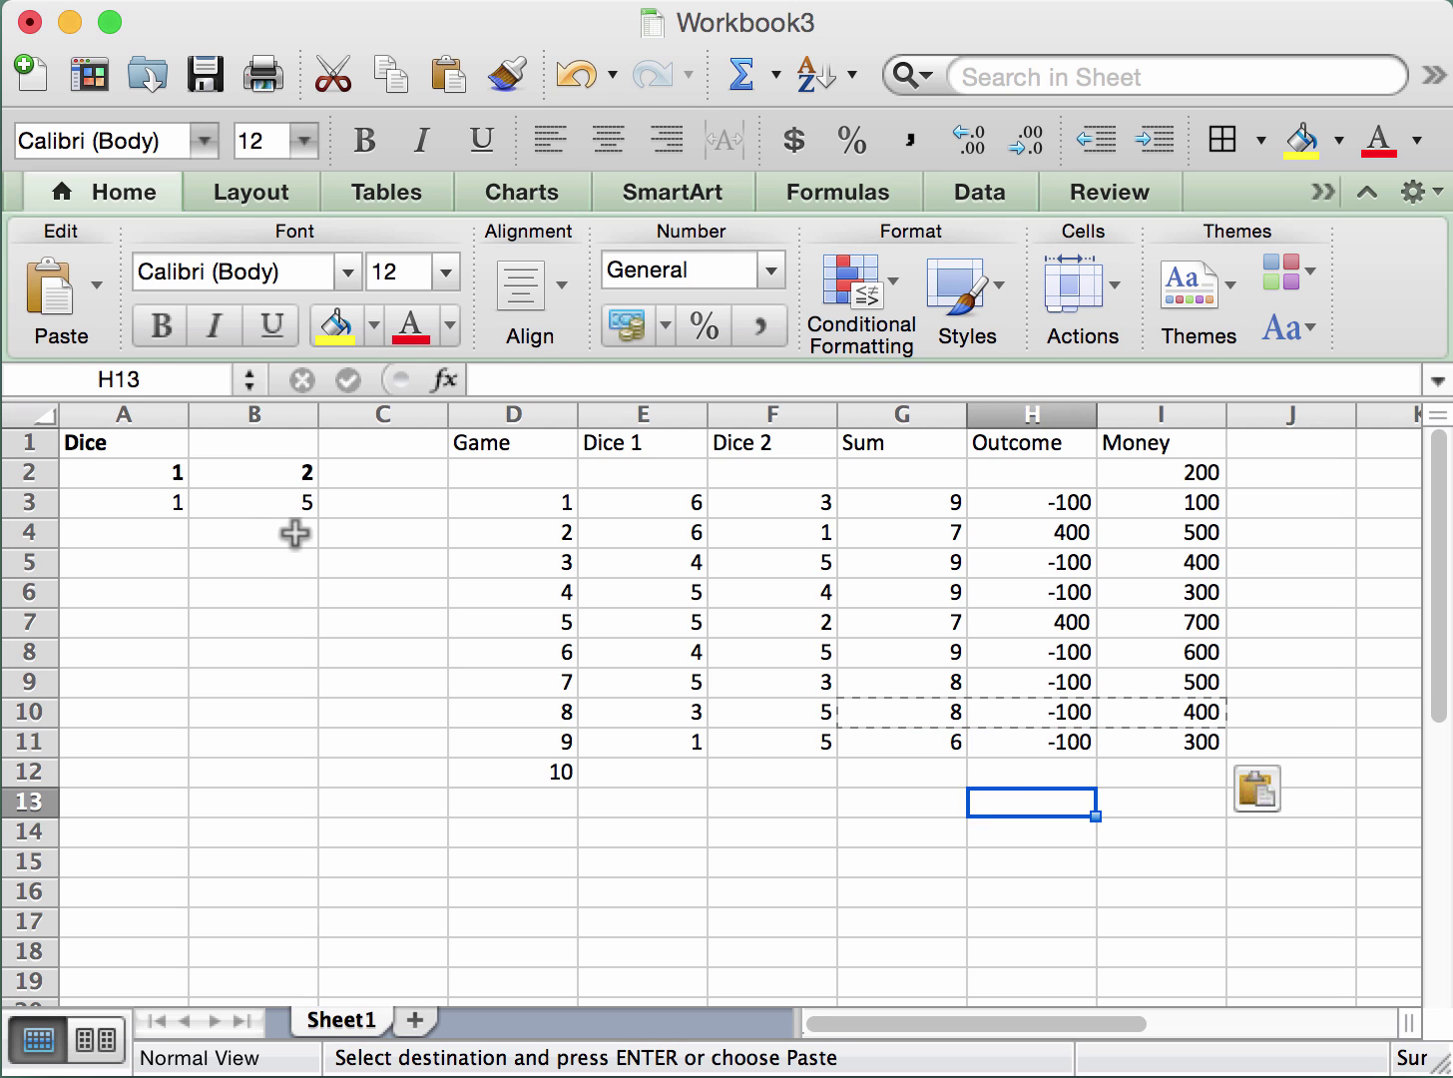
Re-roll the two dice and record game 10's roll in E12:F12 as 2 and 5.
left_click(347, 504)
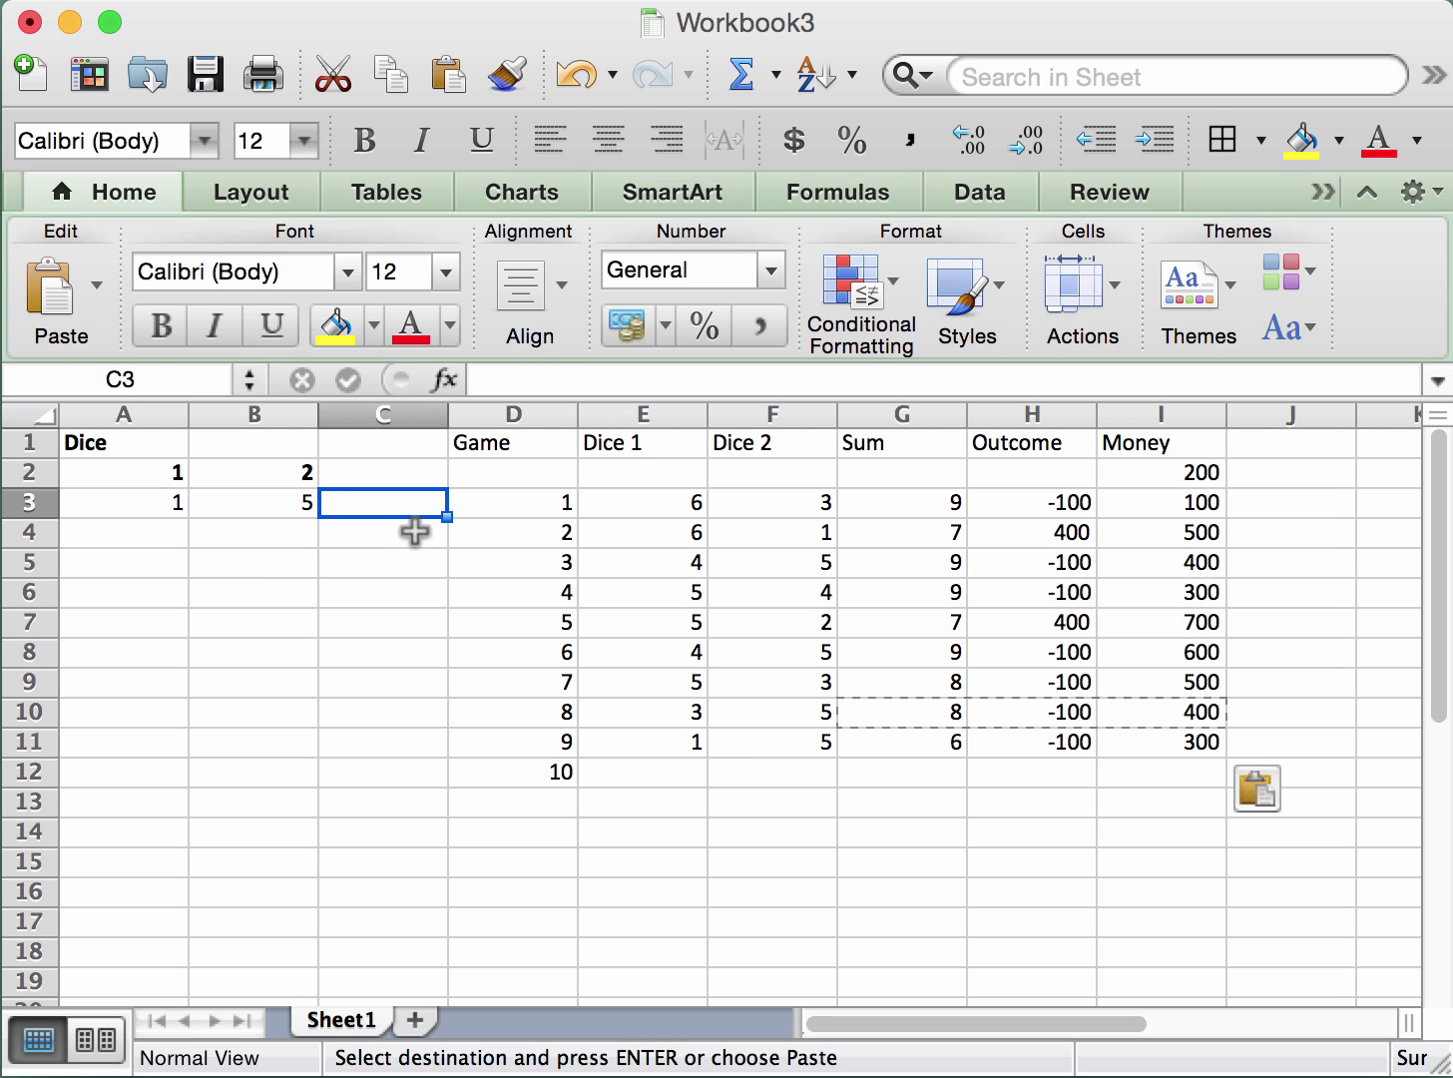
key("Escape")
left_click(621, 765)
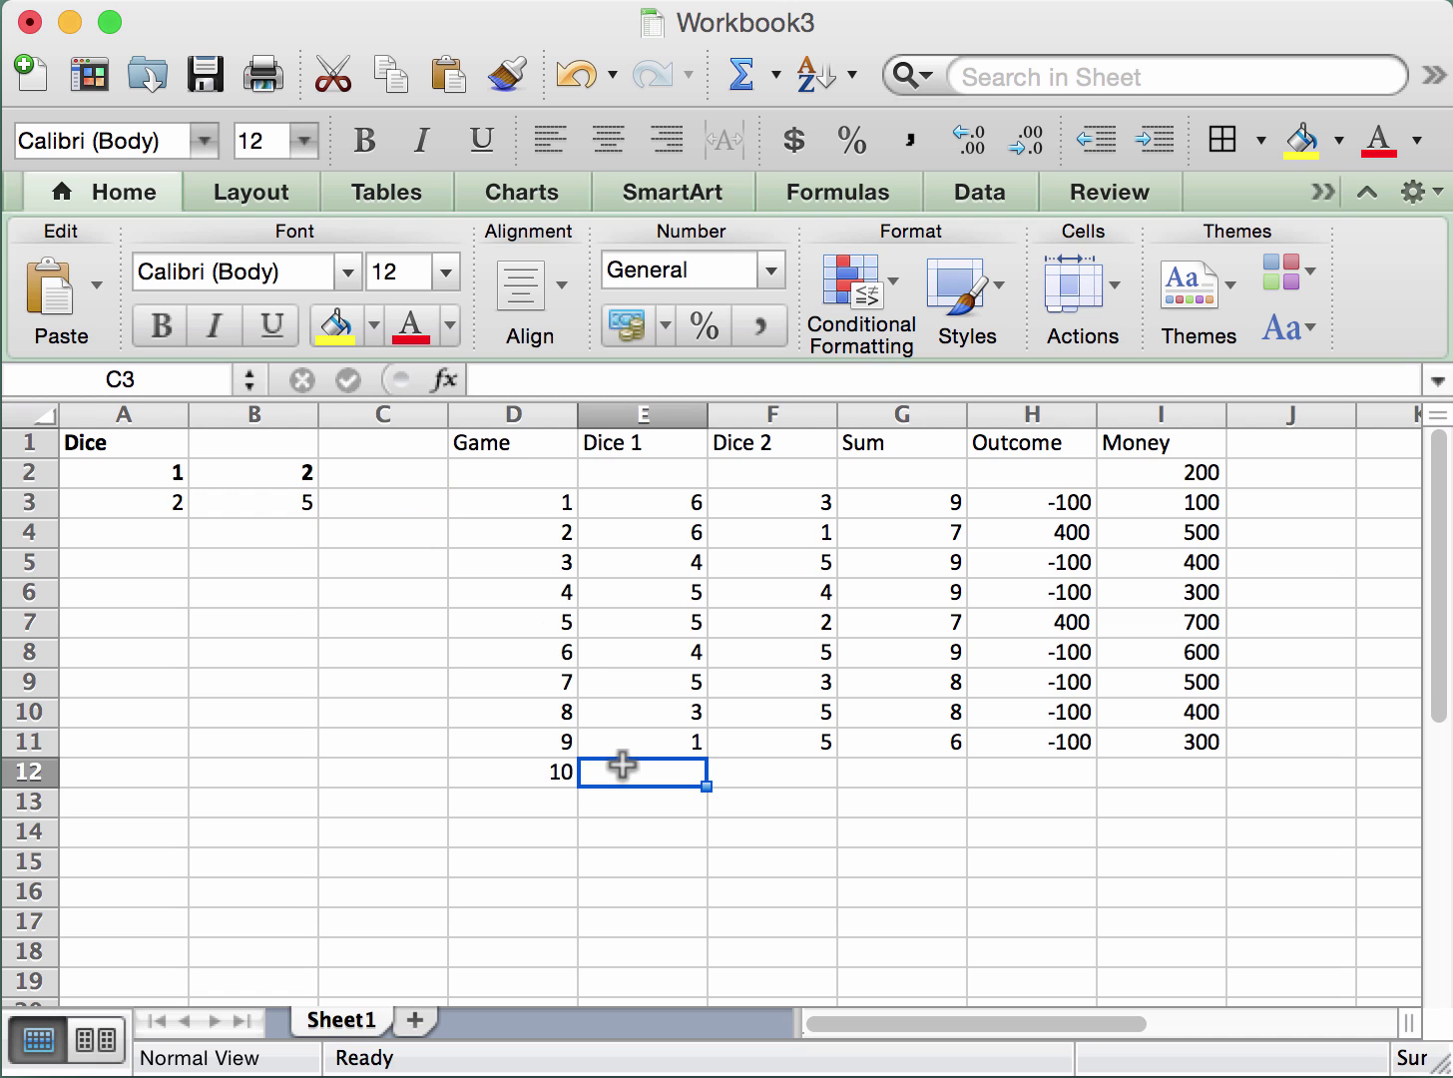
type("2")
key("Tab")
type("5")
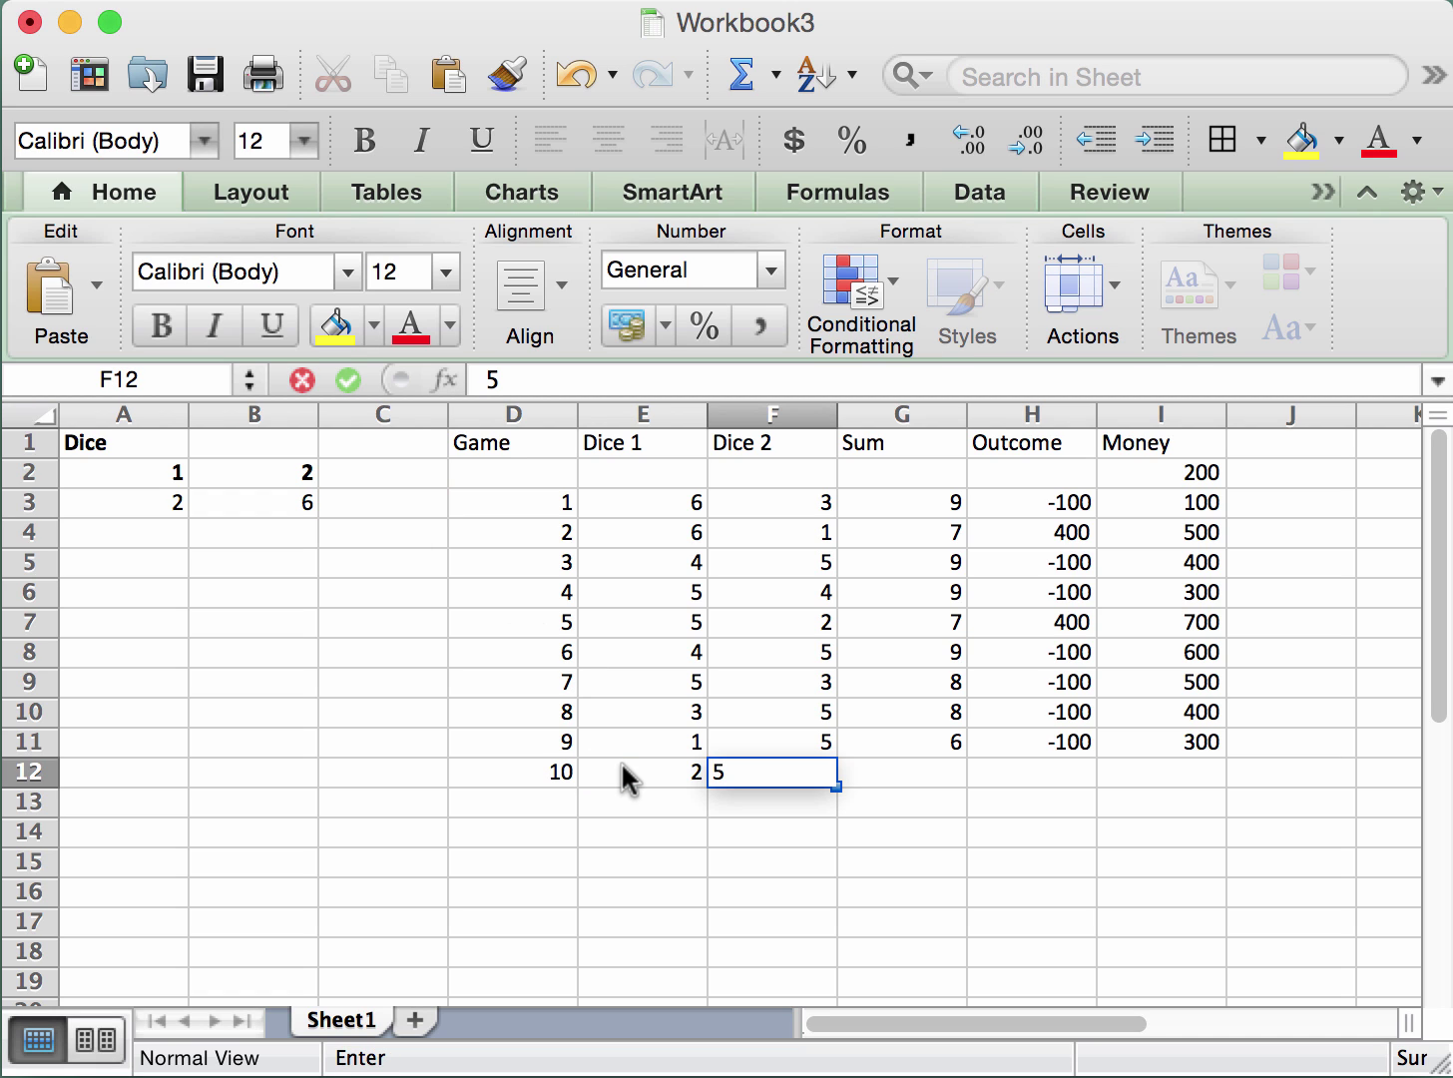
key("Tab")
Copy the sum, outcome and money formulas of game 9 from G11:I11 into G12:I12 for game 10.
left_click_drag(901, 751, 1188, 742)
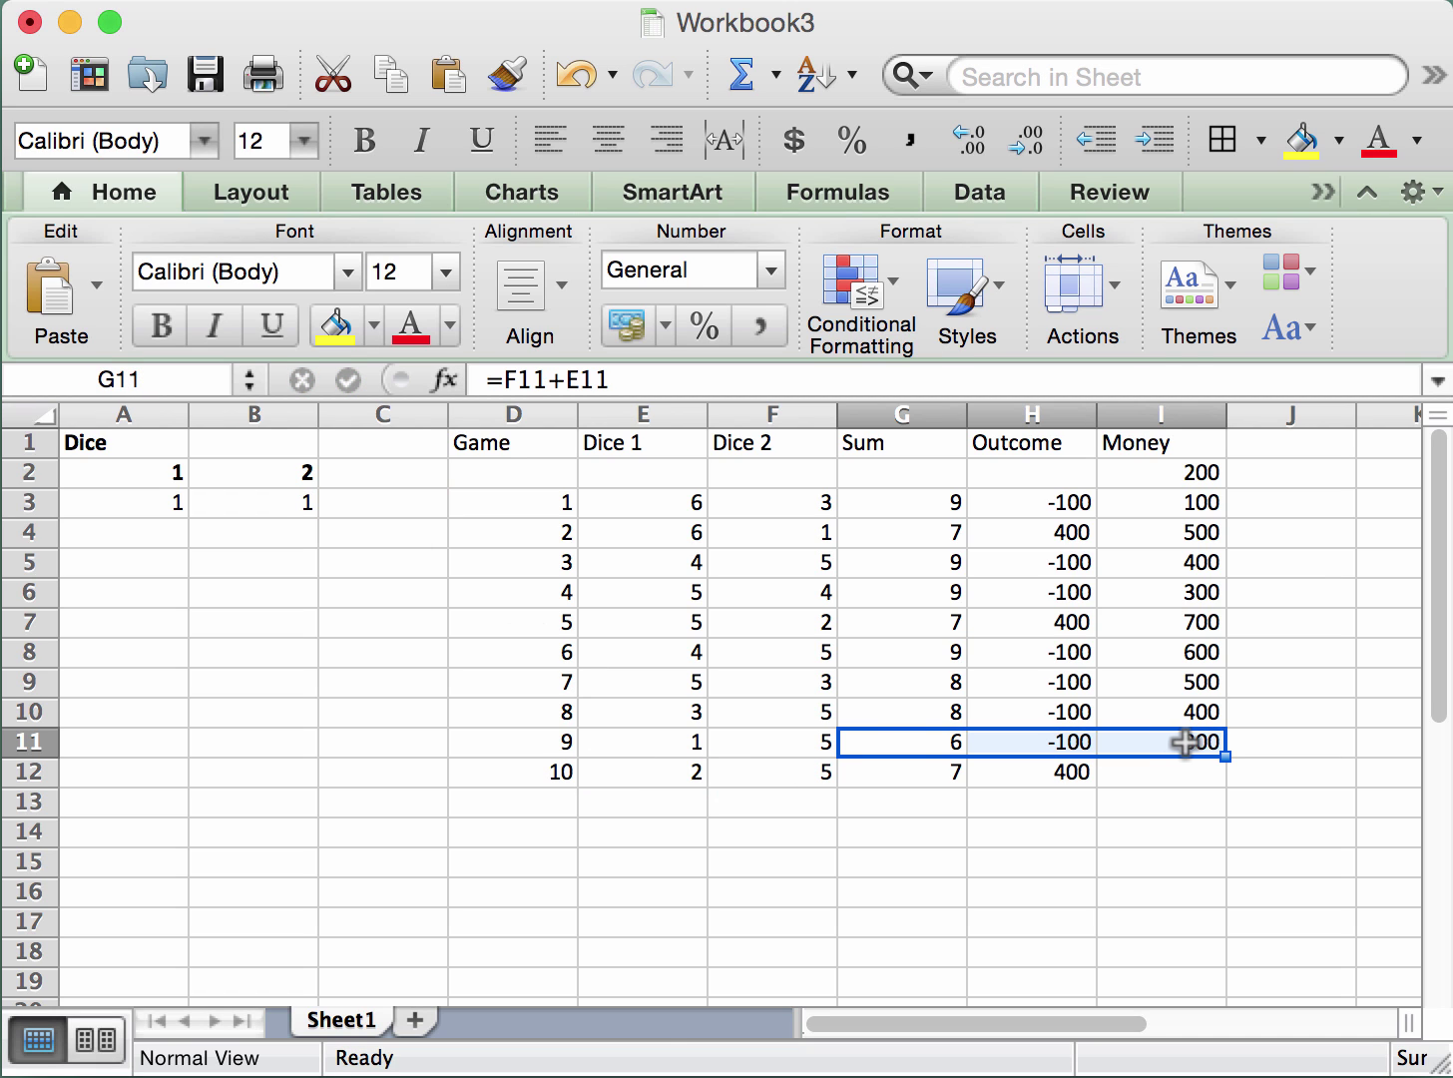
key("super+c")
left_click(847, 862)
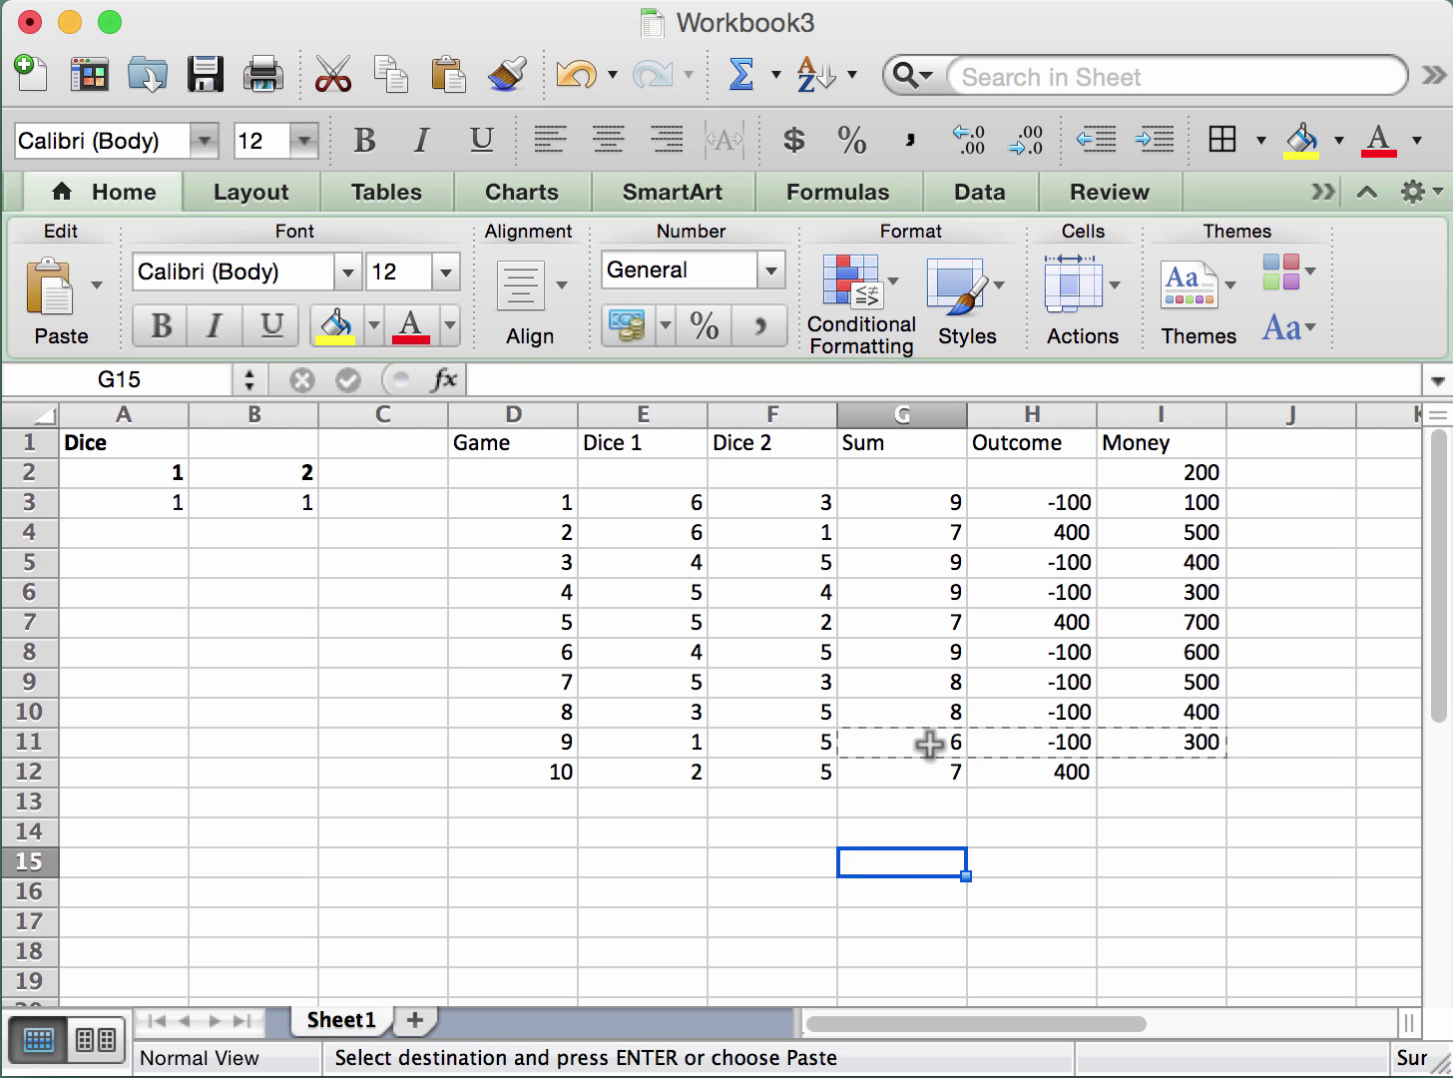
left_click_drag(928, 768, 1113, 775)
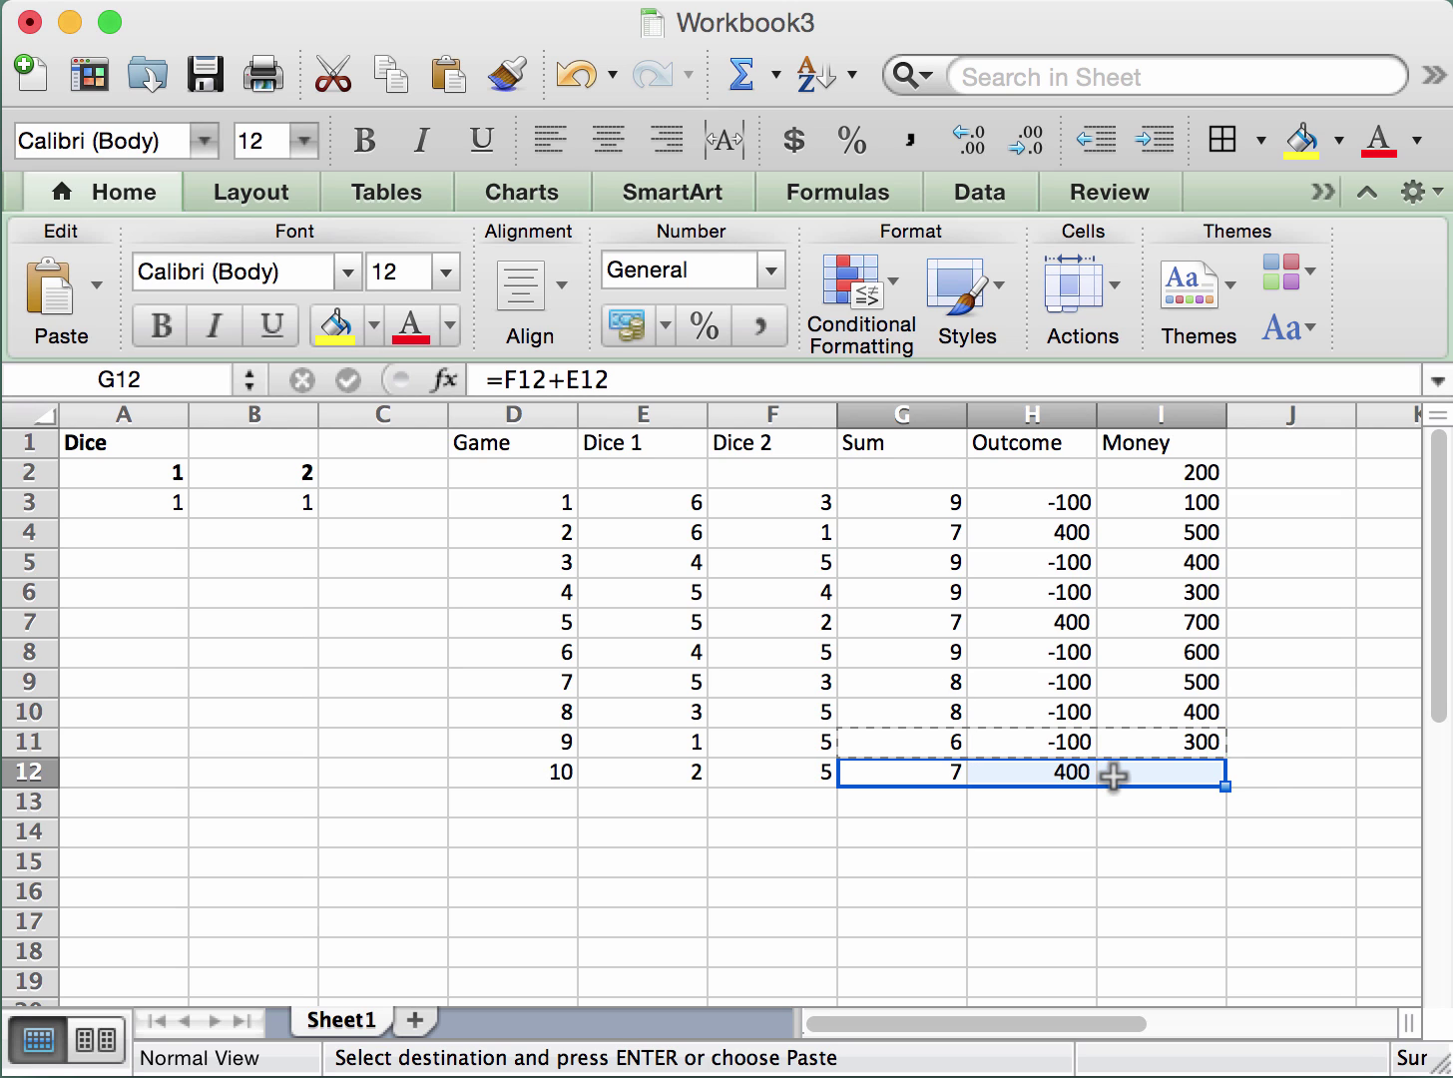
key("super+v")
left_click(1015, 860)
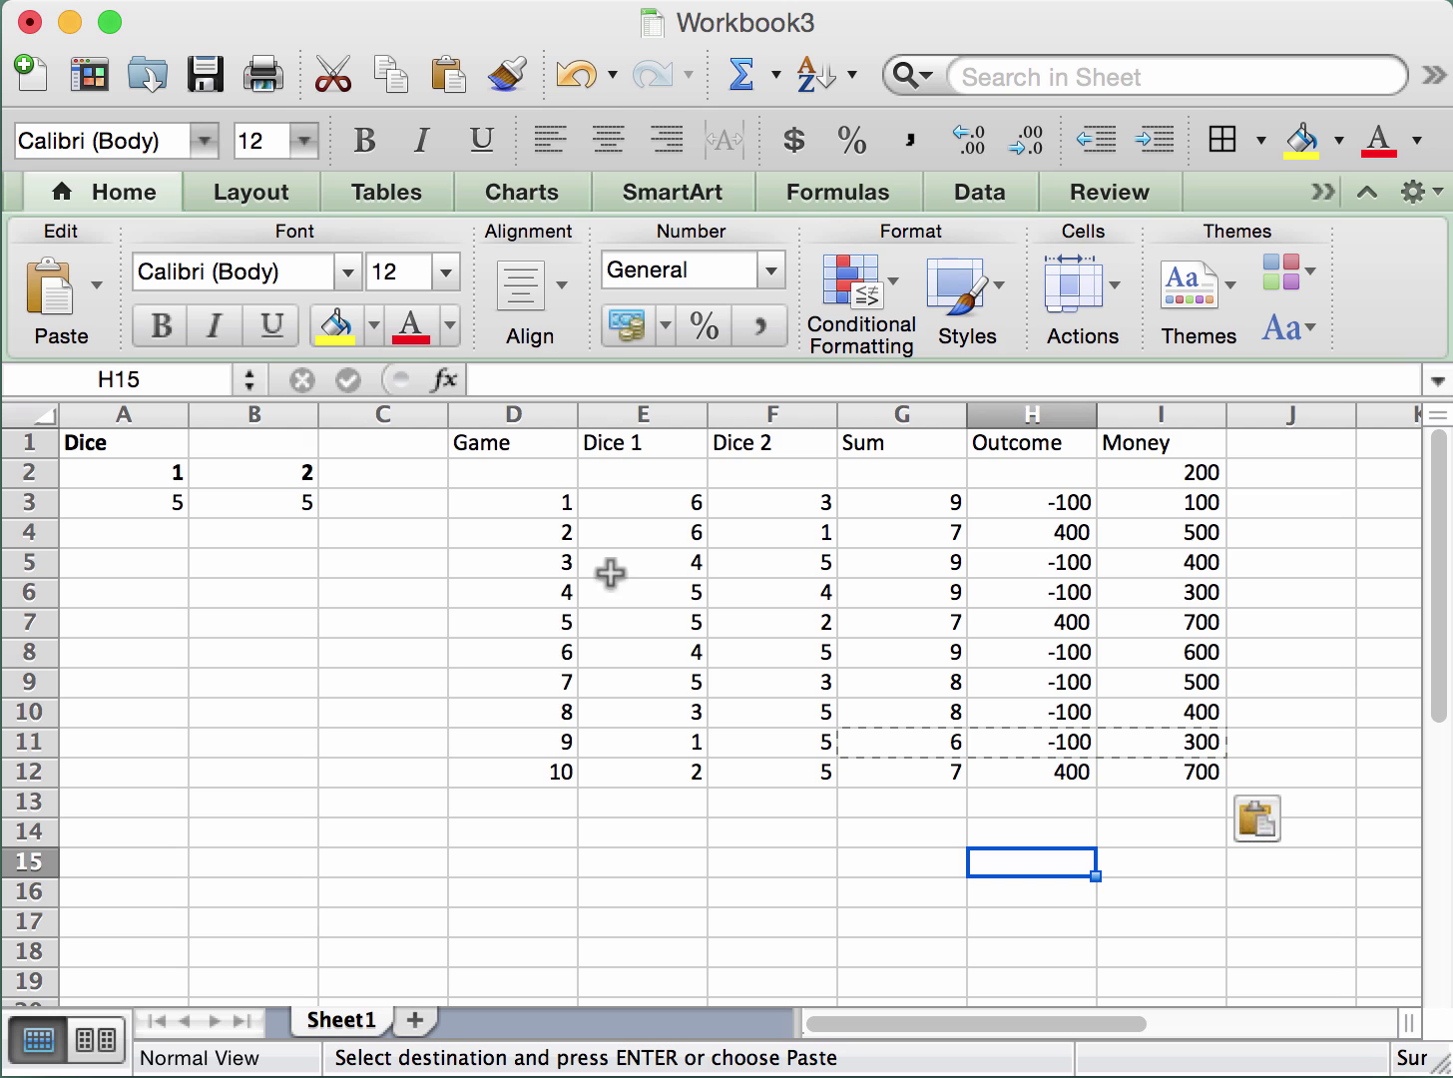
Clear the contents of E4:I12 to remove the rolls, sums, outcomes and money of games 2 to 10.
left_click(644, 566)
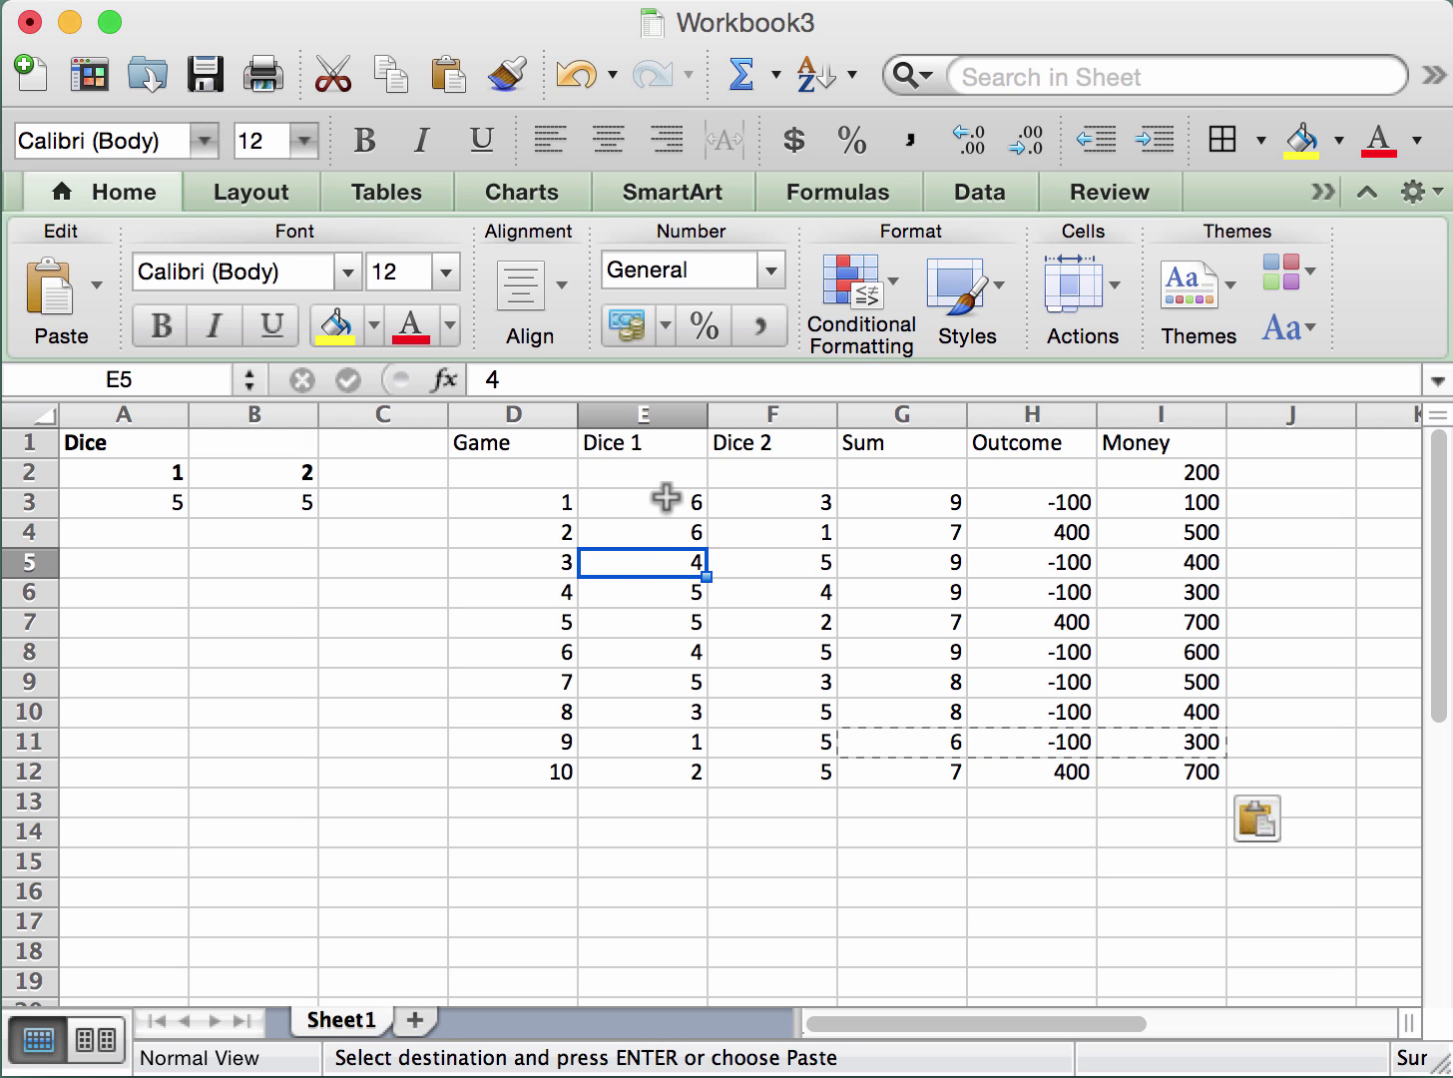
left_click_drag(655, 529, 1188, 770)
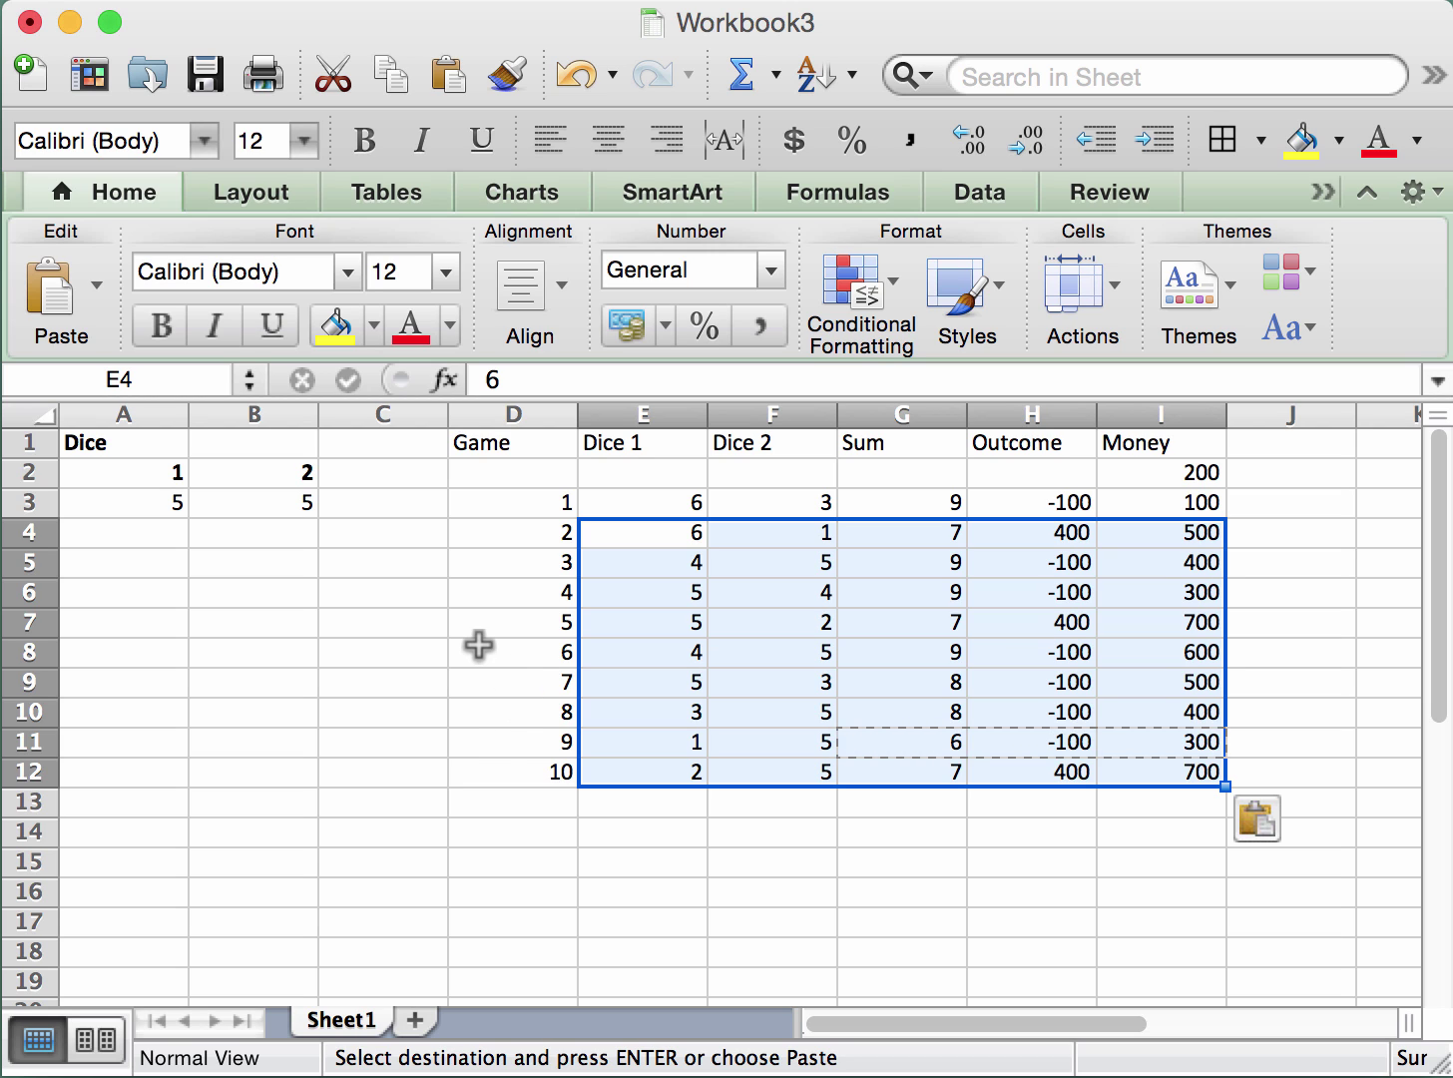
key("BackSpace")
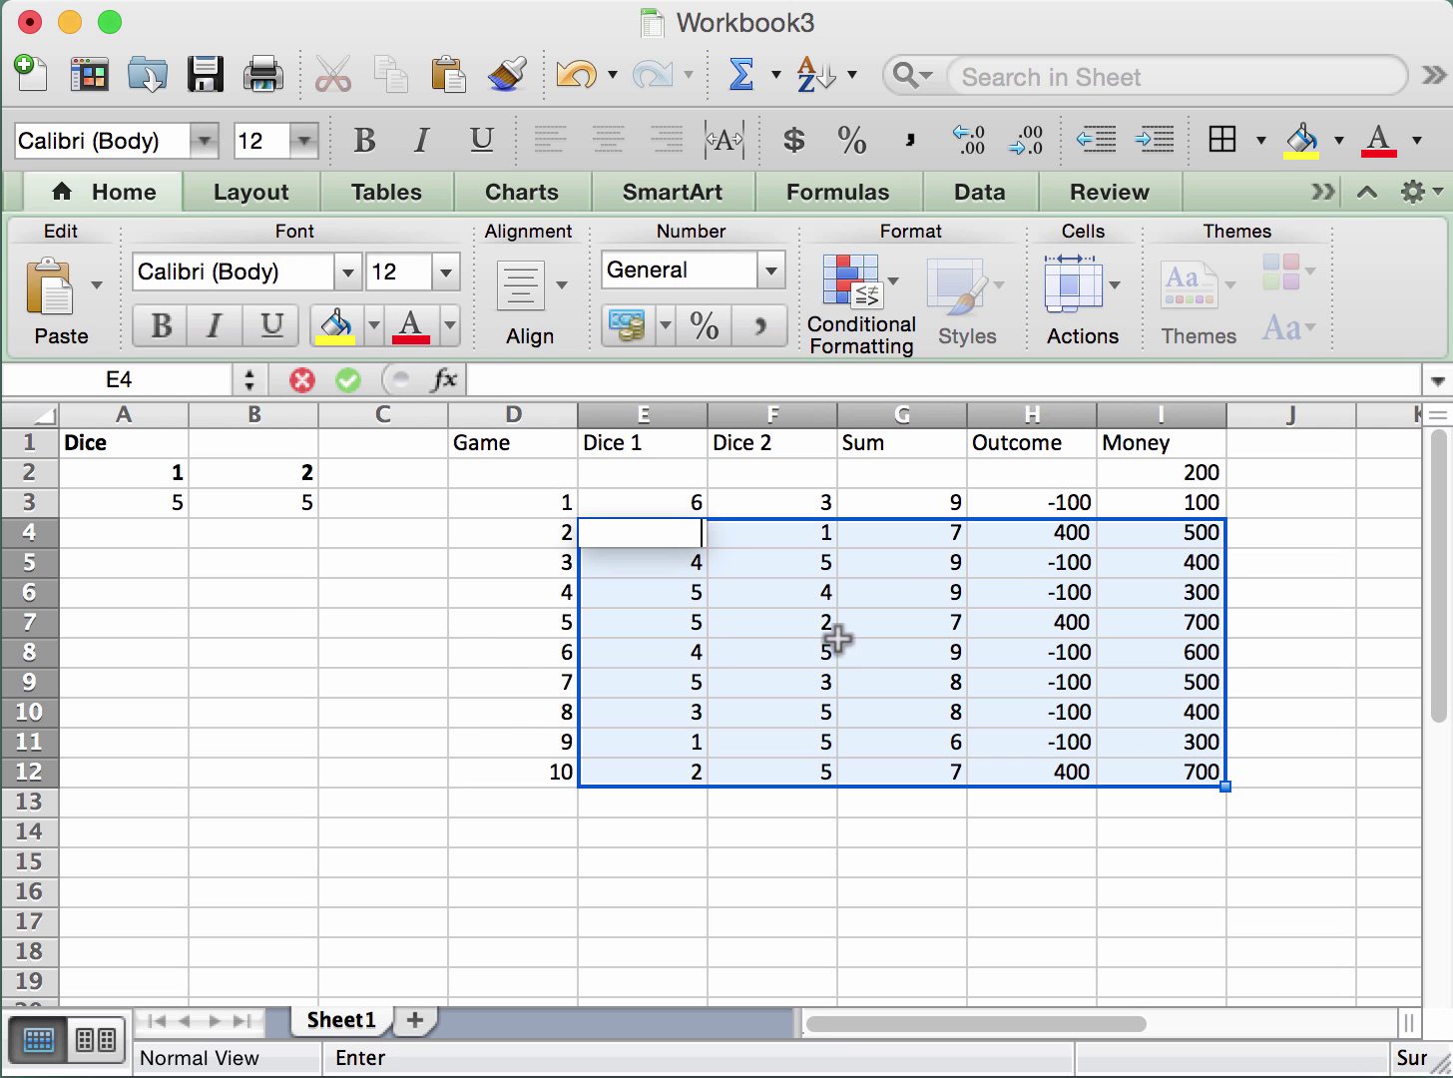
right_click(916, 589)
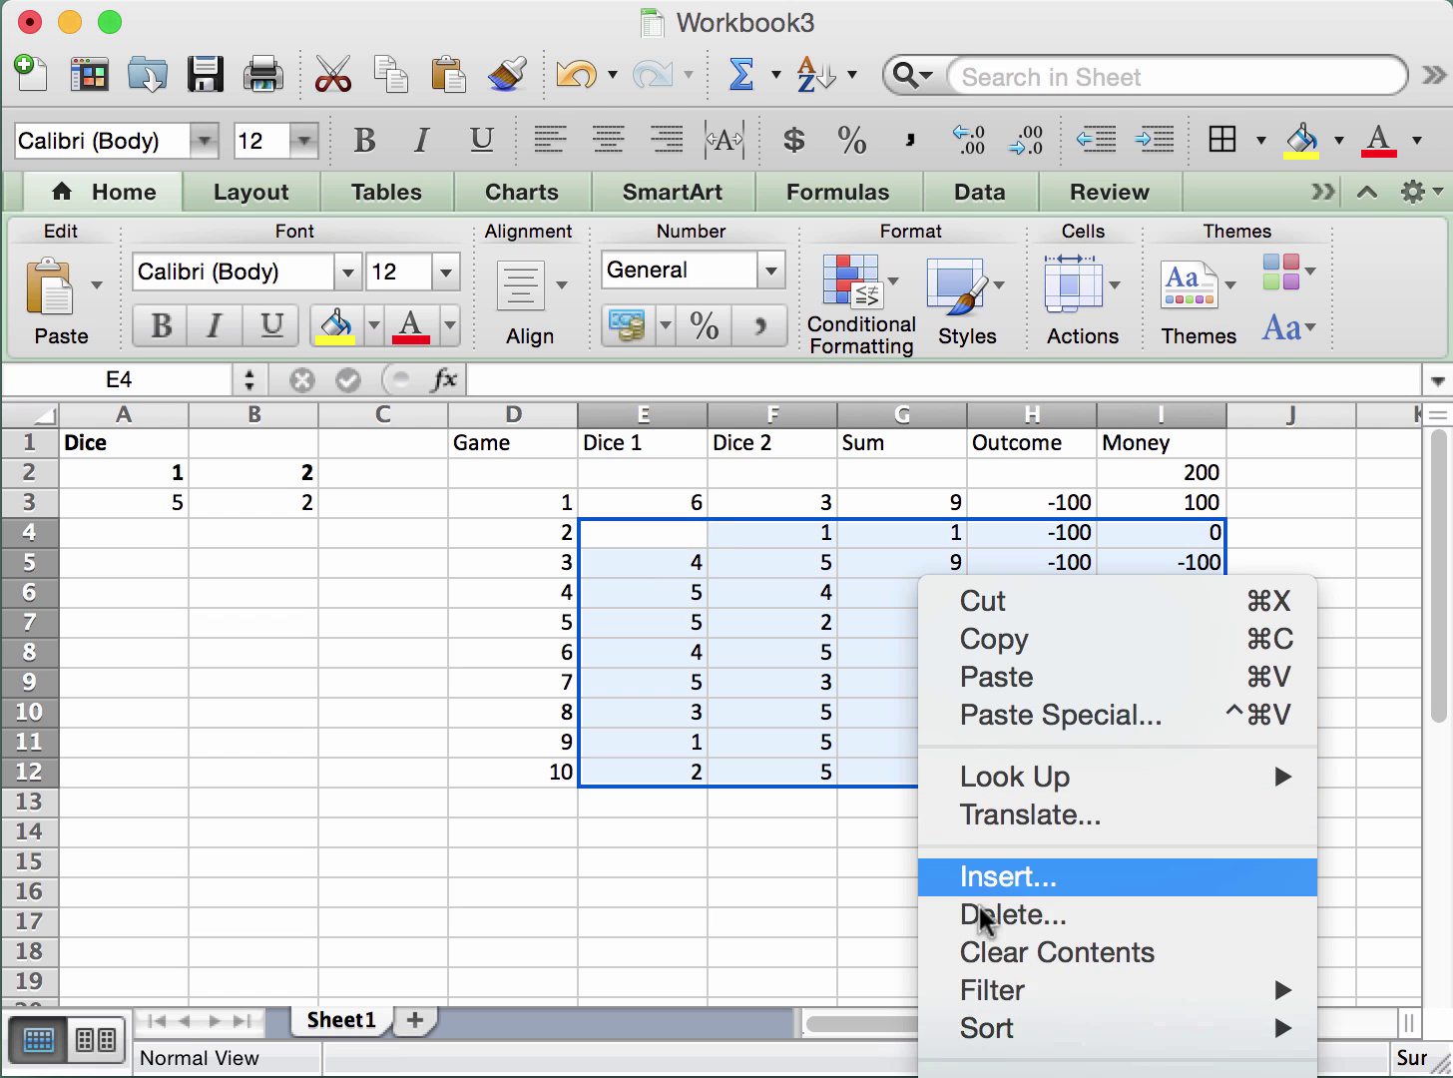
left_click(986, 952)
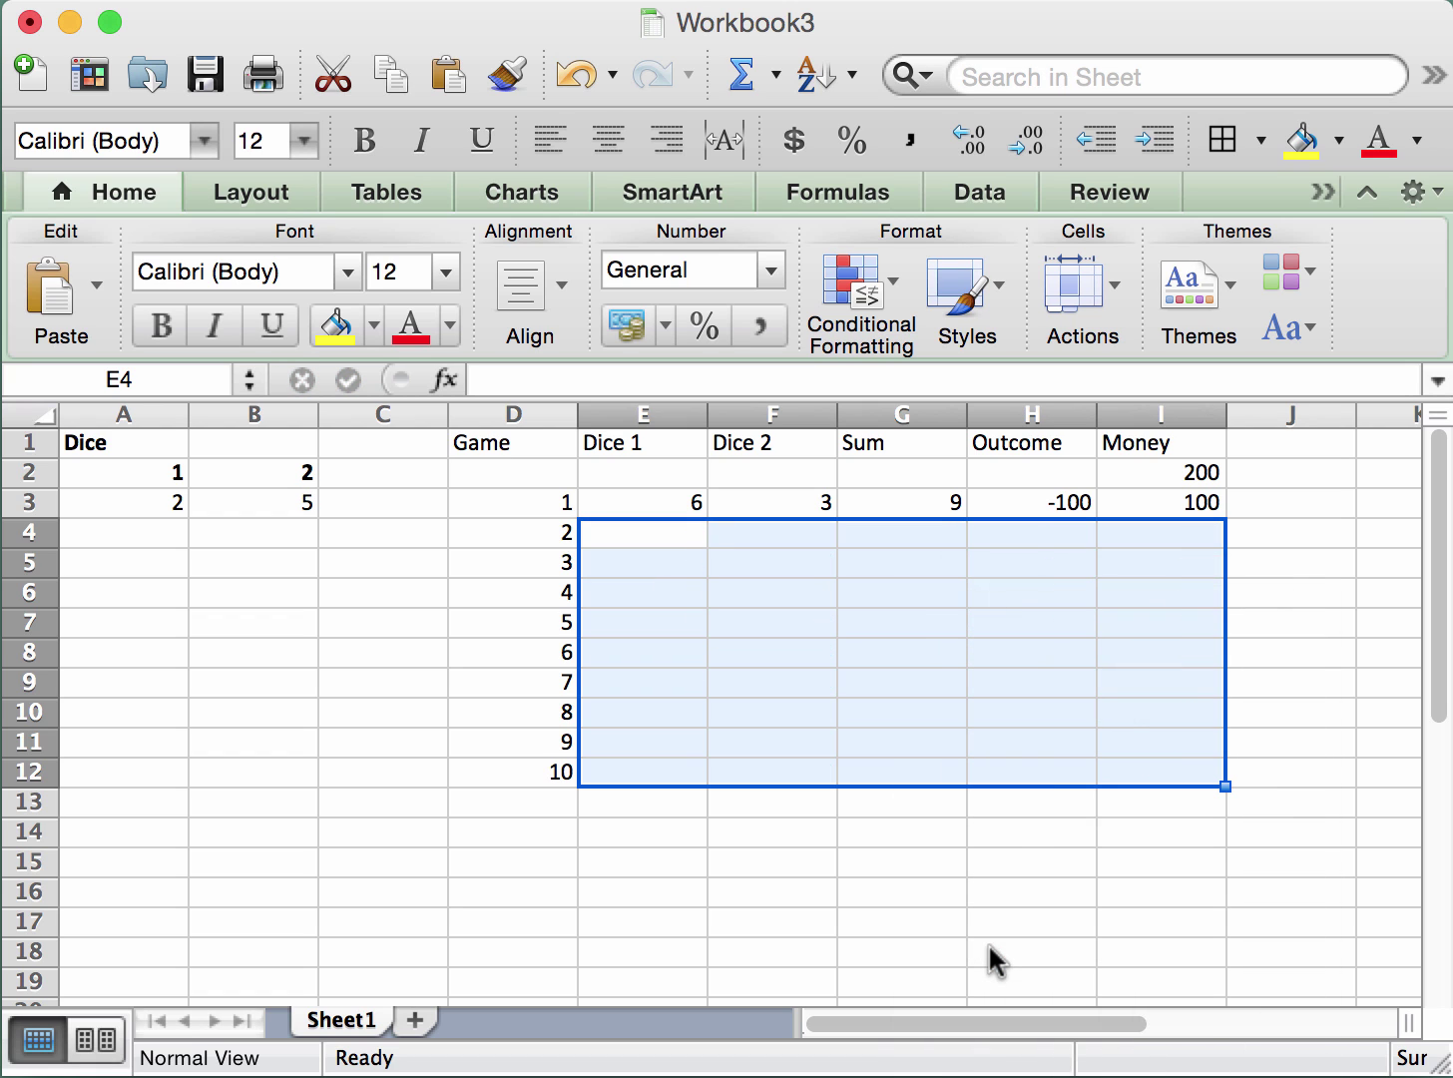
left_click(405, 748)
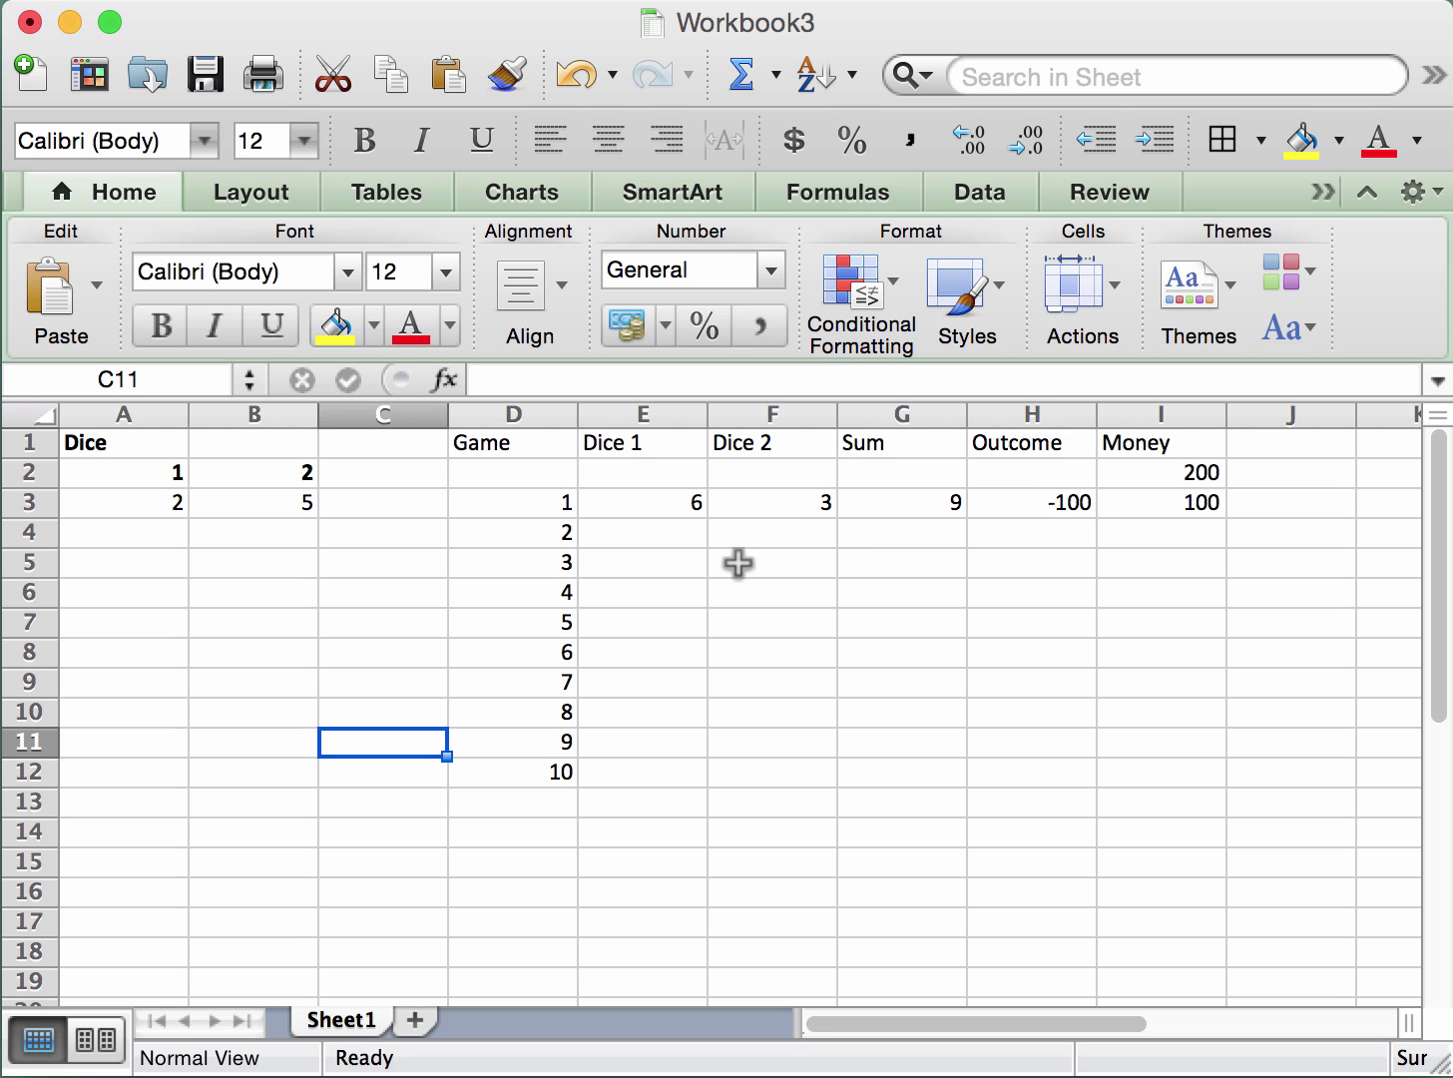
Enter a losing roll for game 2 in E4:F4 as 1 and 2.
left_click(683, 531)
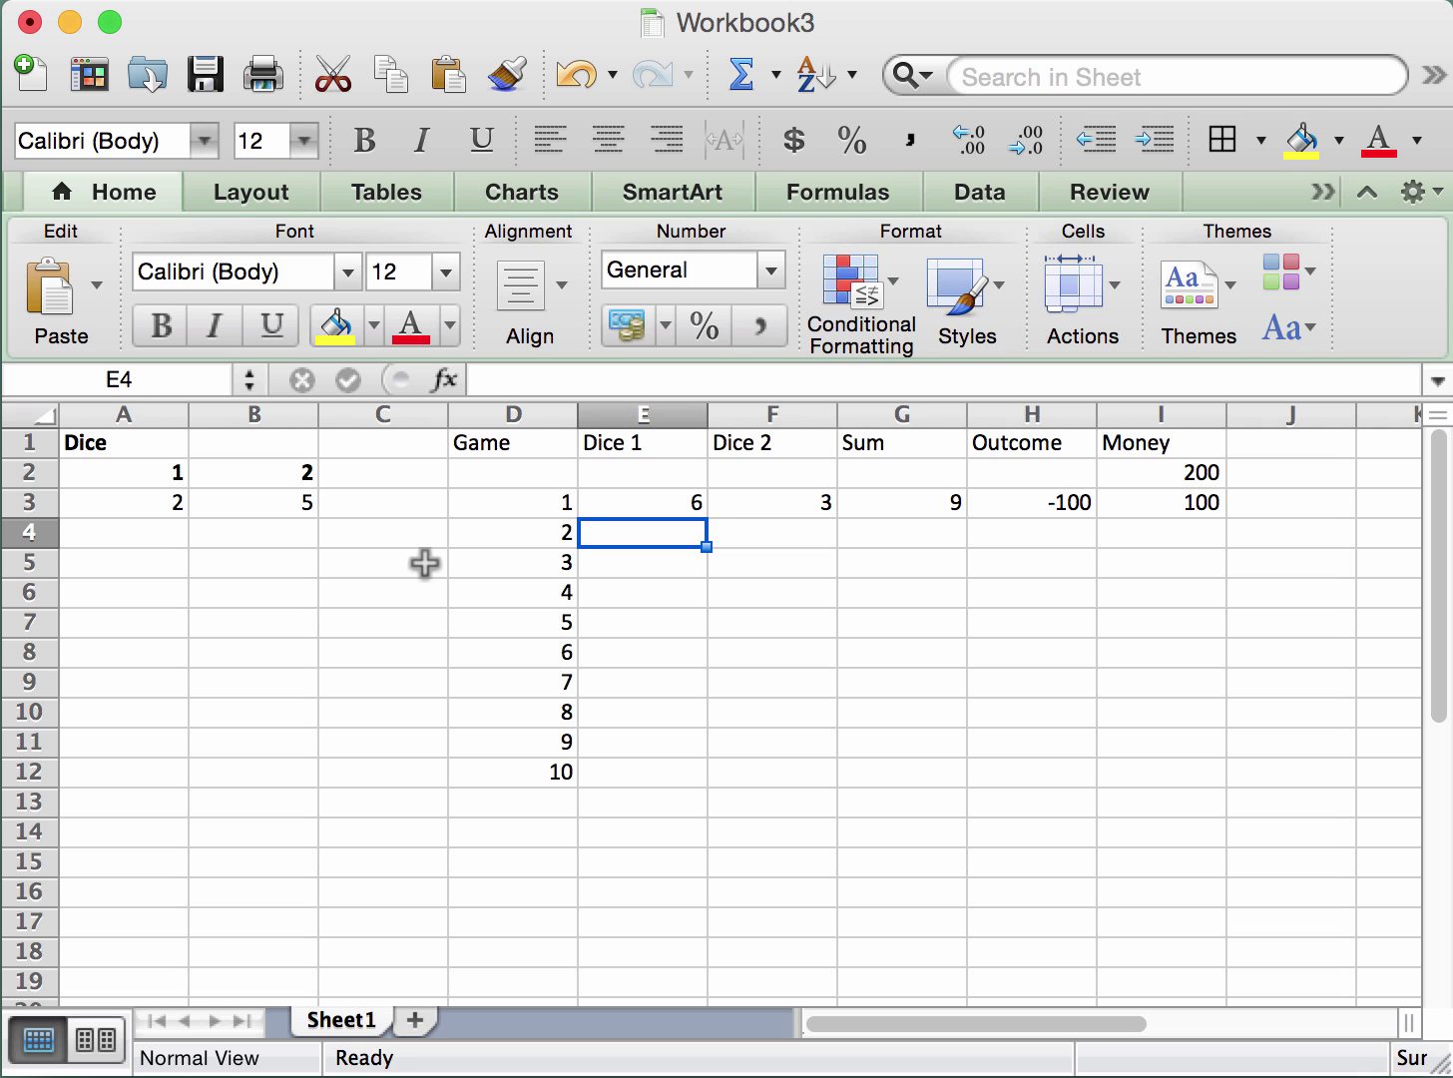
type("1")
key("Tab")
type("2")
key("Tab")
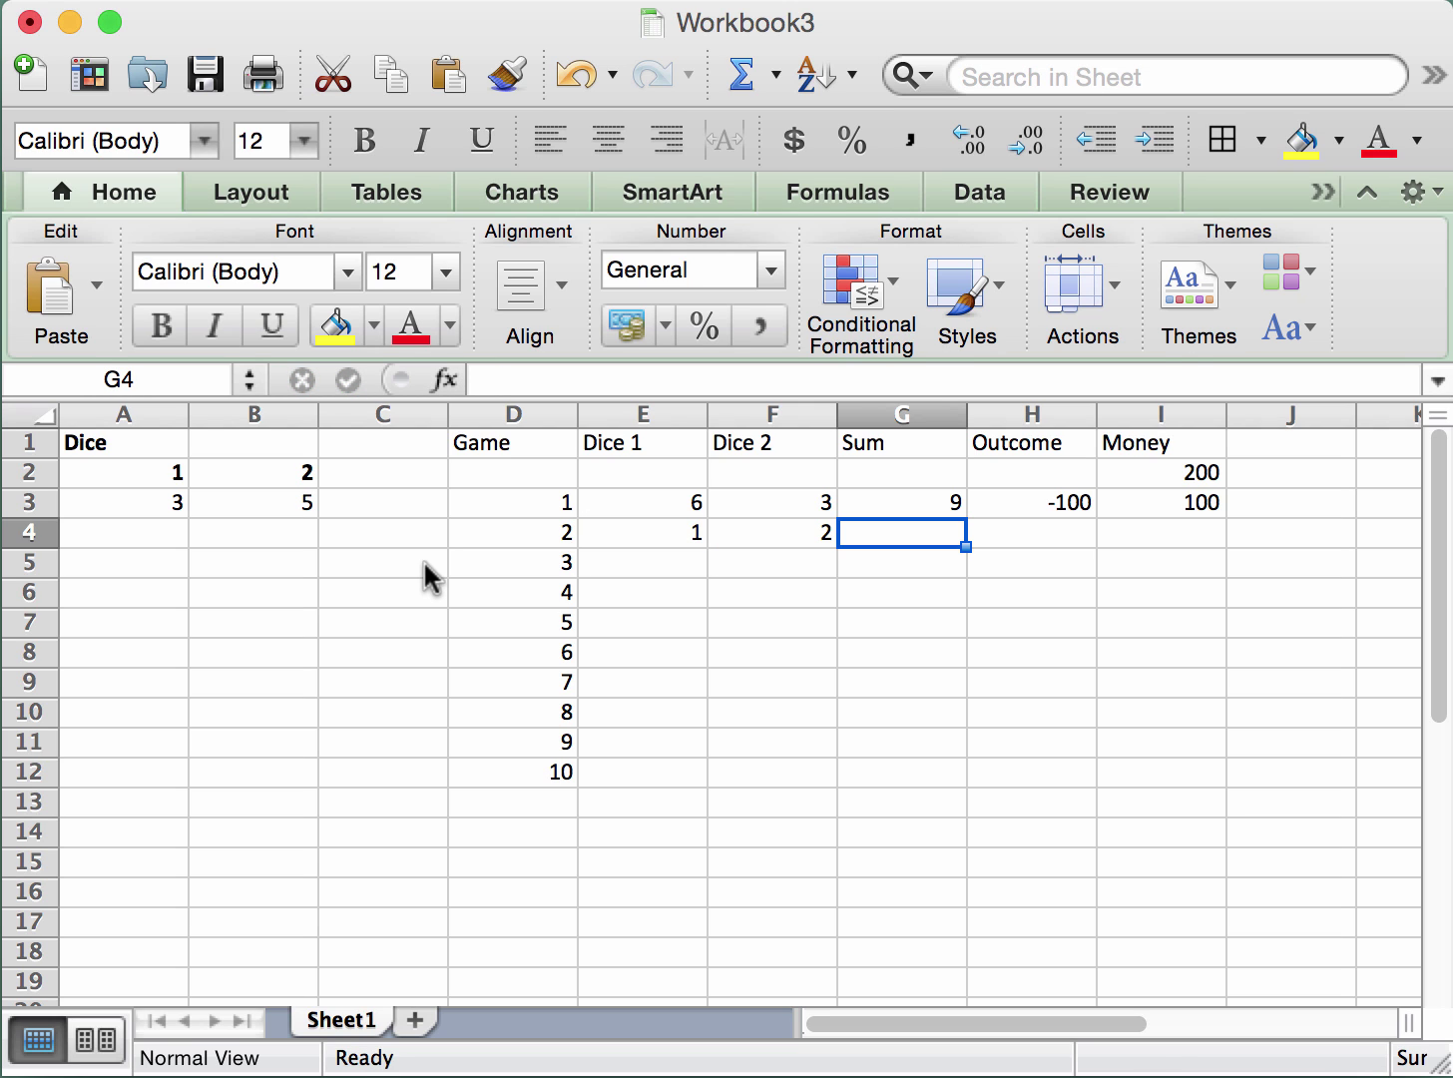
Copy the sum, outcome and money formulas of game 1 from G3:I3 into G4:I4 for game 2.
key("Up")
key("shift+Right")
key("shift+Right")
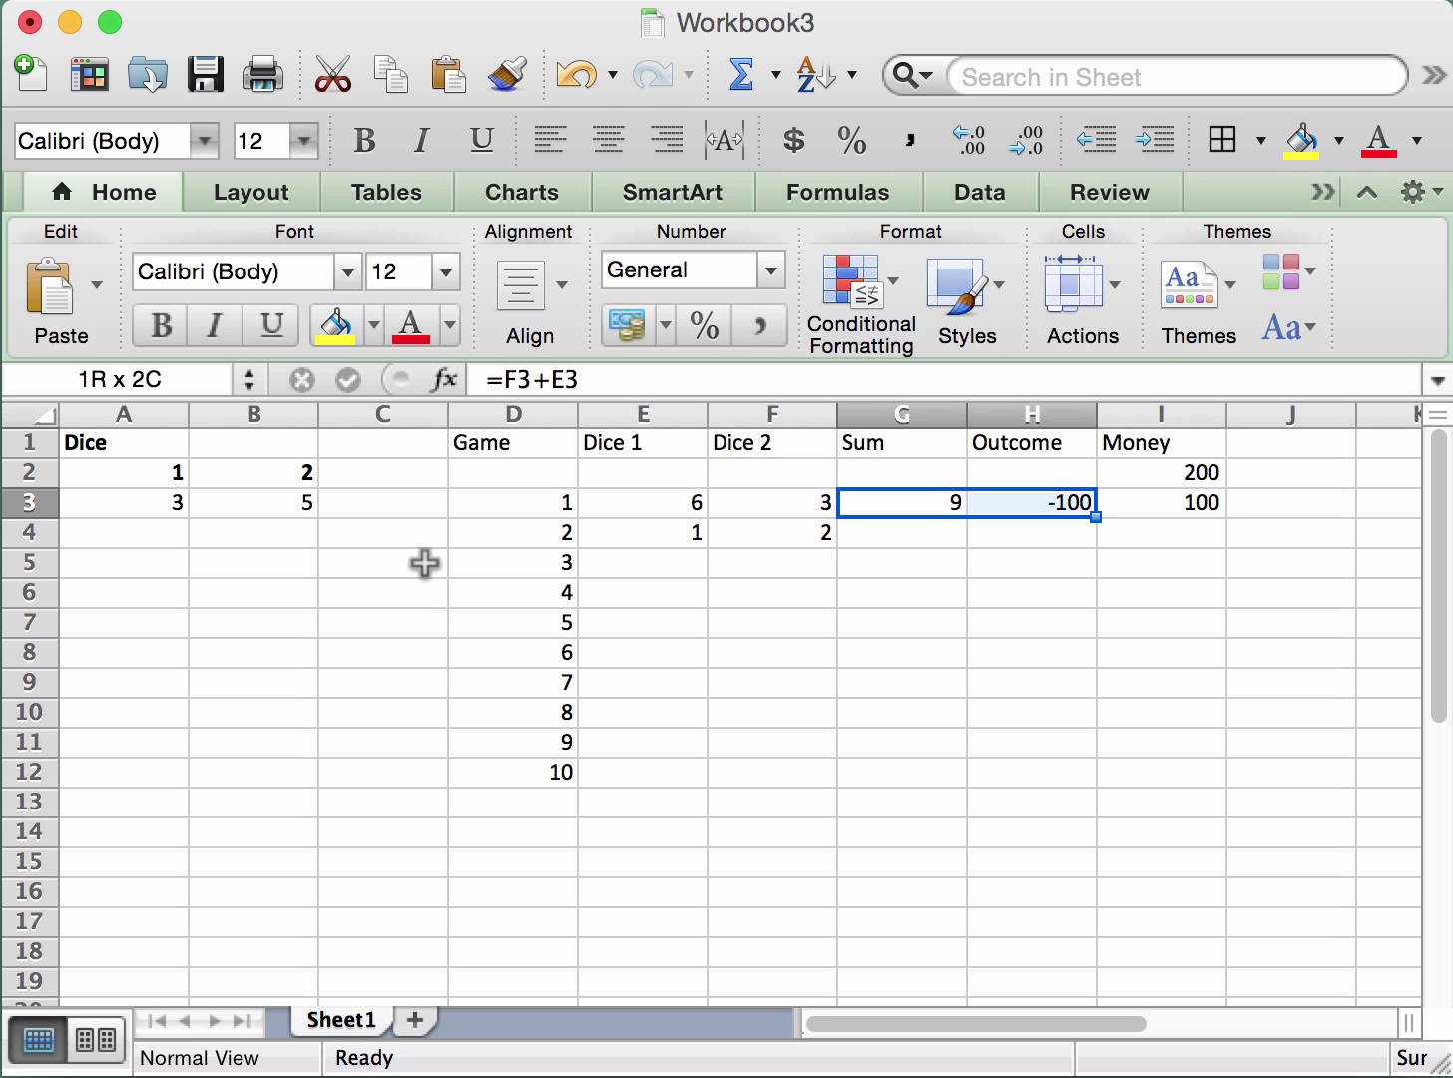
key("super+c")
key("Down")
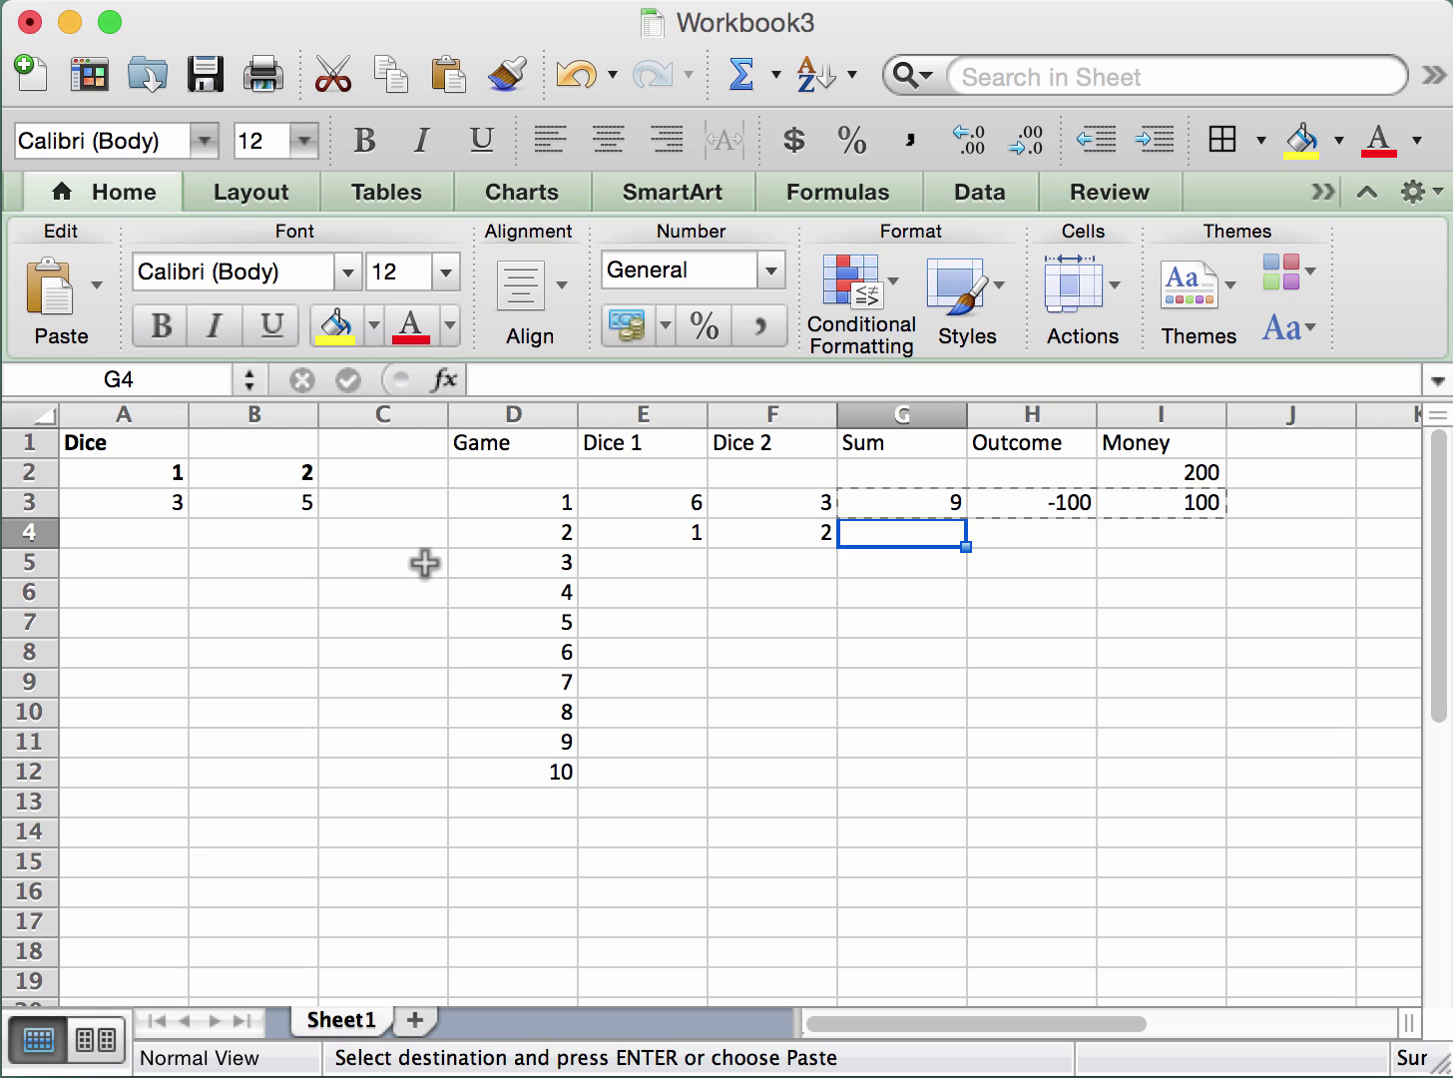
key("super+v")
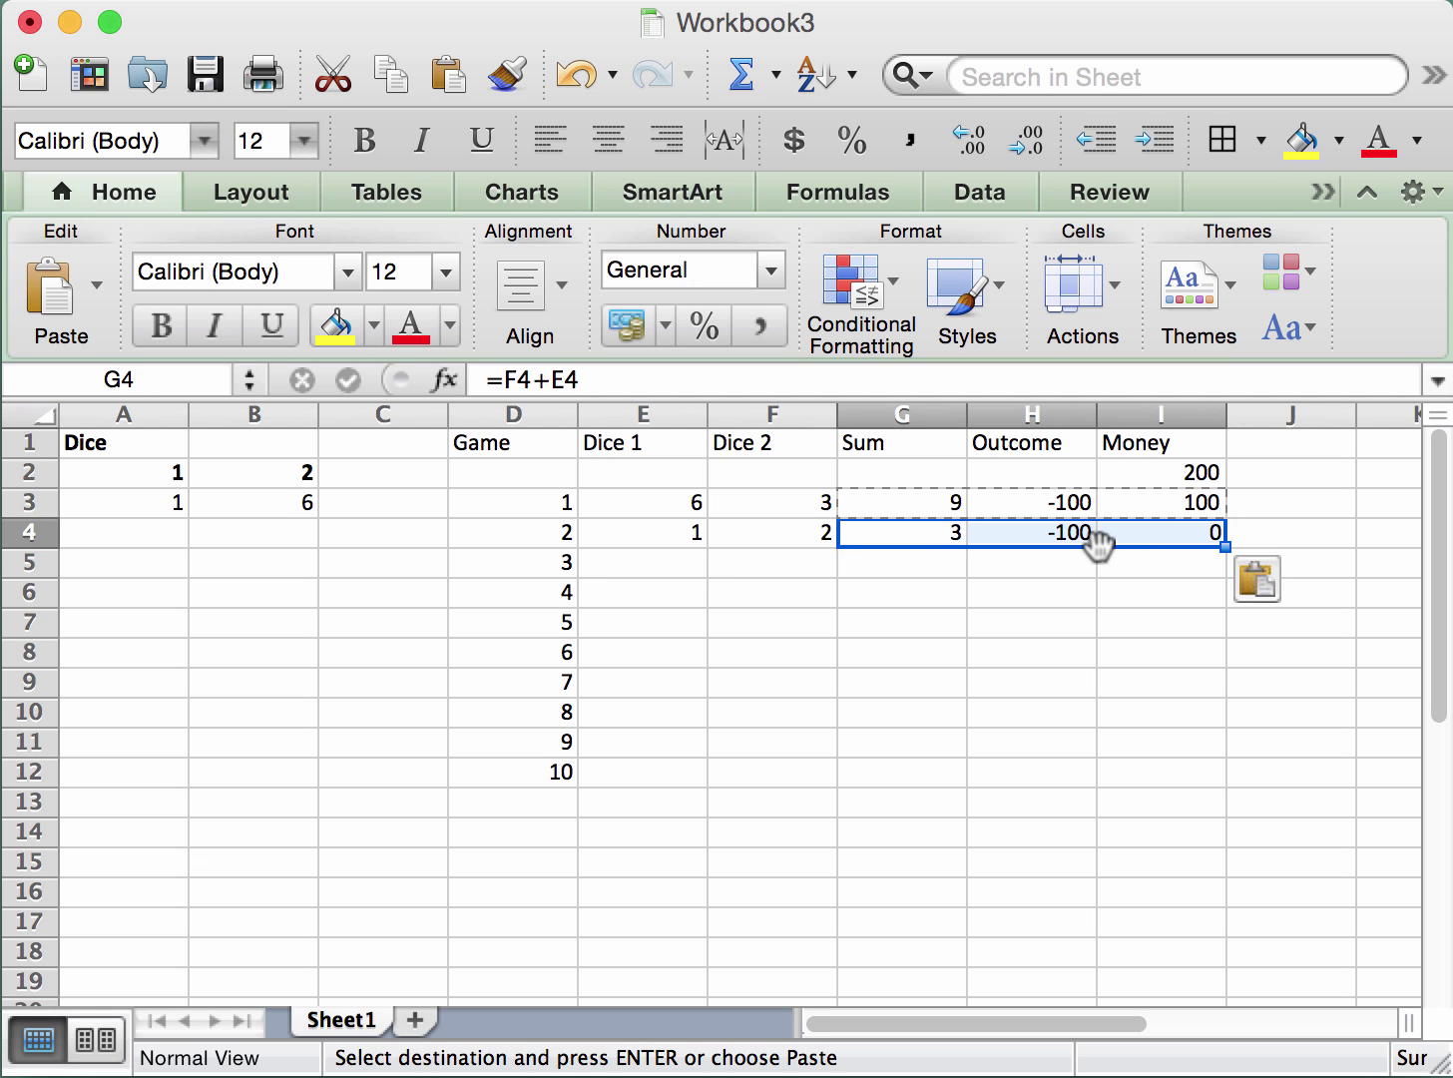
scroll(1078, 549, "right", 2)
scroll(1064, 536, "left", 2)
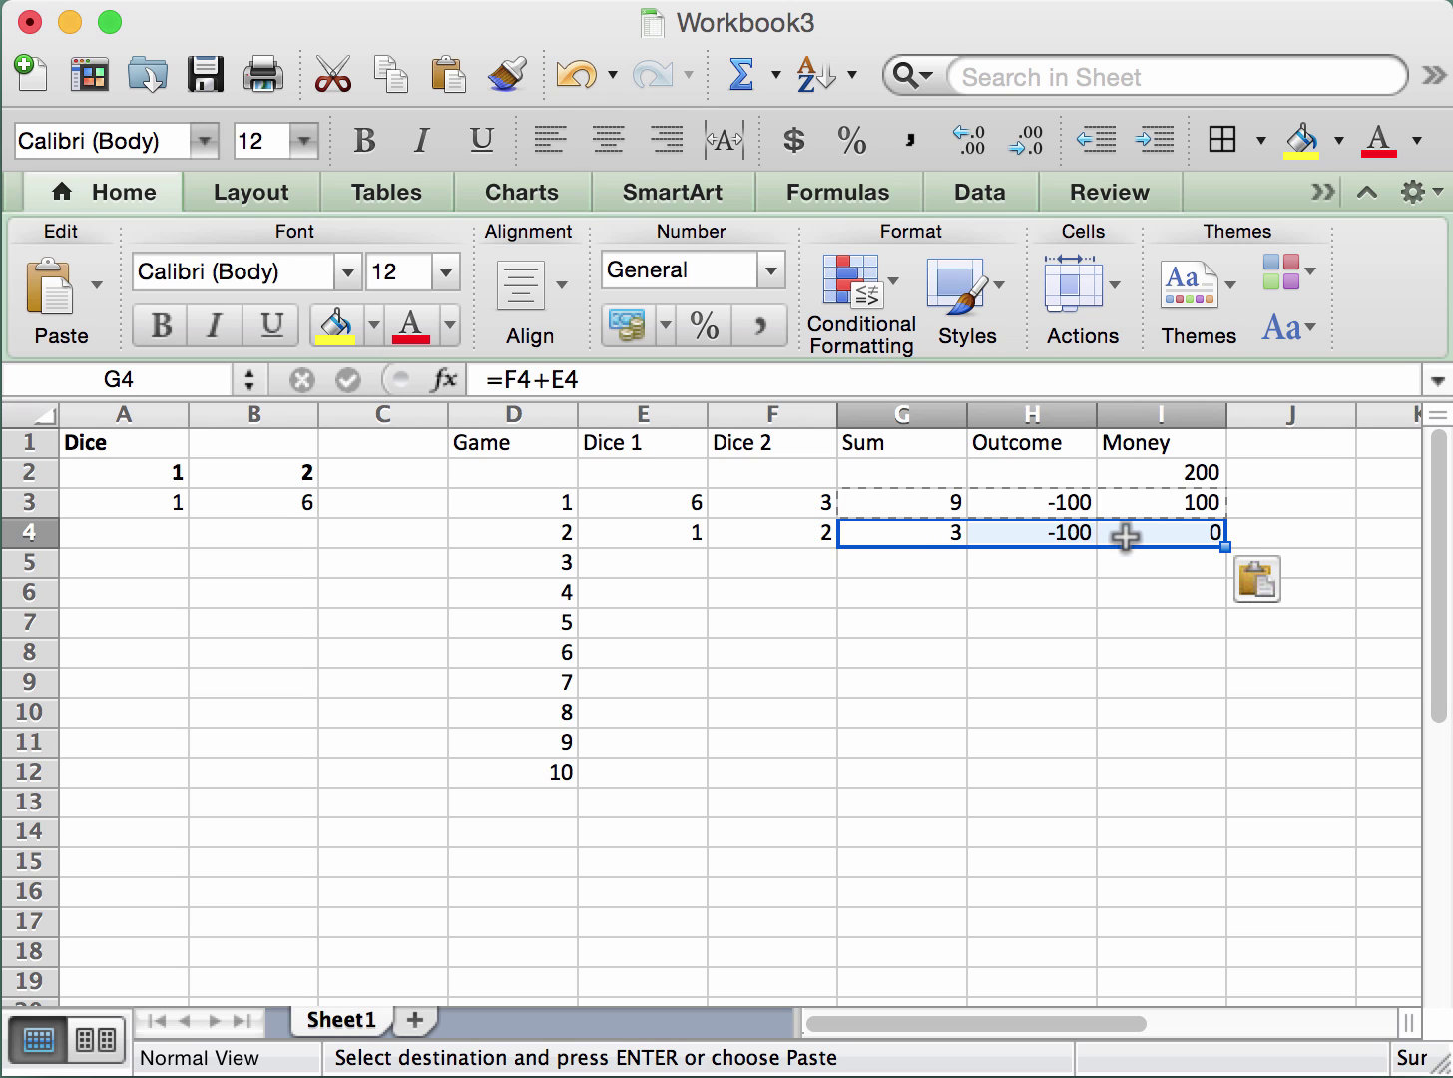
left_click(1125, 575)
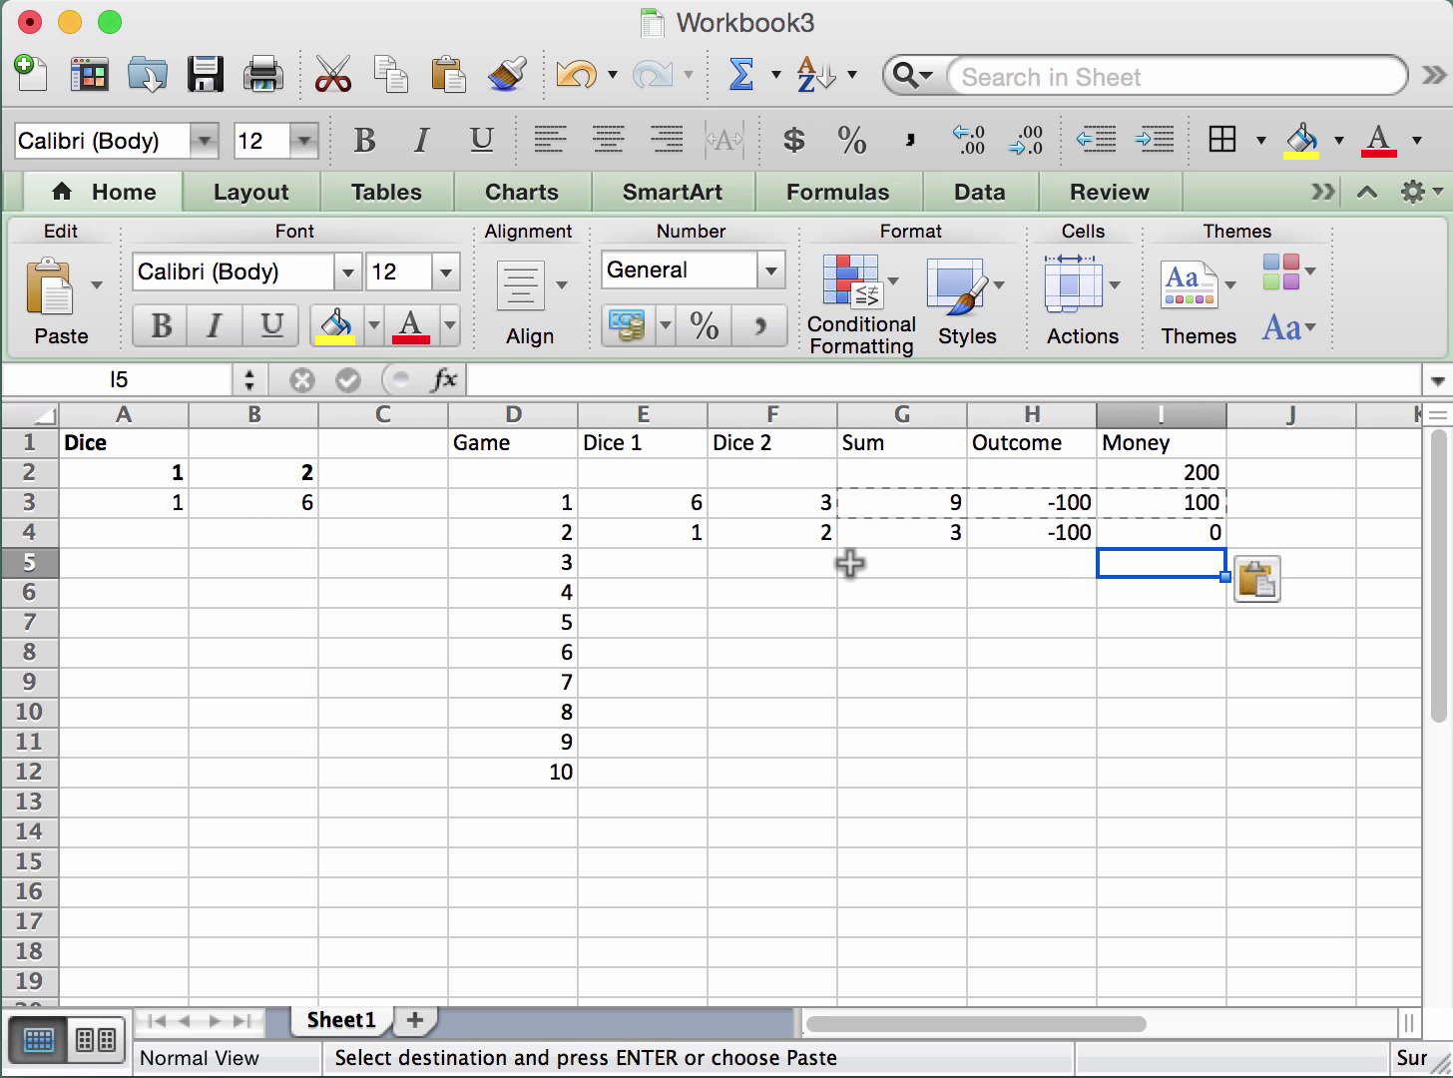